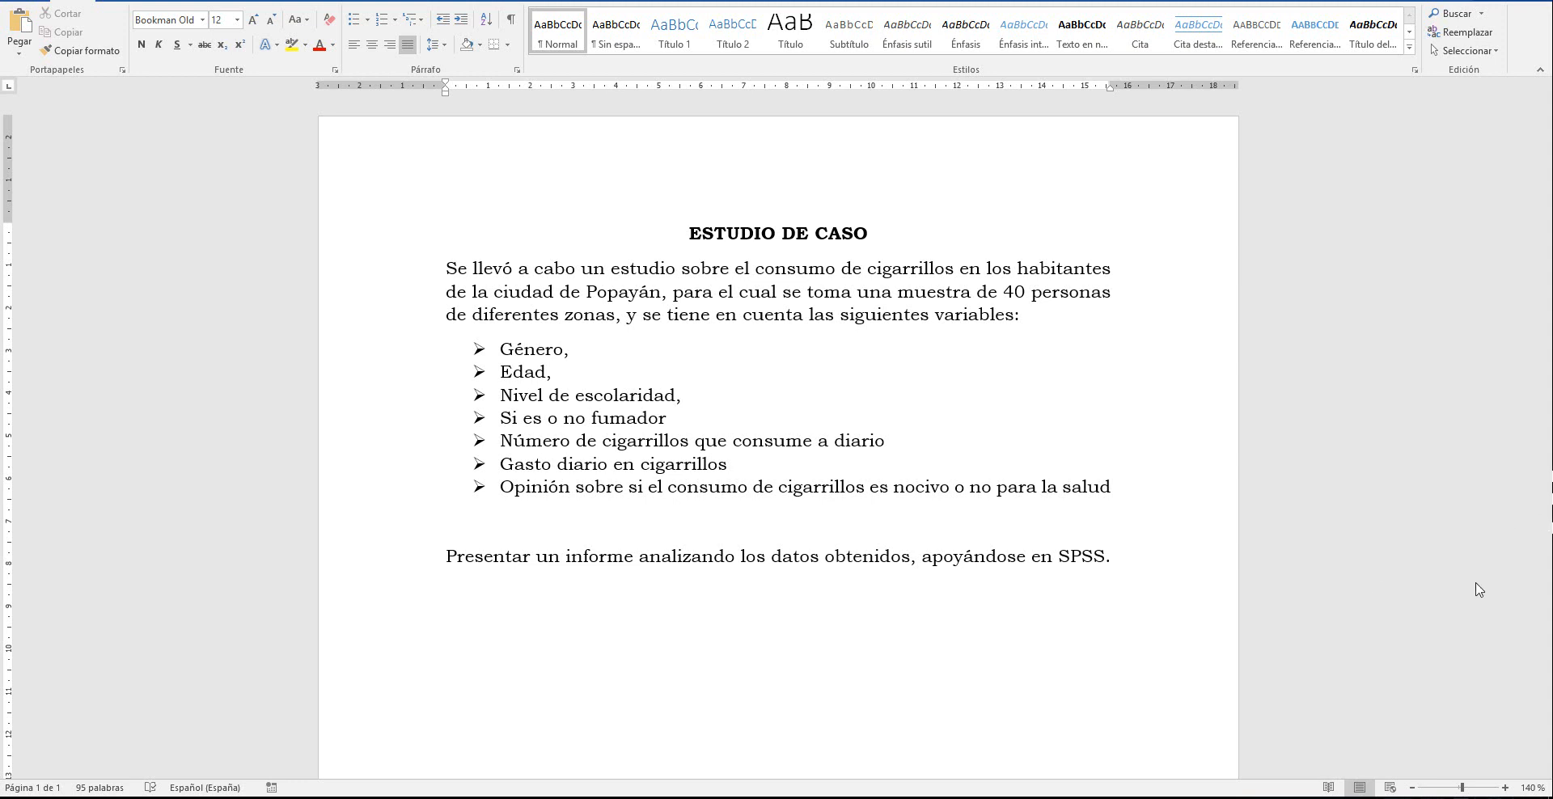
Switch to the Excel workbook and look through the smoking survey data on Hoja1
key(super)
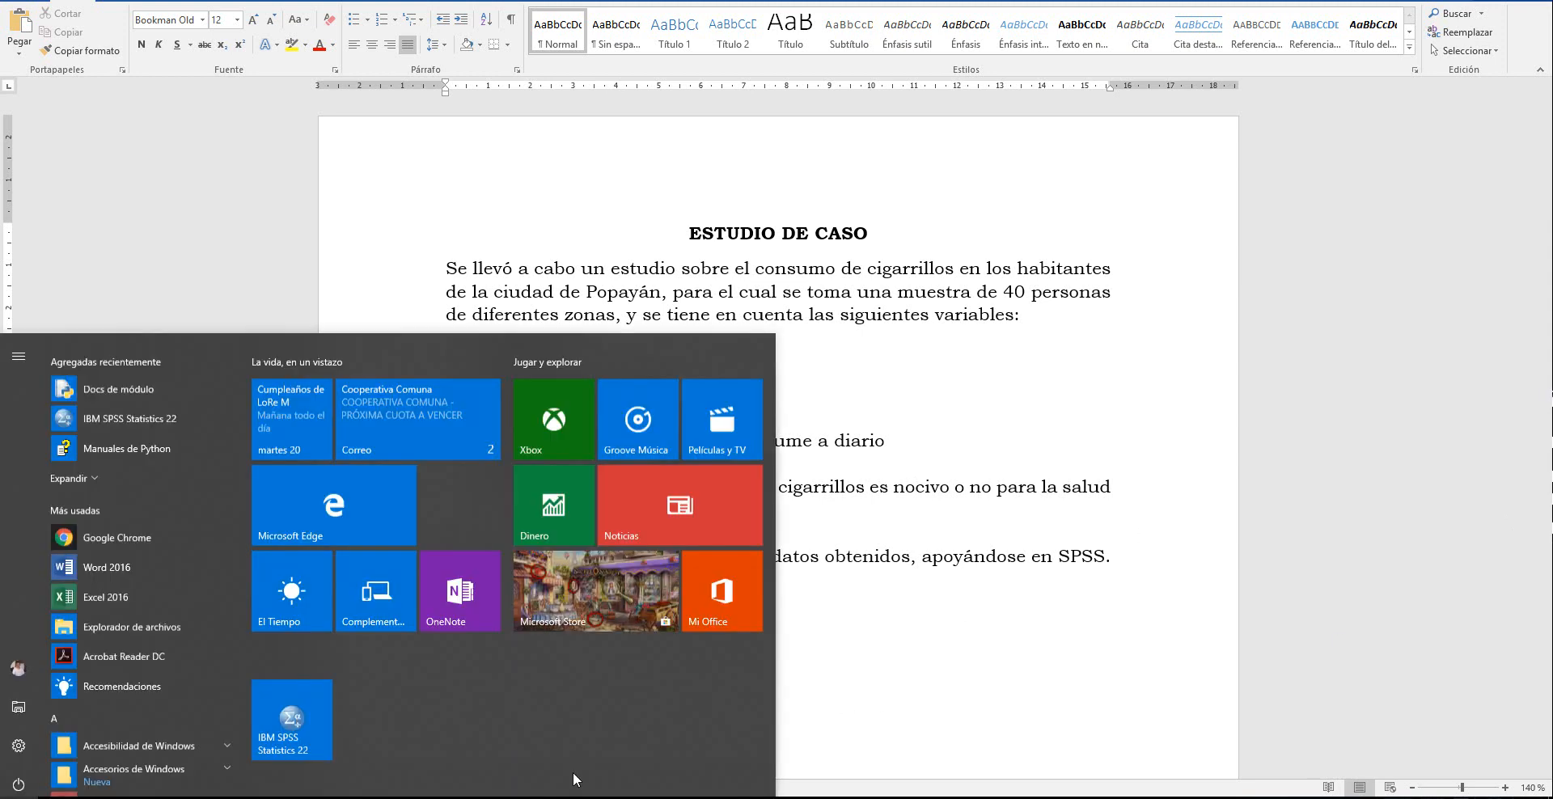
click(415, 798)
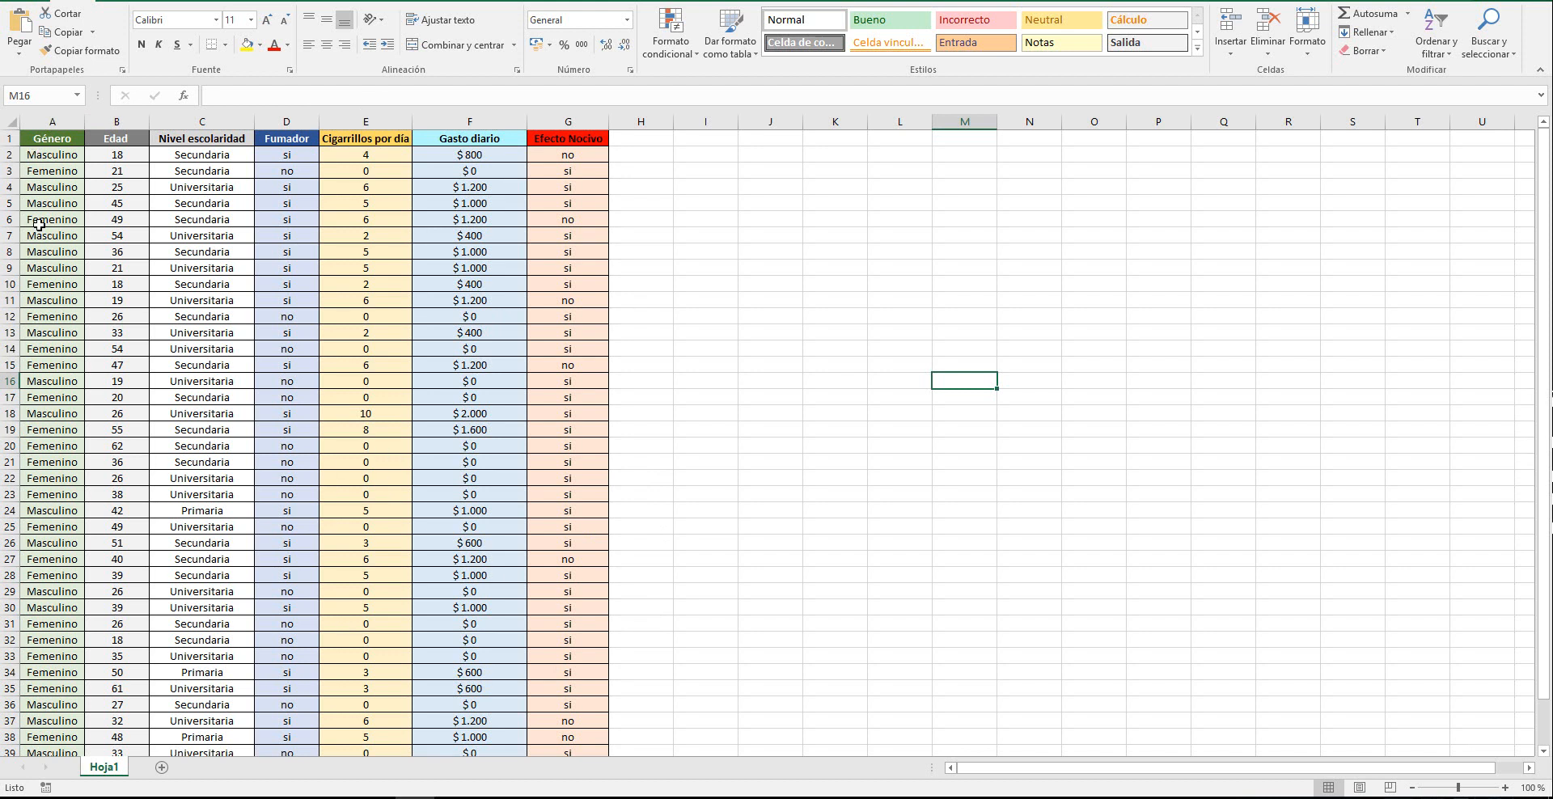
scroll(818, 671, down, 3)
scroll(818, 672, up, 3)
Enter a small sample table in J9:K10 with Masculino 30 and Femenino 10
click(758, 265)
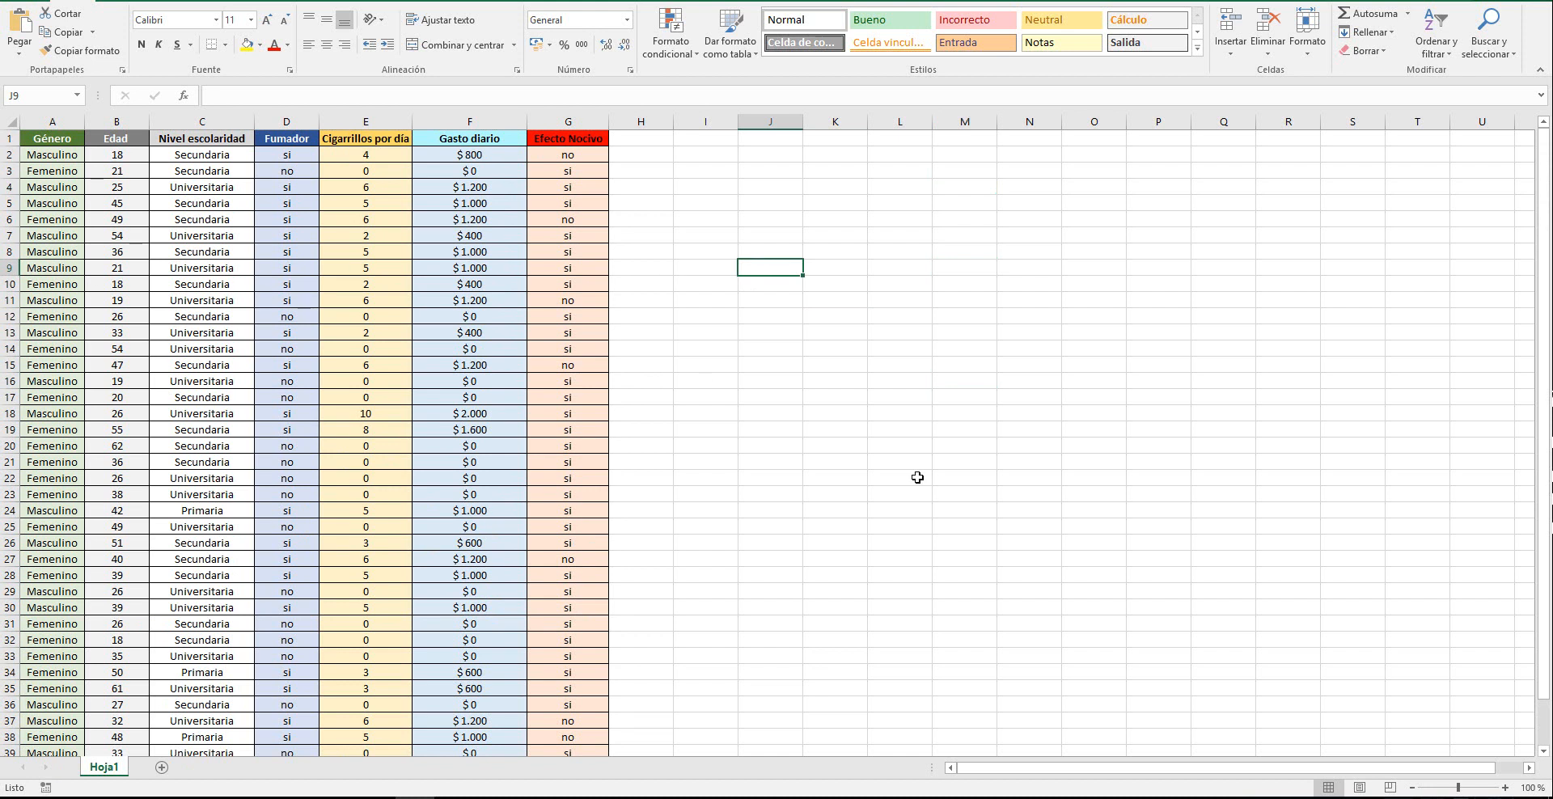
text(Masc)
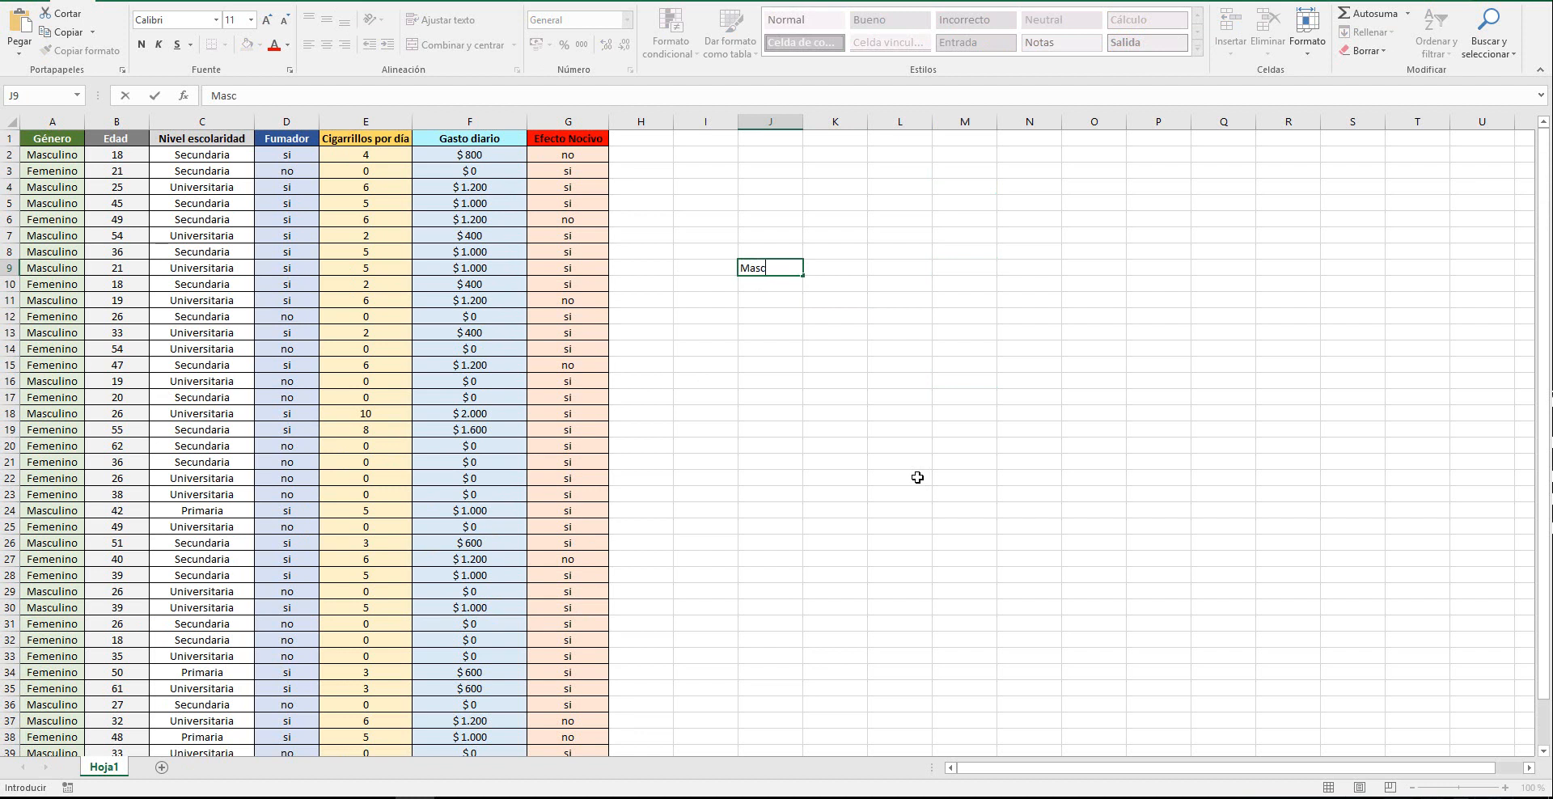
text(ulino)
key(Return)
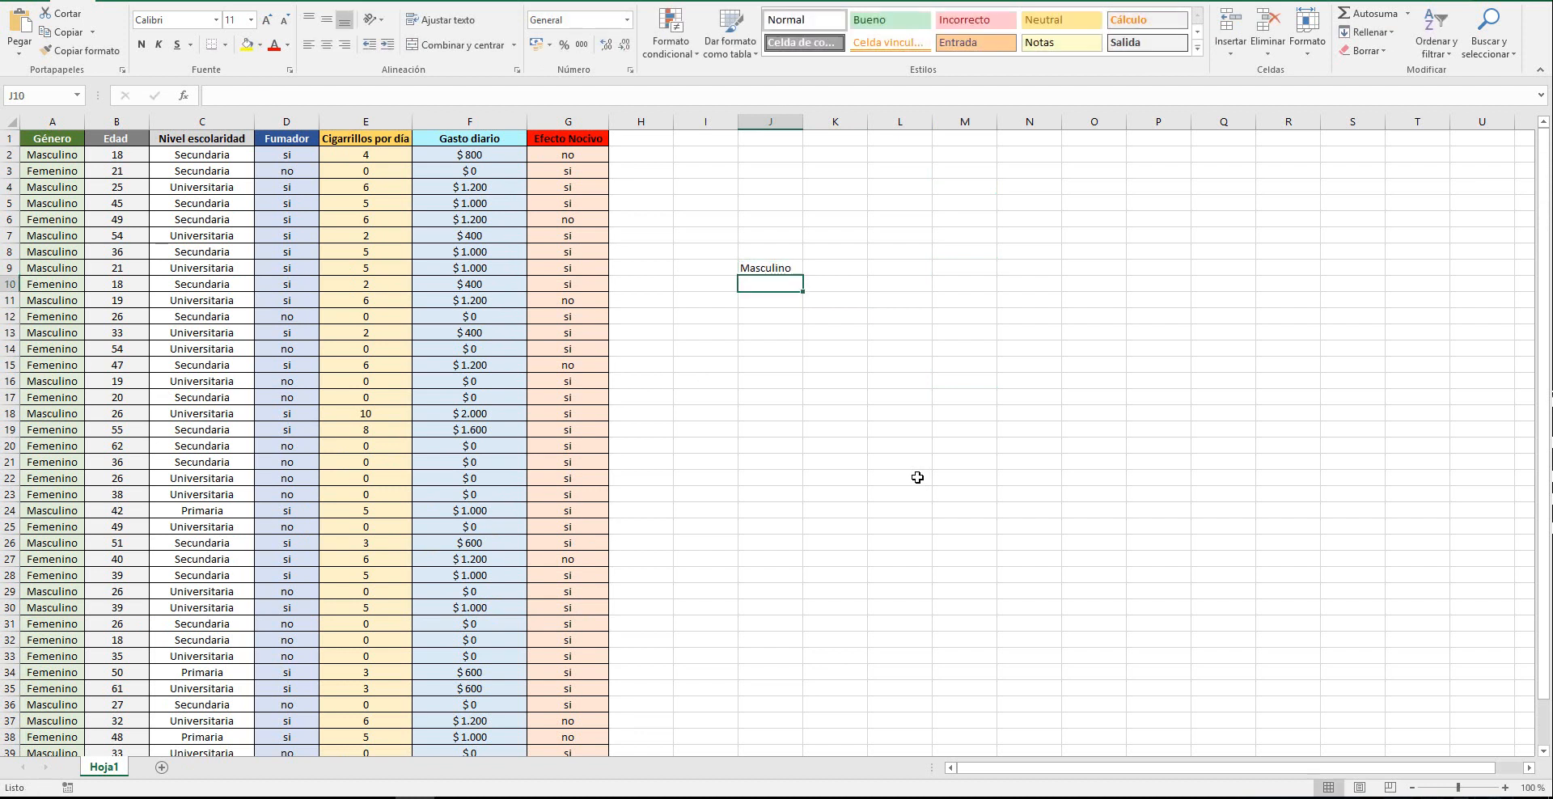
text(Femenino)
click(827, 266)
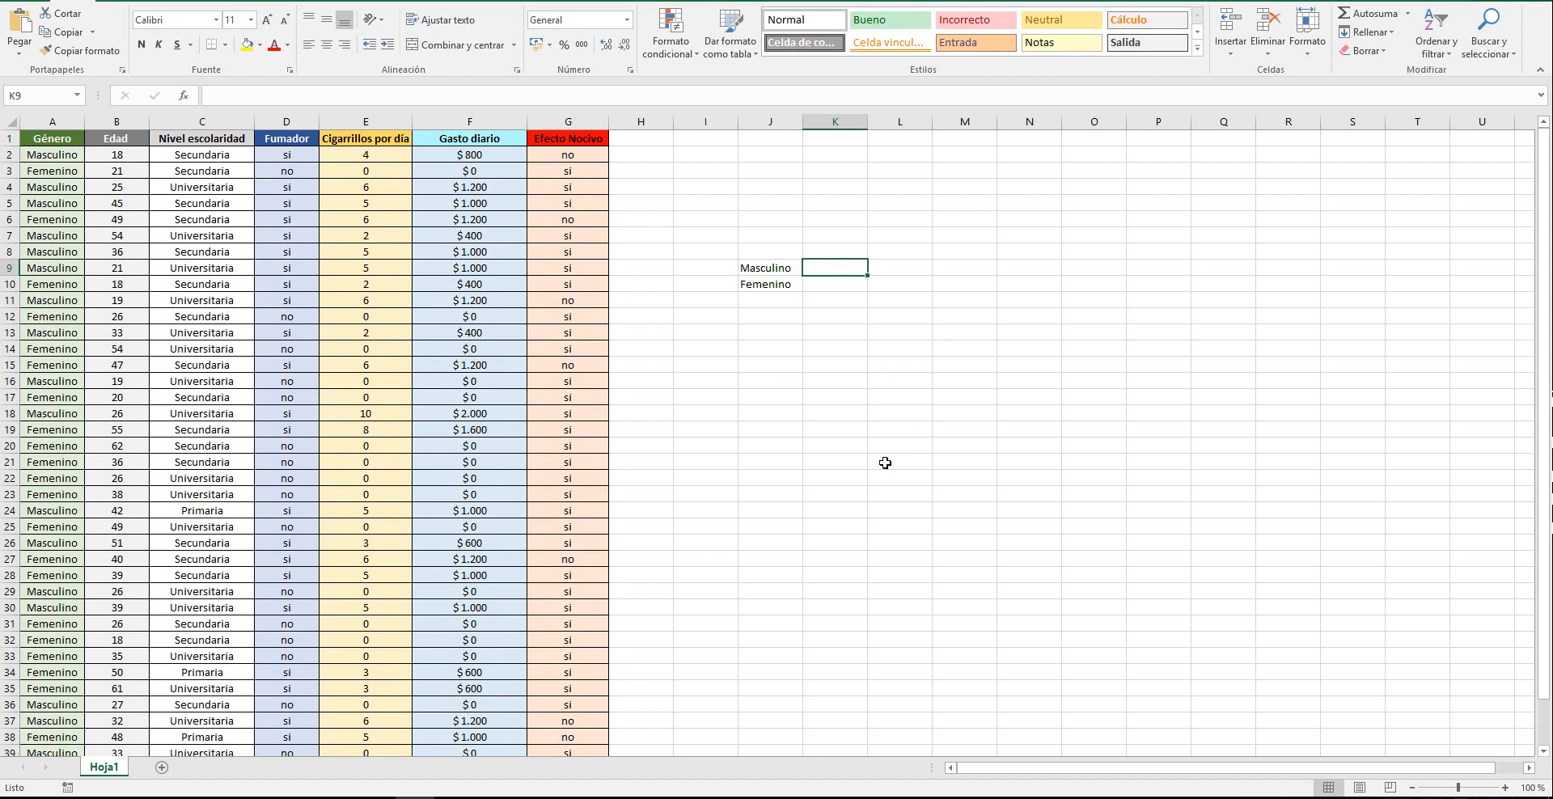
text(30)
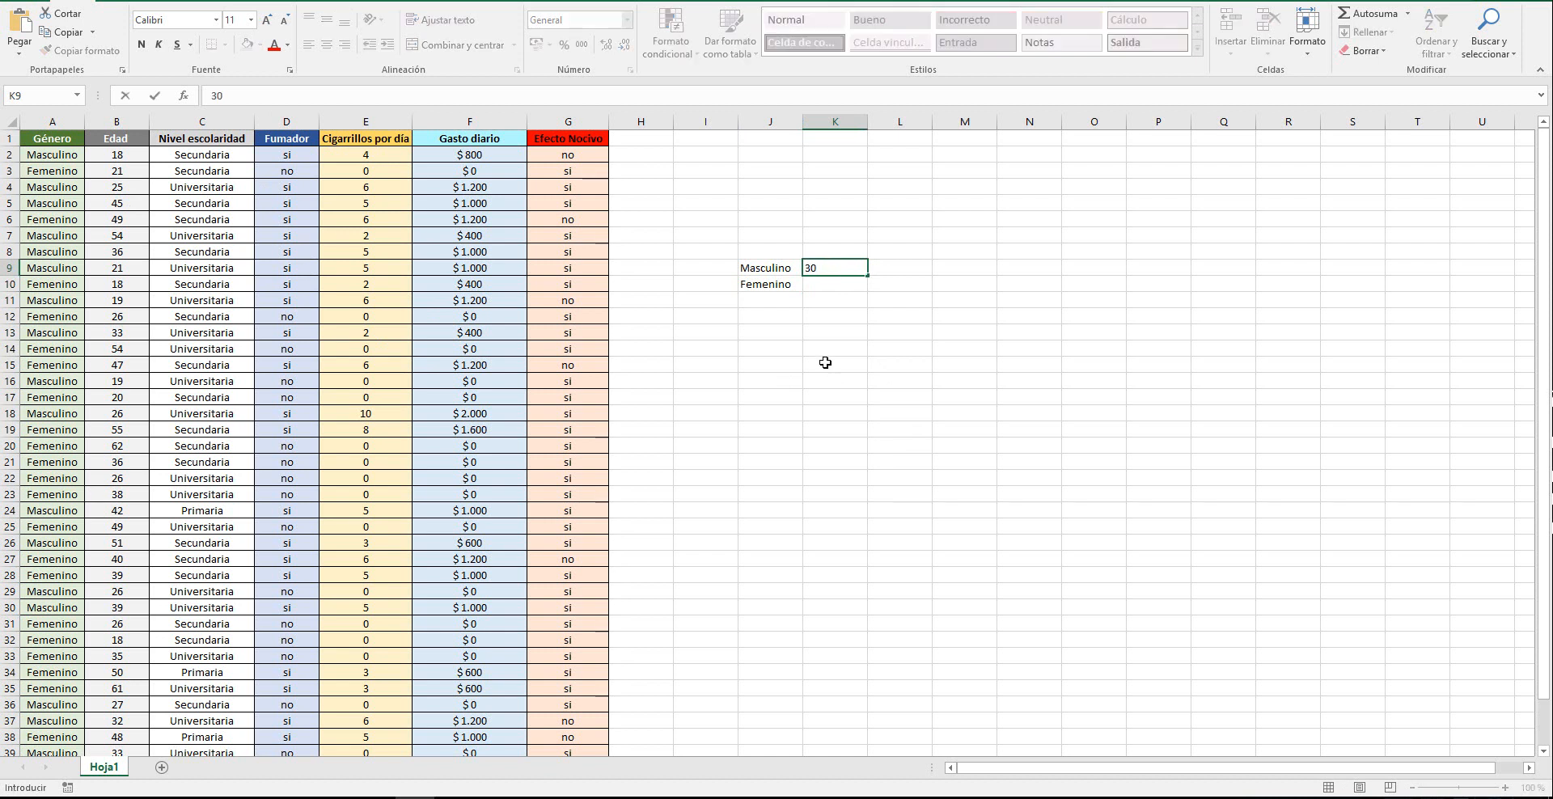
click(823, 287)
text(10)
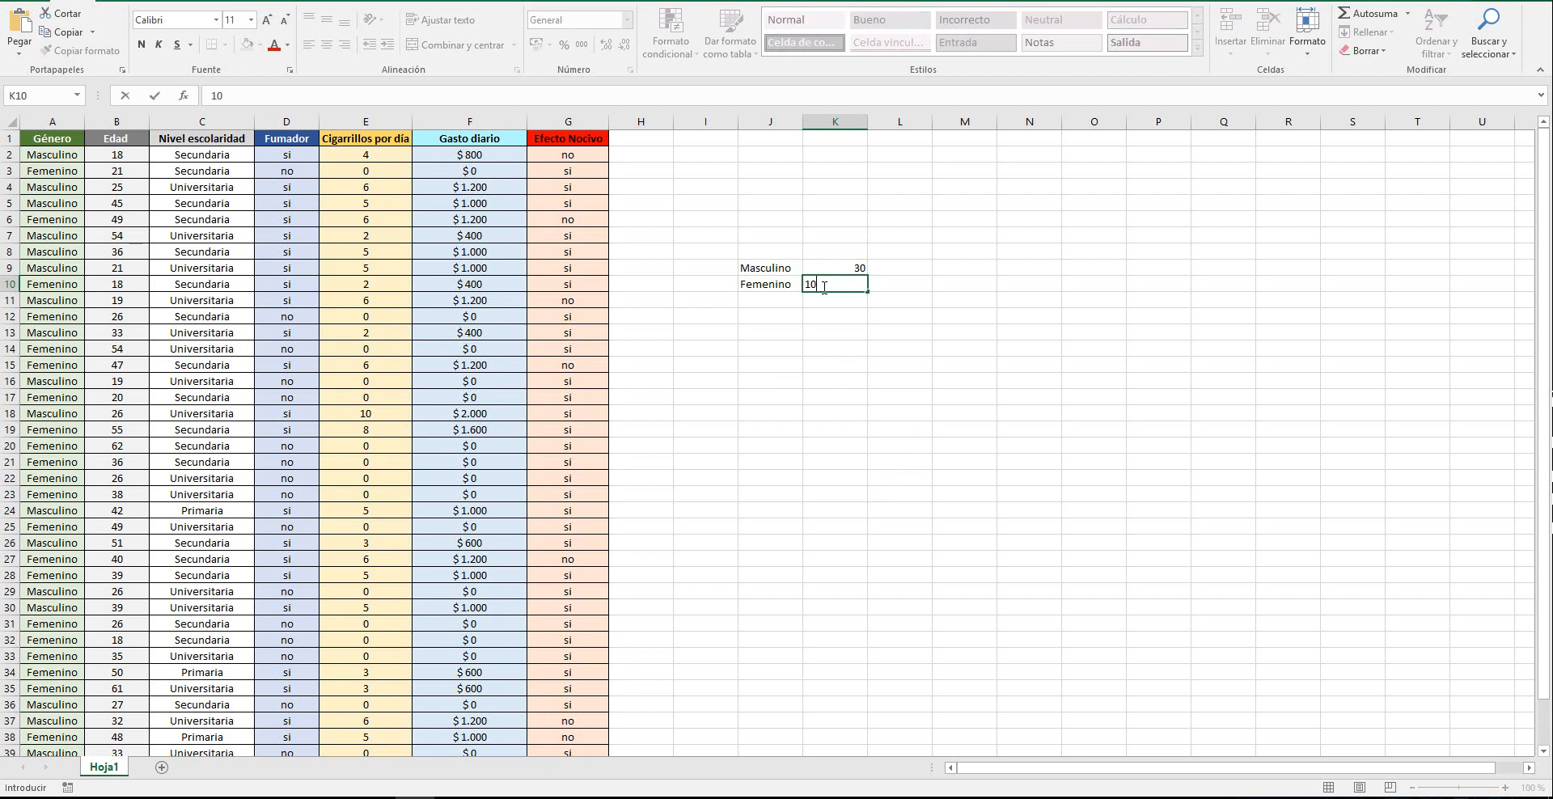
click(983, 356)
Insert a 3D pie chart from J9:K10 and apply the second design style, with category and percentage labels on the slices
drag(753, 270, 839, 282)
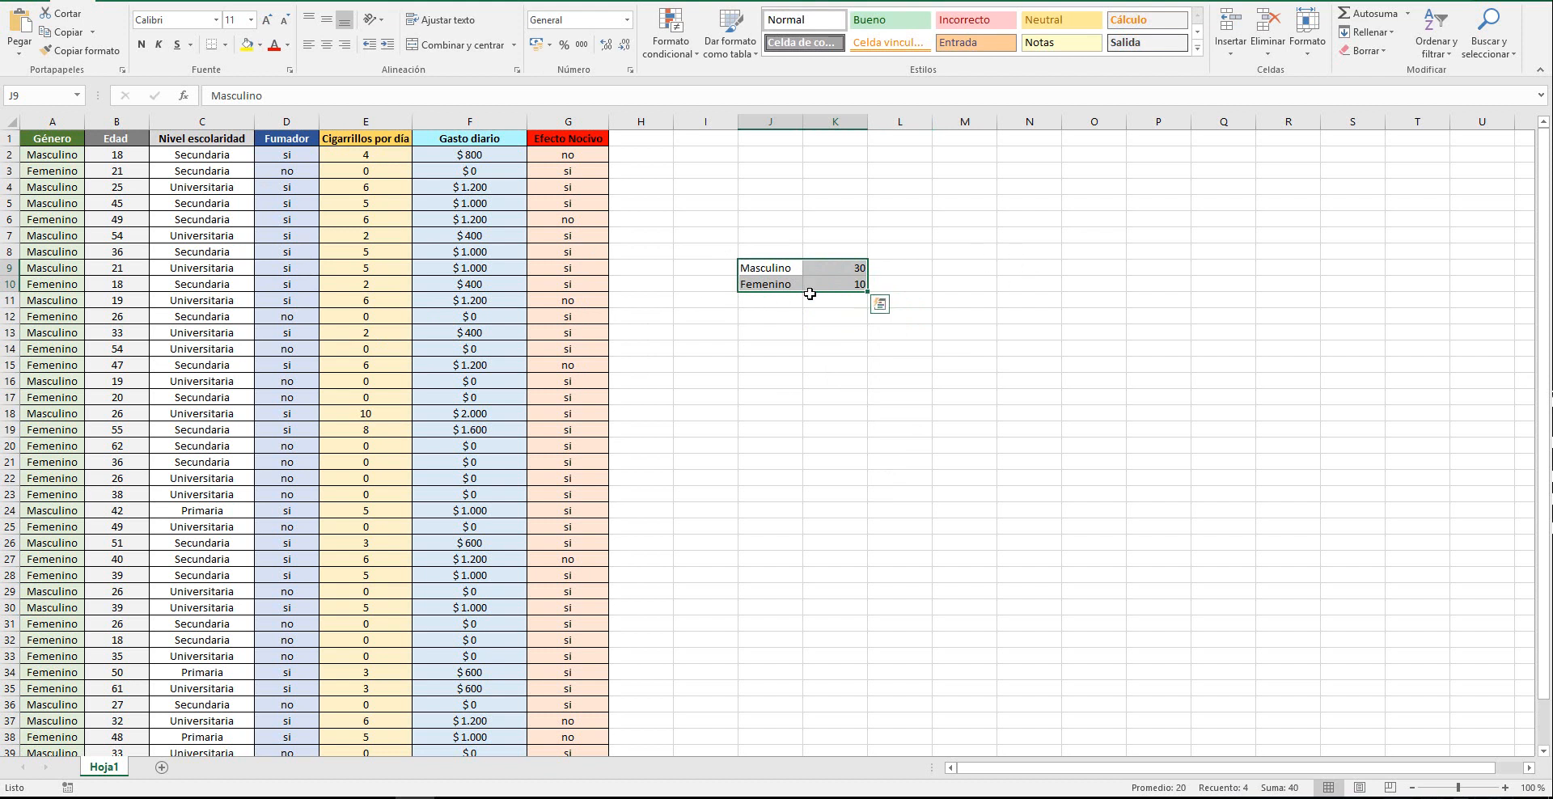
click(105, 1)
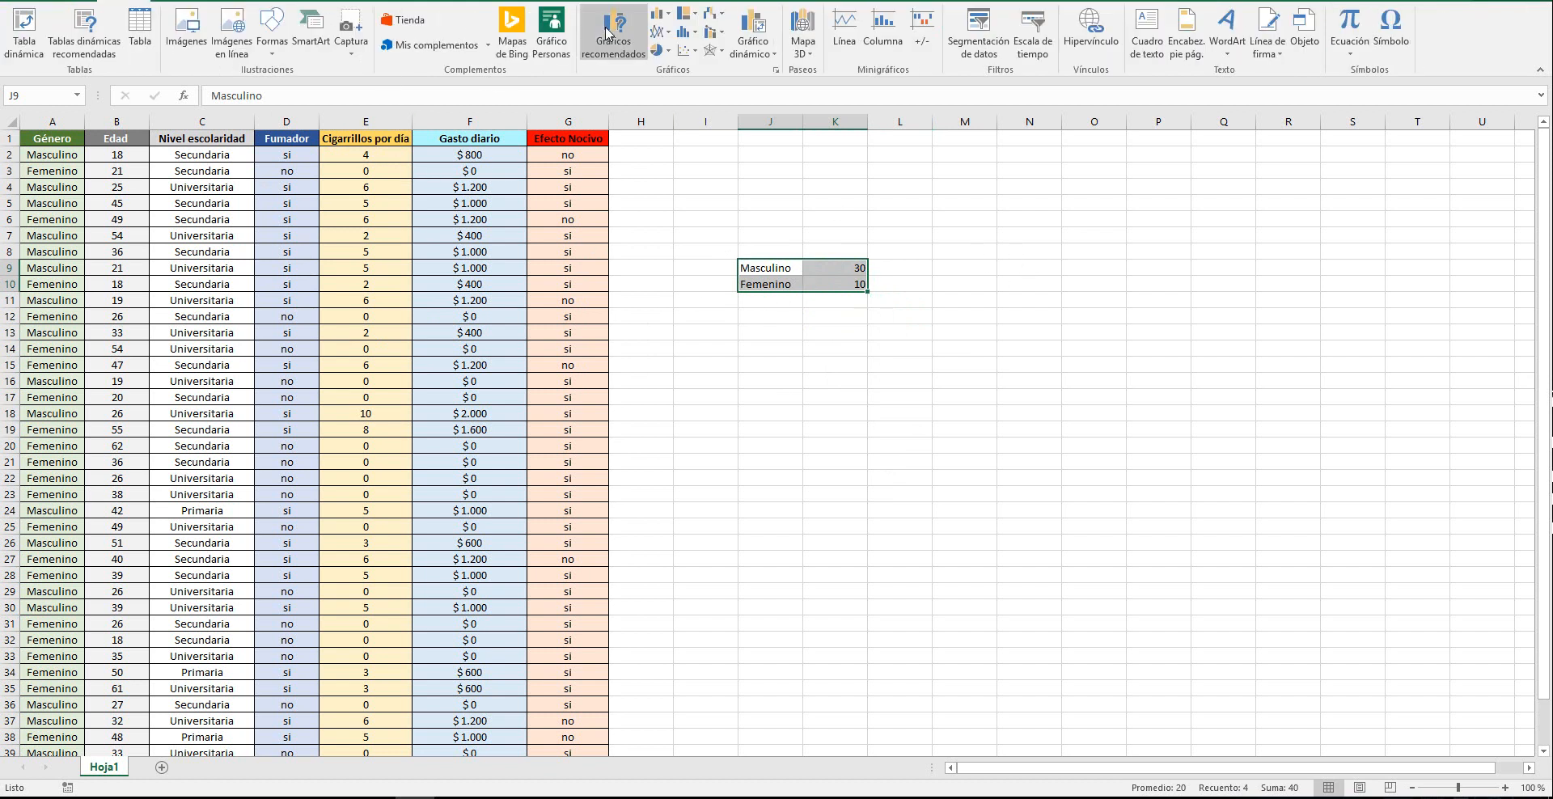
click(660, 50)
click(672, 164)
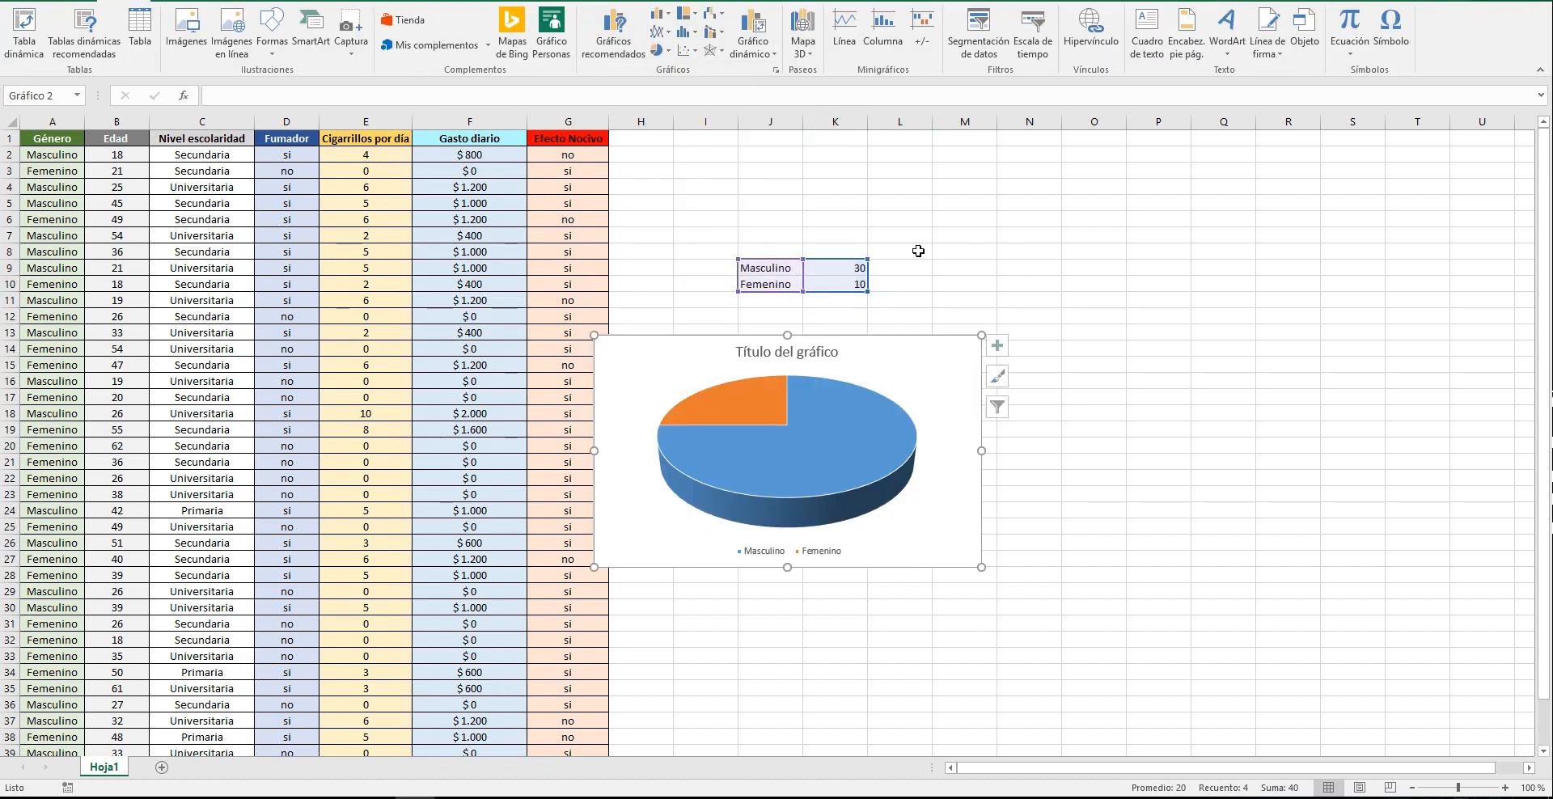
click(275, 34)
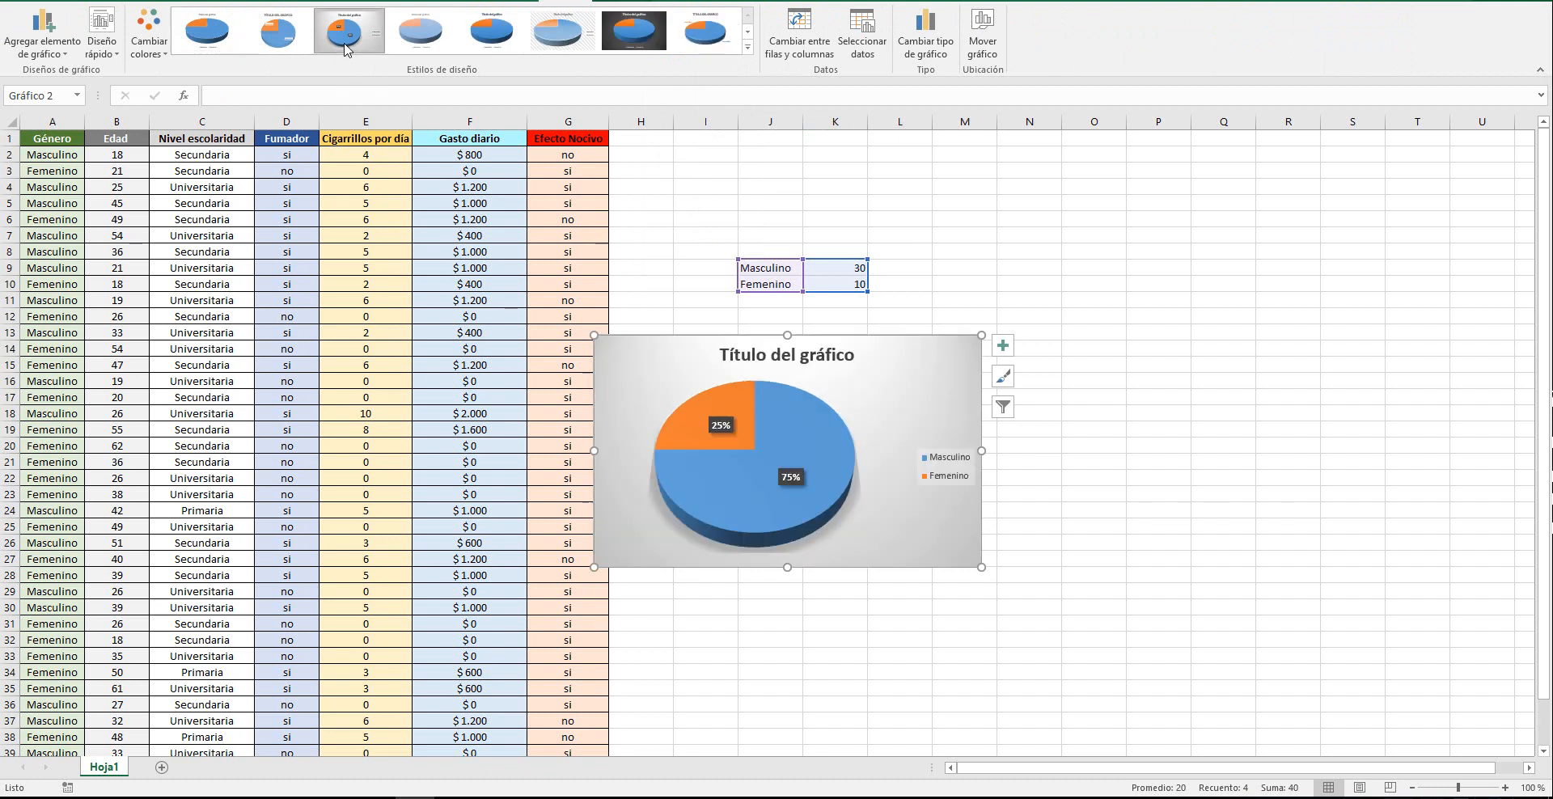
click(276, 34)
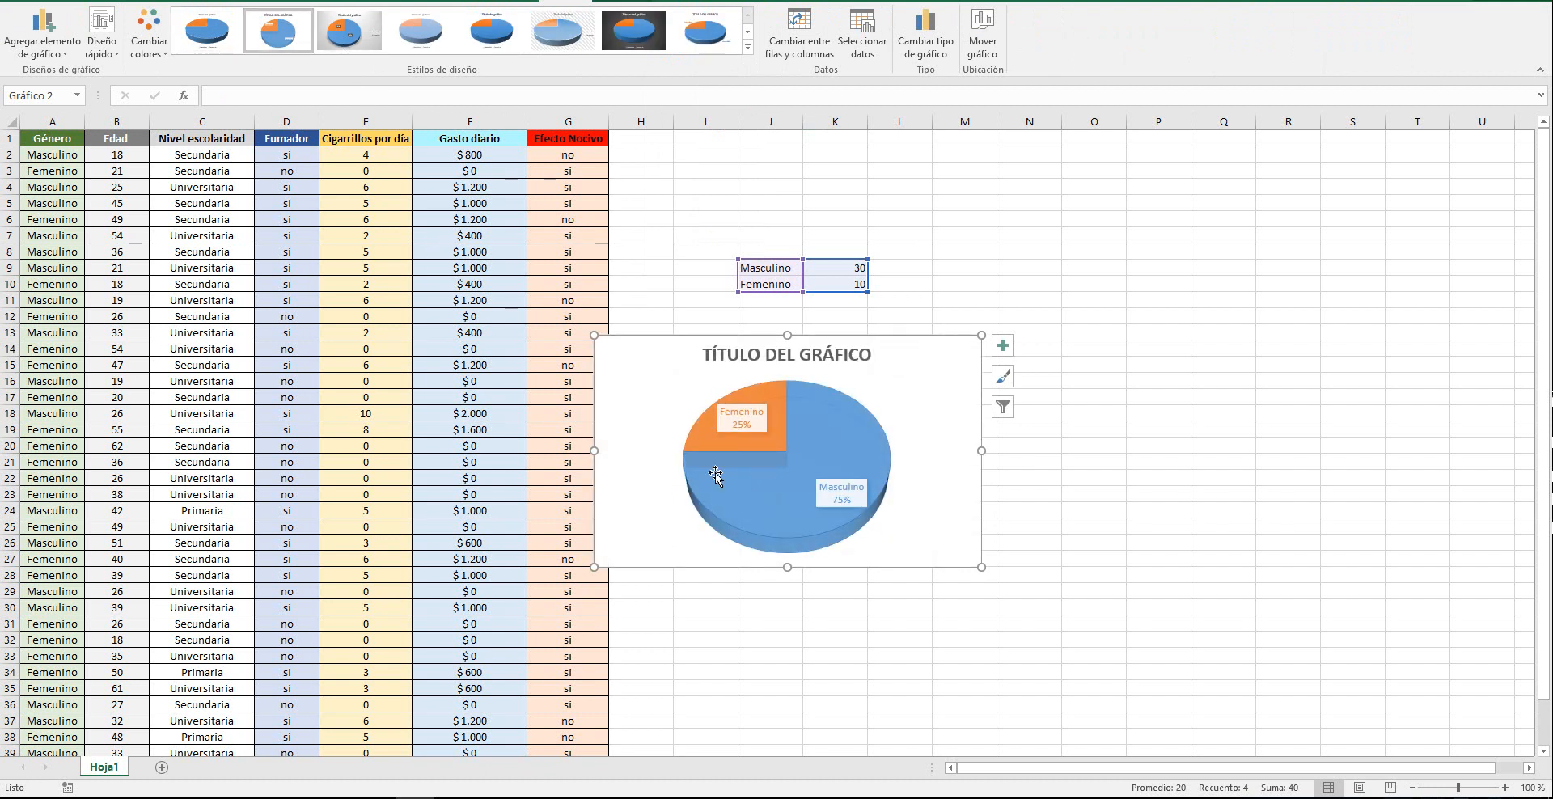
Delete the pie chart and clear the sample table in J9:K10
click(944, 391)
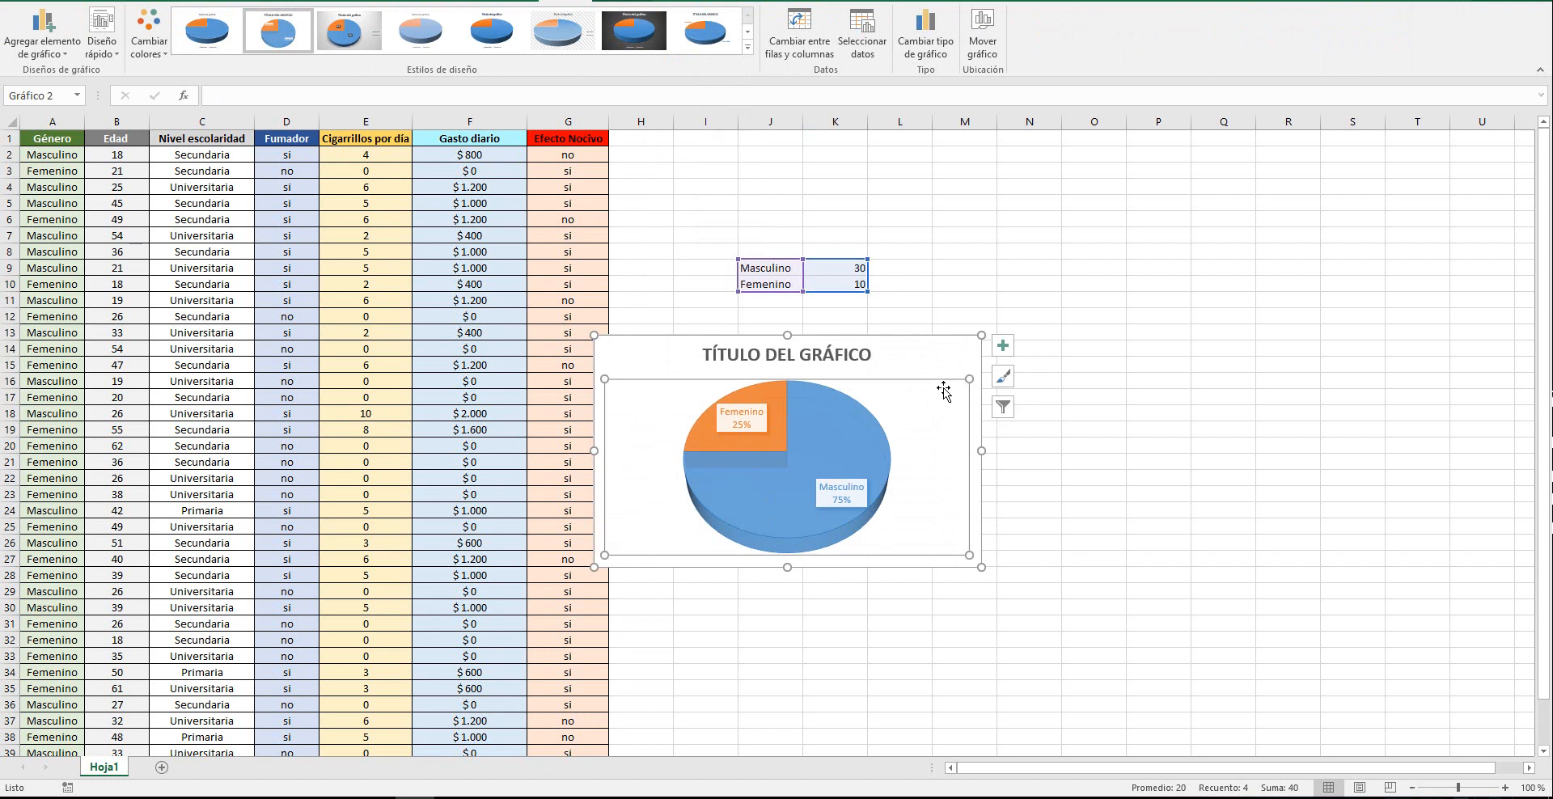
click(963, 364)
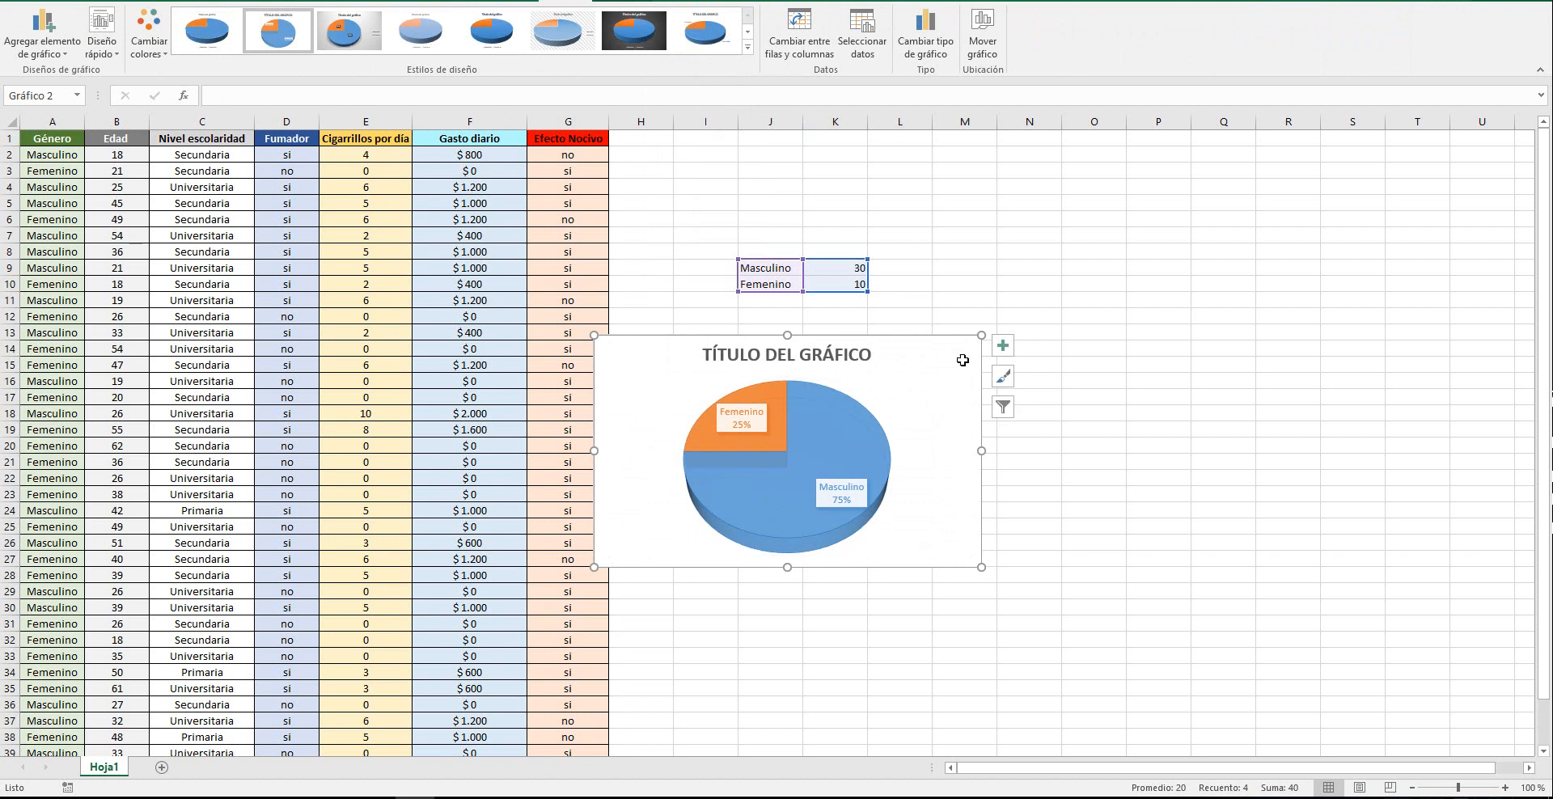
key(Delete)
click(963, 360)
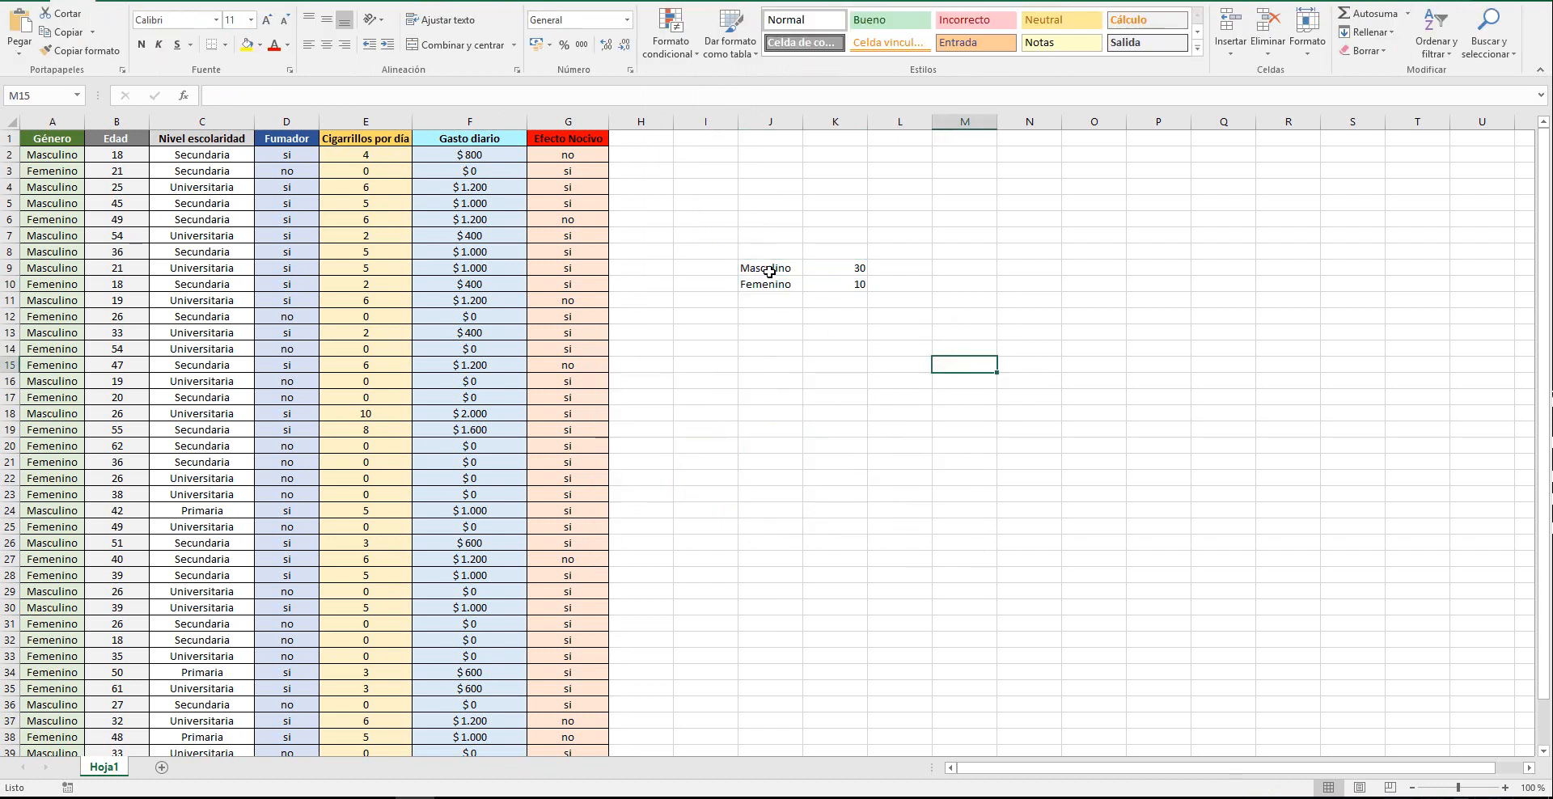
drag(765, 271, 842, 279)
key(Delete)
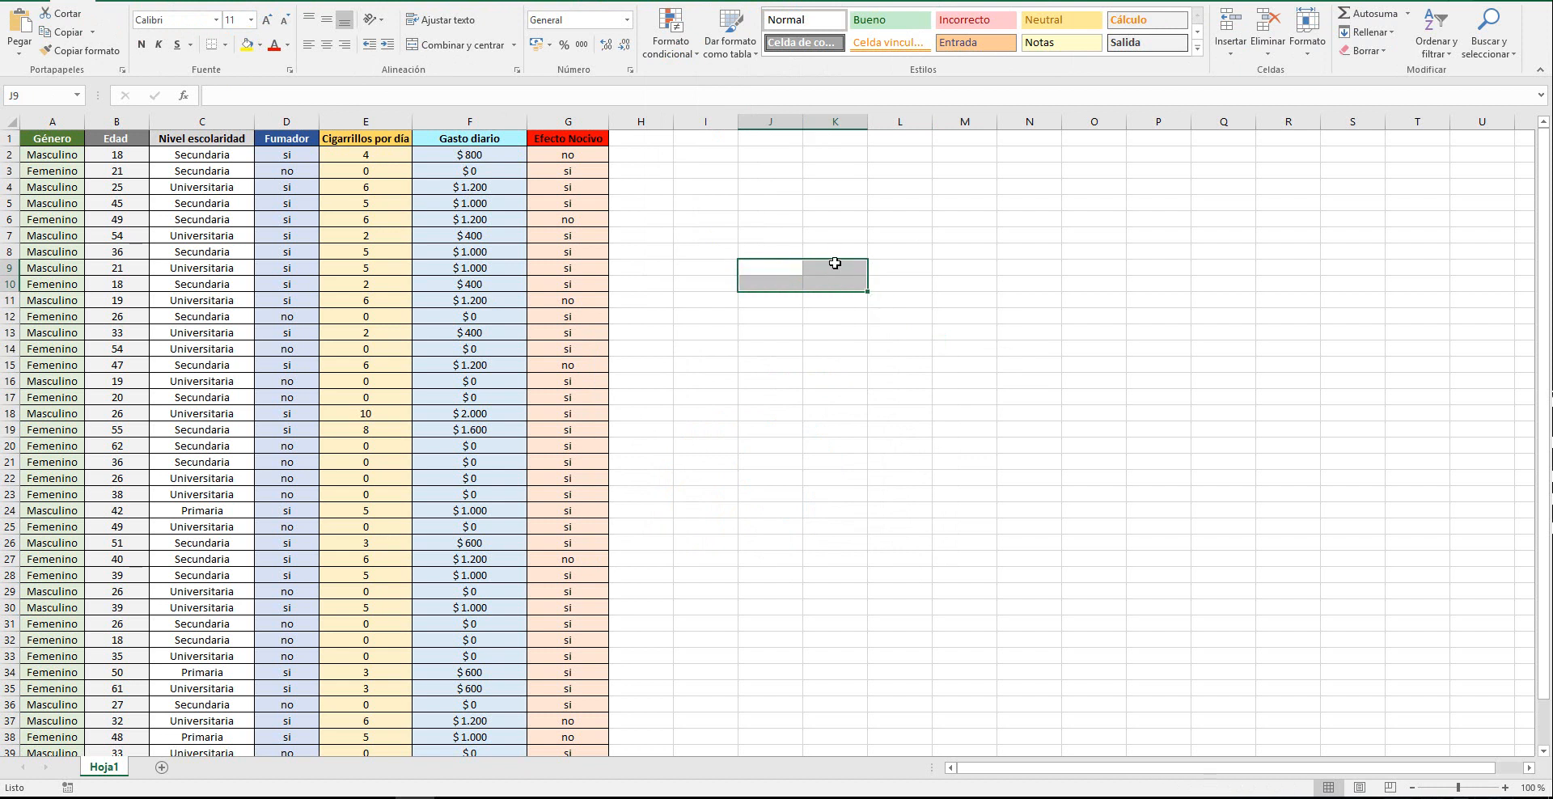
click(1049, 316)
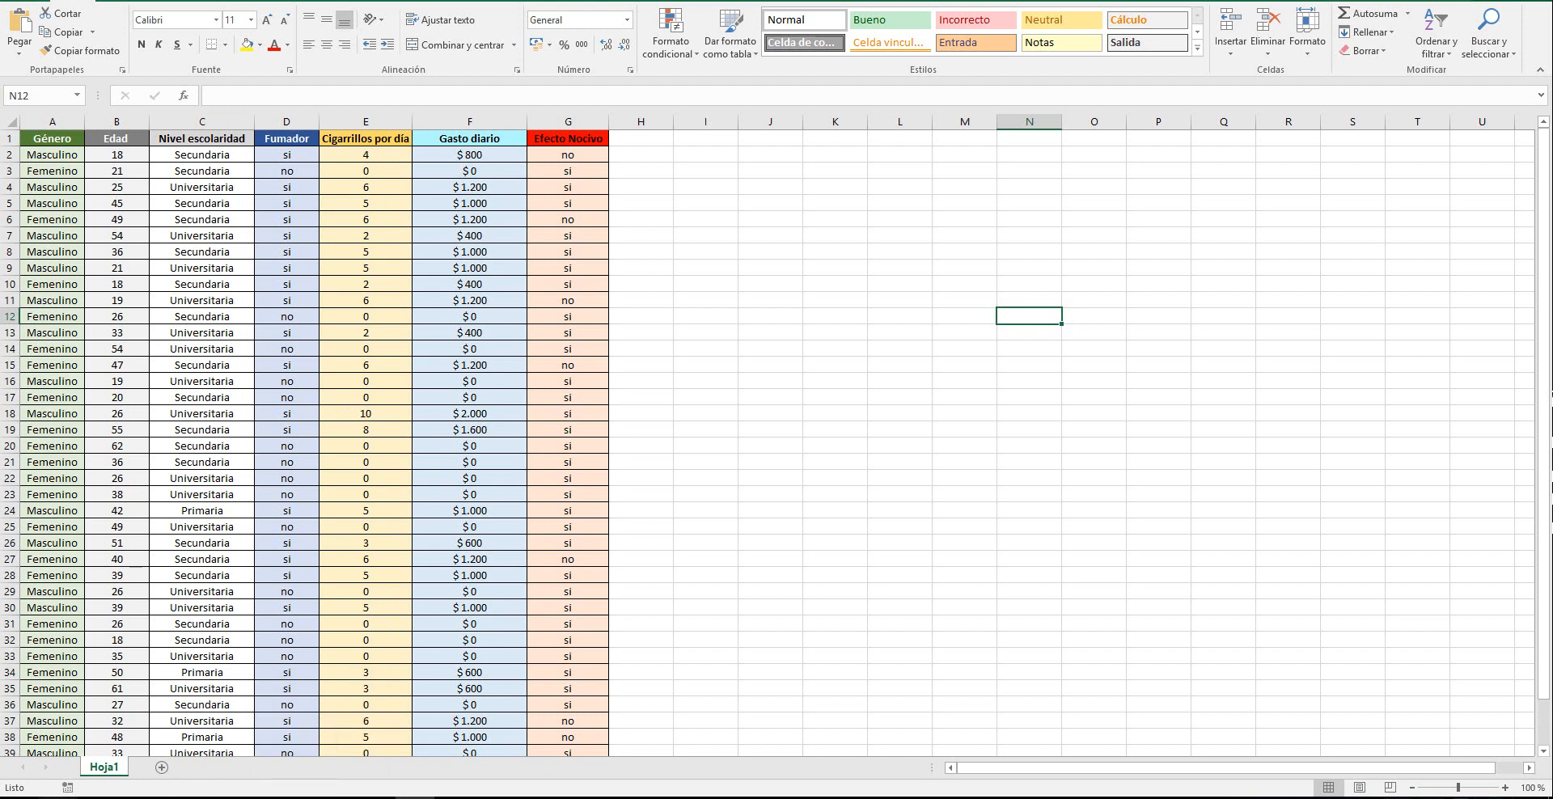
Launch IBM SPSS Statistics 22 and dismiss its startup dialog to reach the empty data editor
key(super)
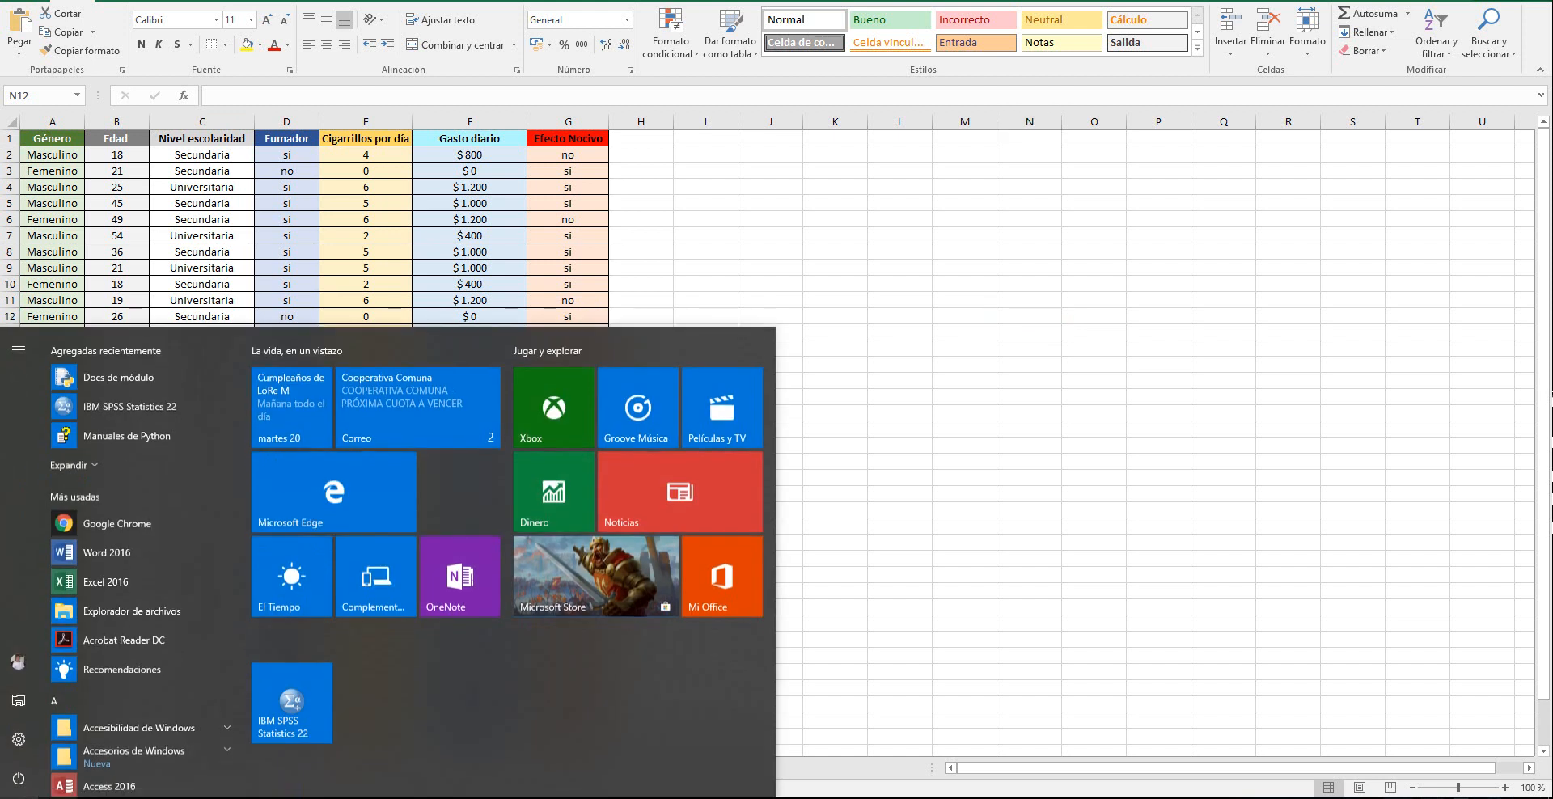
click(121, 404)
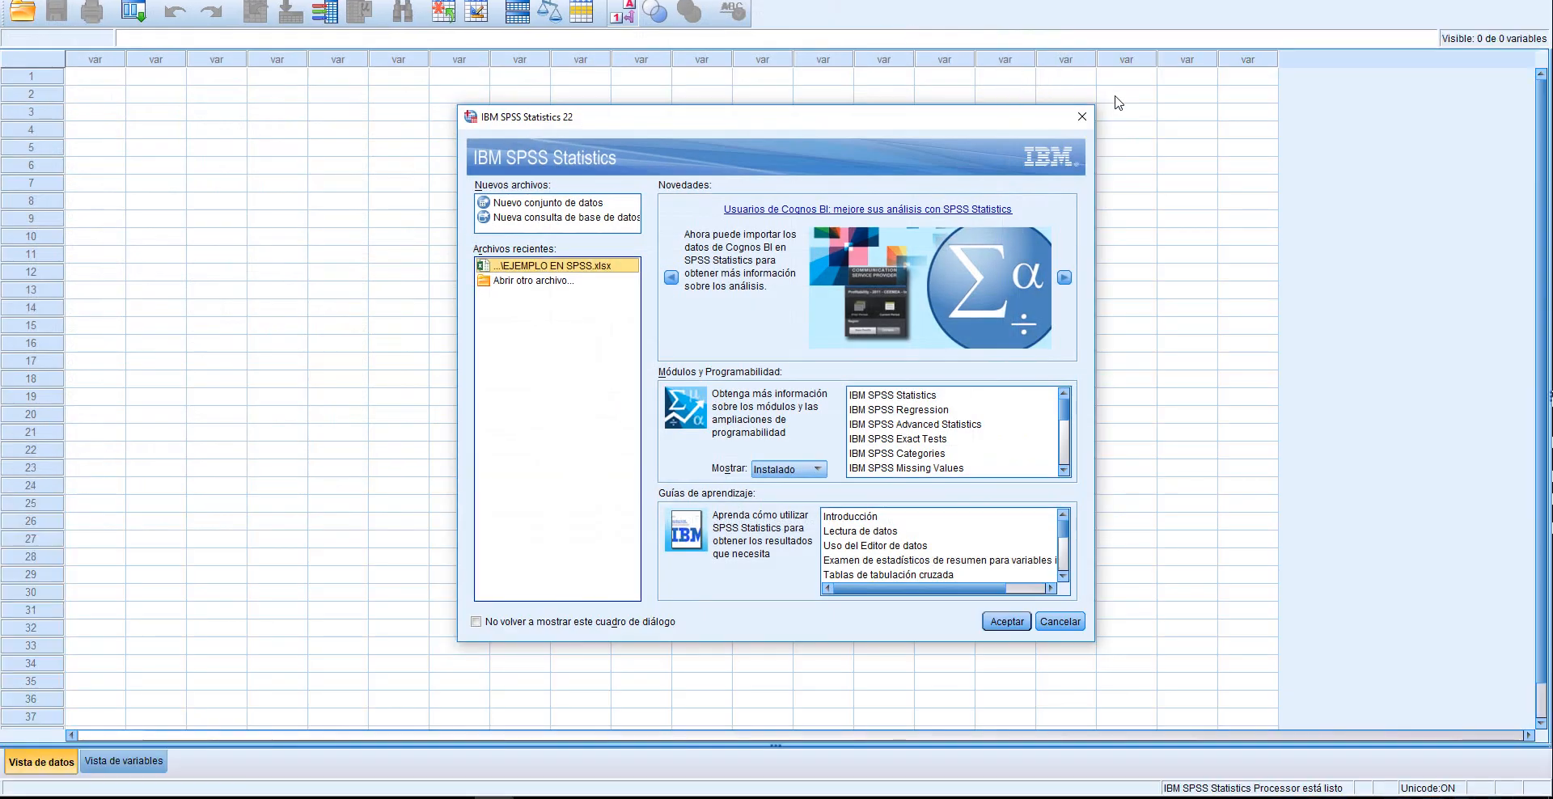
click(1082, 119)
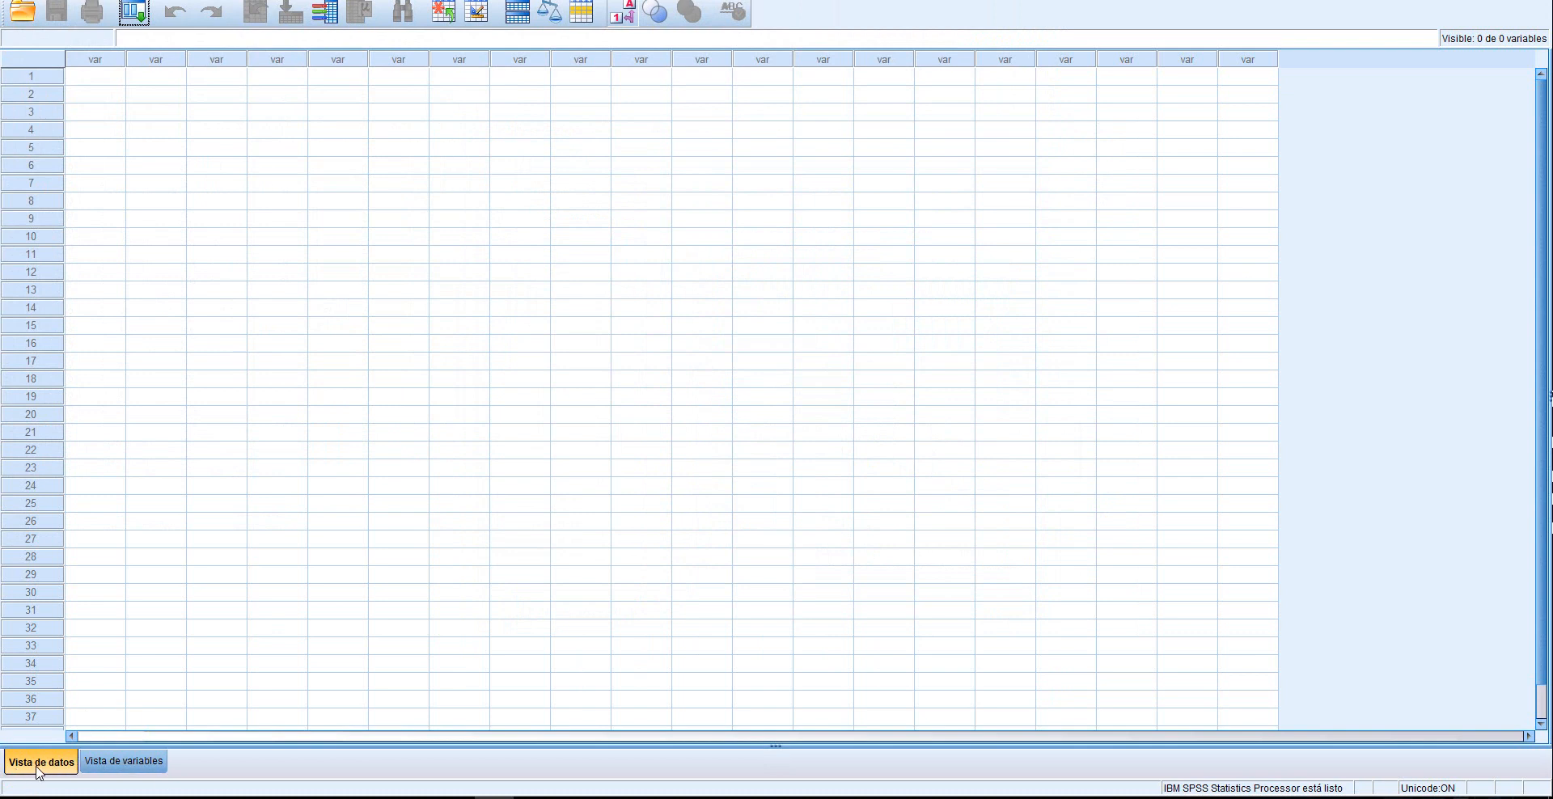
Define the first variable in the variable view with the name Genero
click(126, 760)
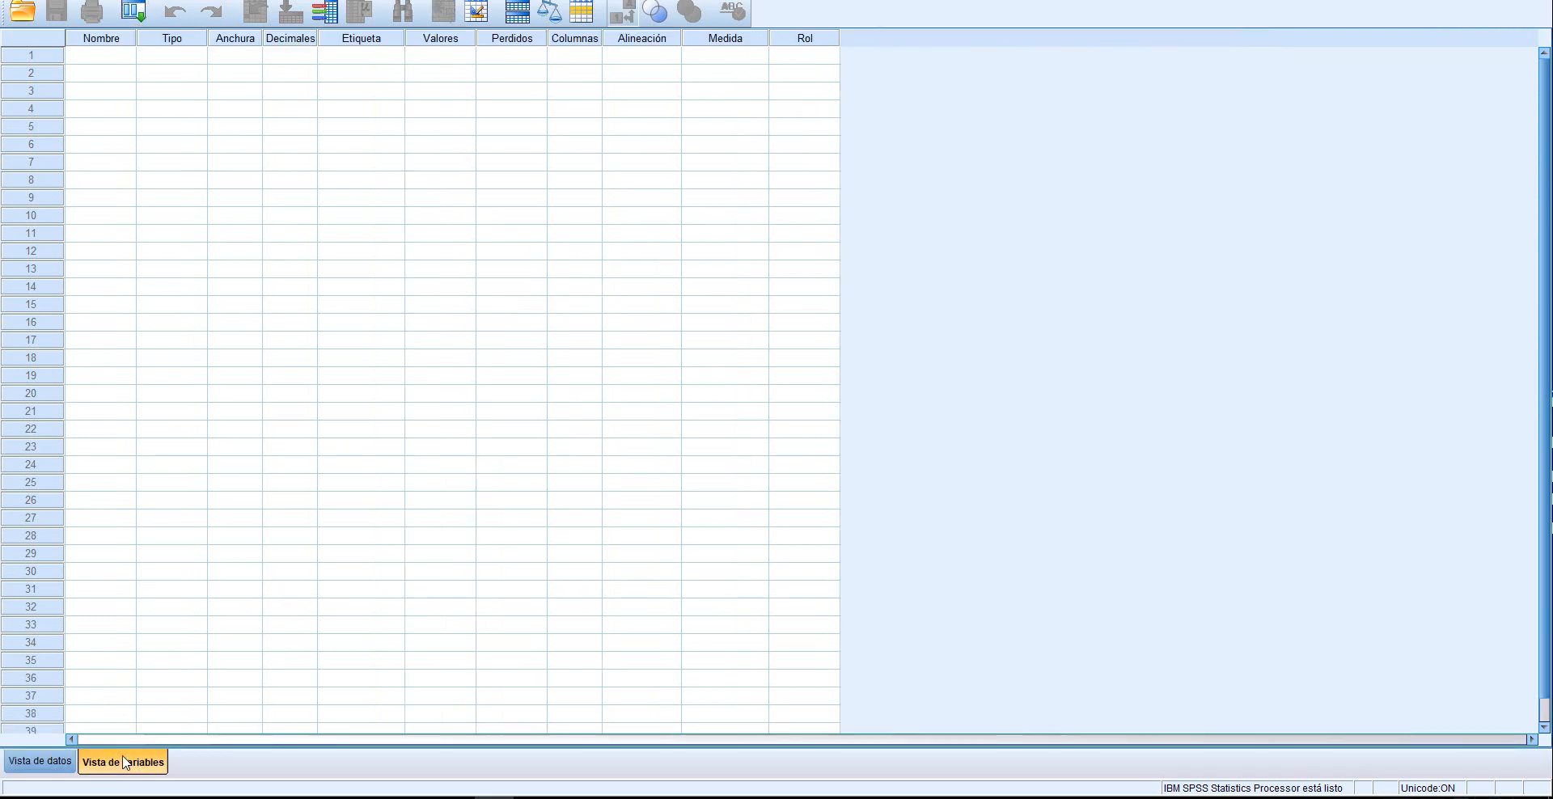
click(97, 62)
text(Genero)
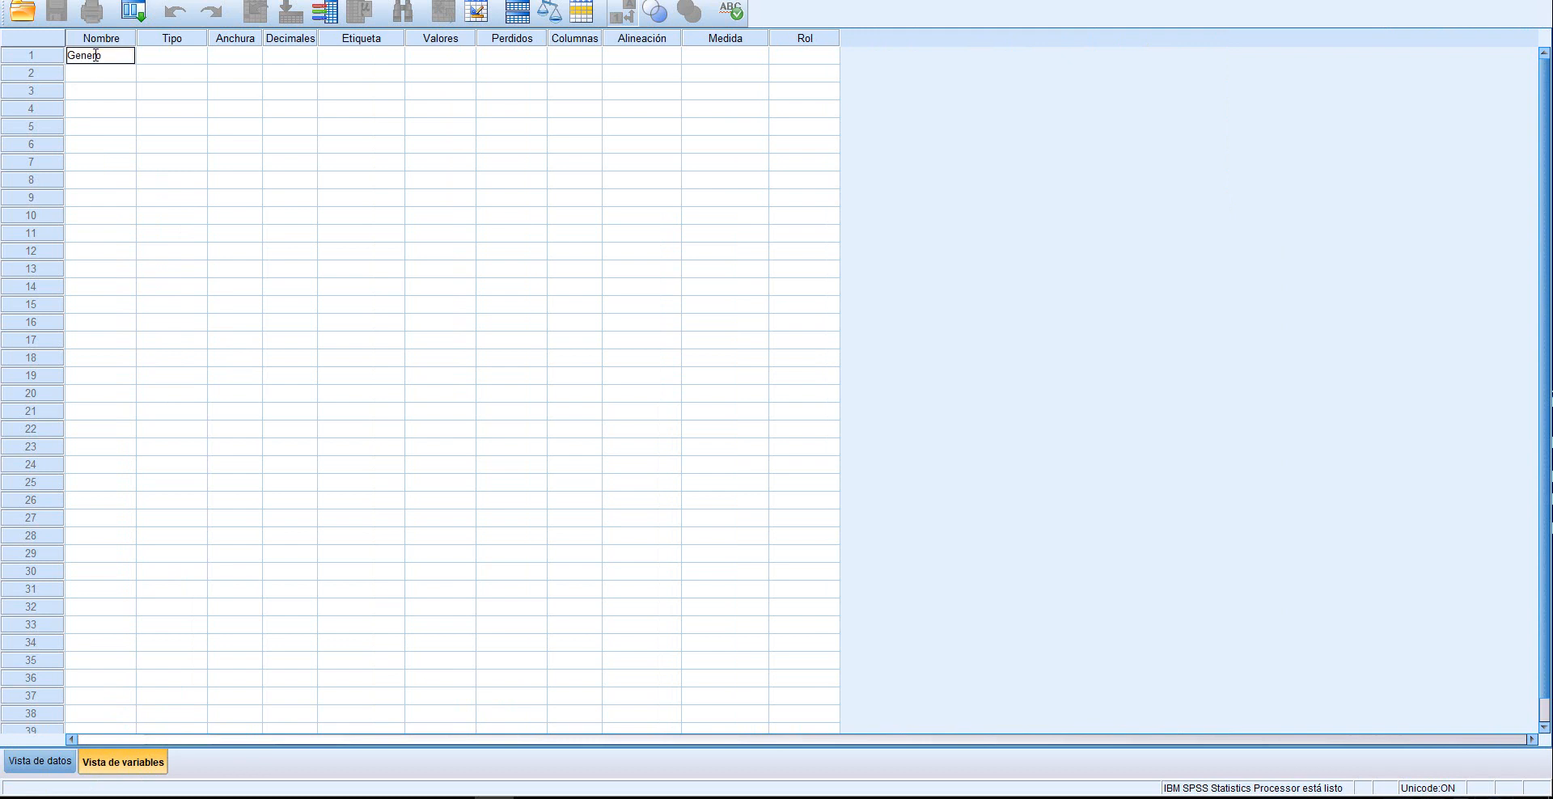
key(Return)
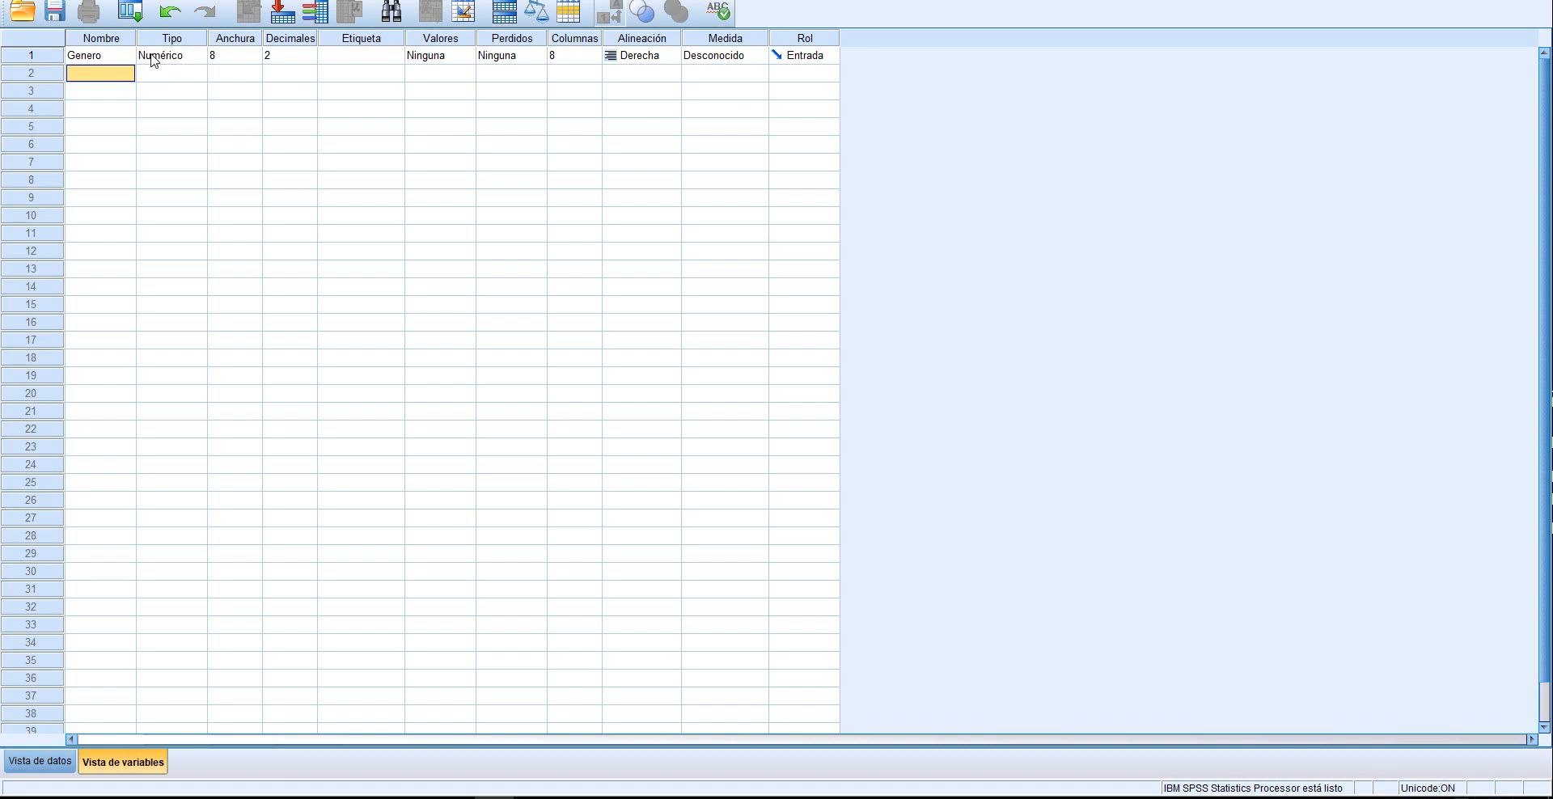
Change the type of the Genero variable to Cadena with 10 characters
click(201, 59)
click(201, 58)
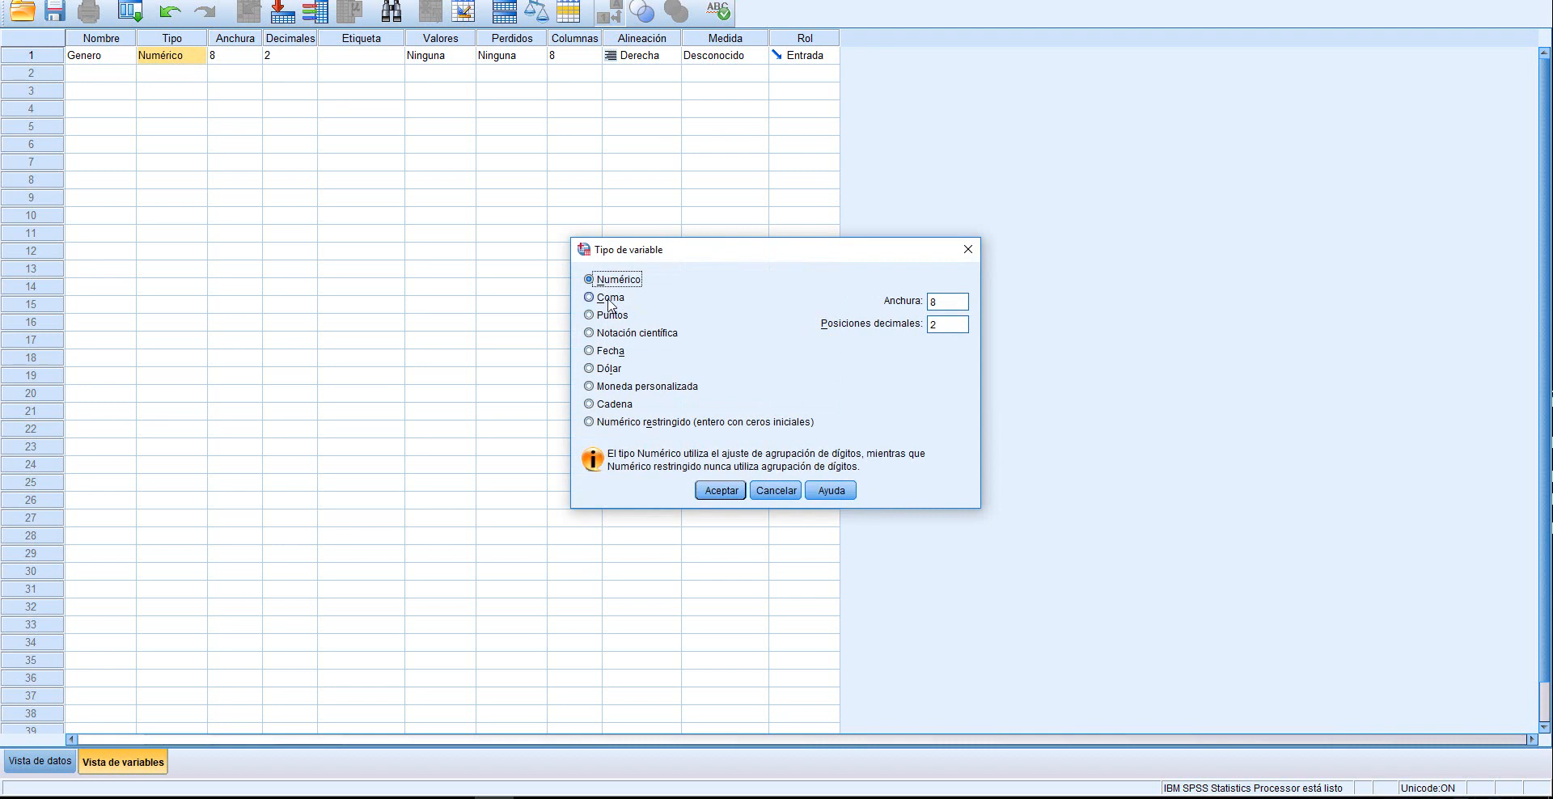
click(590, 405)
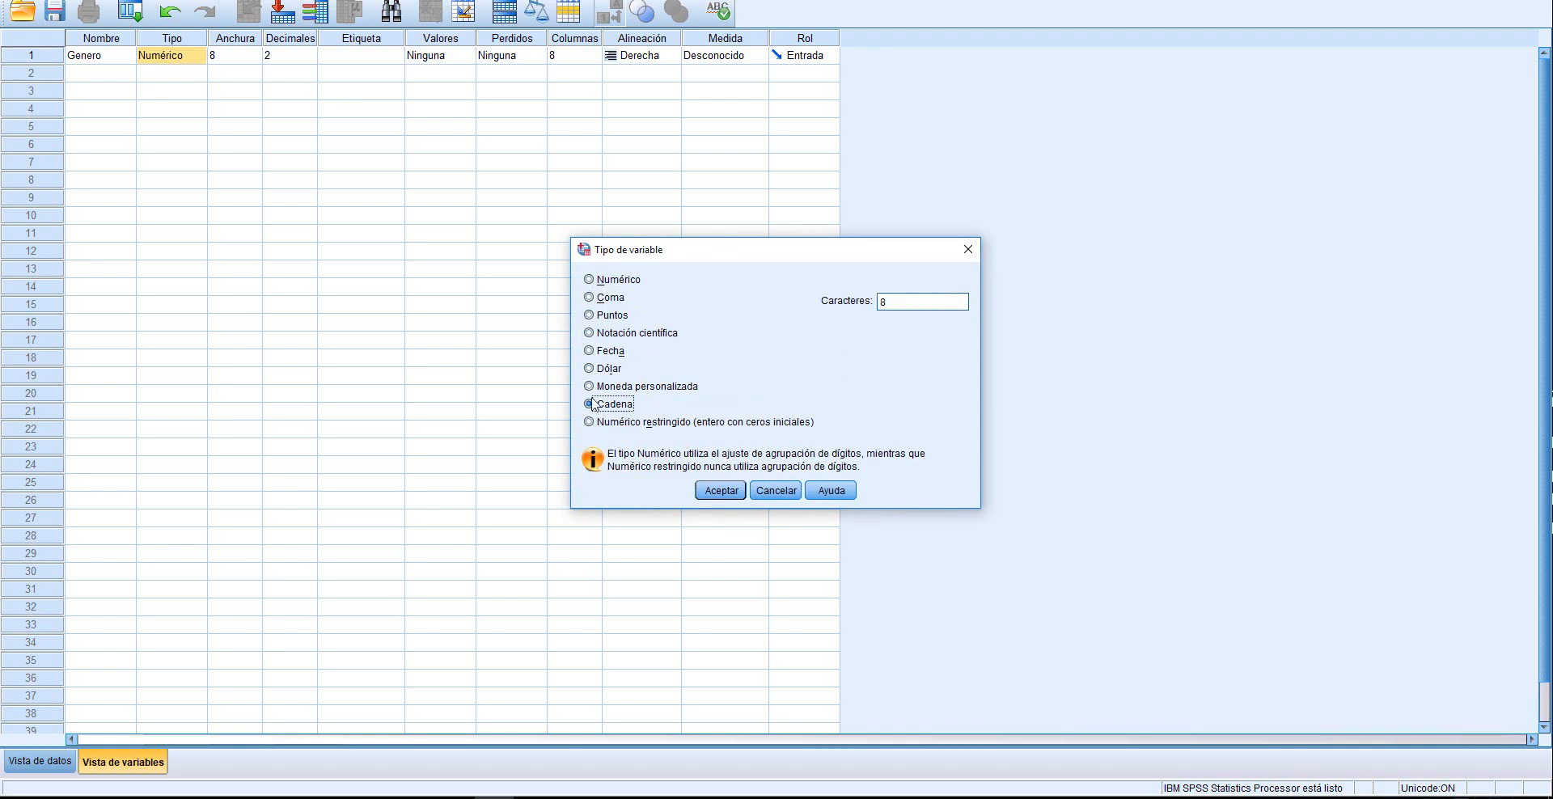
click(889, 303)
double_click(889, 305)
text(10)
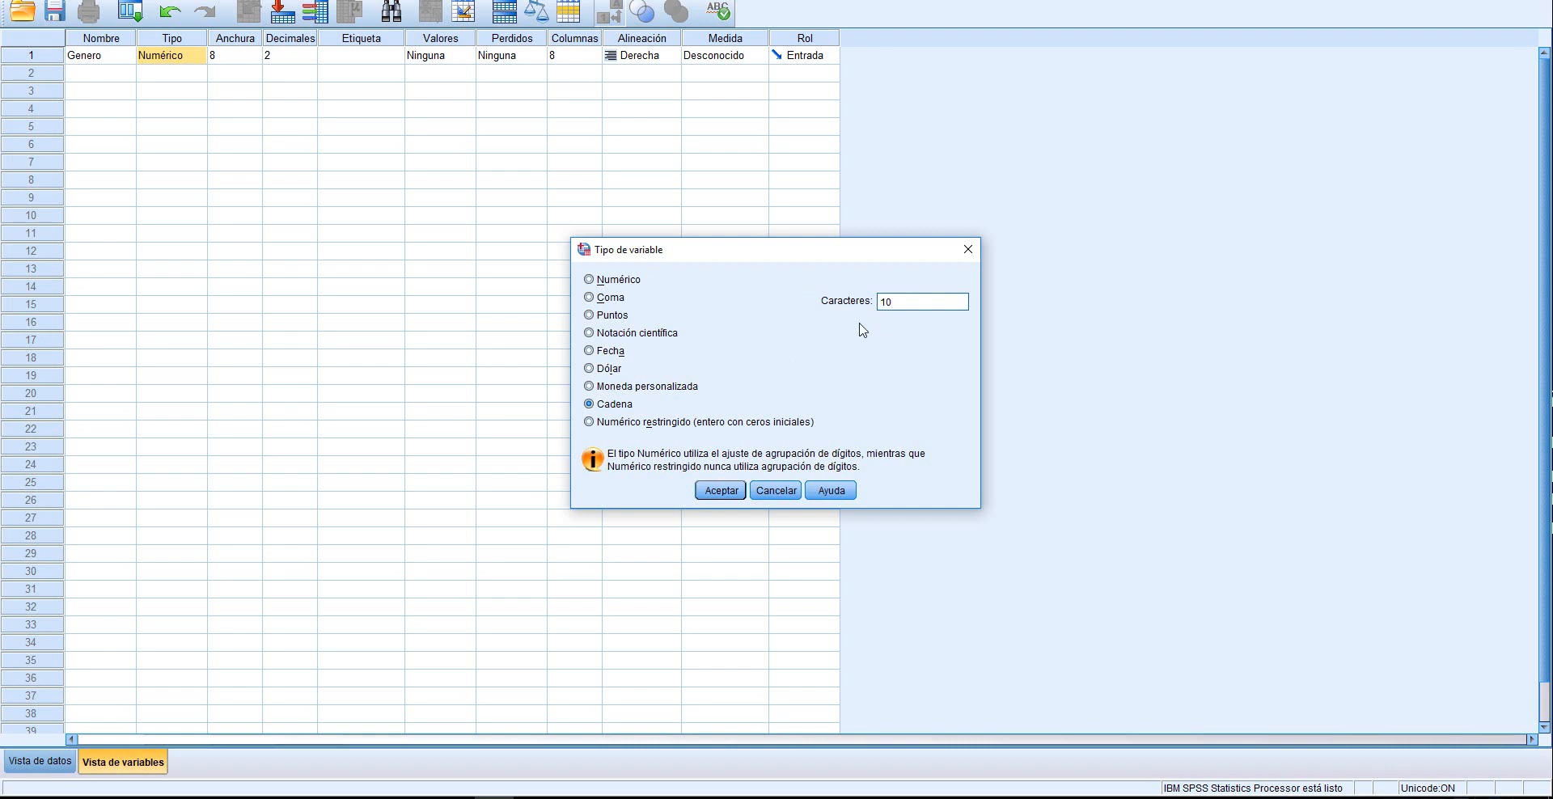
click(721, 490)
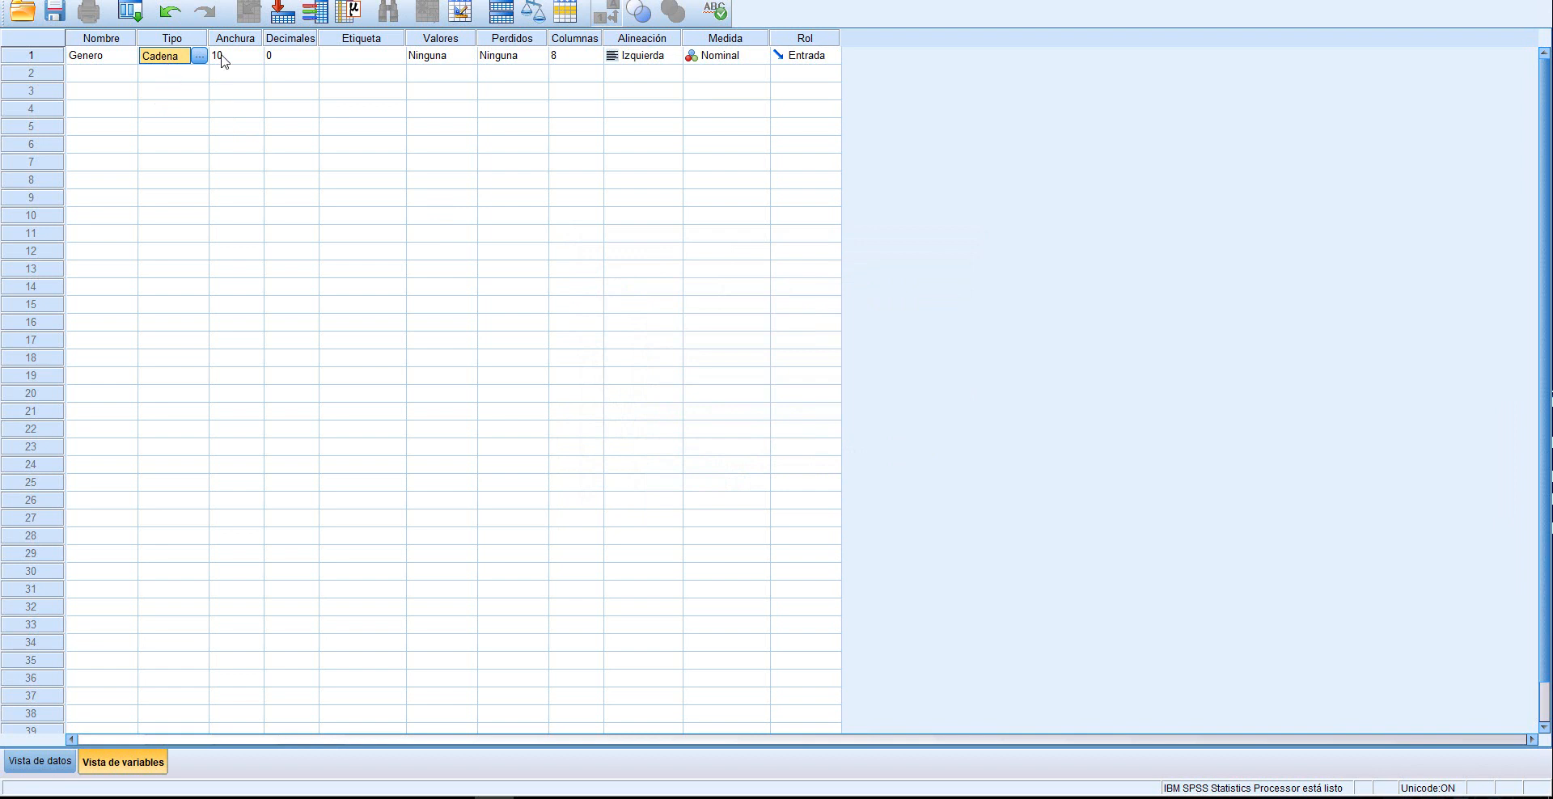
Add a value label to the Genero variable that assigns 1 to Femenino
click(445, 56)
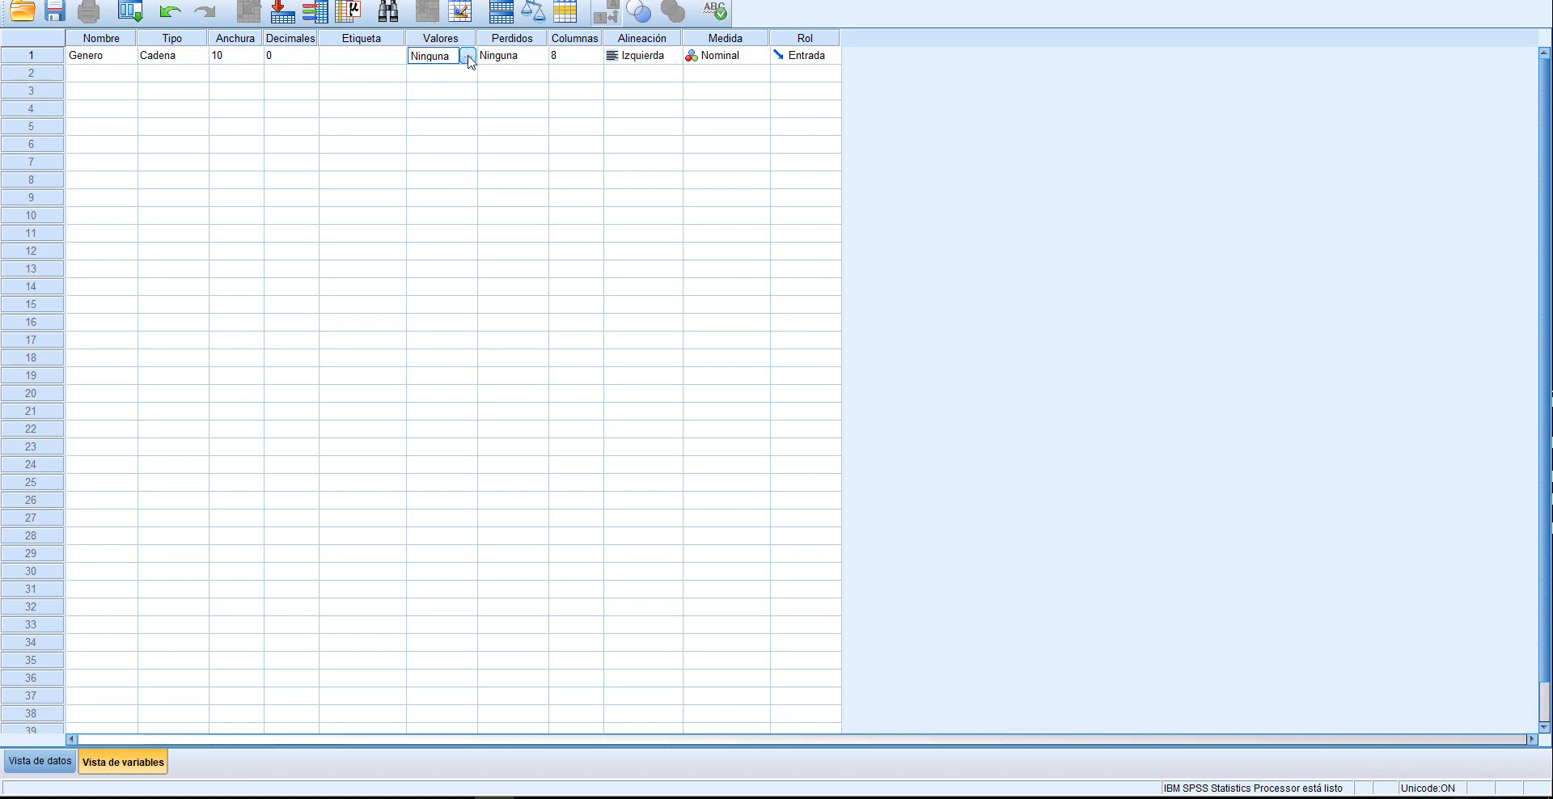
click(467, 56)
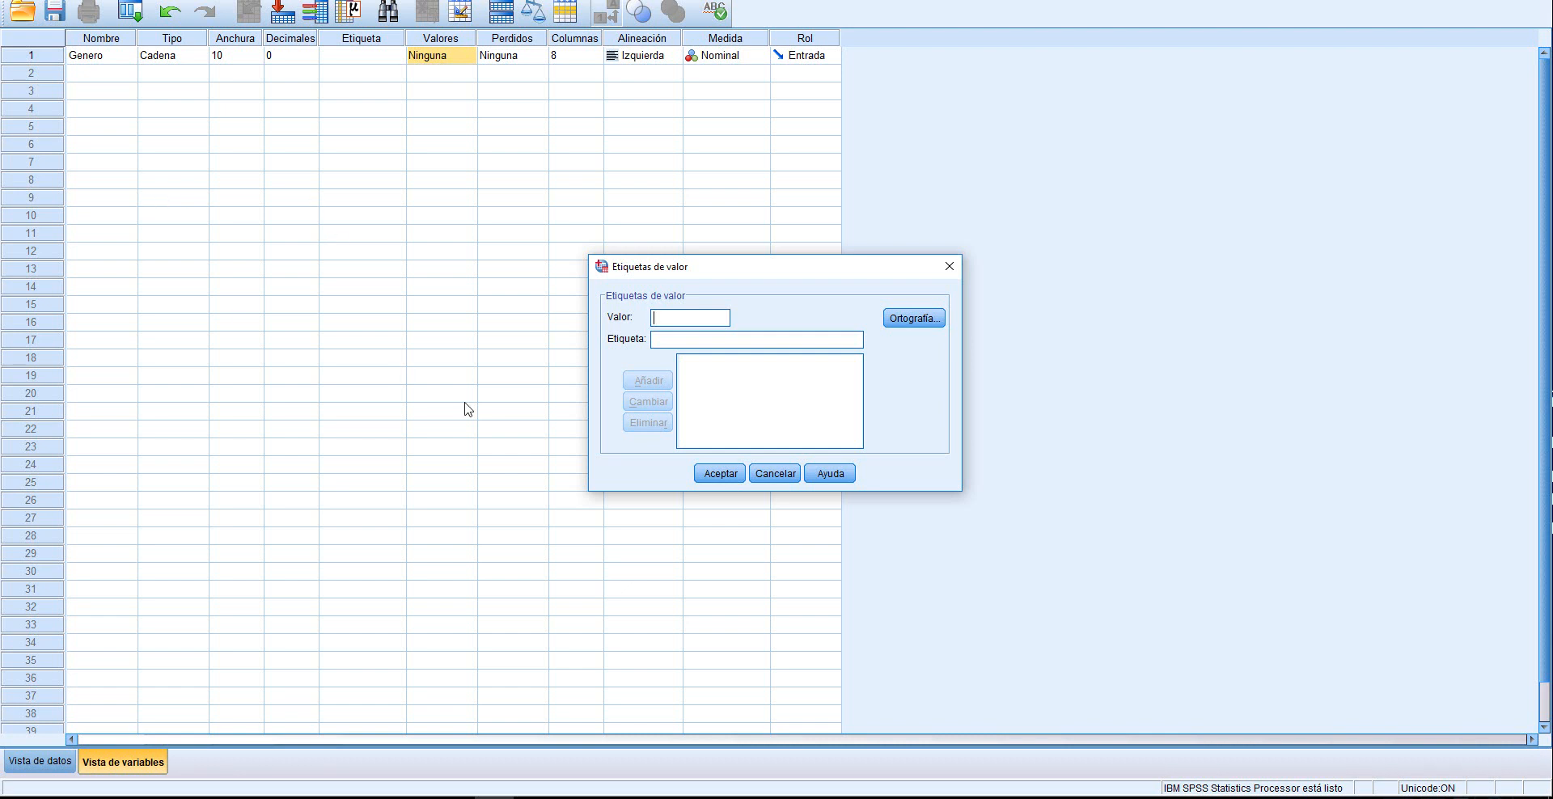
text(1Femenino)
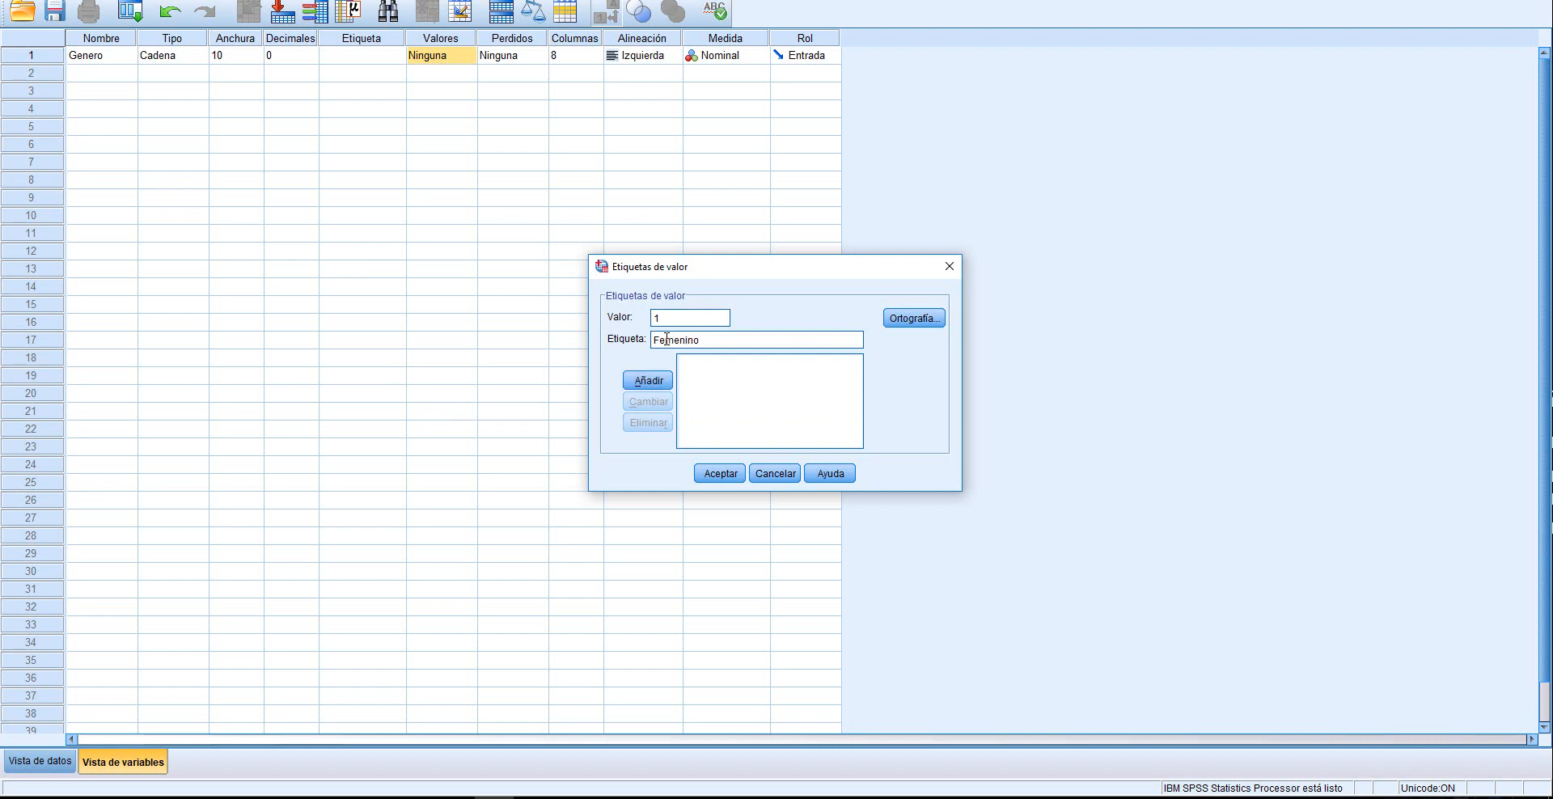
click(648, 380)
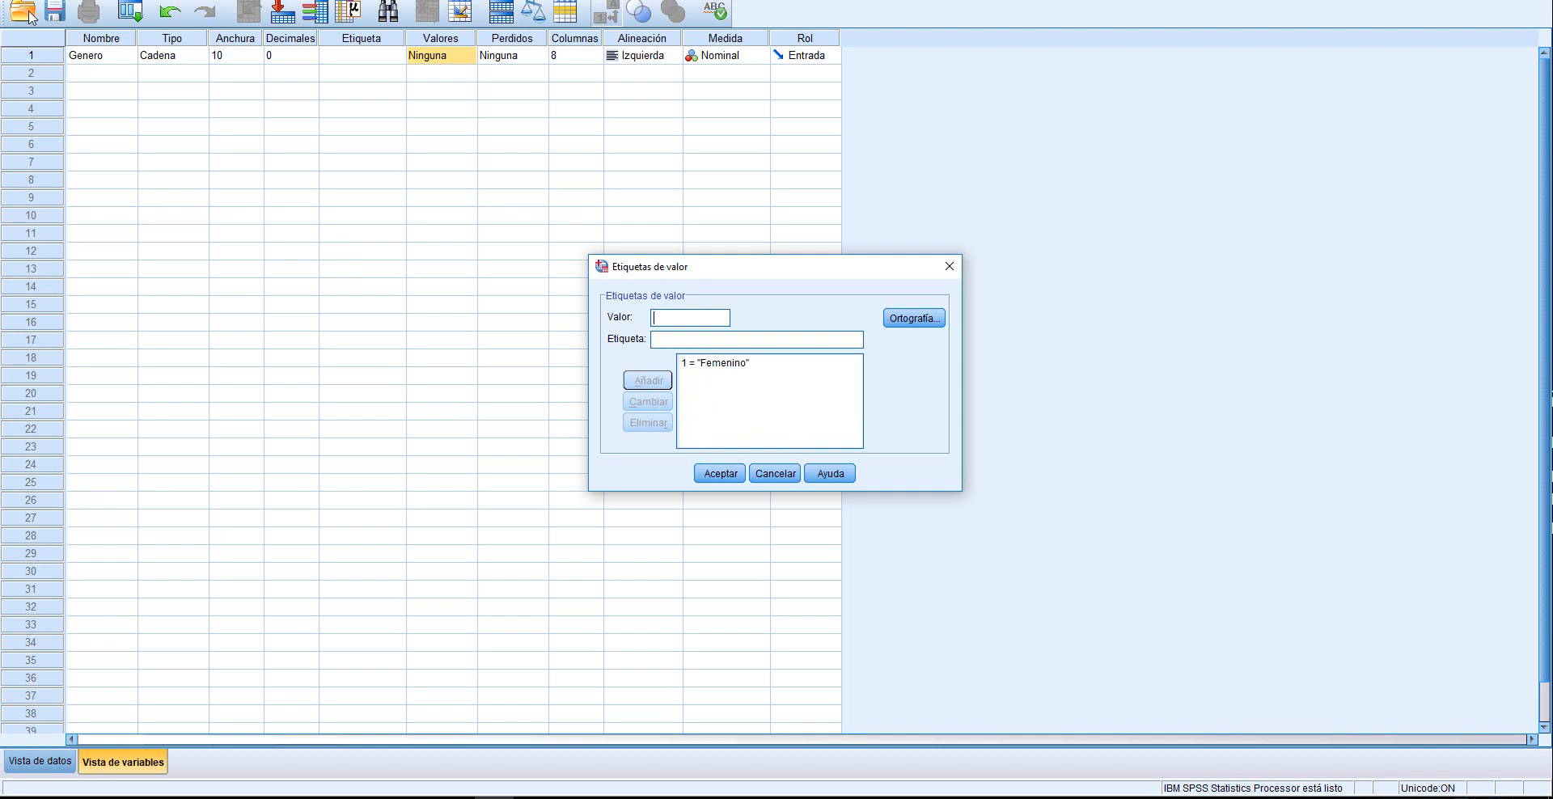
Add the value label 2 for Masculino to Genero and accept the value labels
click(720, 372)
click(672, 324)
text(2Ma)
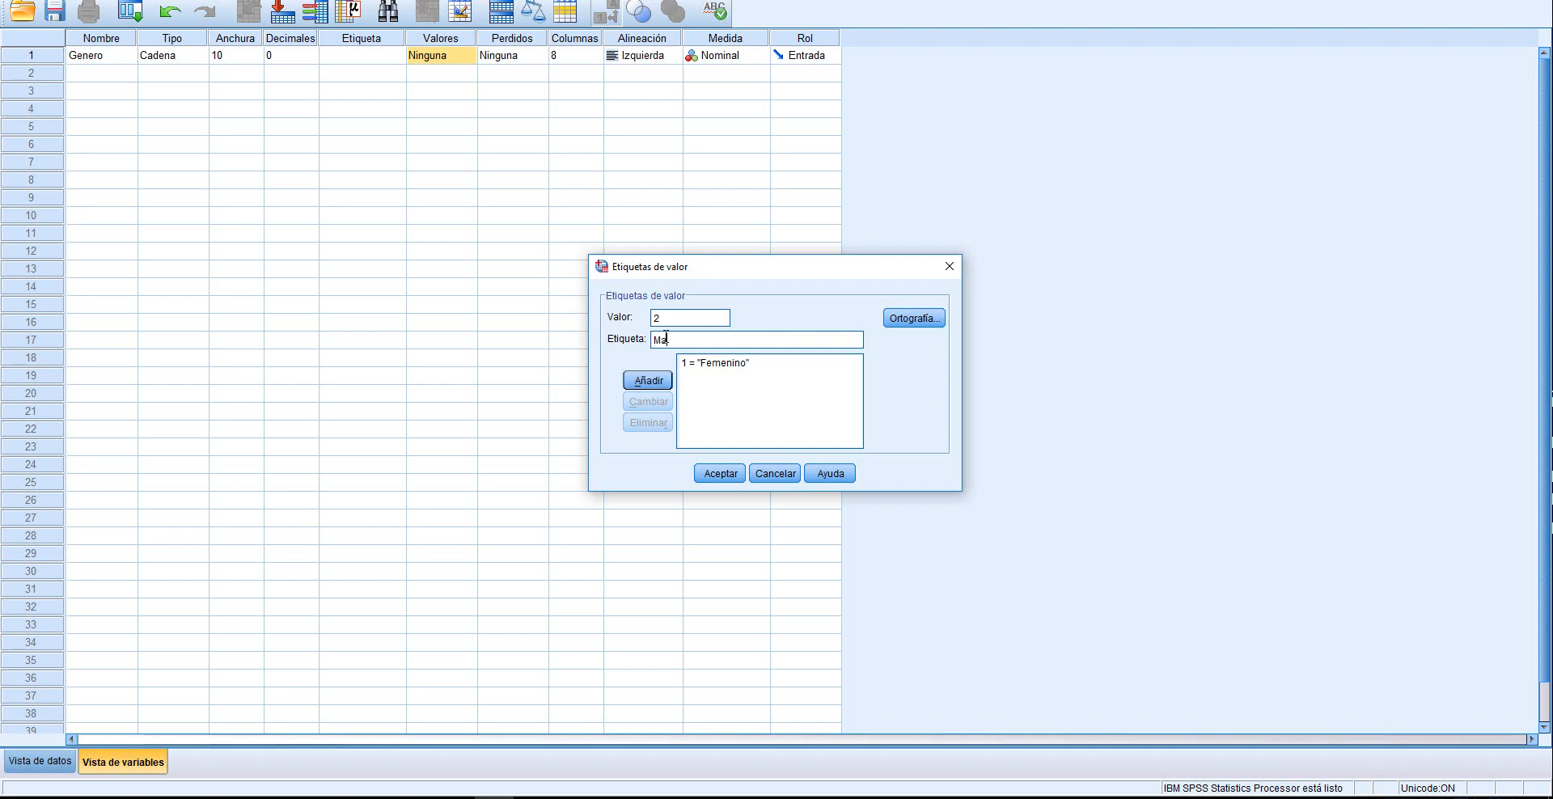
text(sculino)
click(654, 382)
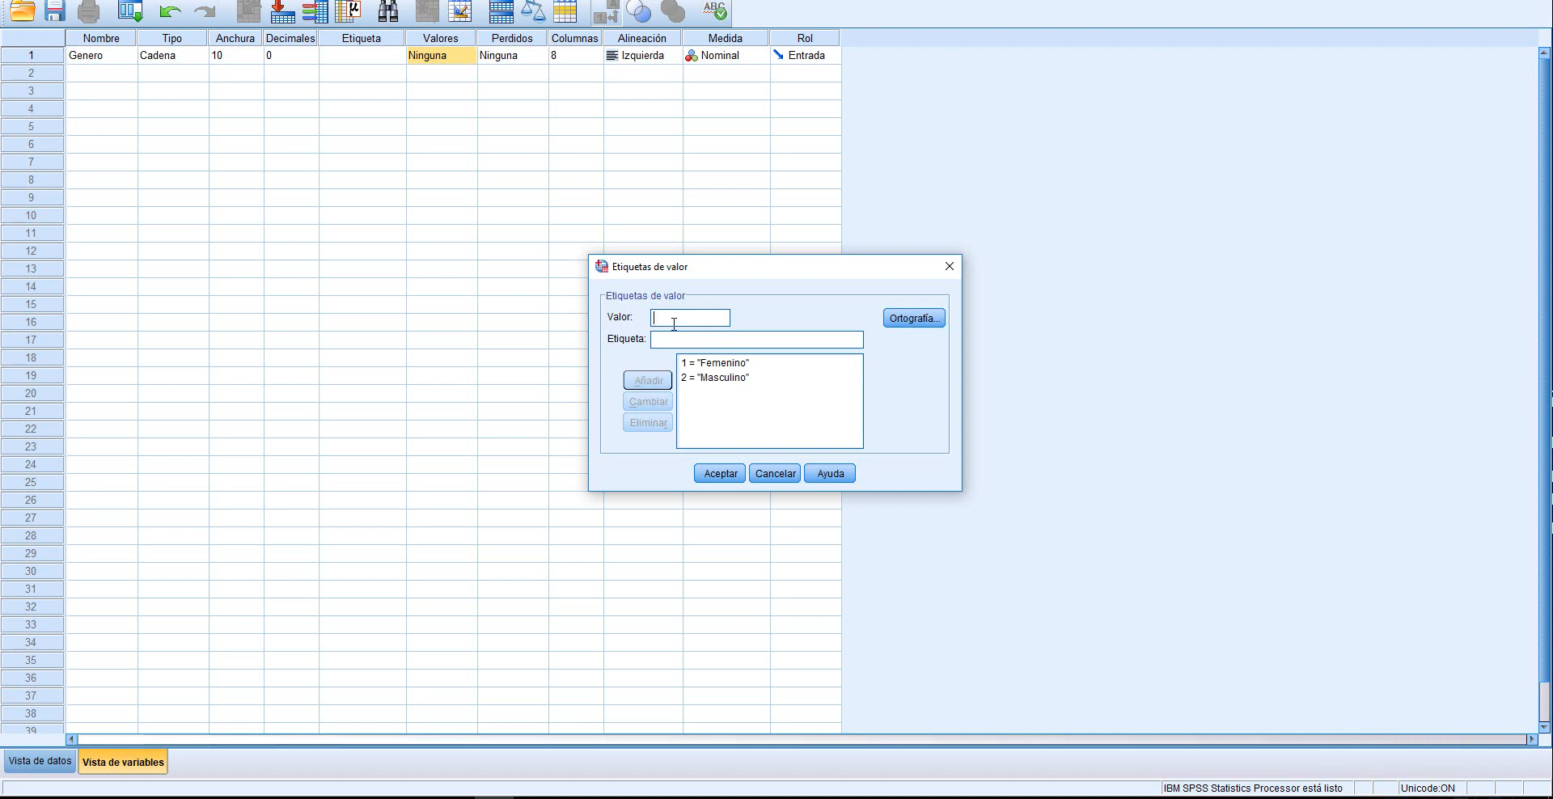
click(722, 474)
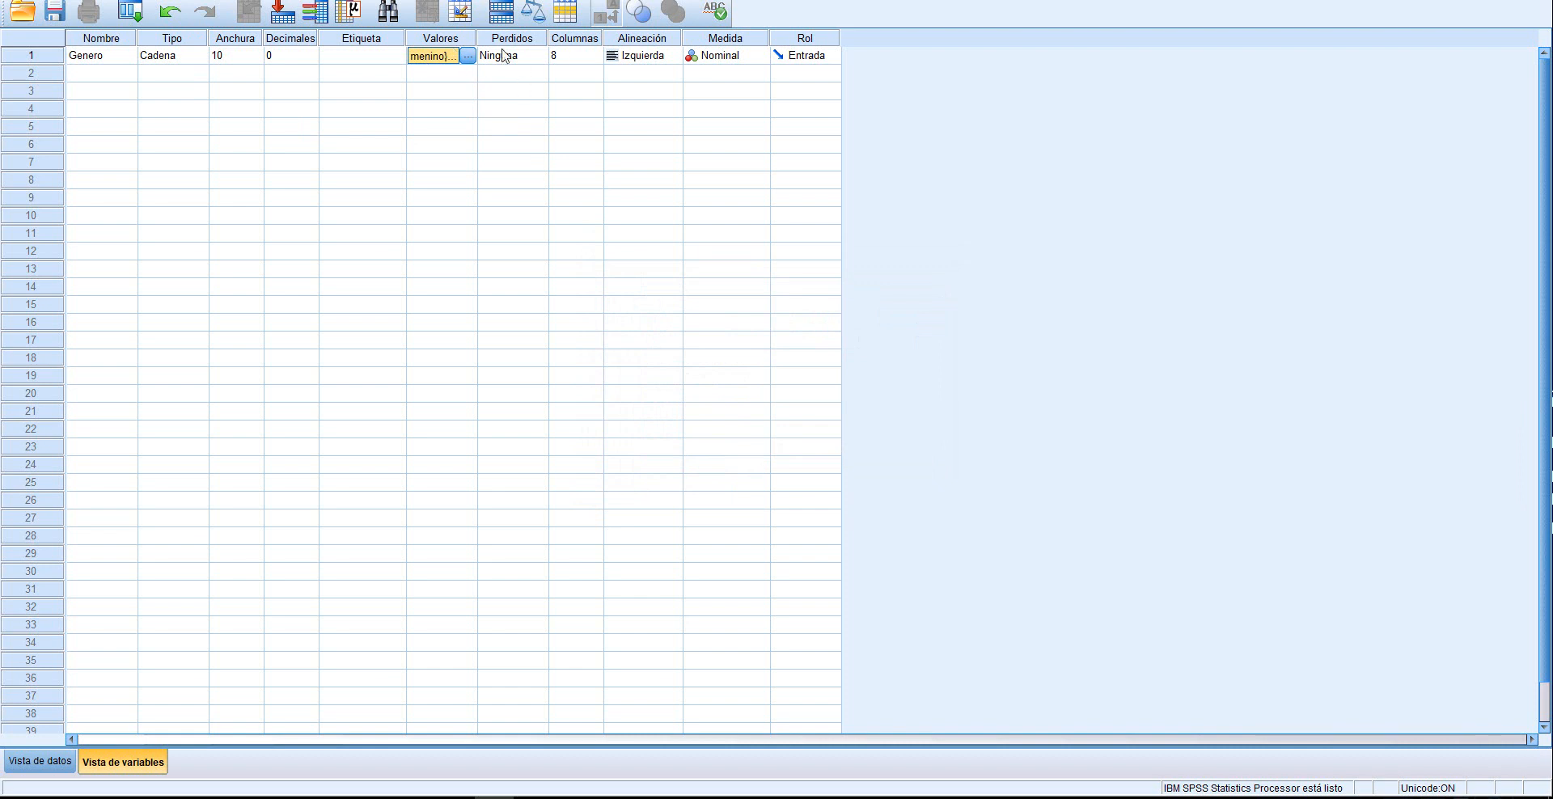
Set the alignment of the Genero variable to Centrado
click(645, 56)
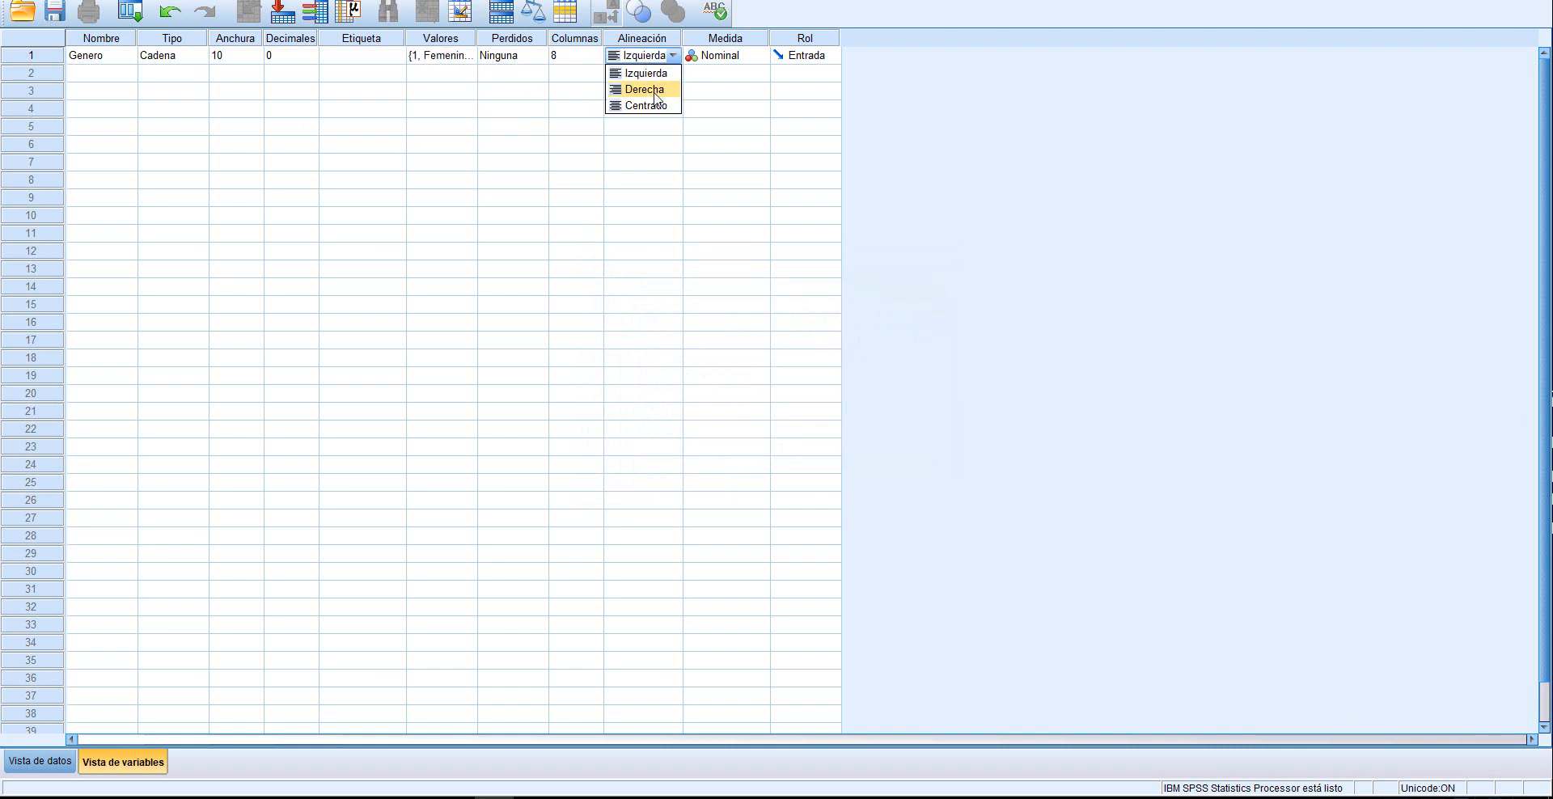
click(650, 106)
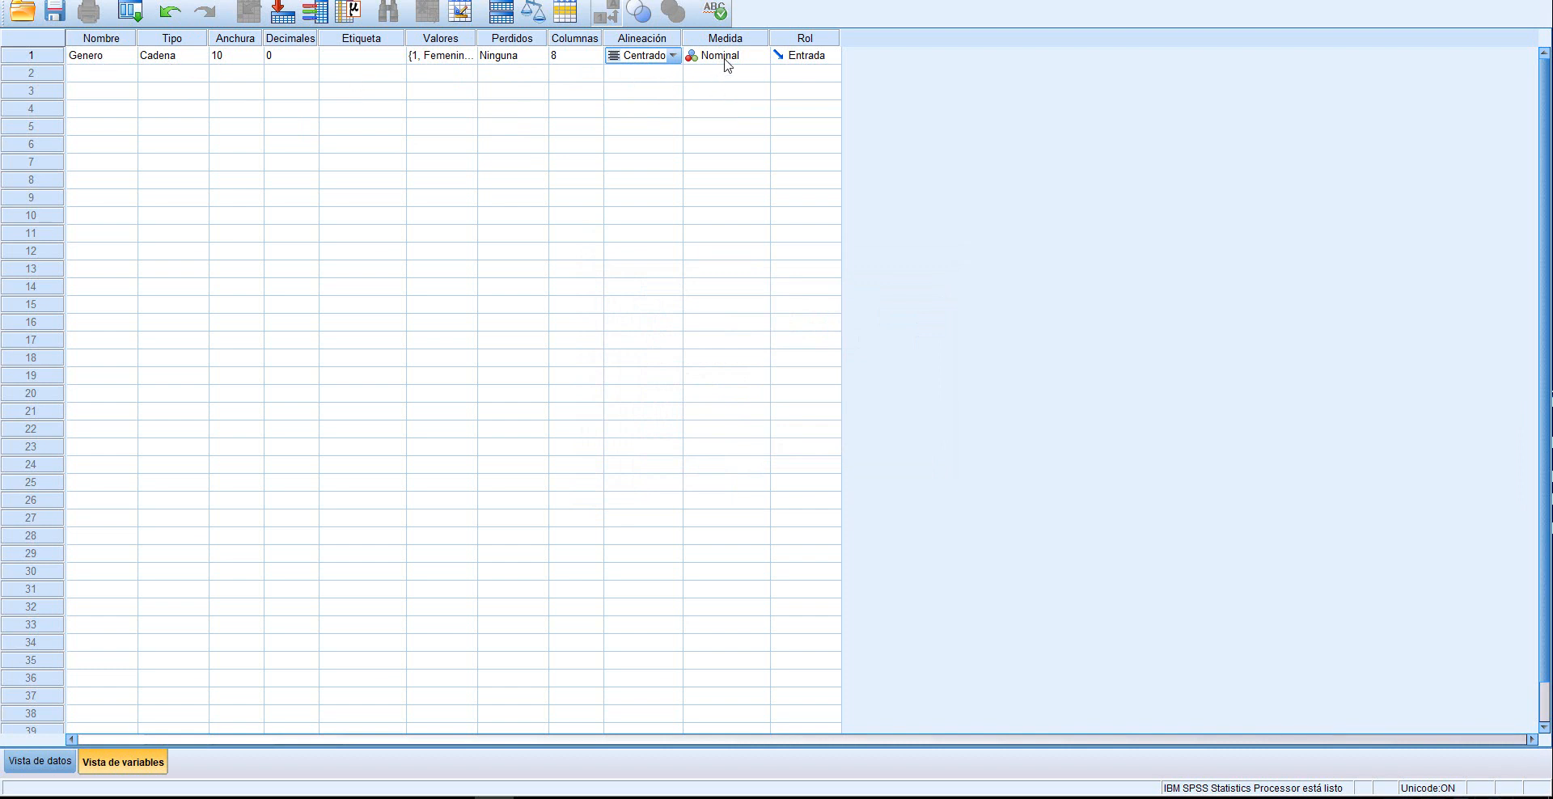
click(114, 75)
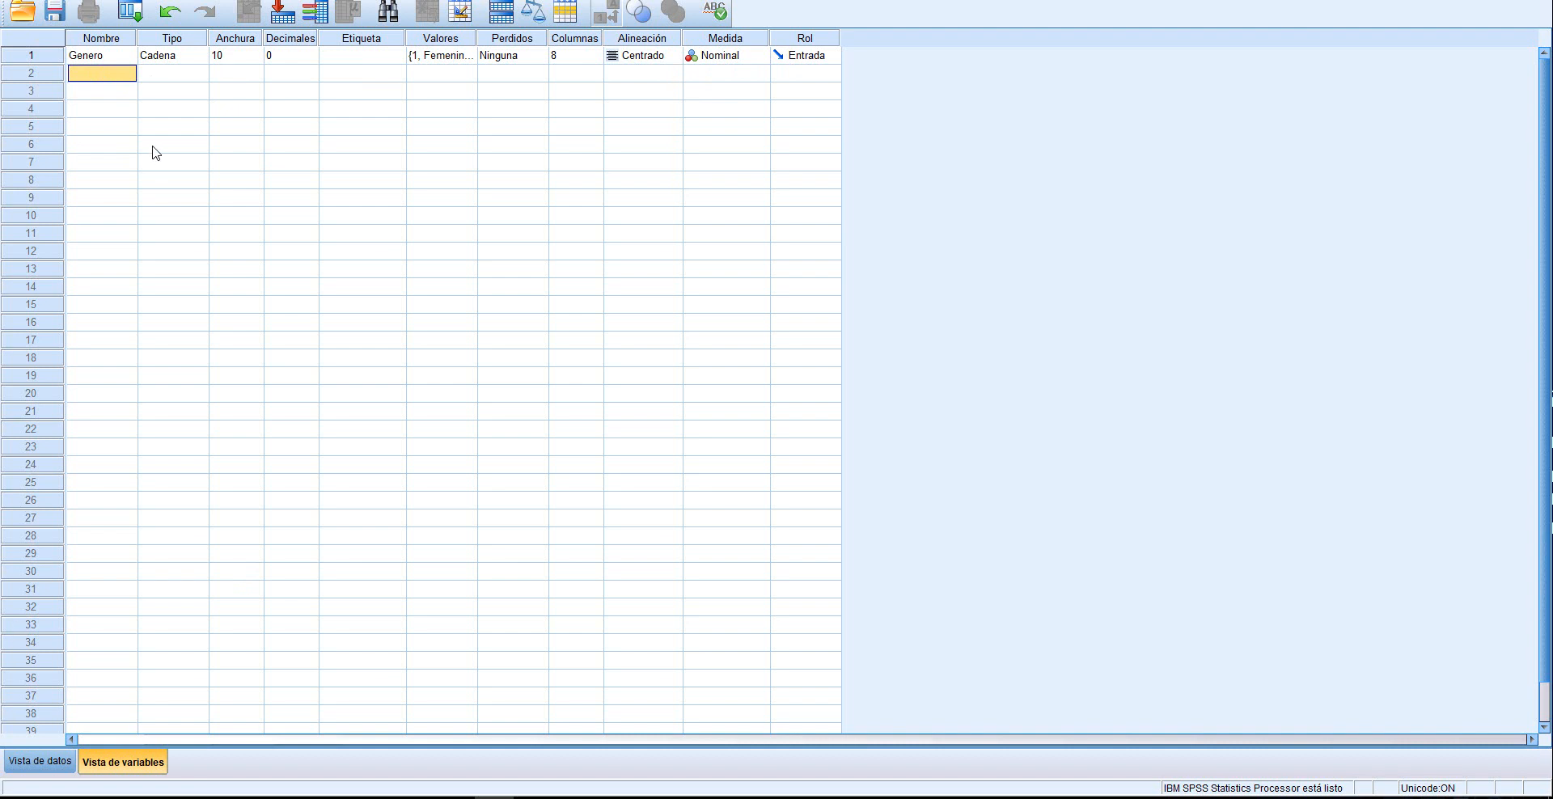
click(91, 60)
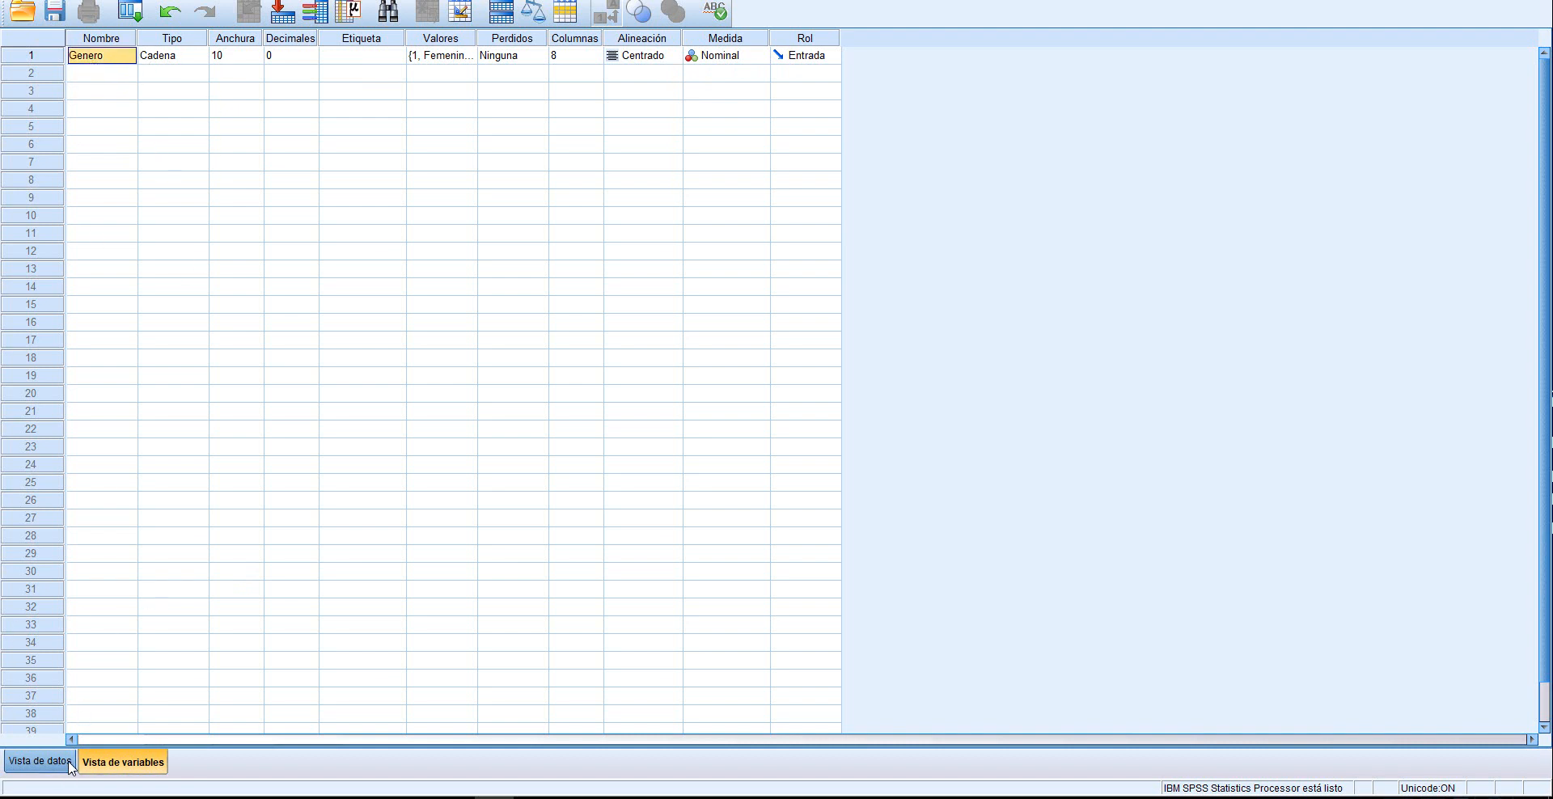
In the data view, enter the codes 1 and 2 in the first two rows of Genero
click(41, 762)
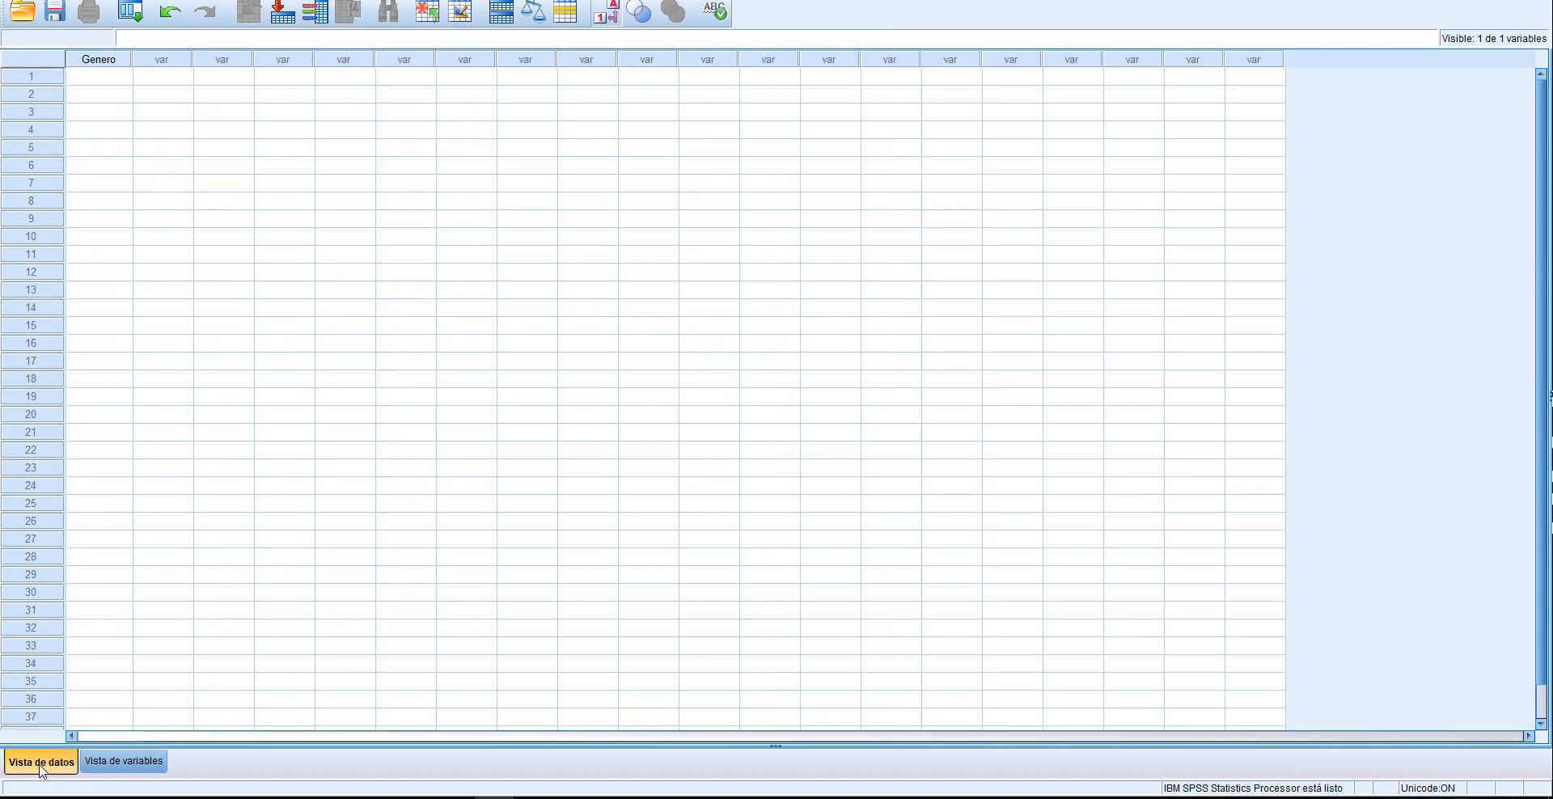
click(108, 84)
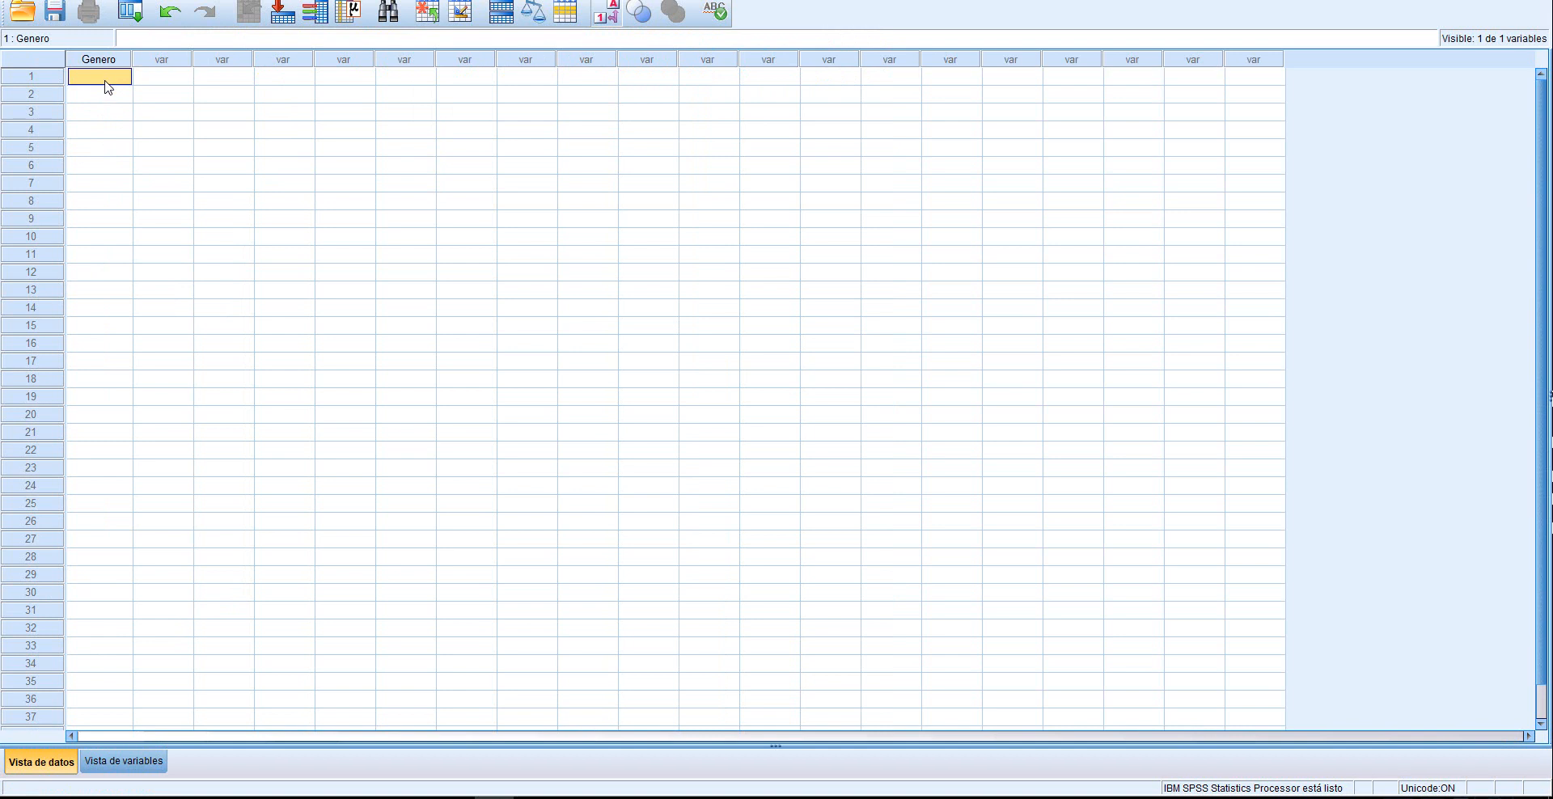
text(1)
key(Return)
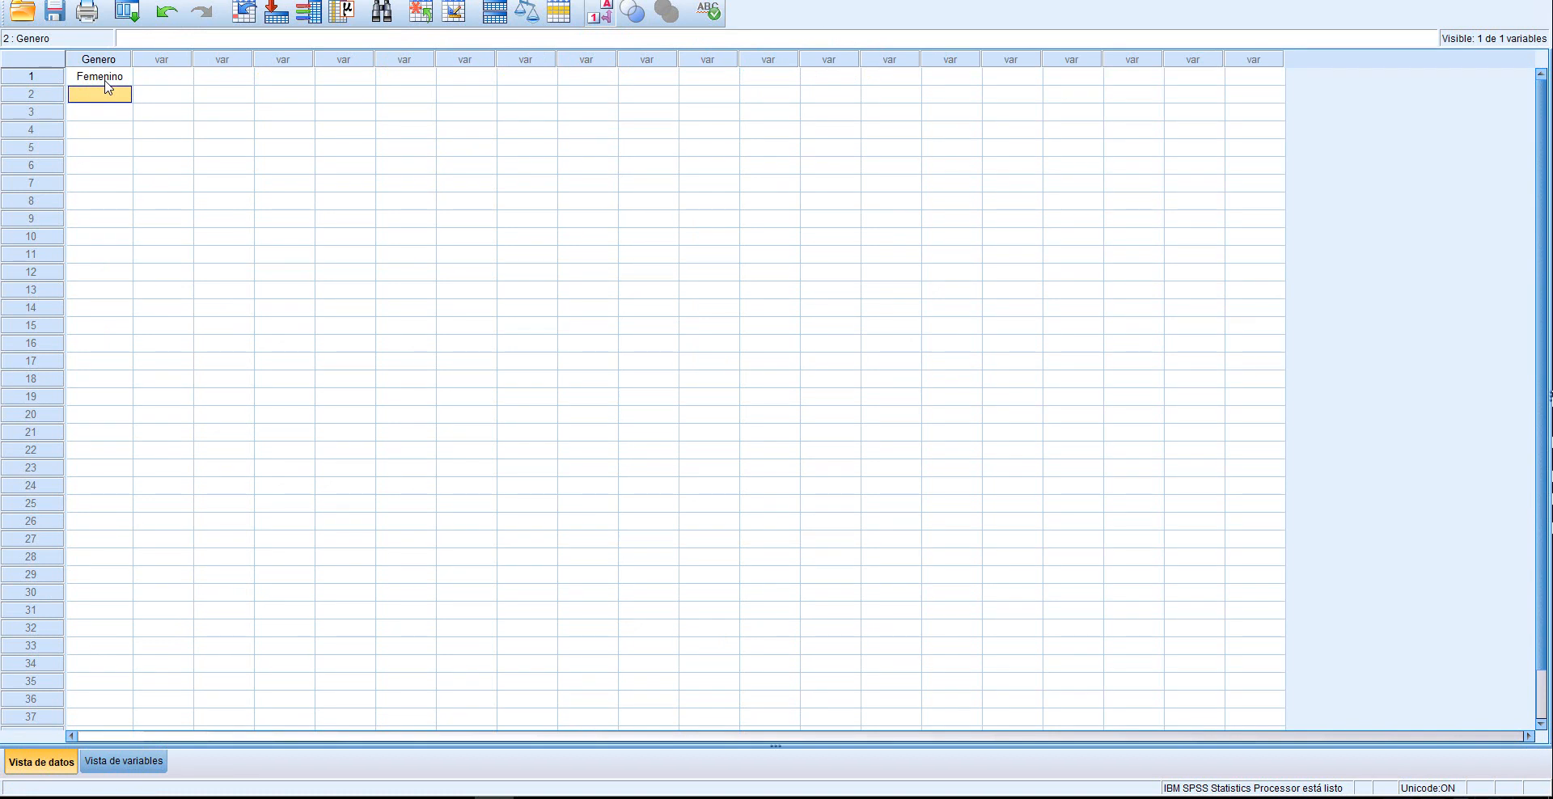
text(2)
key(Return)
Consult the survey table in Excel, and back in SPSS add a second variable named Edad in the variable view
click(416, 798)
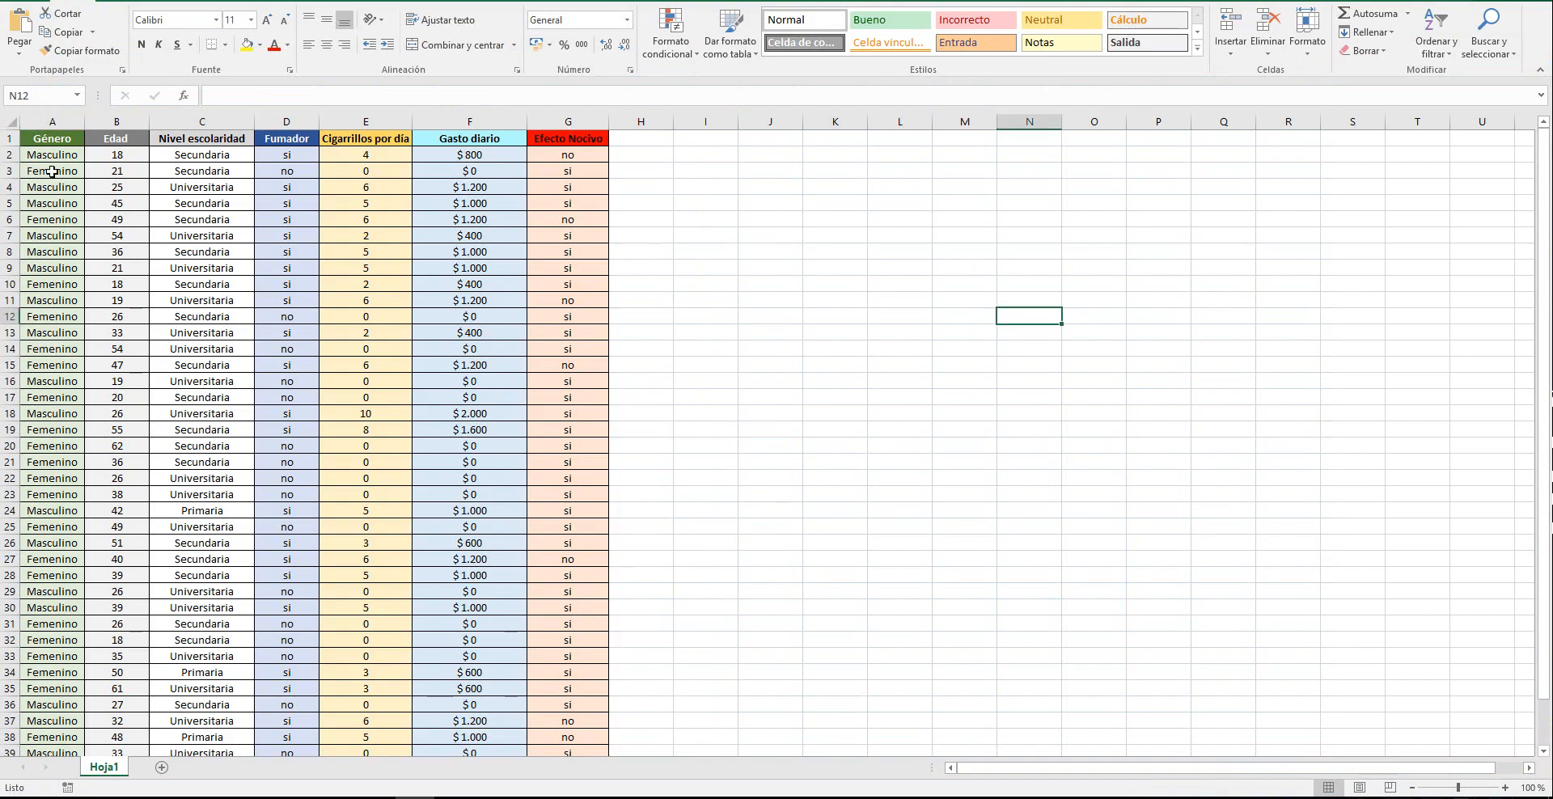
click(492, 798)
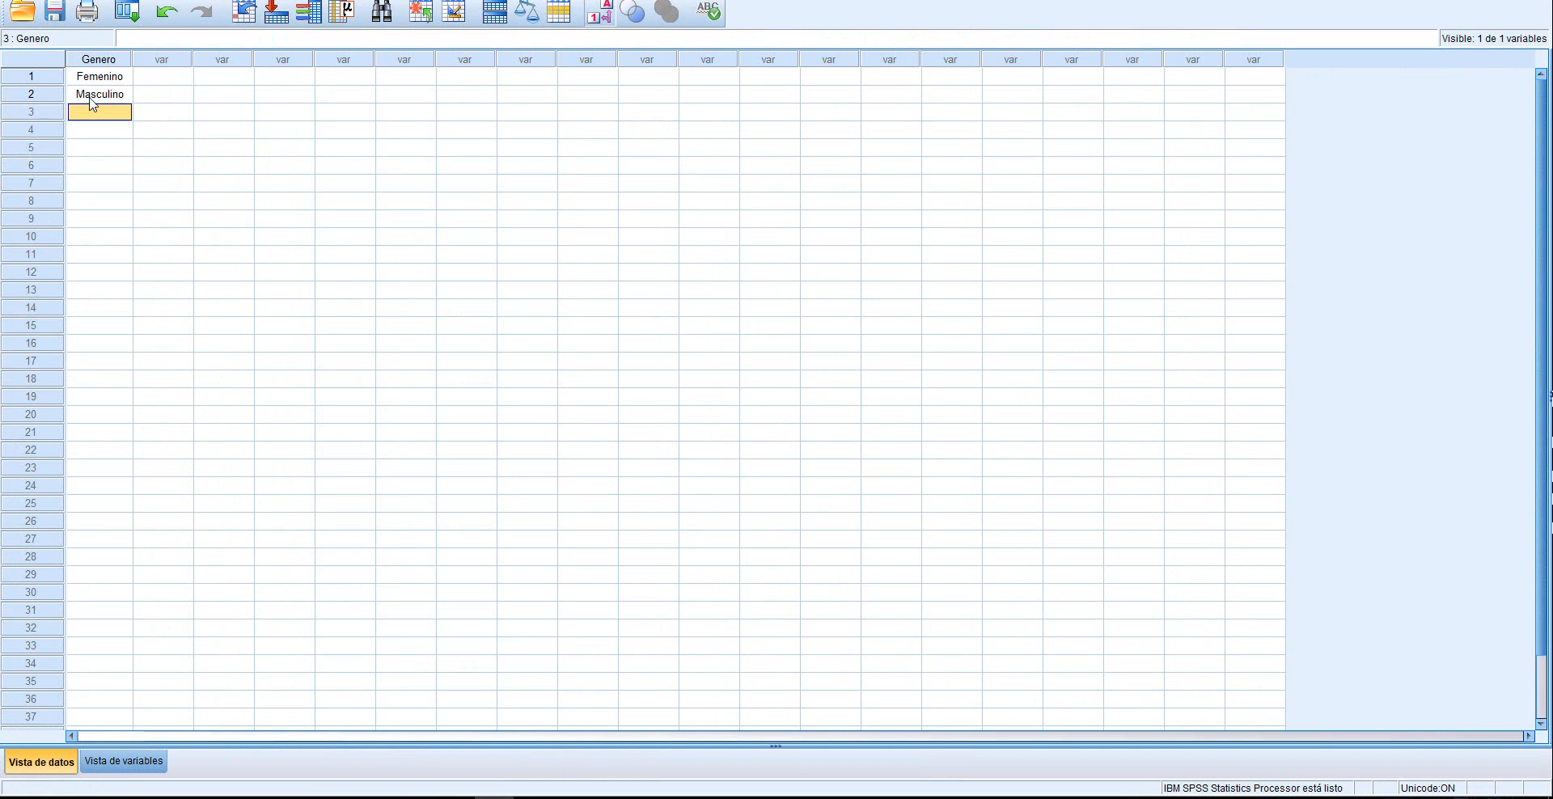
click(122, 764)
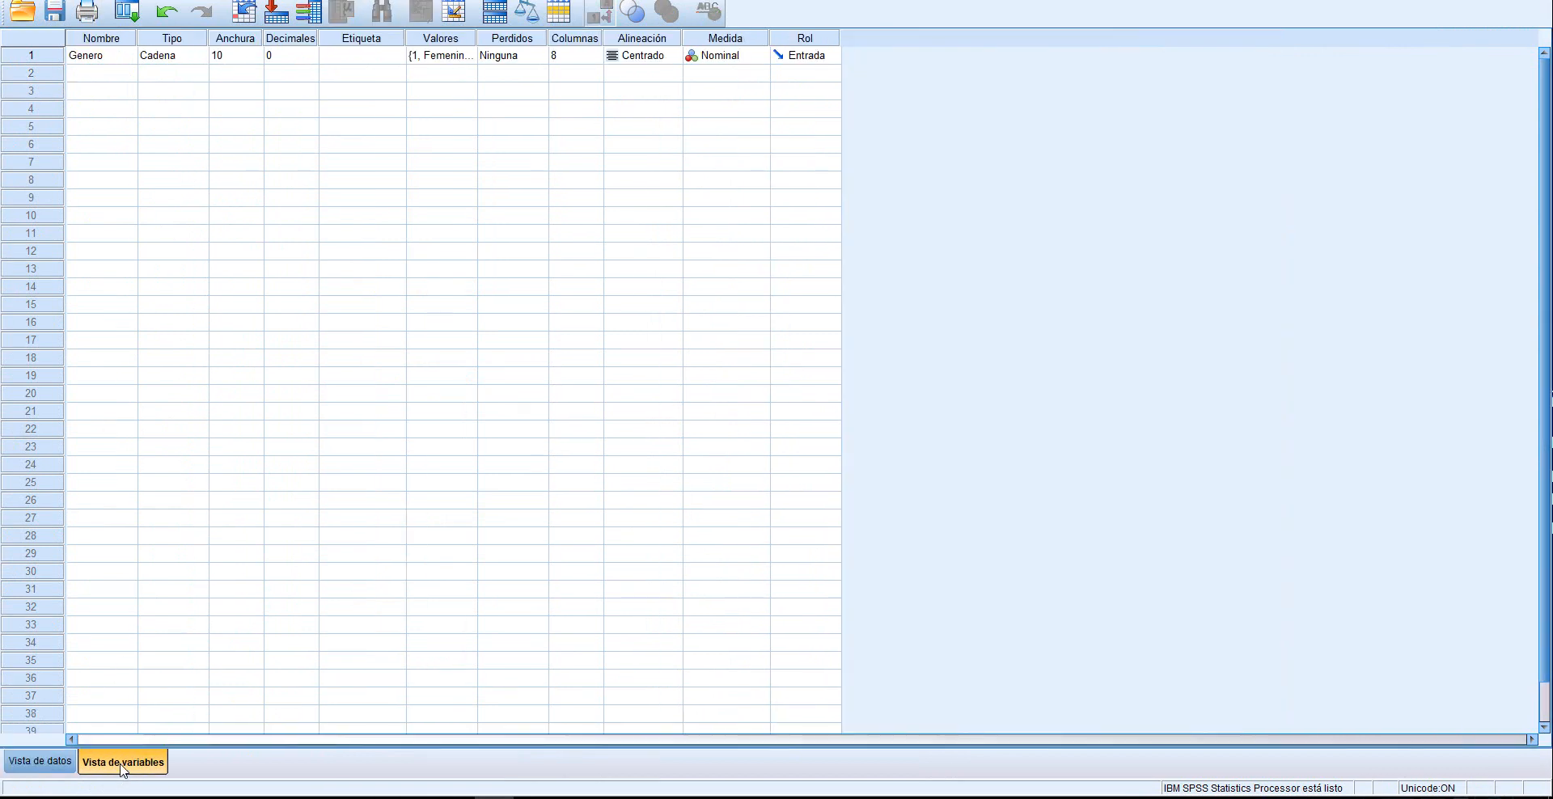
click(89, 79)
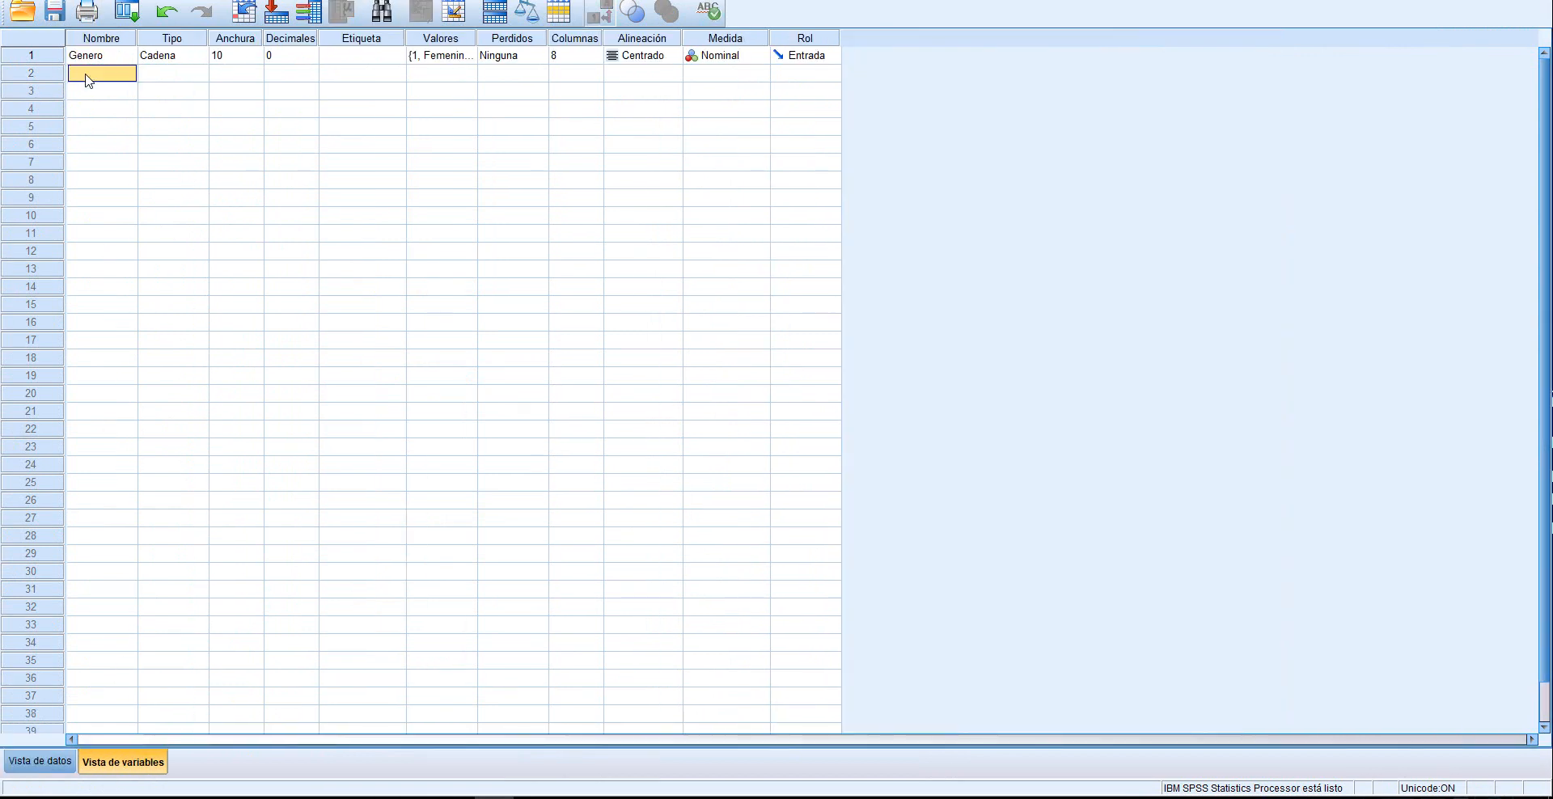
text(Edad)
click(89, 91)
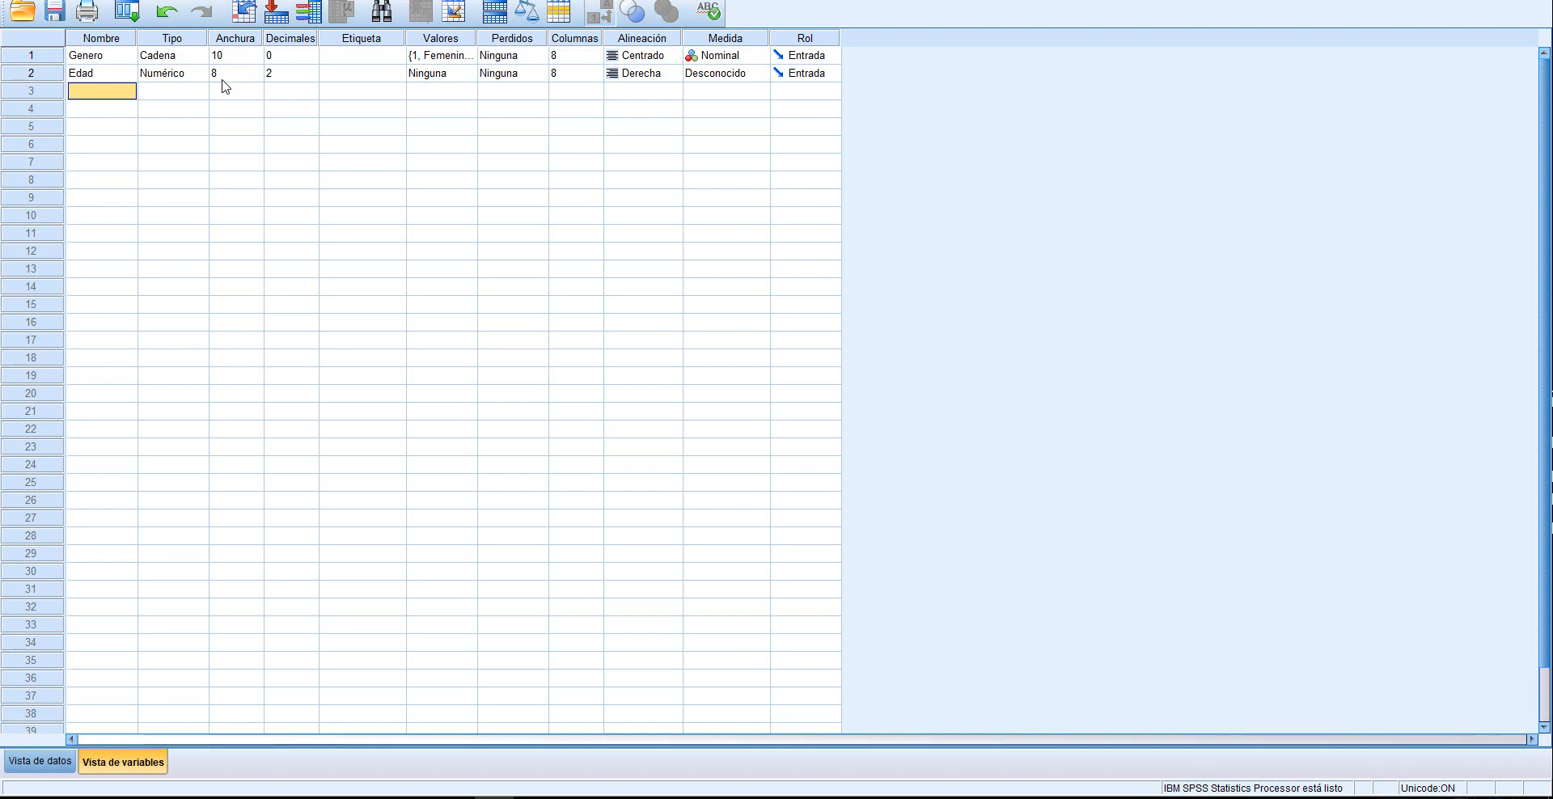
Set the Edad variable to 1 decimal place and its alignment to Centrado
click(290, 75)
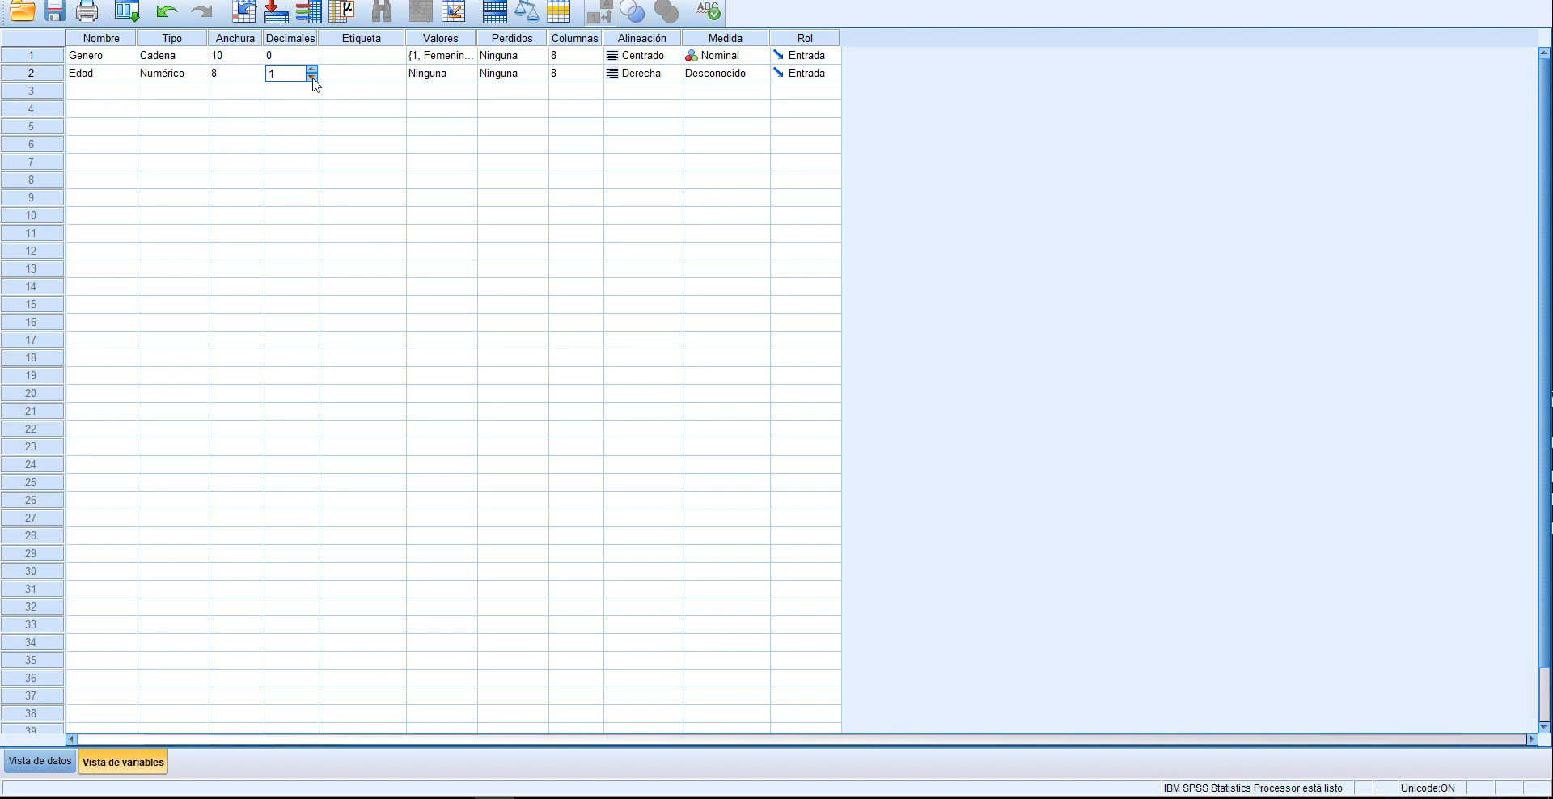
key(Tab)
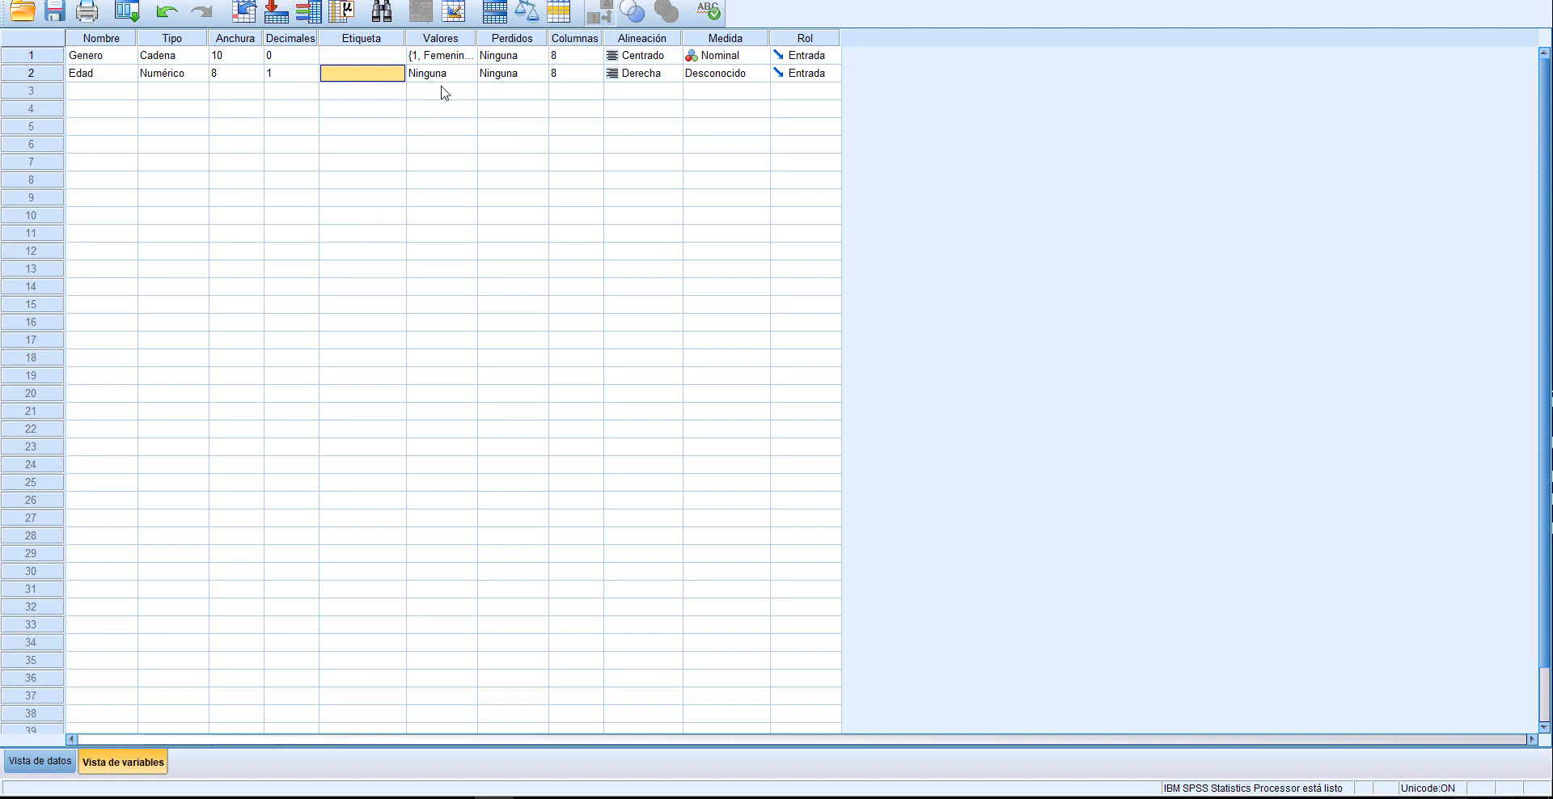
click(652, 77)
click(646, 123)
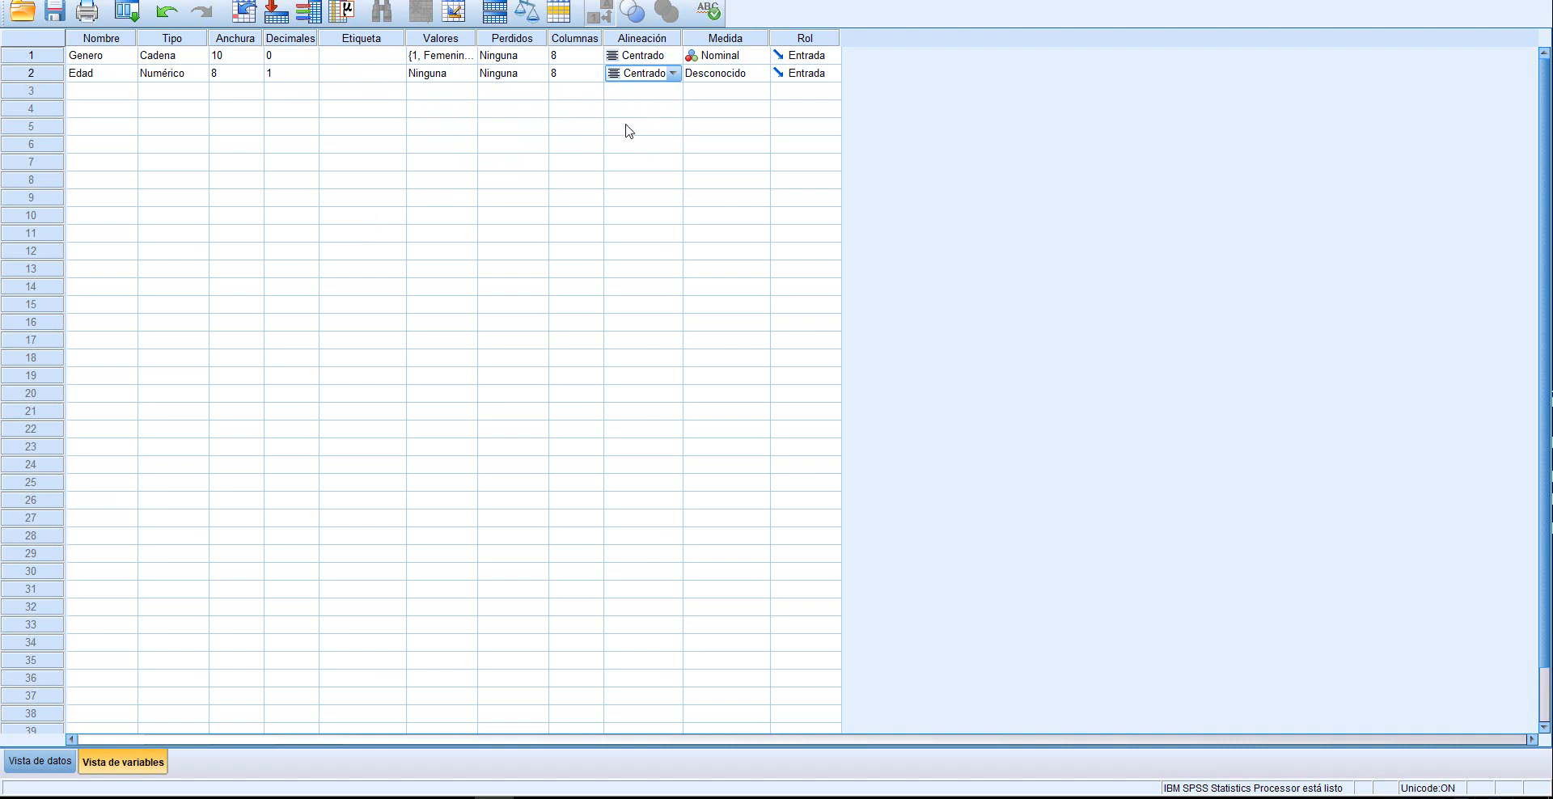
Set the measurement level of the Edad variable to Escala
click(716, 75)
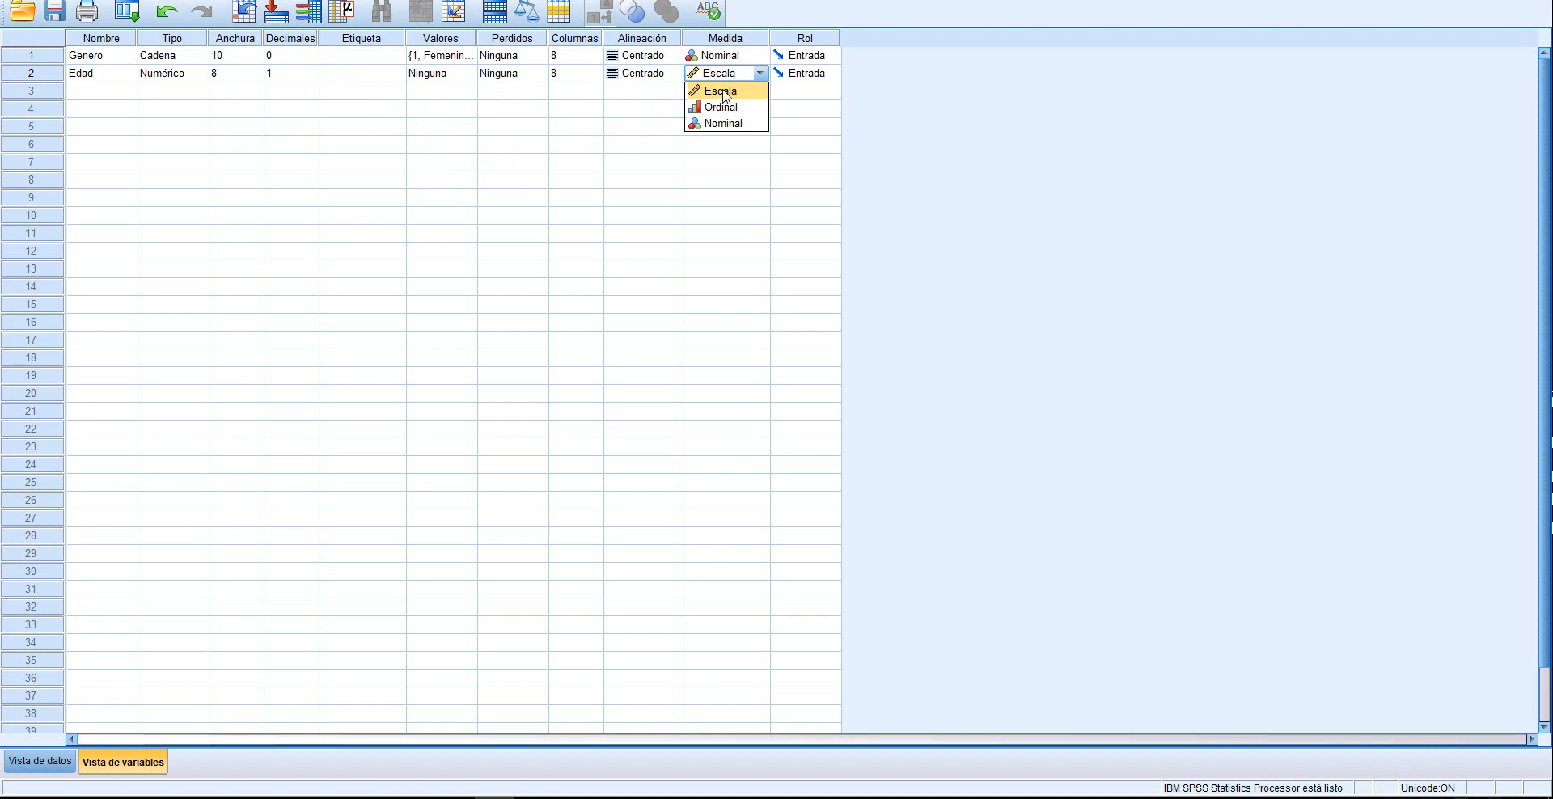
click(722, 93)
click(761, 73)
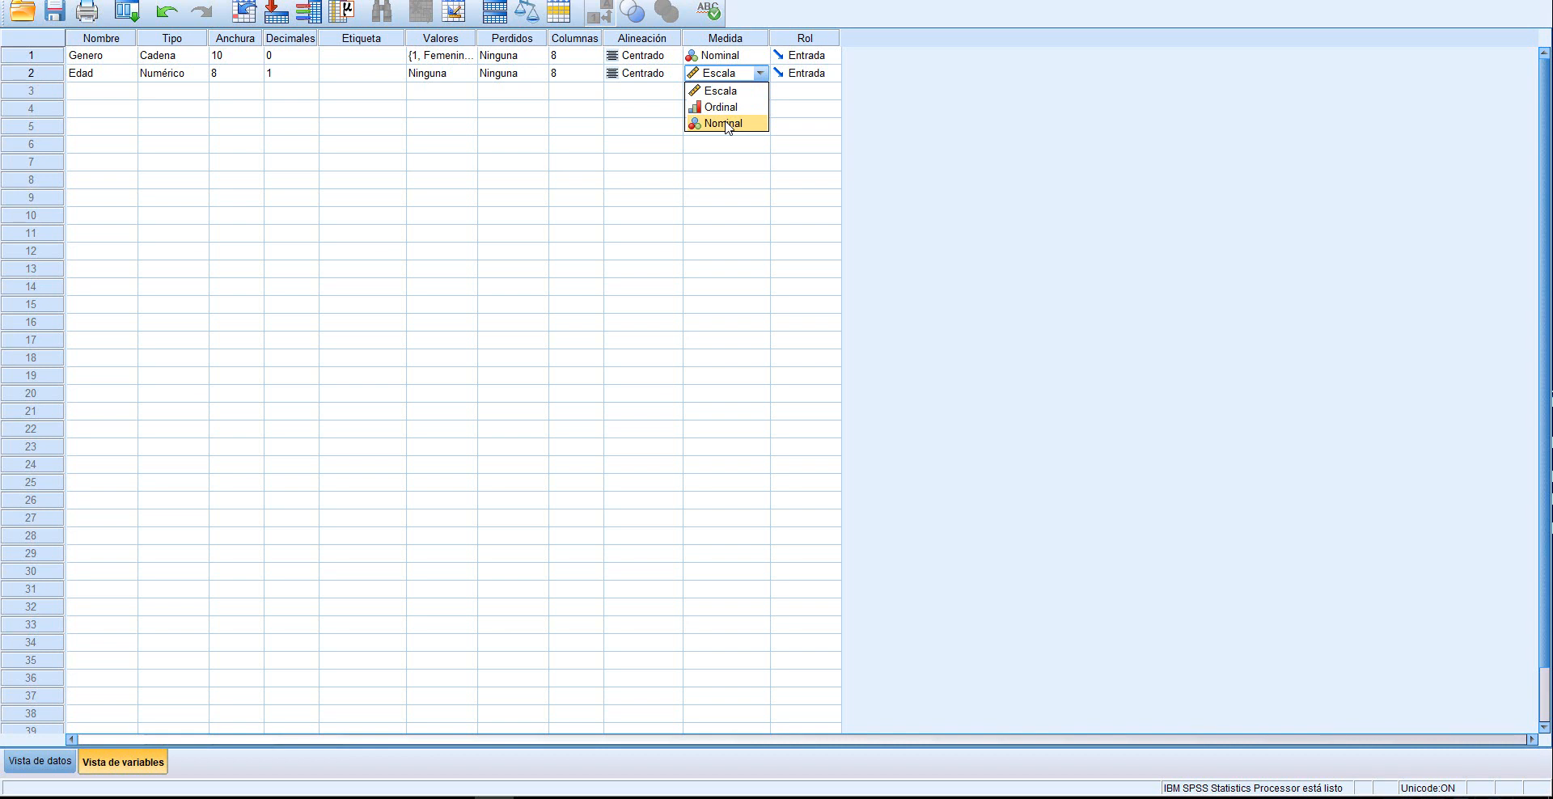
click(720, 94)
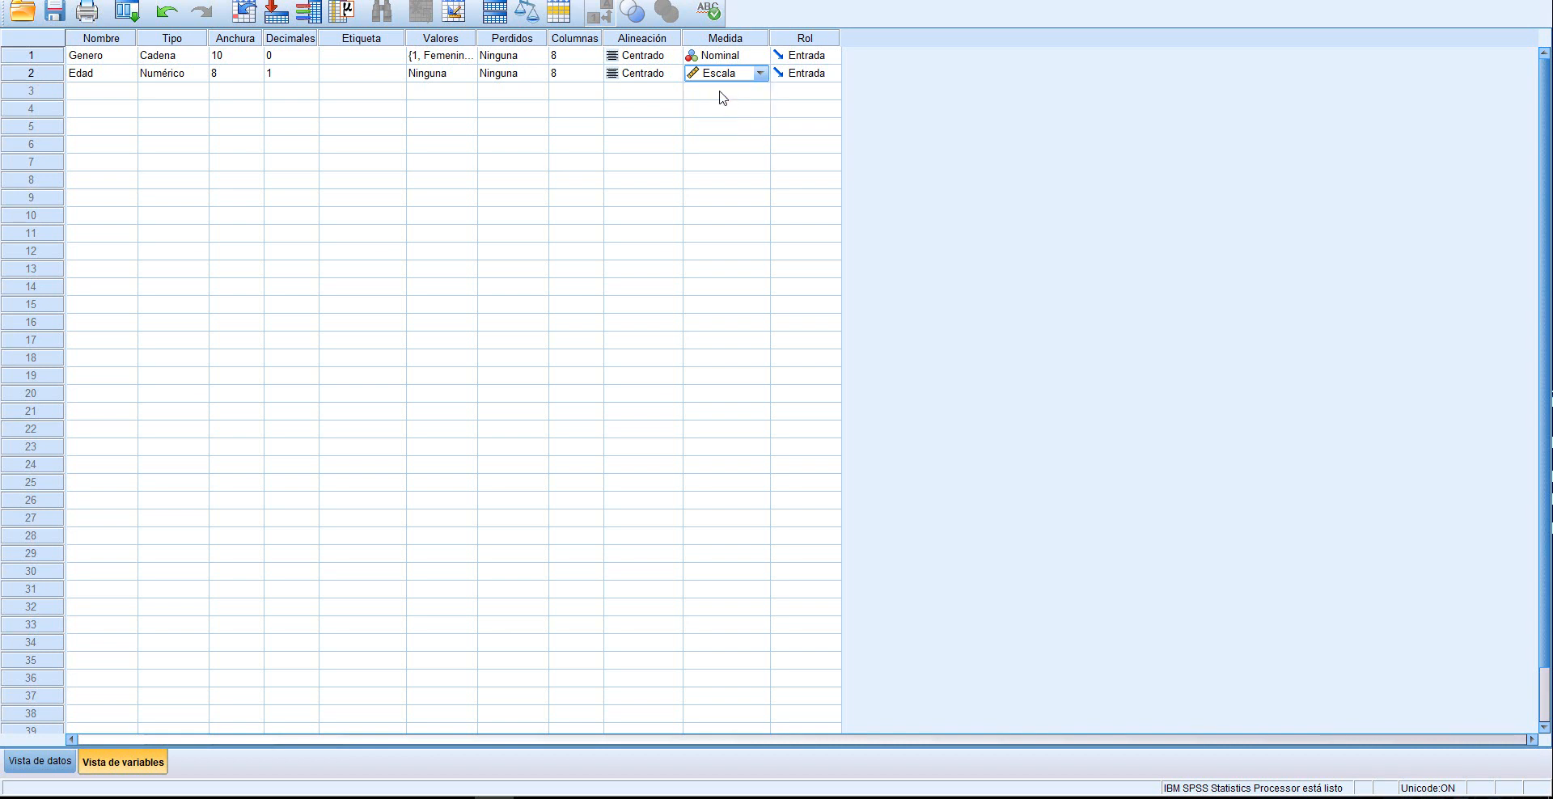
click(95, 97)
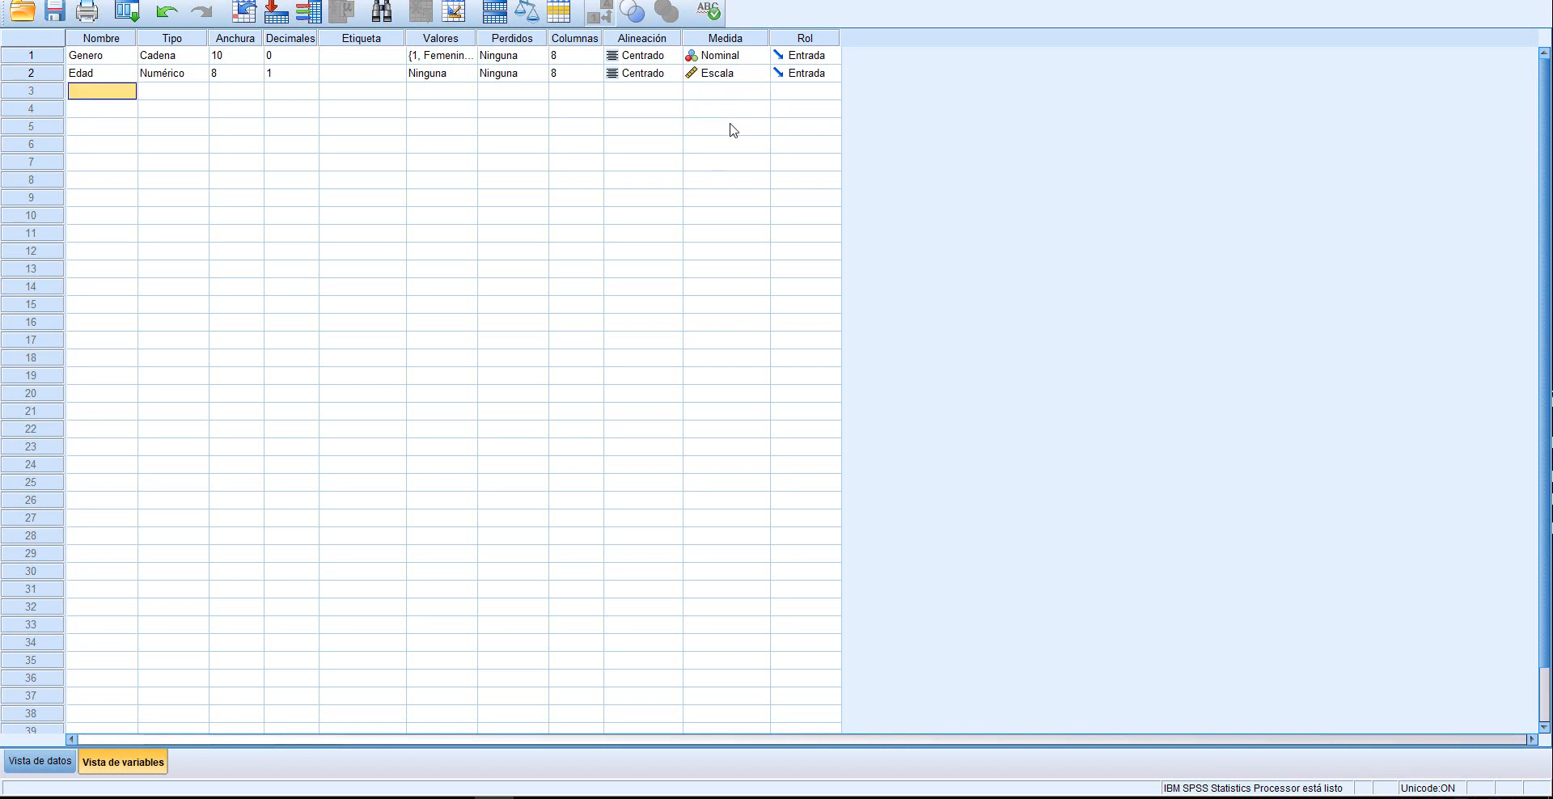
In the data view, enter the ages 23 and 22 in the first two rows of Edad
click(41, 759)
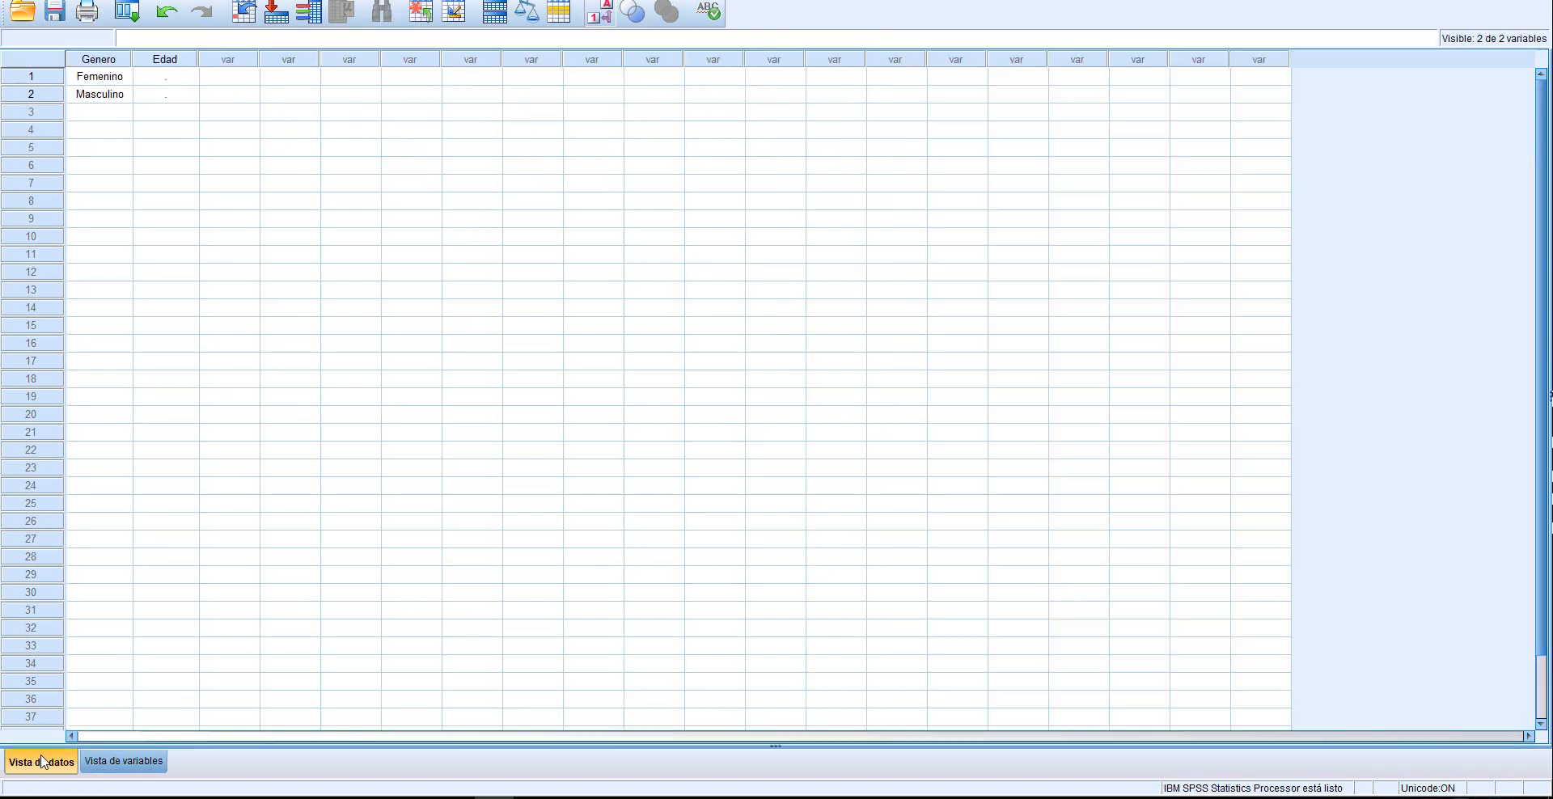
click(159, 79)
text(23)
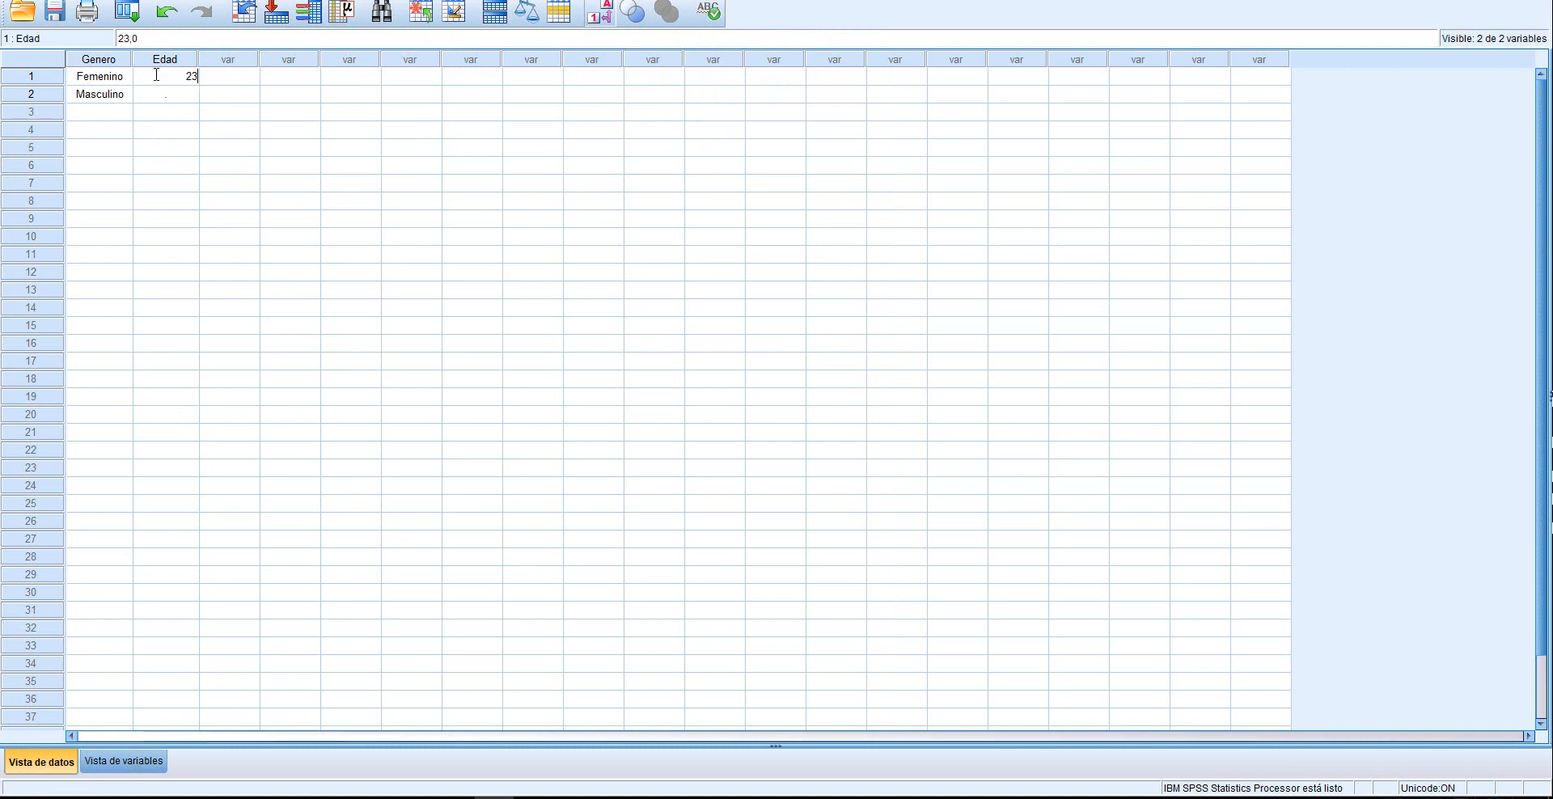
key(Return)
text(22)
click(305, 185)
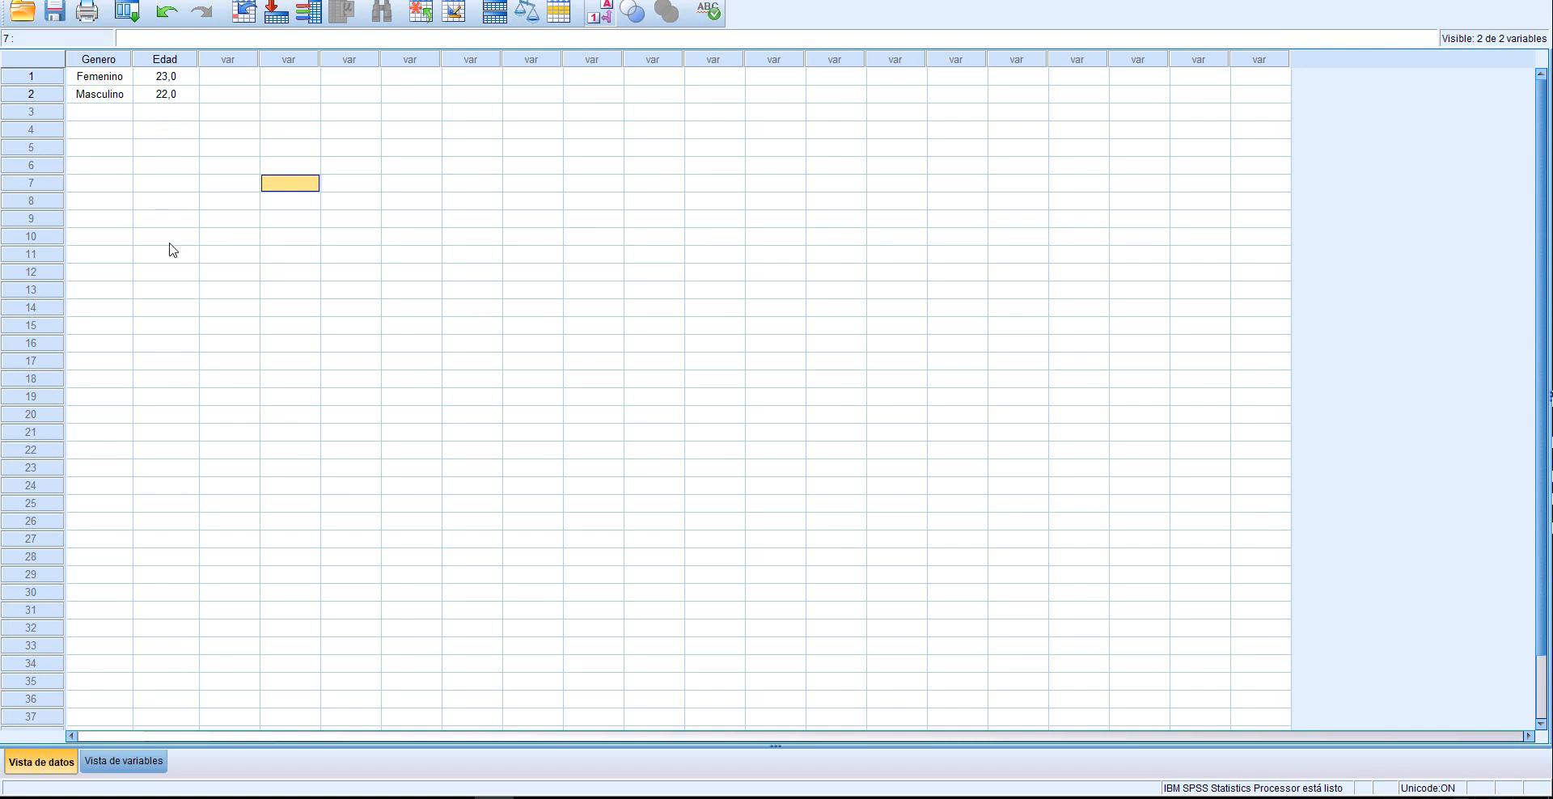
Add a third variable named Escolaridad in the variable view and set its type to Cadena with 10 characters
click(123, 761)
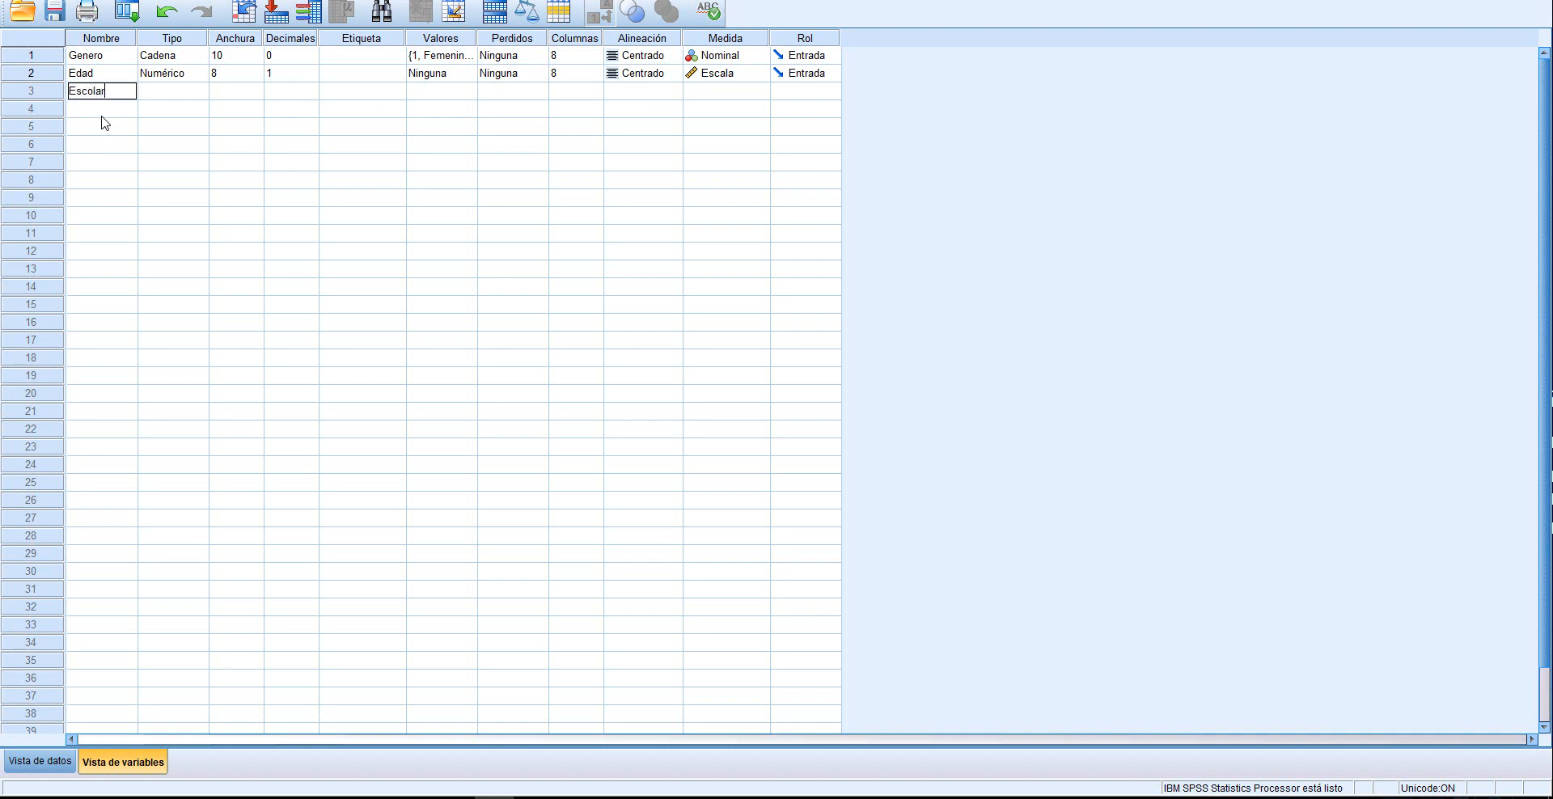
click(167, 110)
click(168, 91)
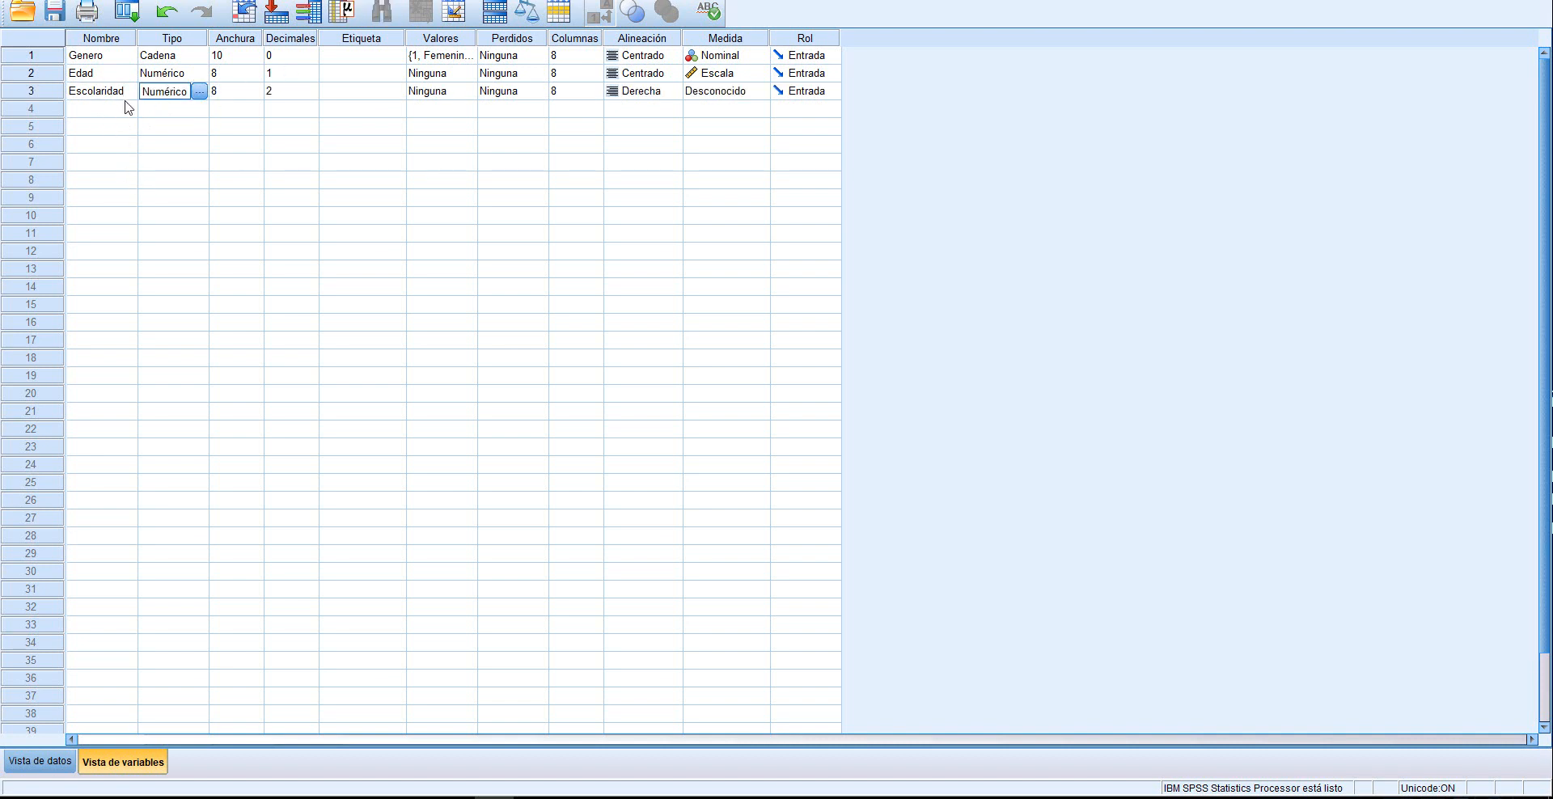
click(199, 91)
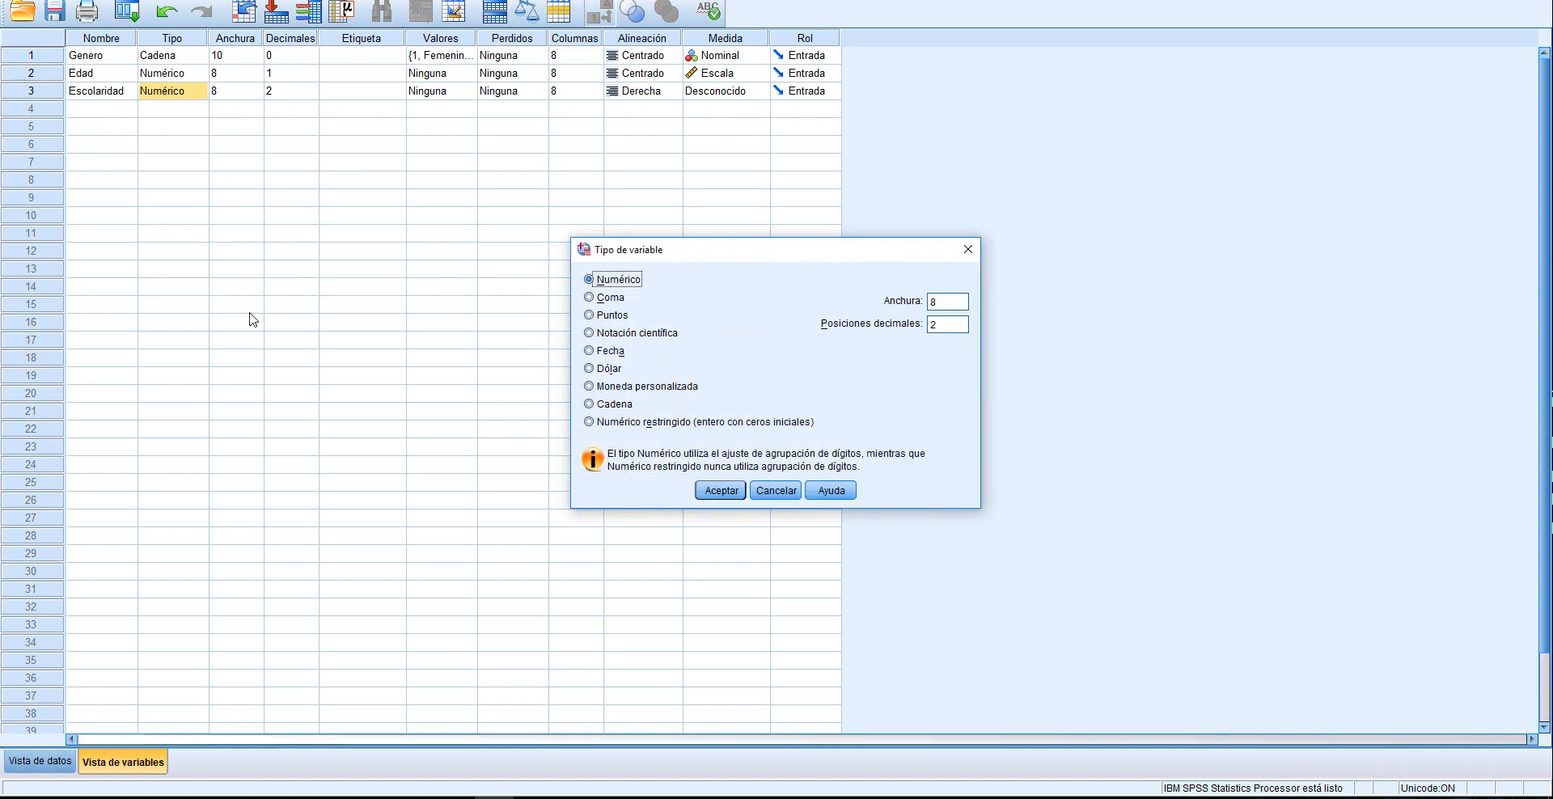
click(610, 404)
drag(890, 301, 879, 301)
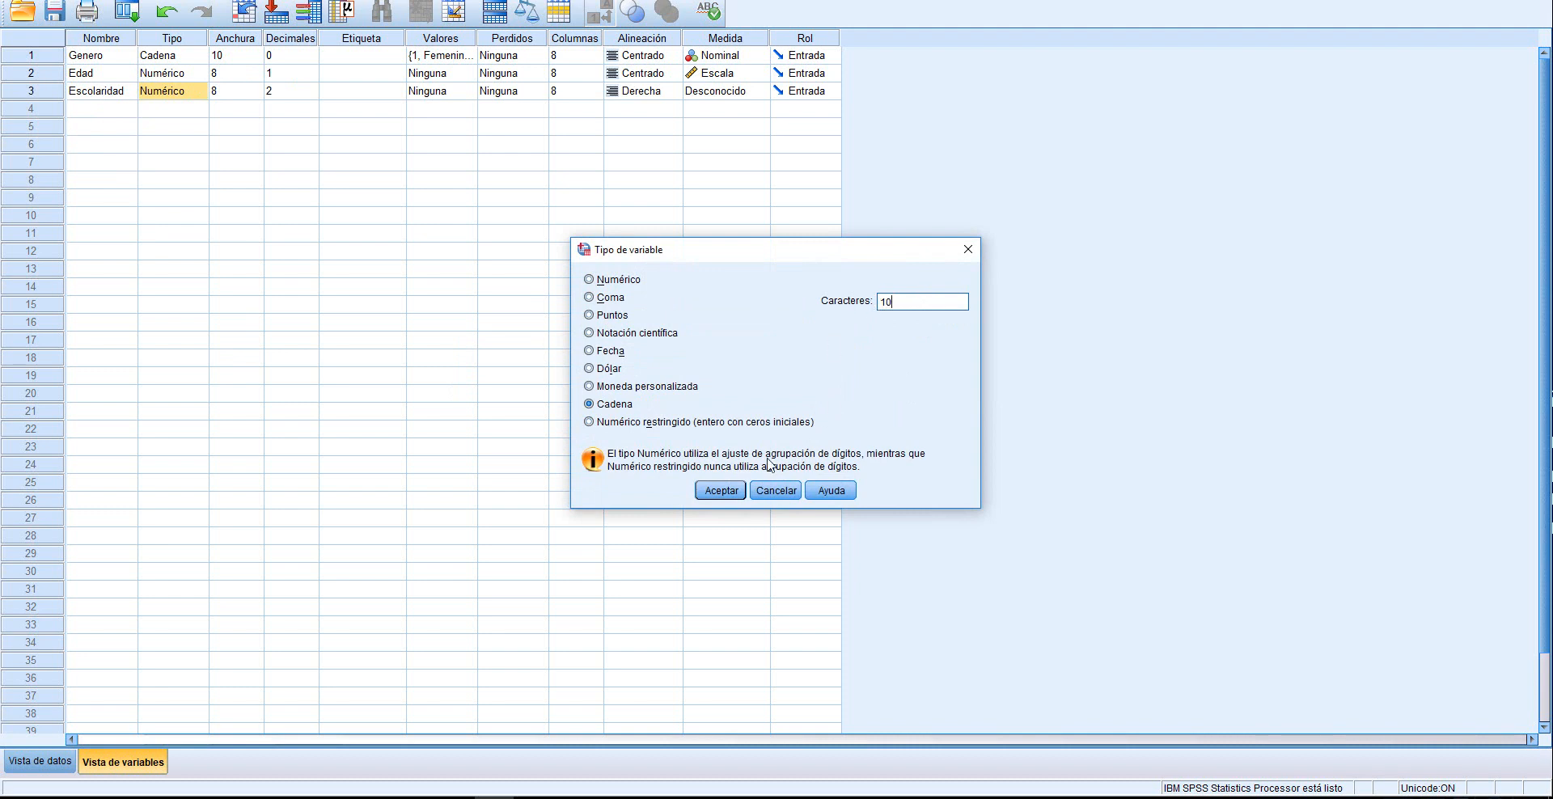
click(720, 491)
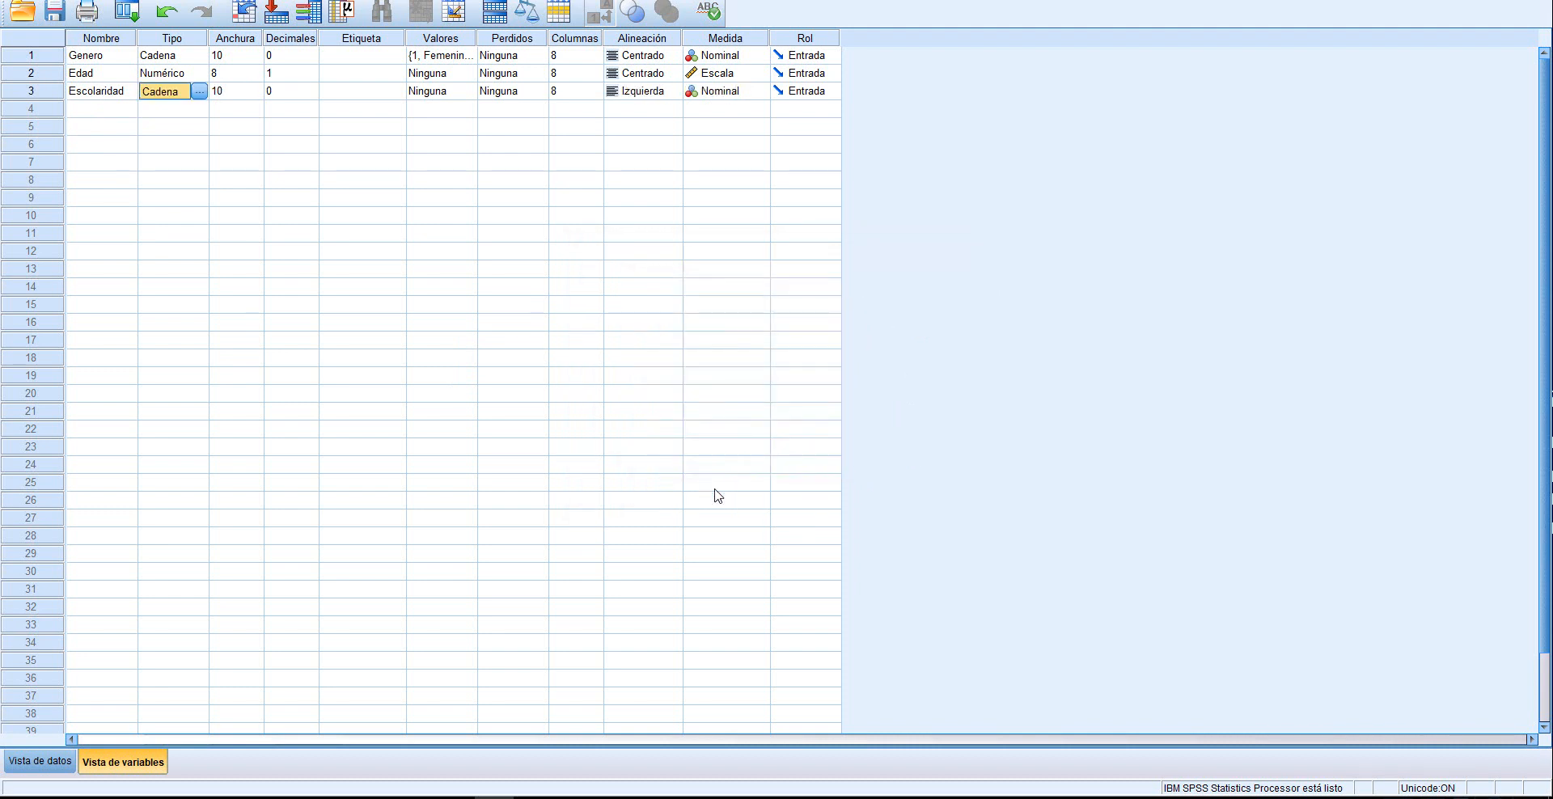
Add a value label to the Escolaridad variable that assigns 1 to Primaria
click(425, 93)
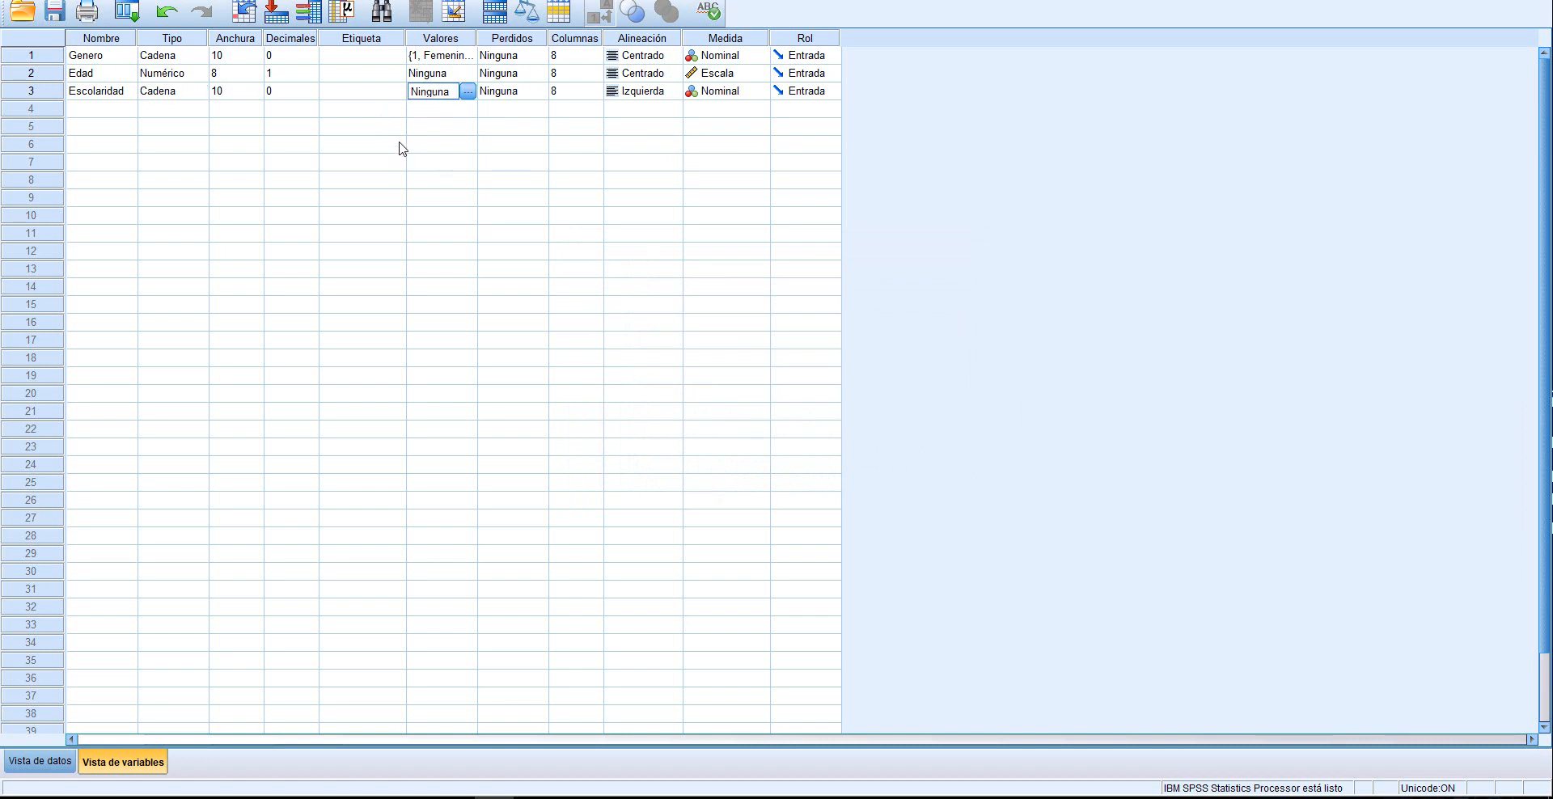
click(469, 92)
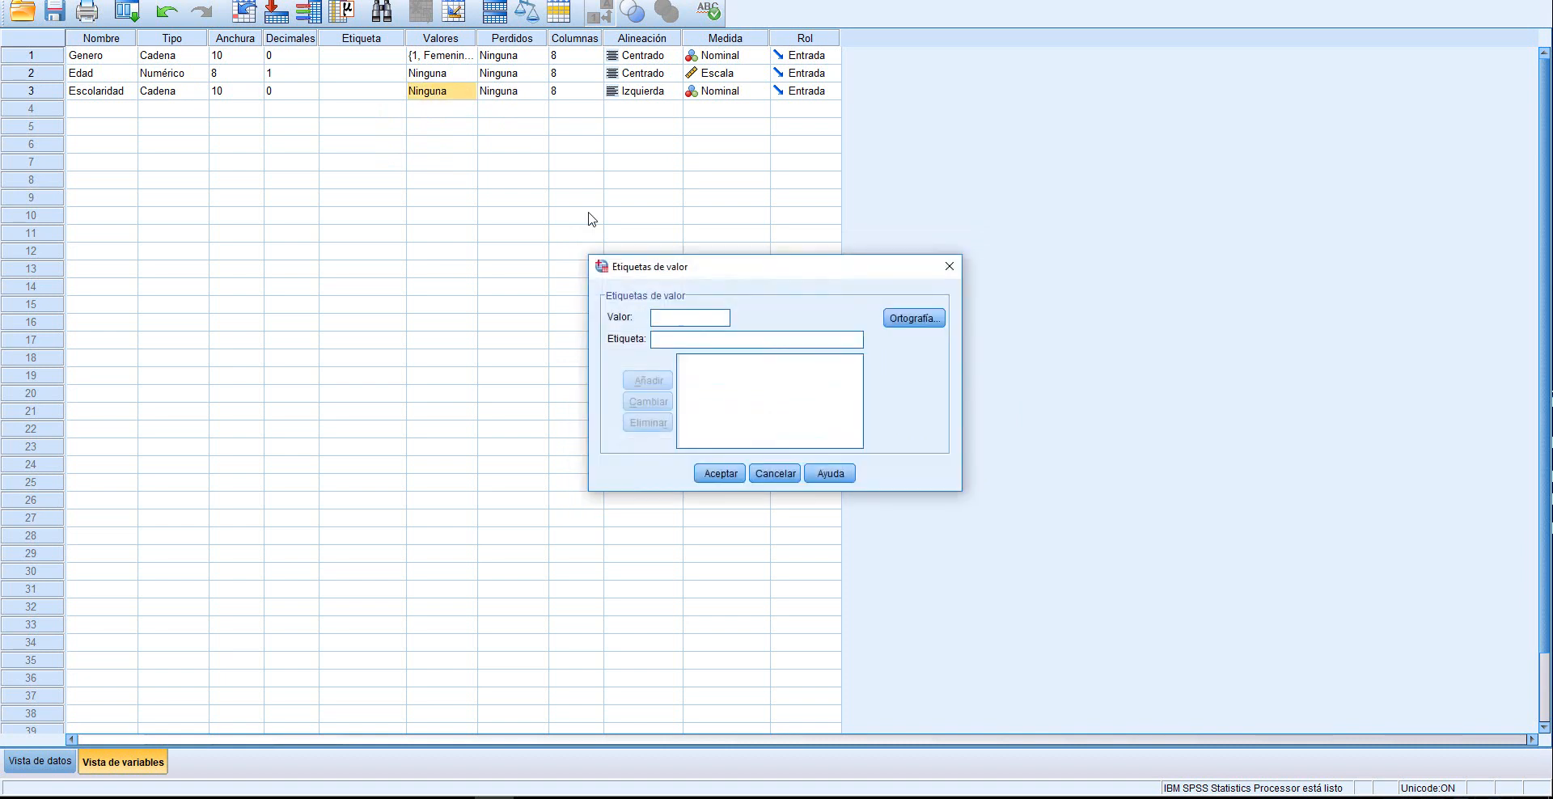
text(1)
click(665, 340)
text(Primaria)
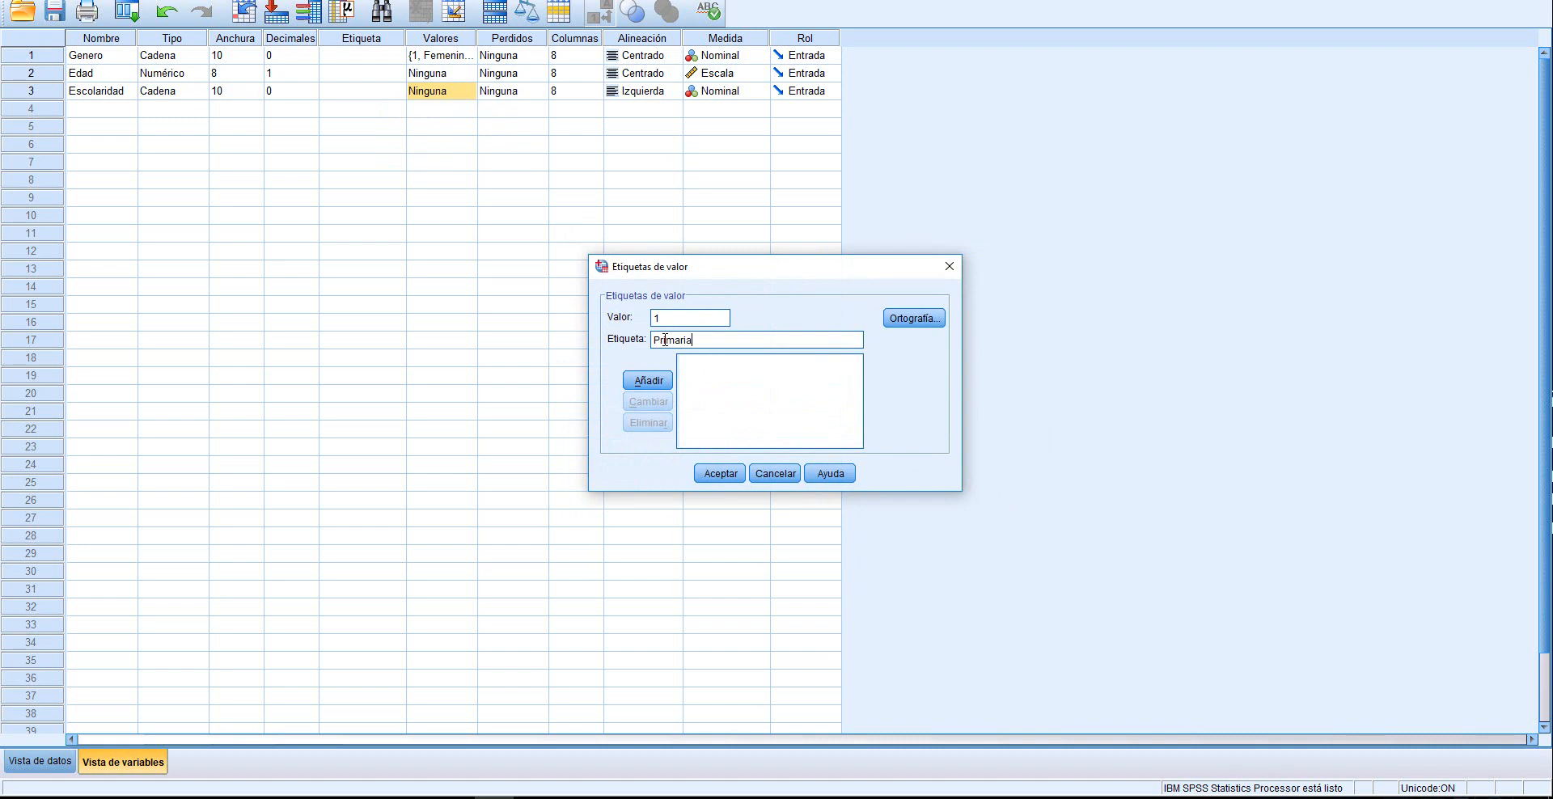
click(648, 381)
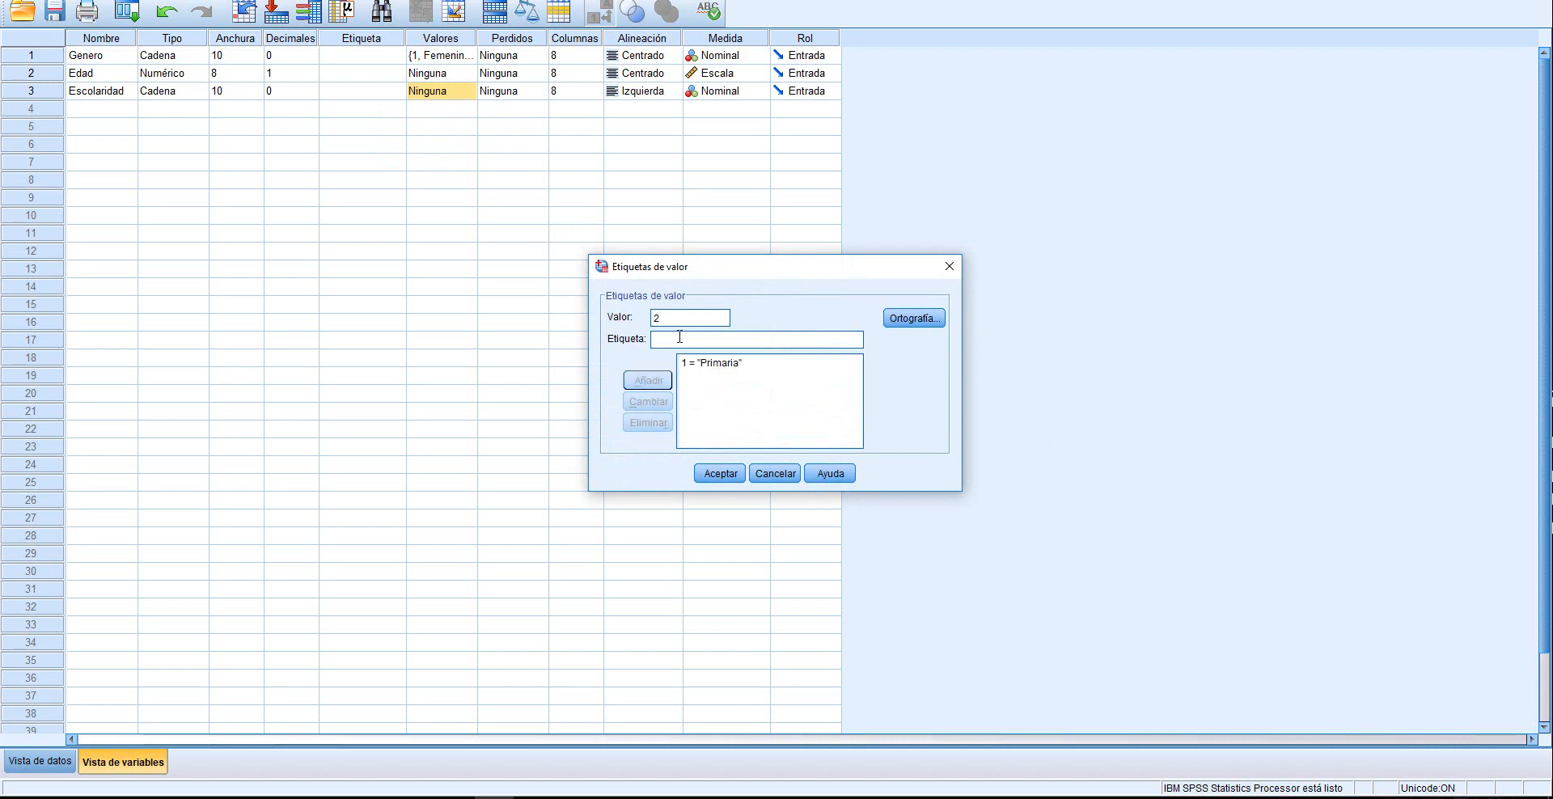
Add the Escolaridad value labels 2 for Secundaria and 3 for Universitaria, and accept the value labels
text(Secundaria)
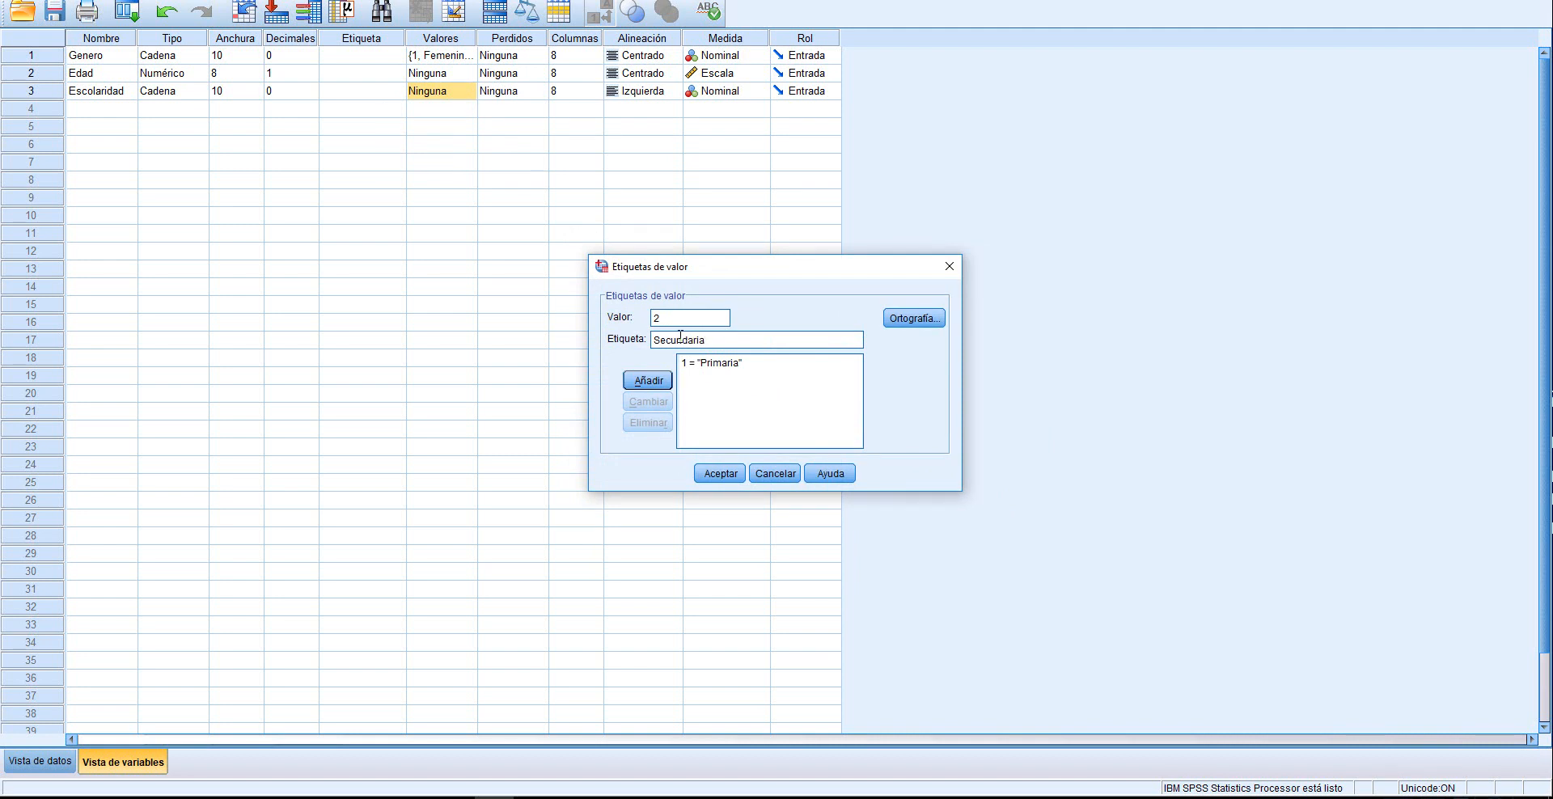
click(665, 381)
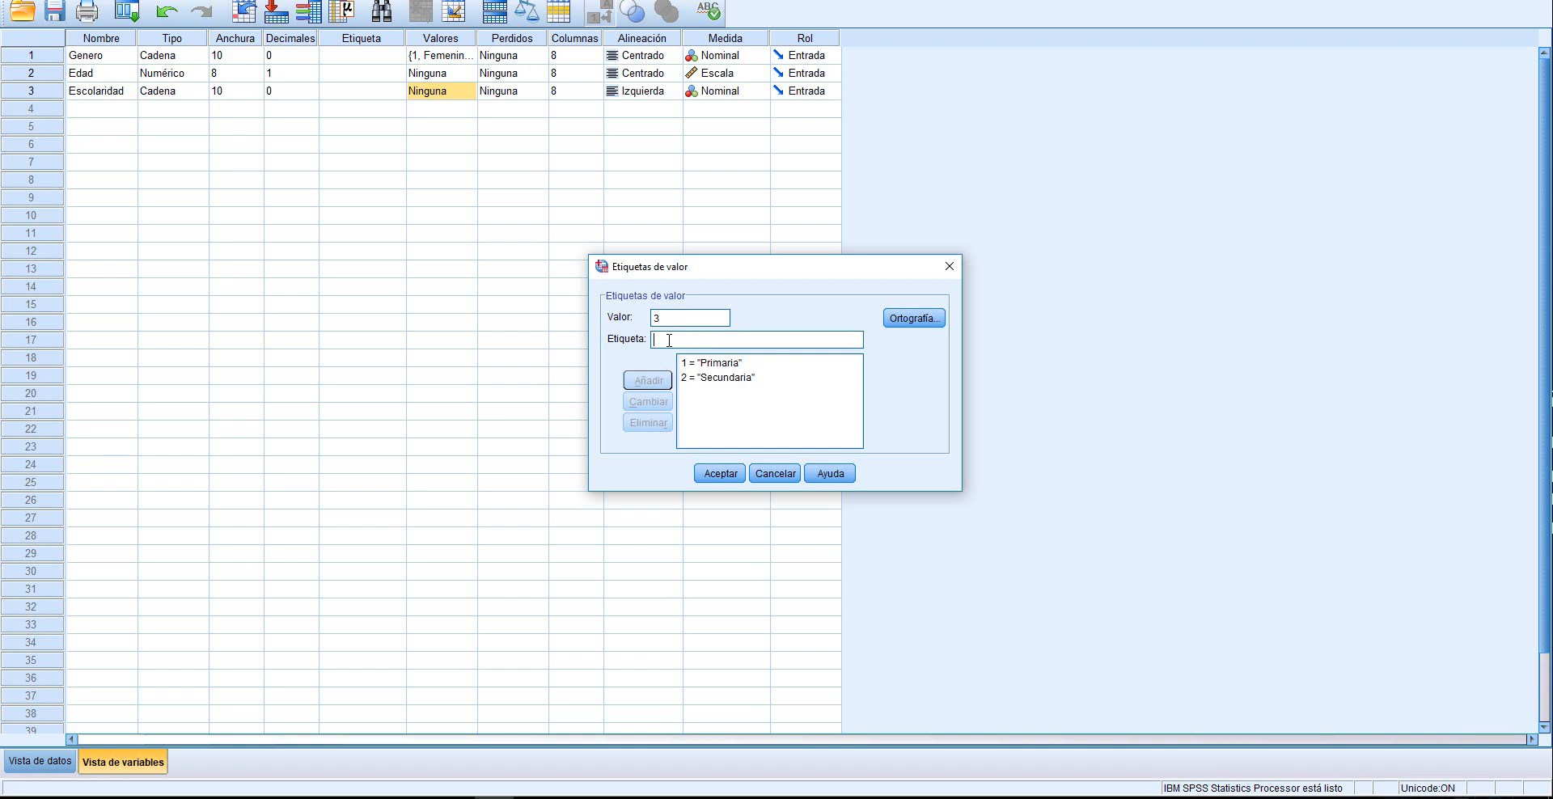
text(Universitaria)
click(648, 380)
click(720, 475)
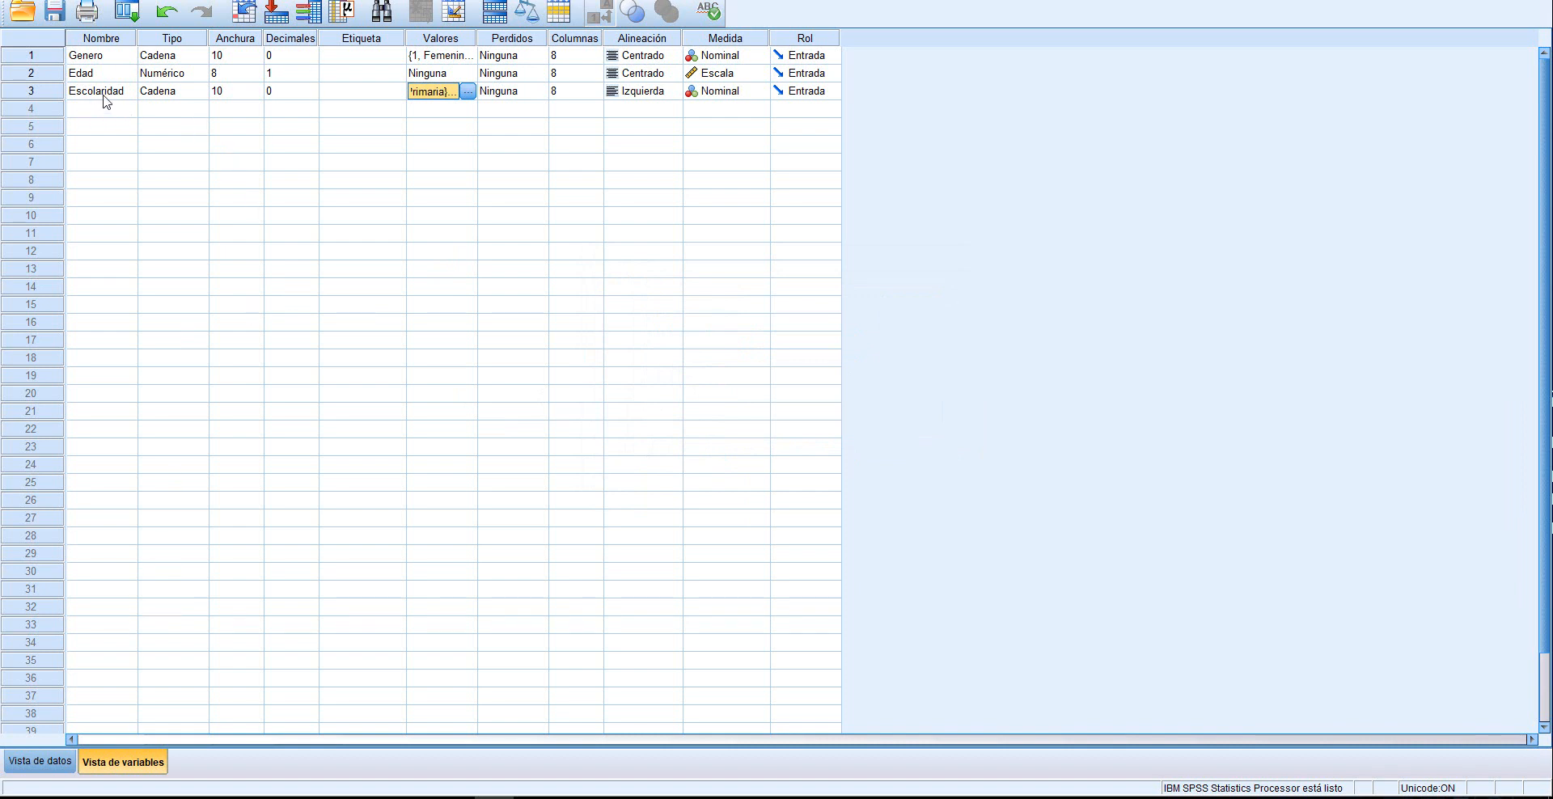
In the data view, enter the codes 3, 1 and 2 in the first three rows of Escolaridad
click(40, 761)
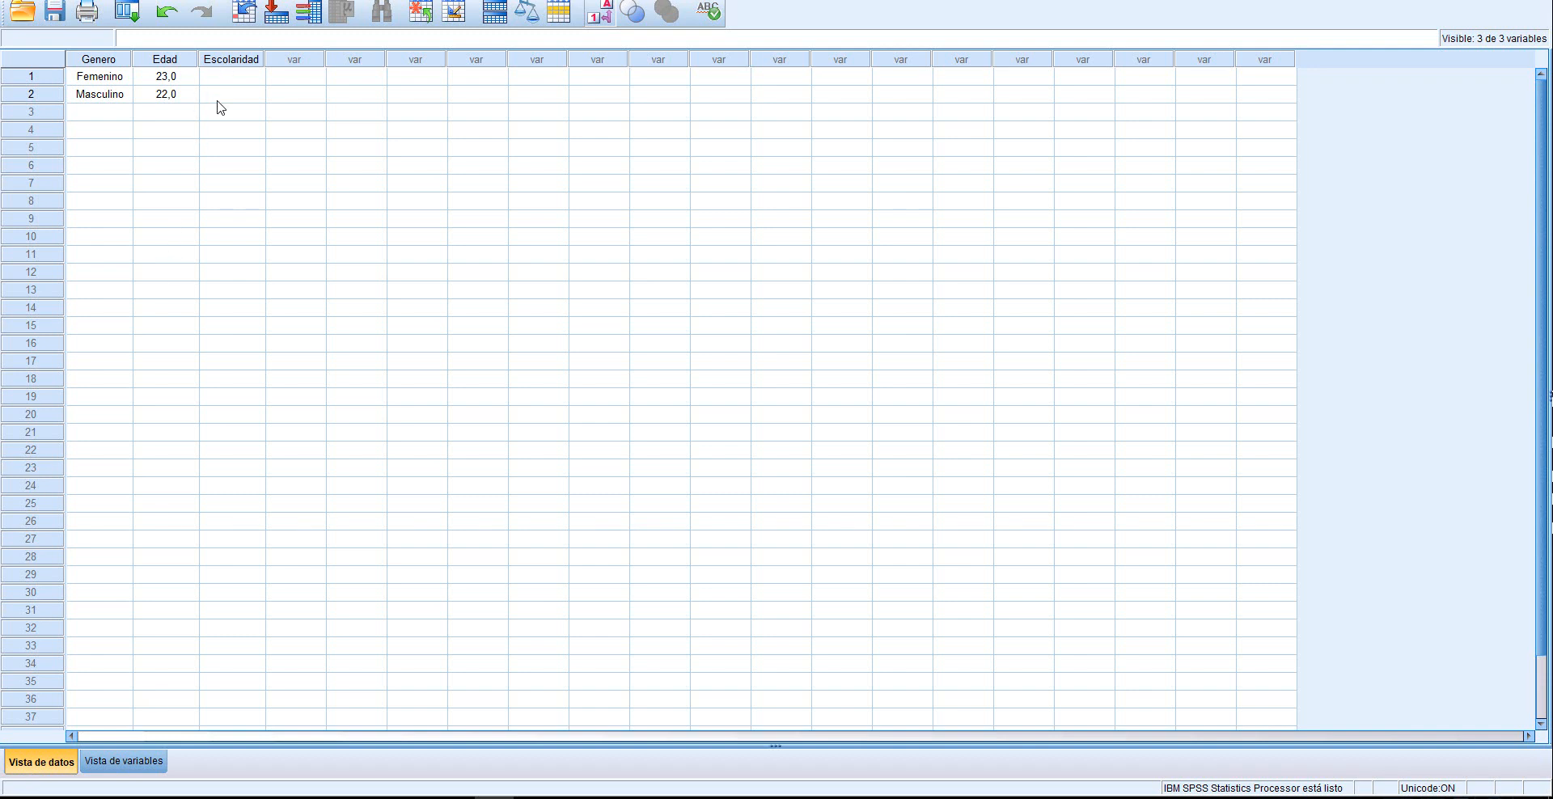
click(241, 80)
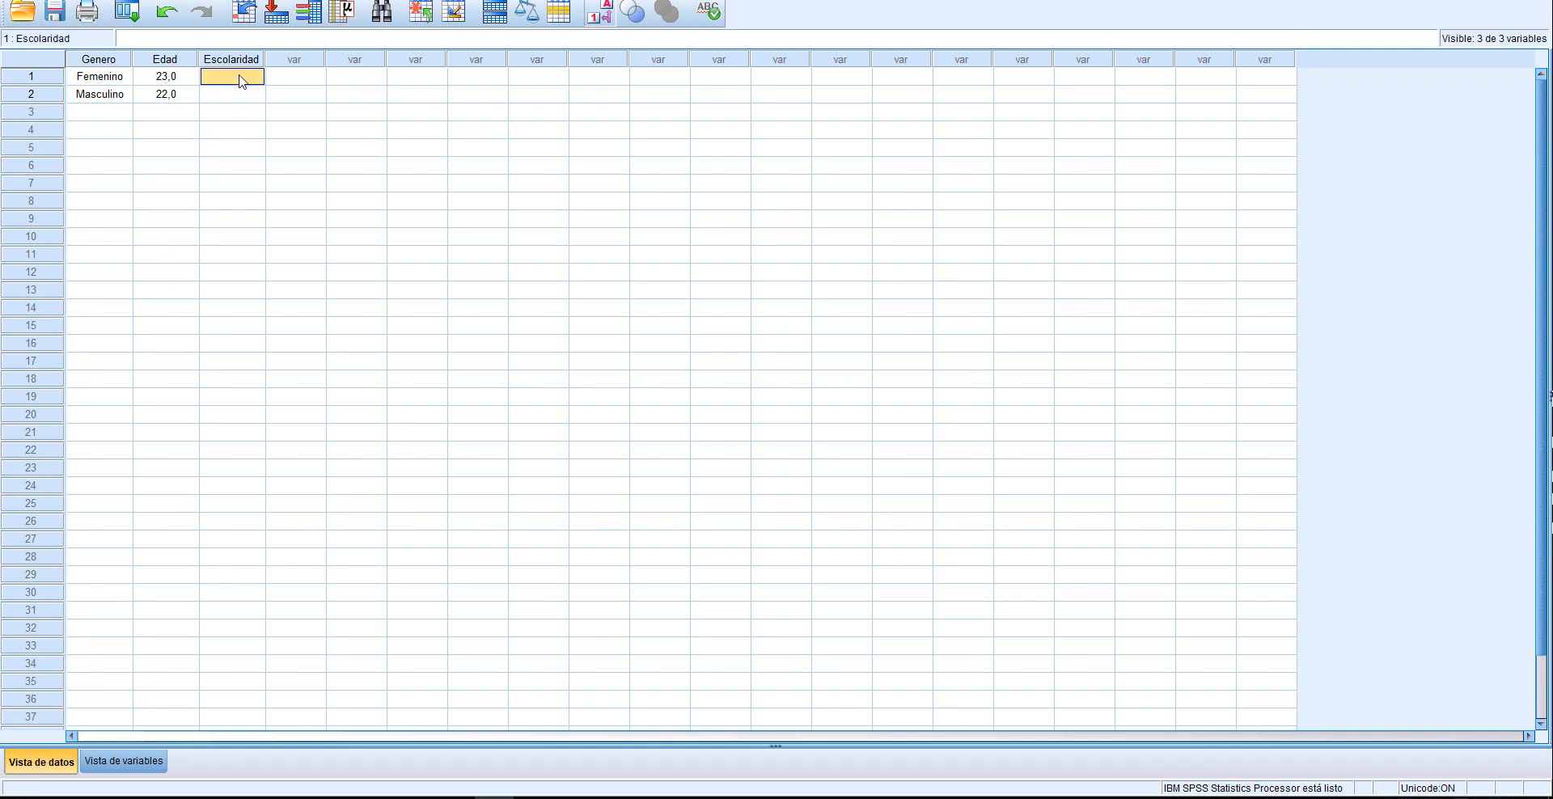
text(33)
key(Return)
text(1)
key(Return)
text(22)
key(Return)
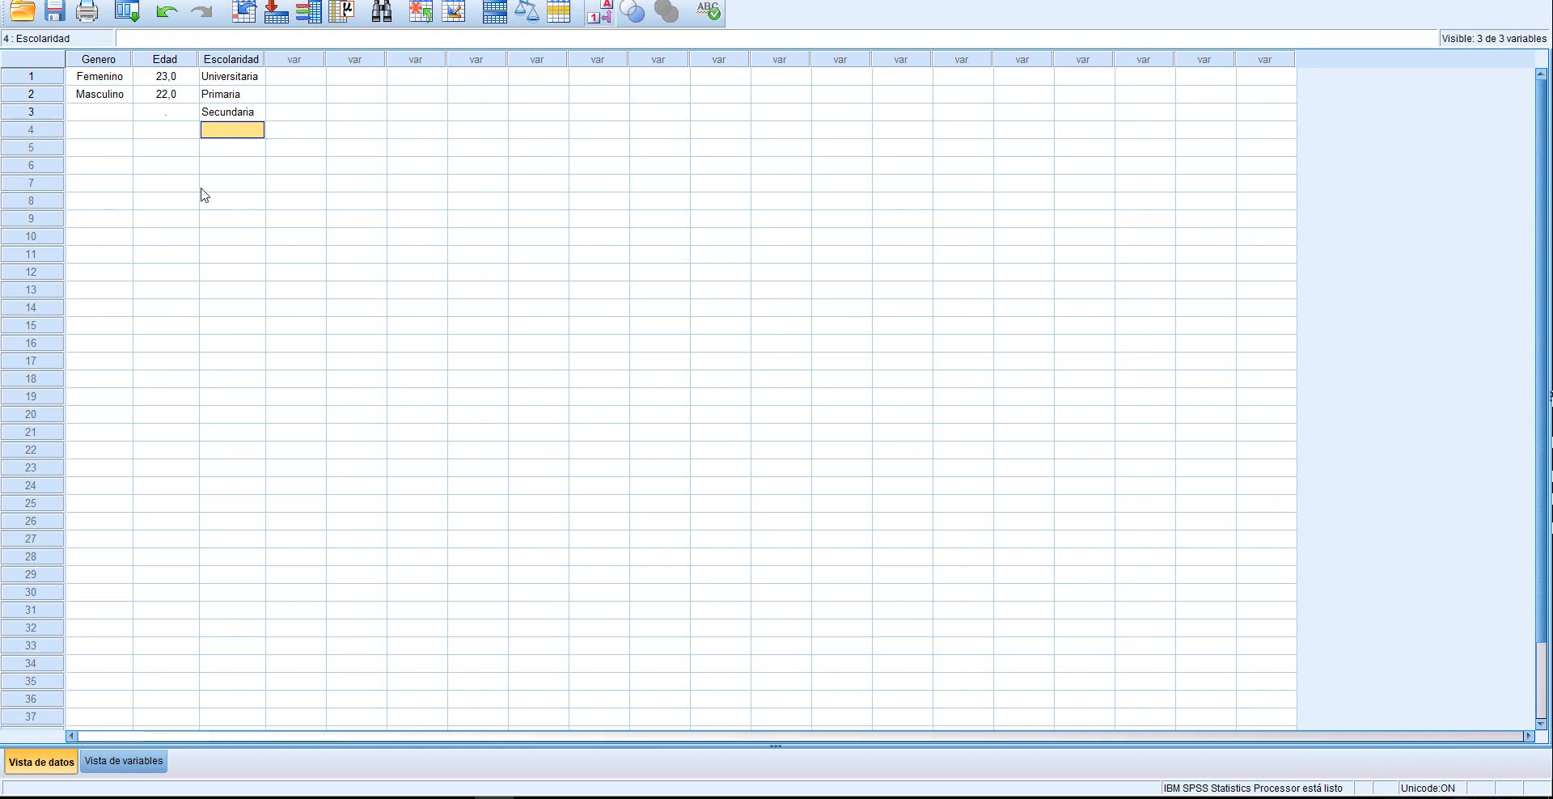
Review the Excel survey table against the variable definitions and test data entered in SPSS
click(414, 797)
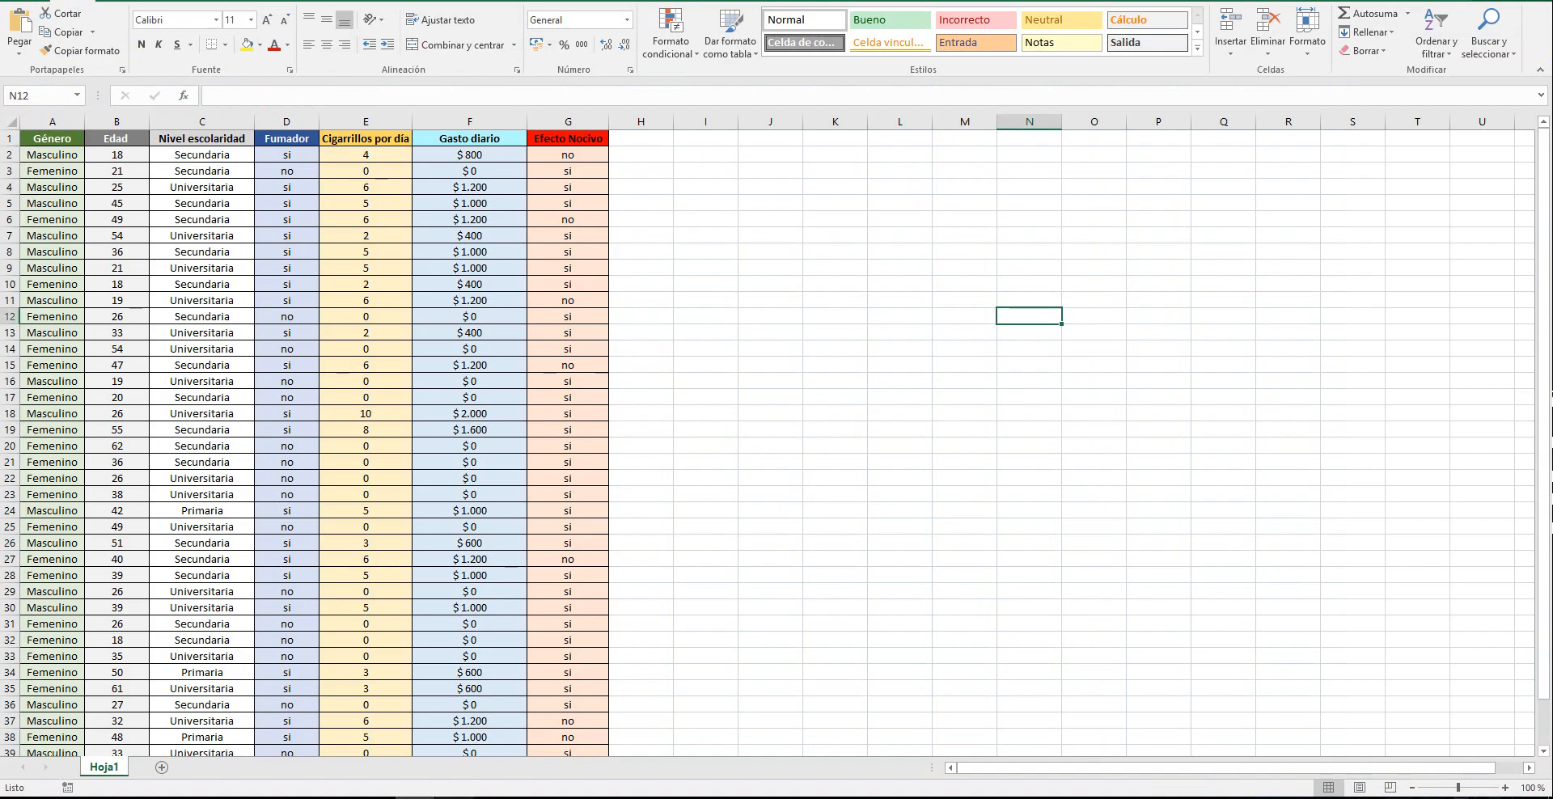
click(454, 797)
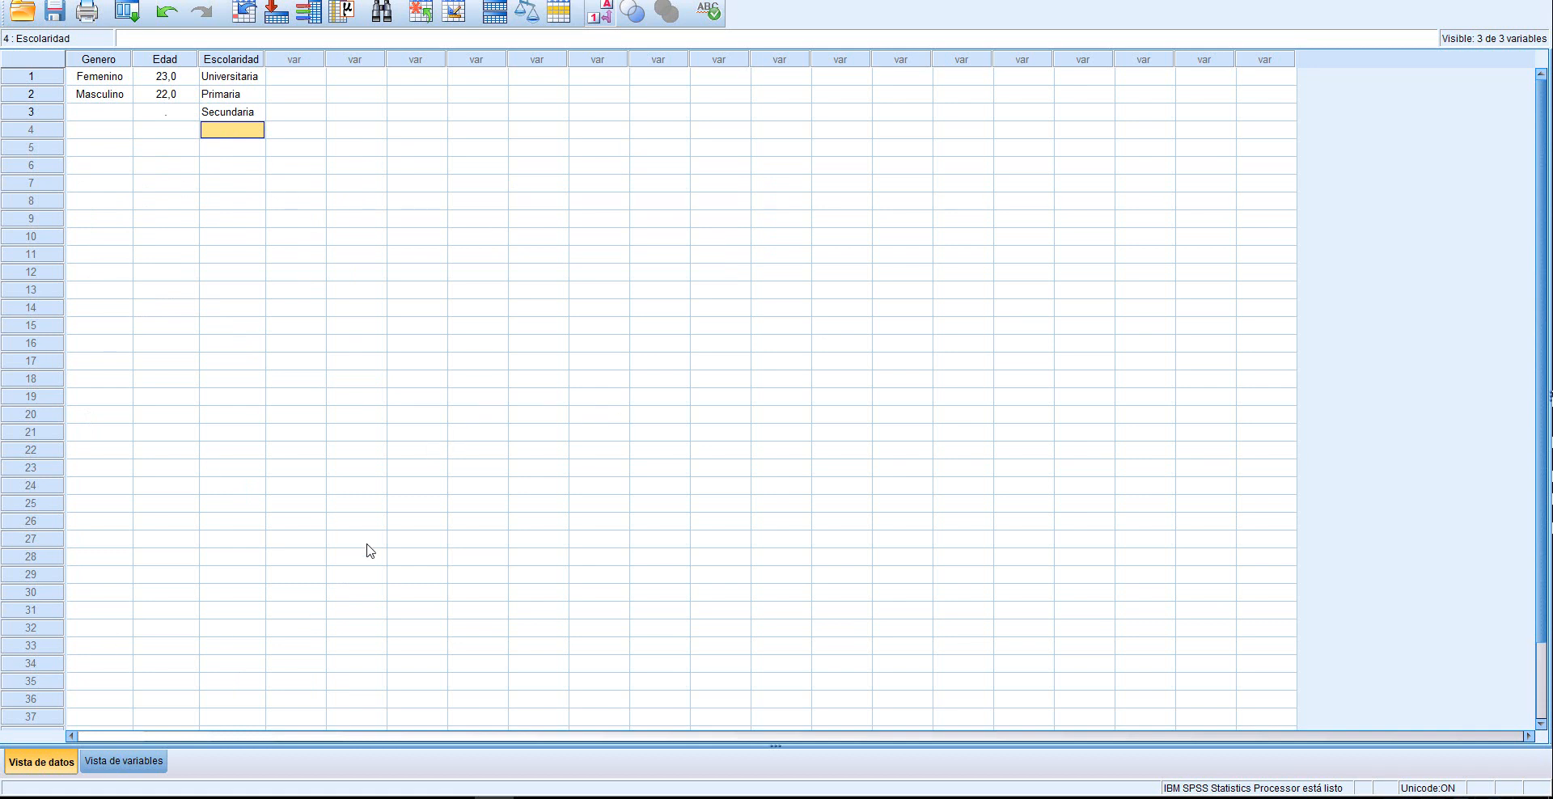
click(115, 766)
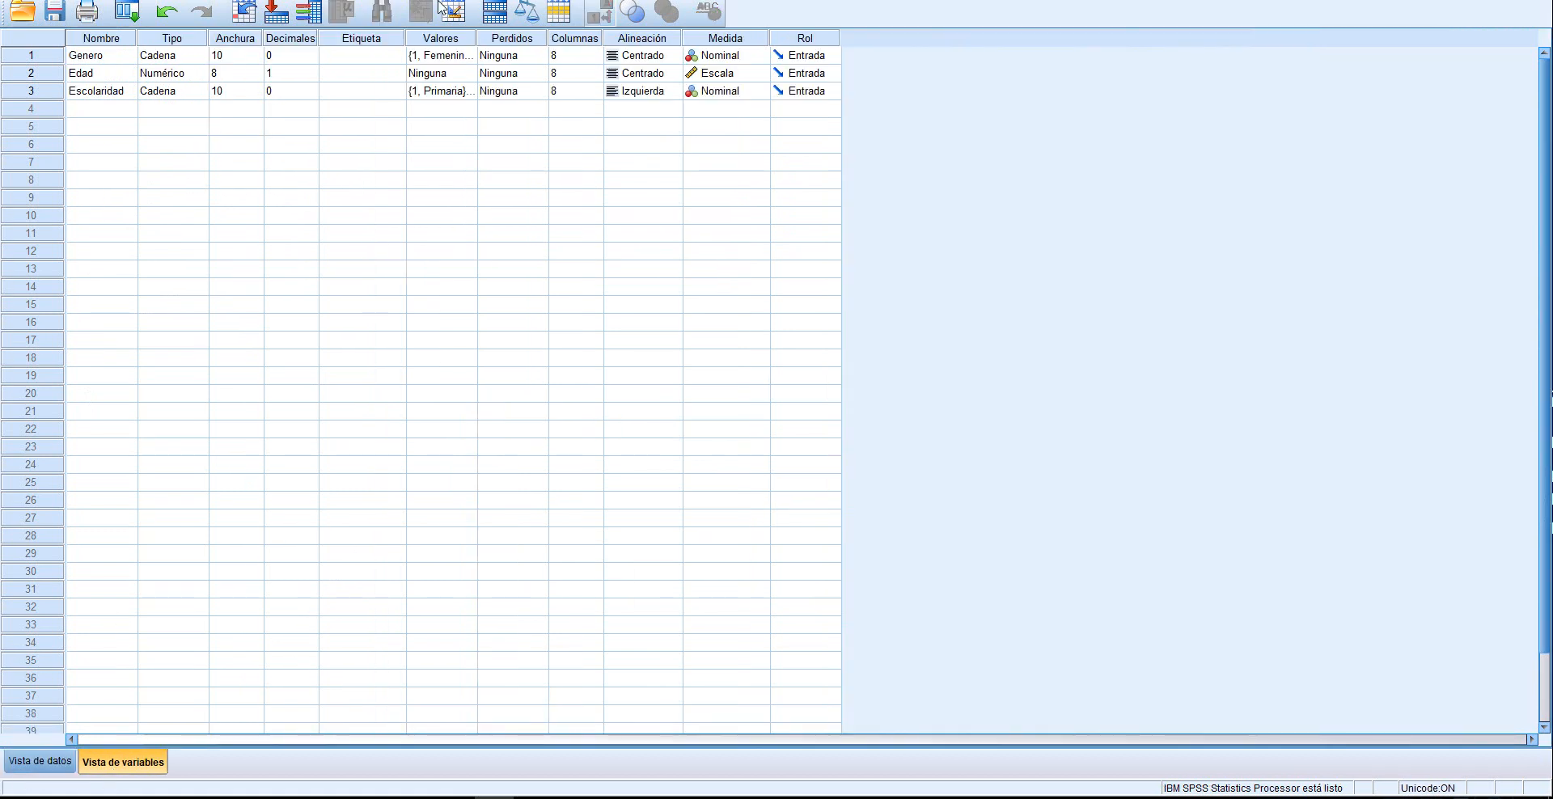
click(38, 761)
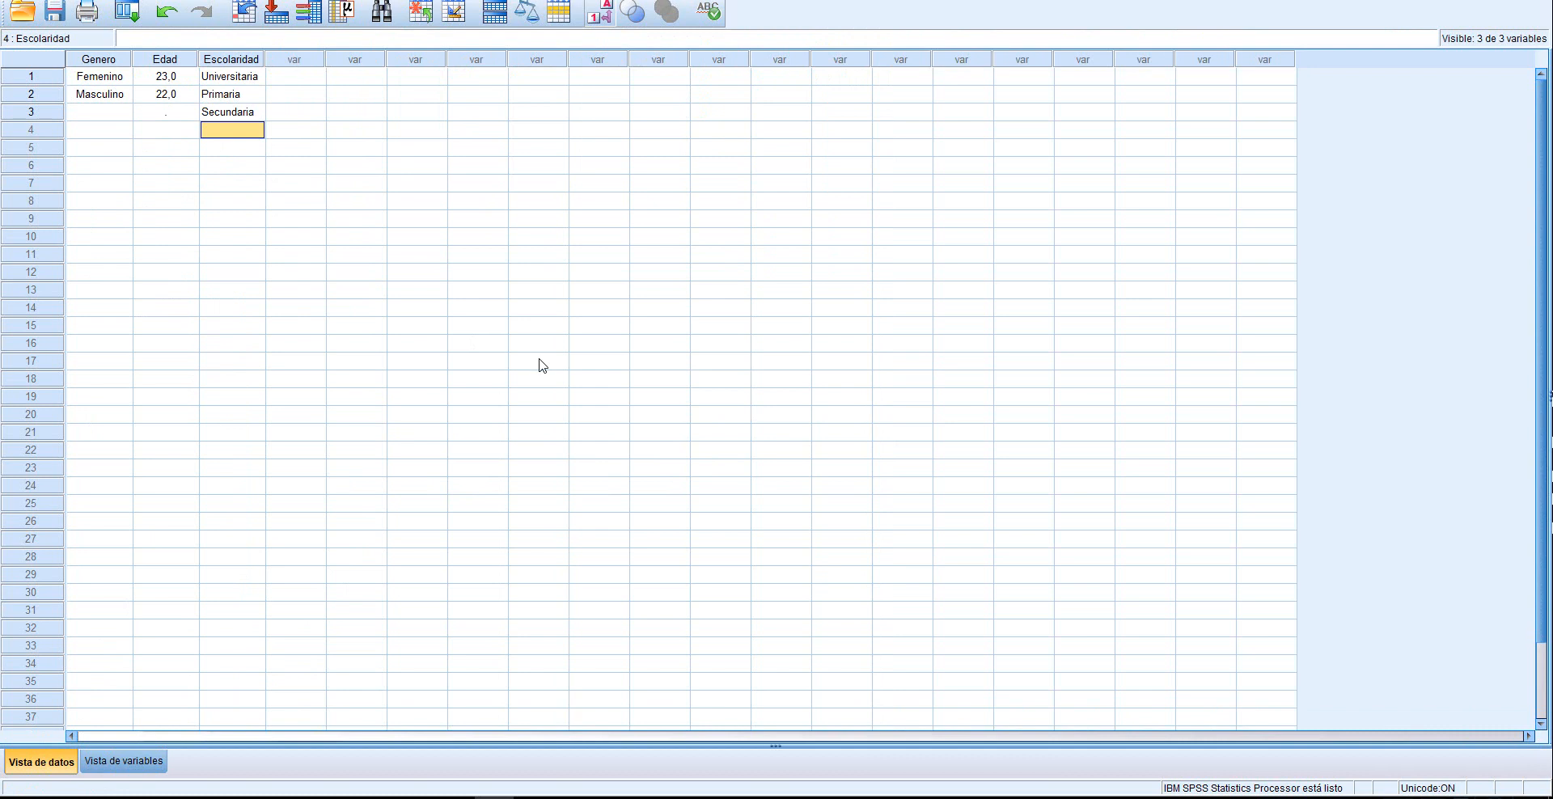
click(129, 762)
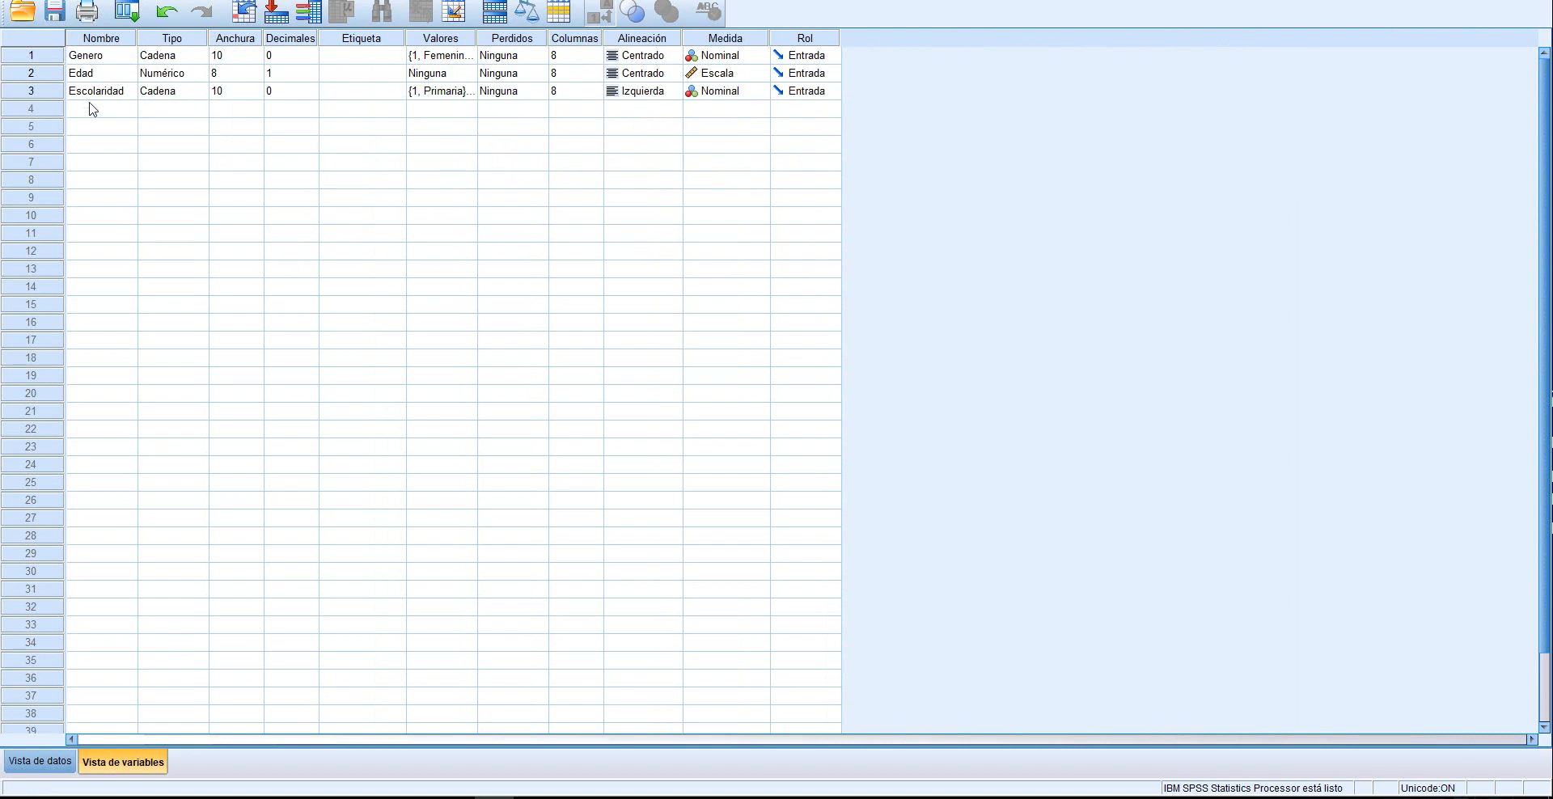
click(44, 764)
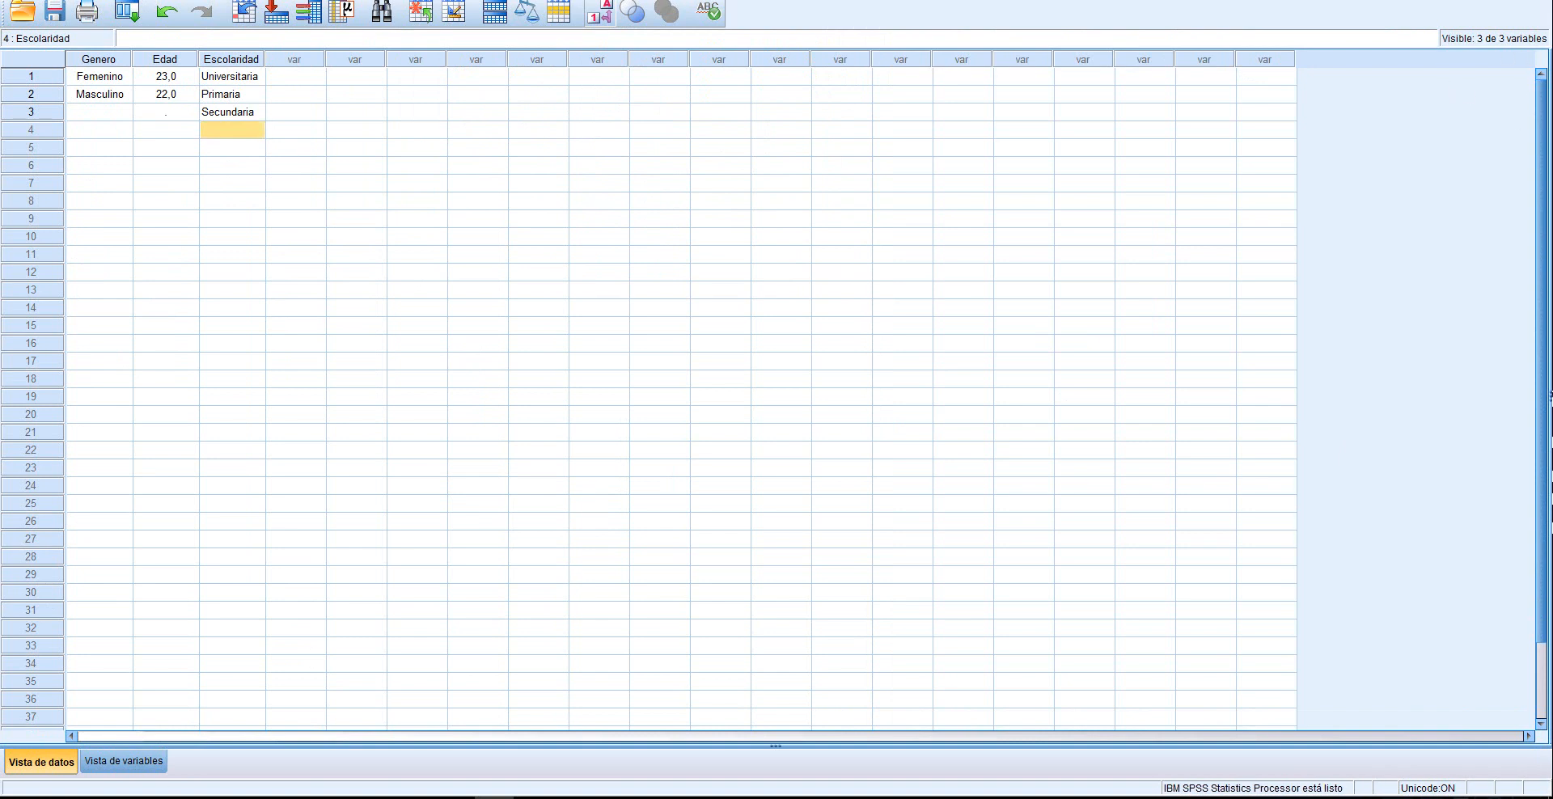
Close the test dataset without saving it, and relaunch IBM SPSS Statistics 22 with an empty data editor
click(1536, 1)
click(755, 425)
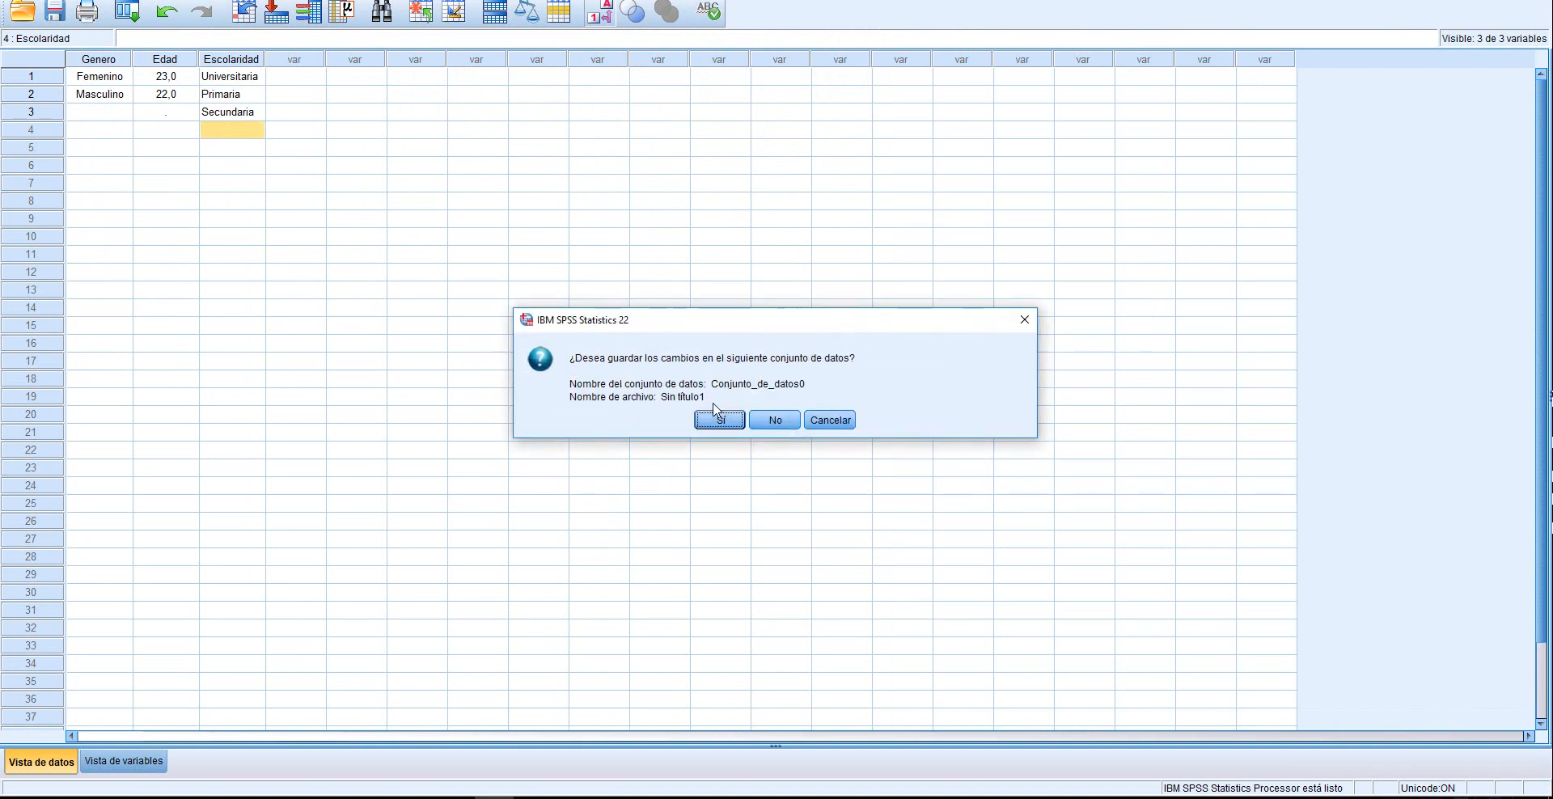
click(775, 420)
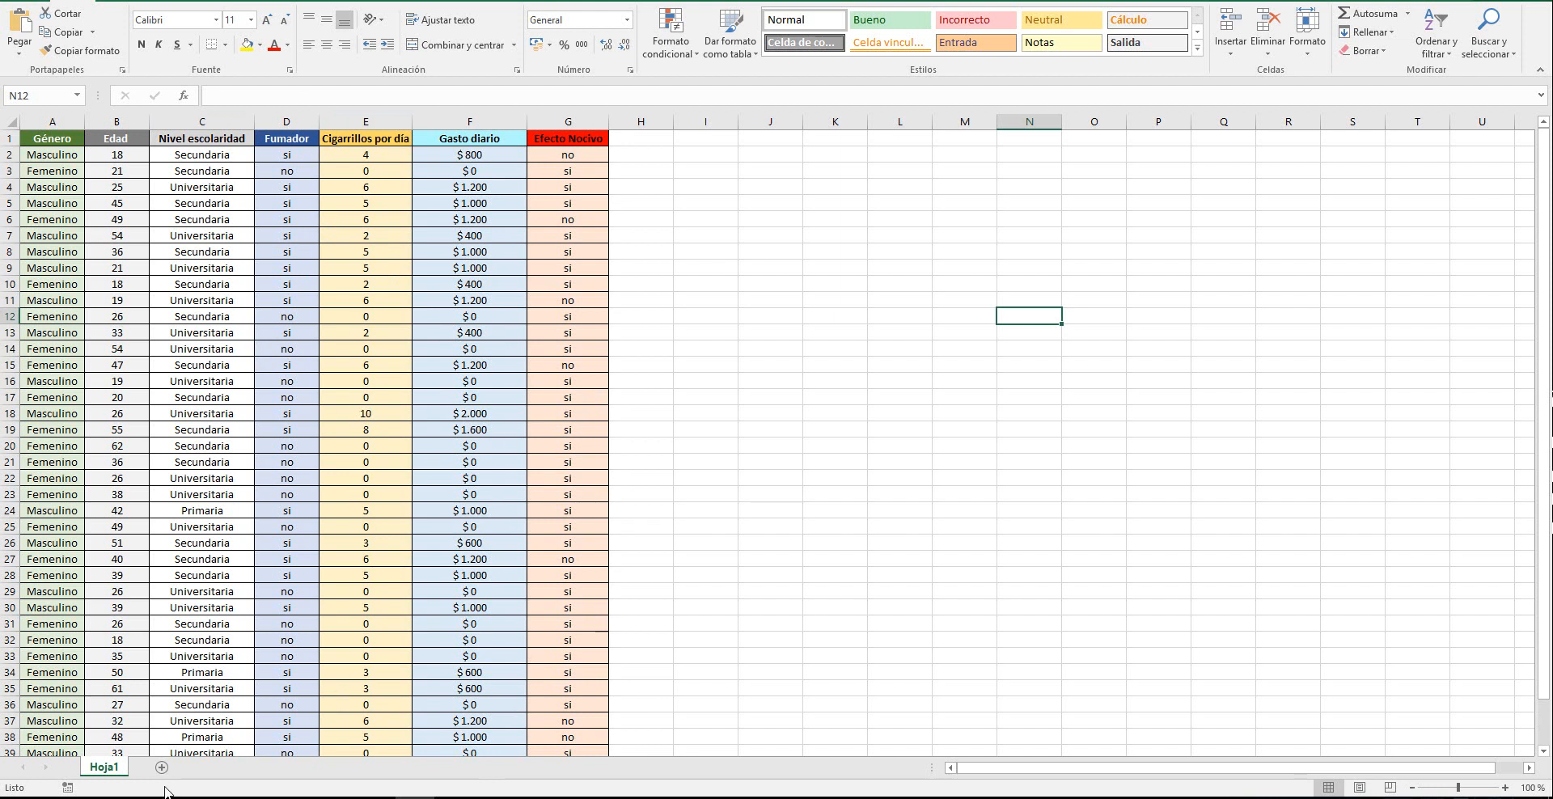
click(18, 797)
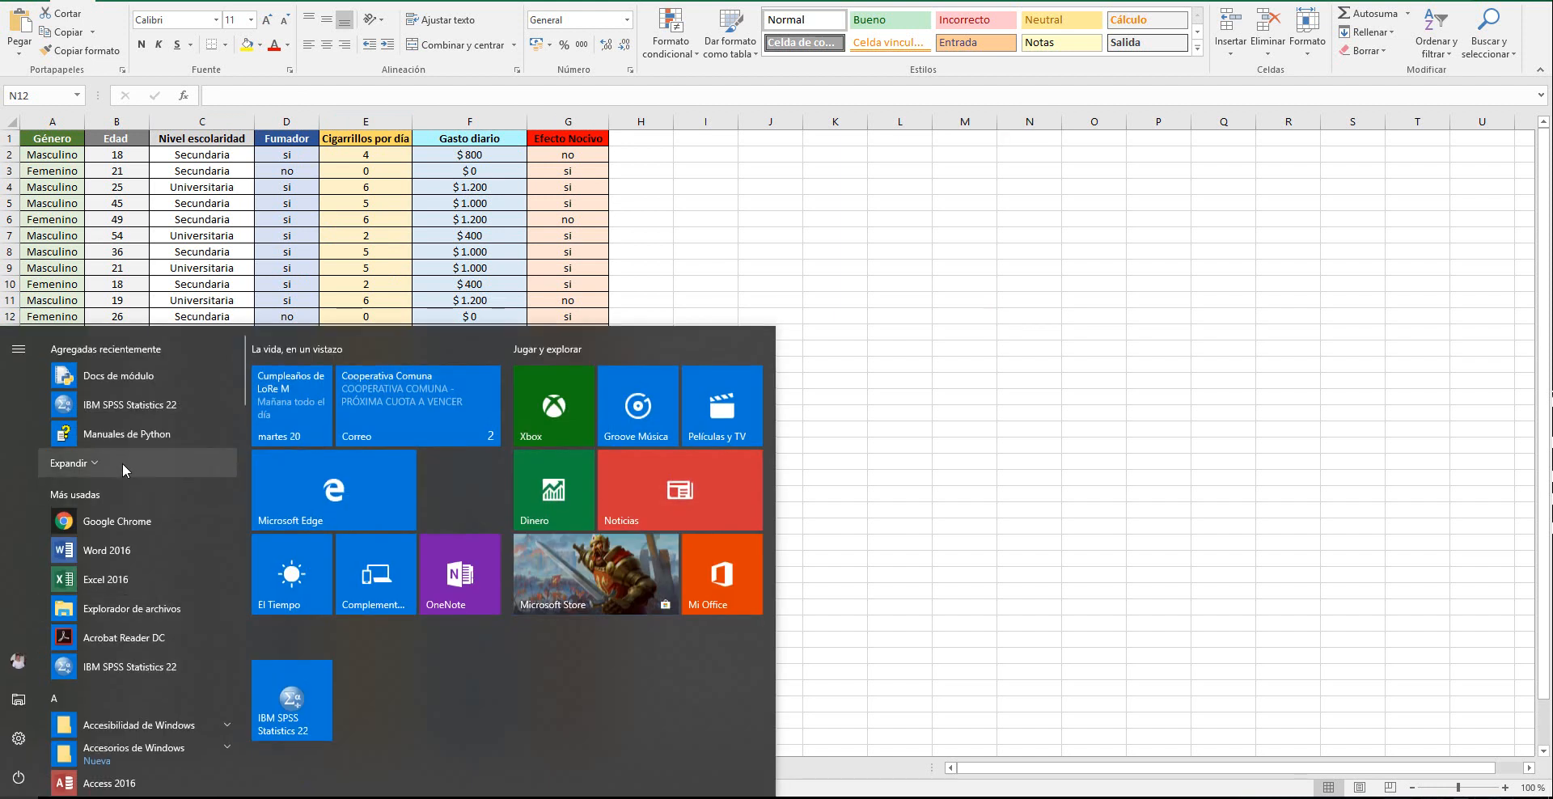
click(105, 411)
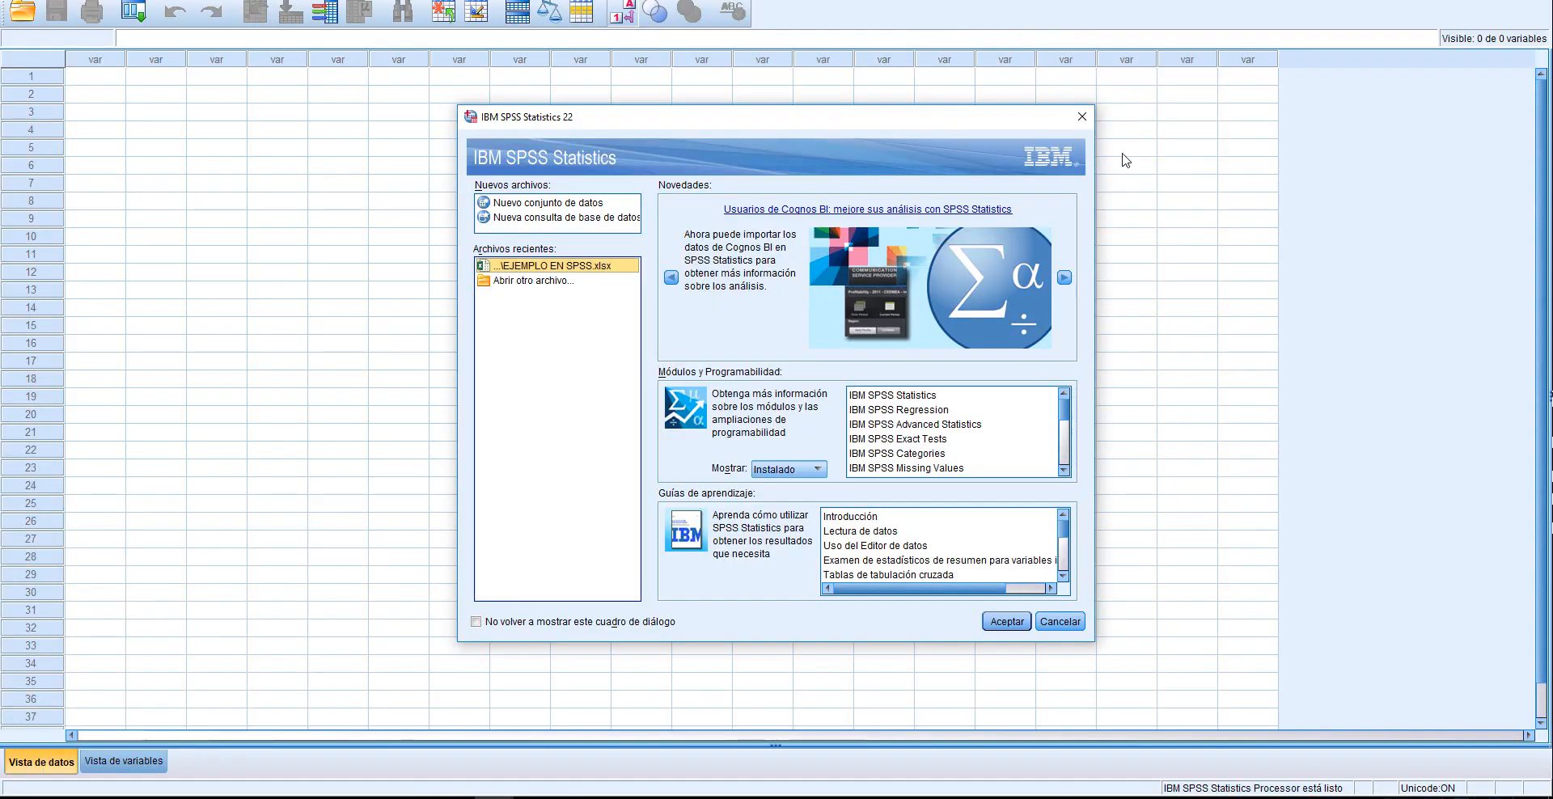
click(1083, 118)
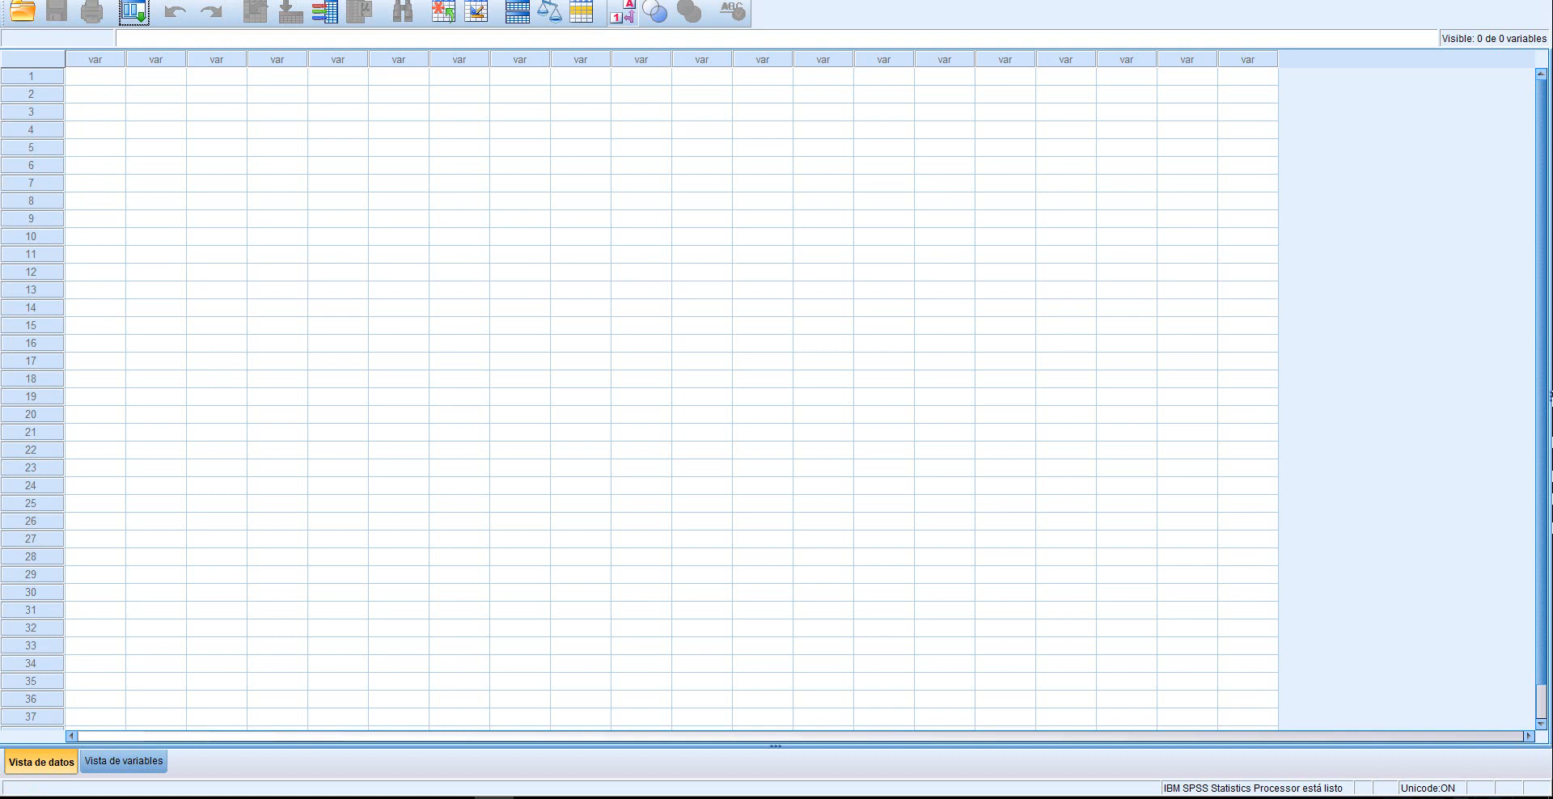
Import the Excel file EJEMPLO EN SPSS.xlsx from the Escritorio folder, accepting the import options
click(17, 0)
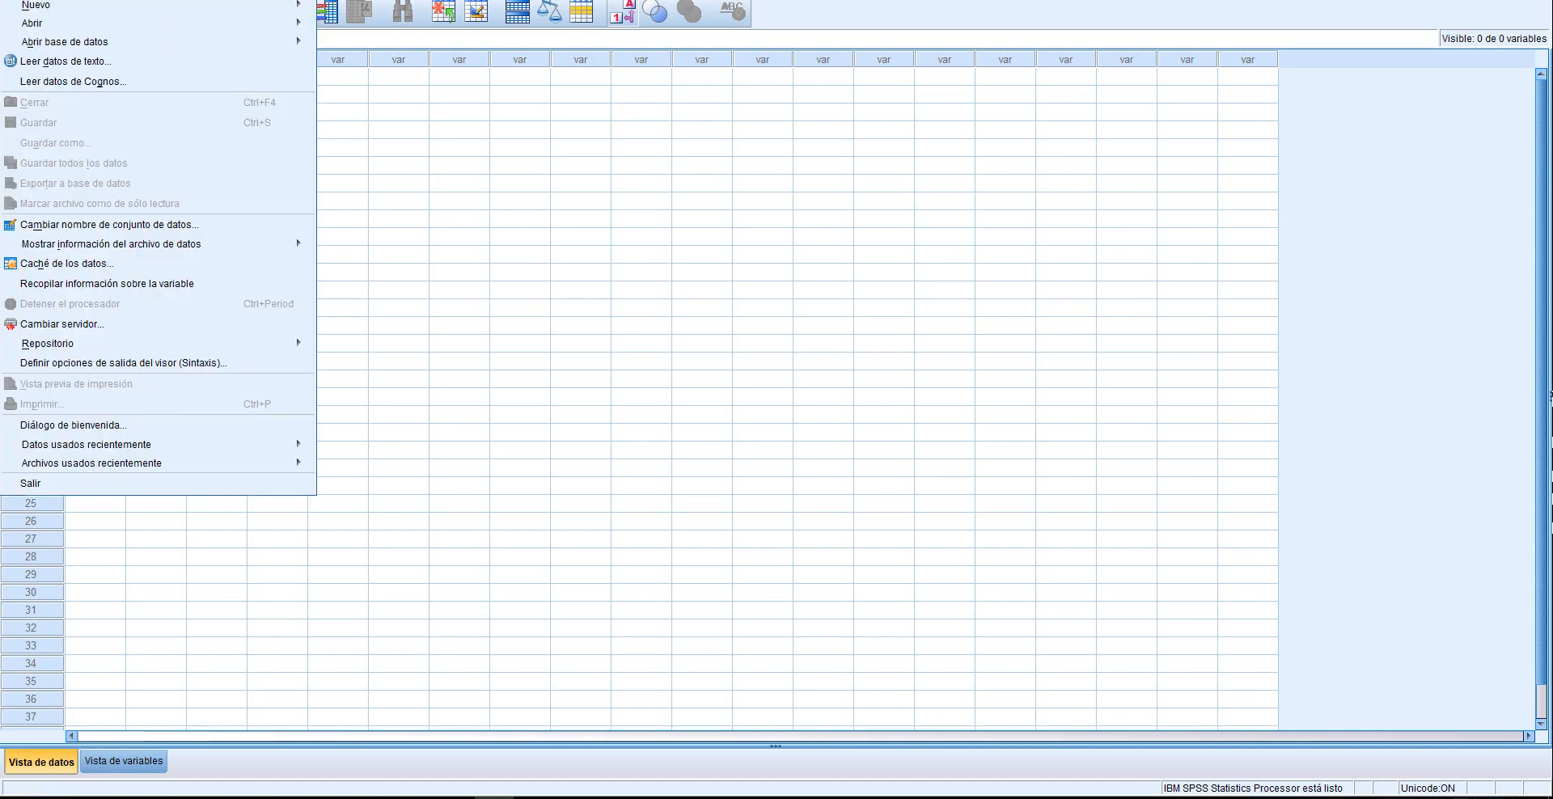
click(65, 63)
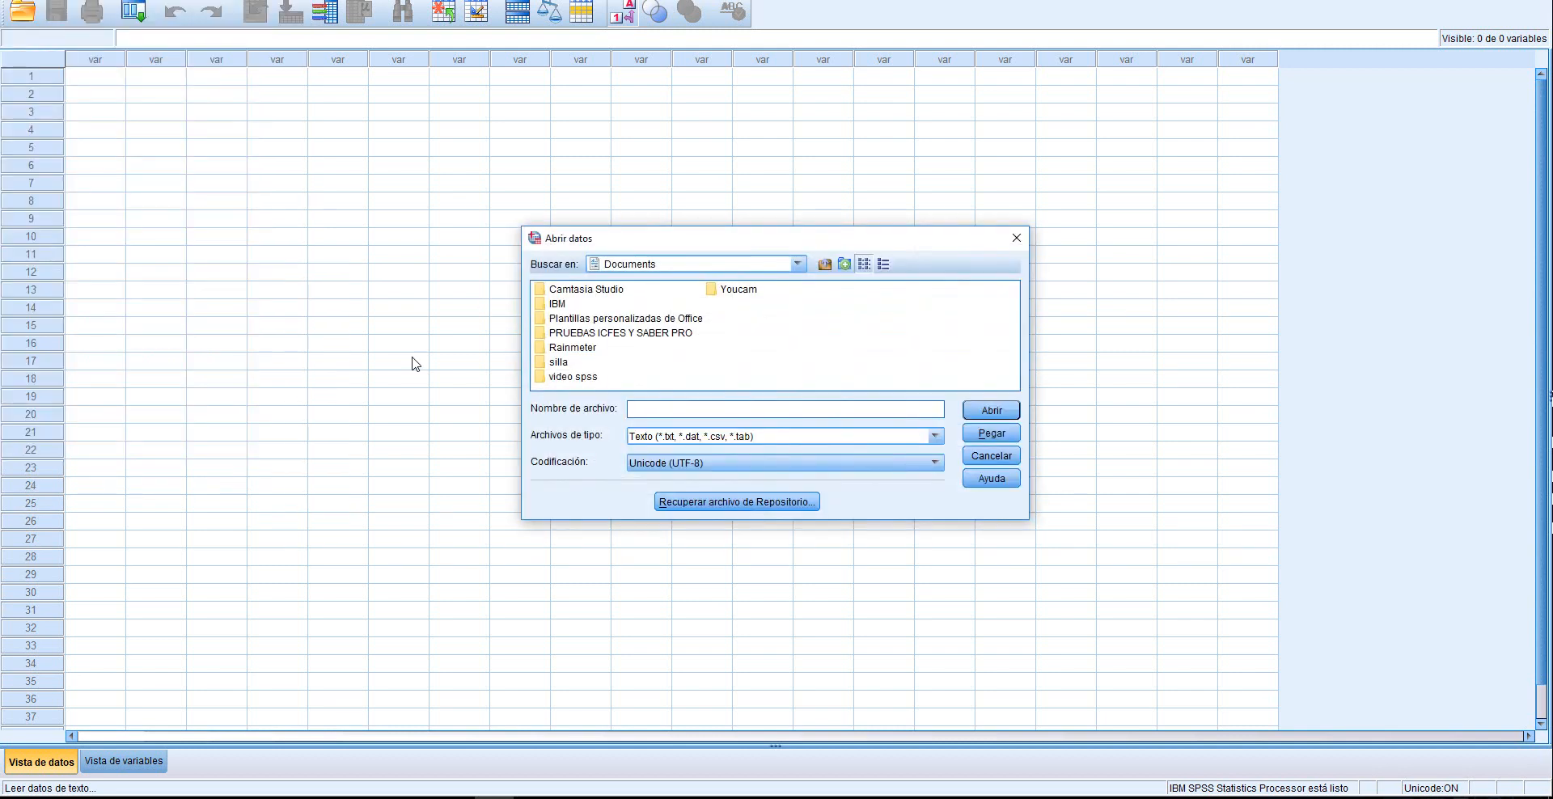
click(800, 266)
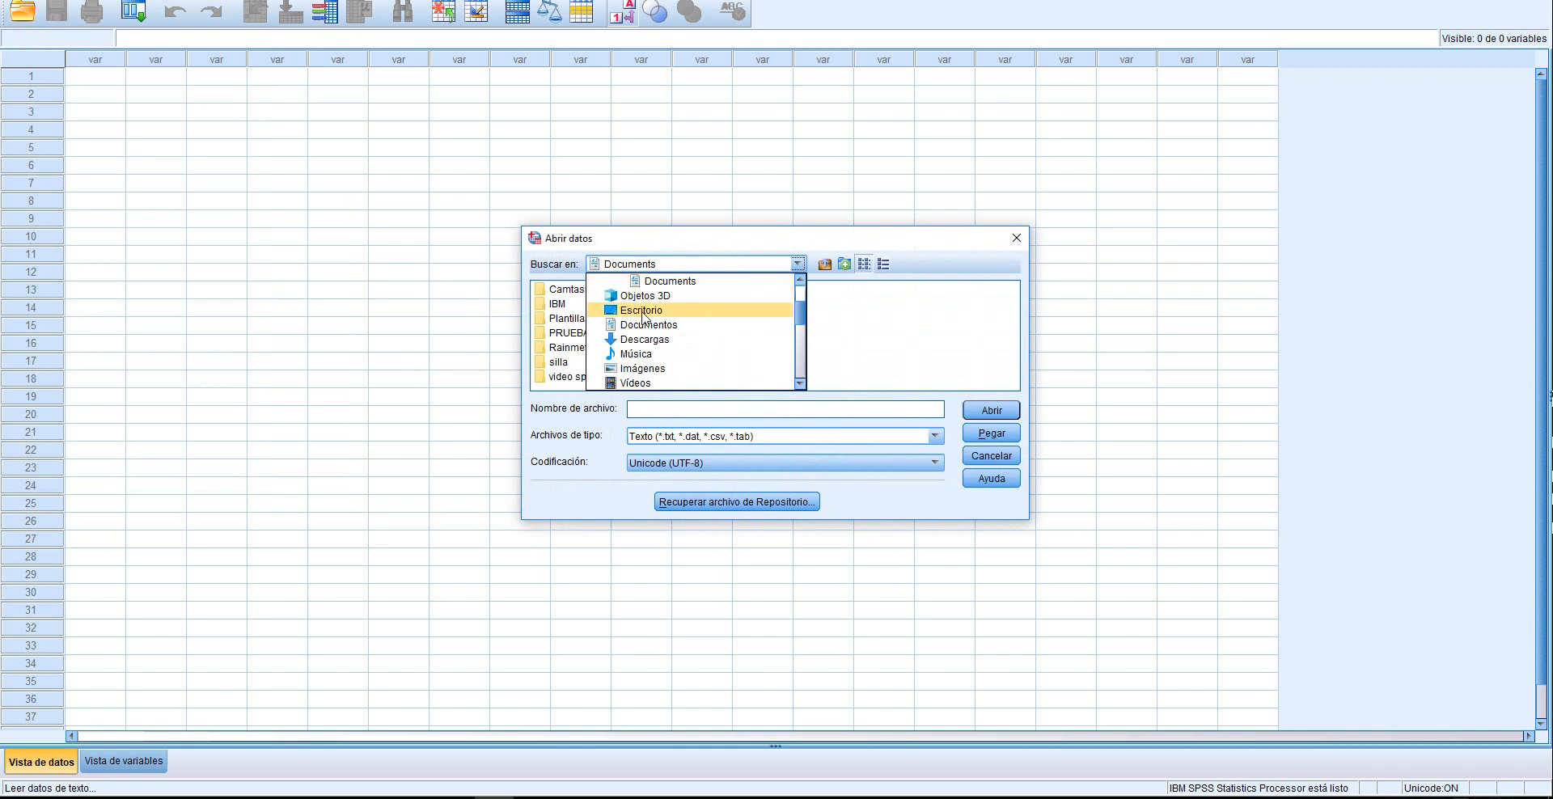
click(644, 318)
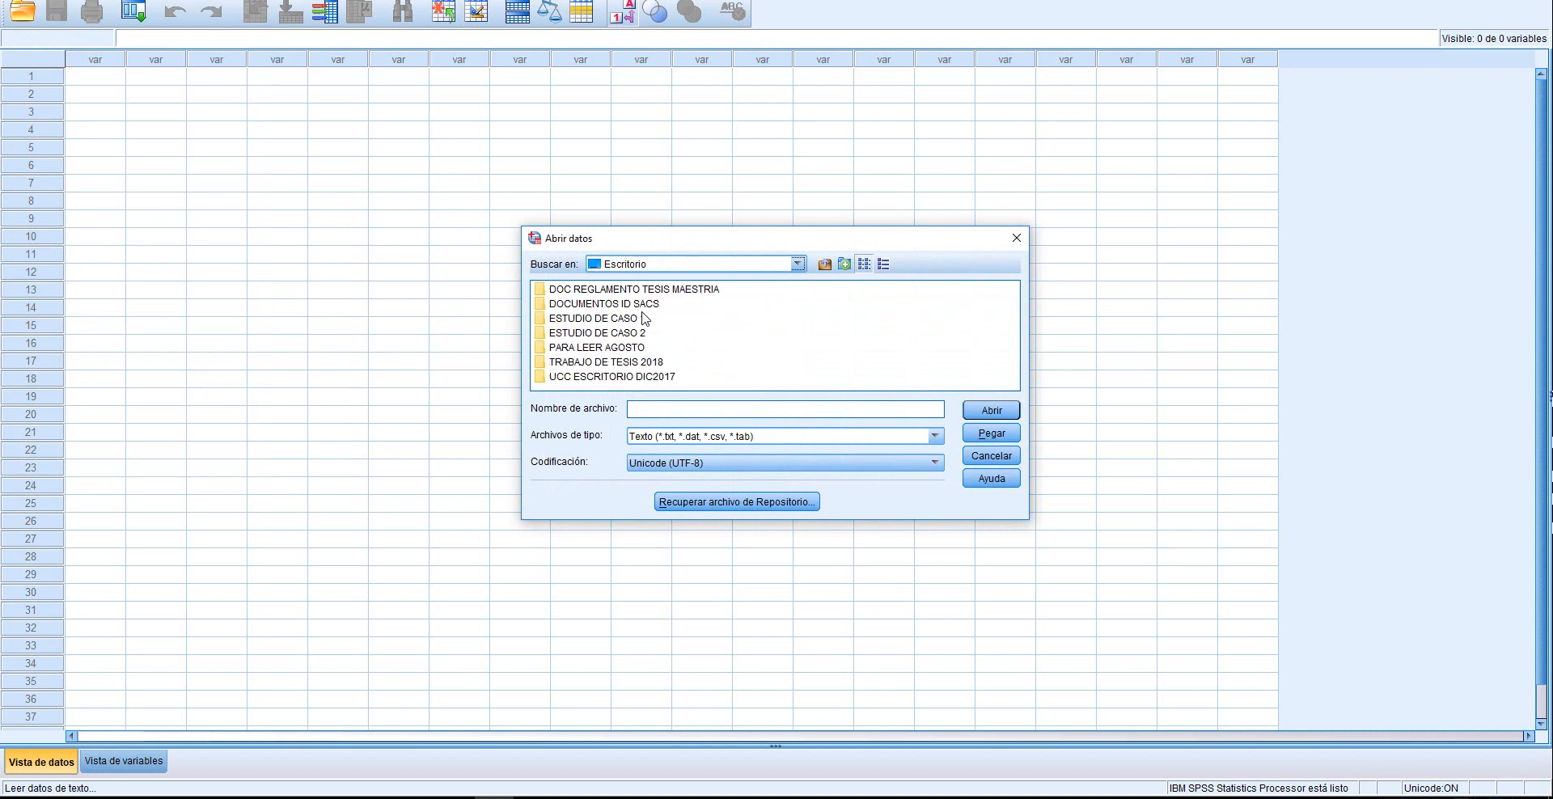
click(935, 437)
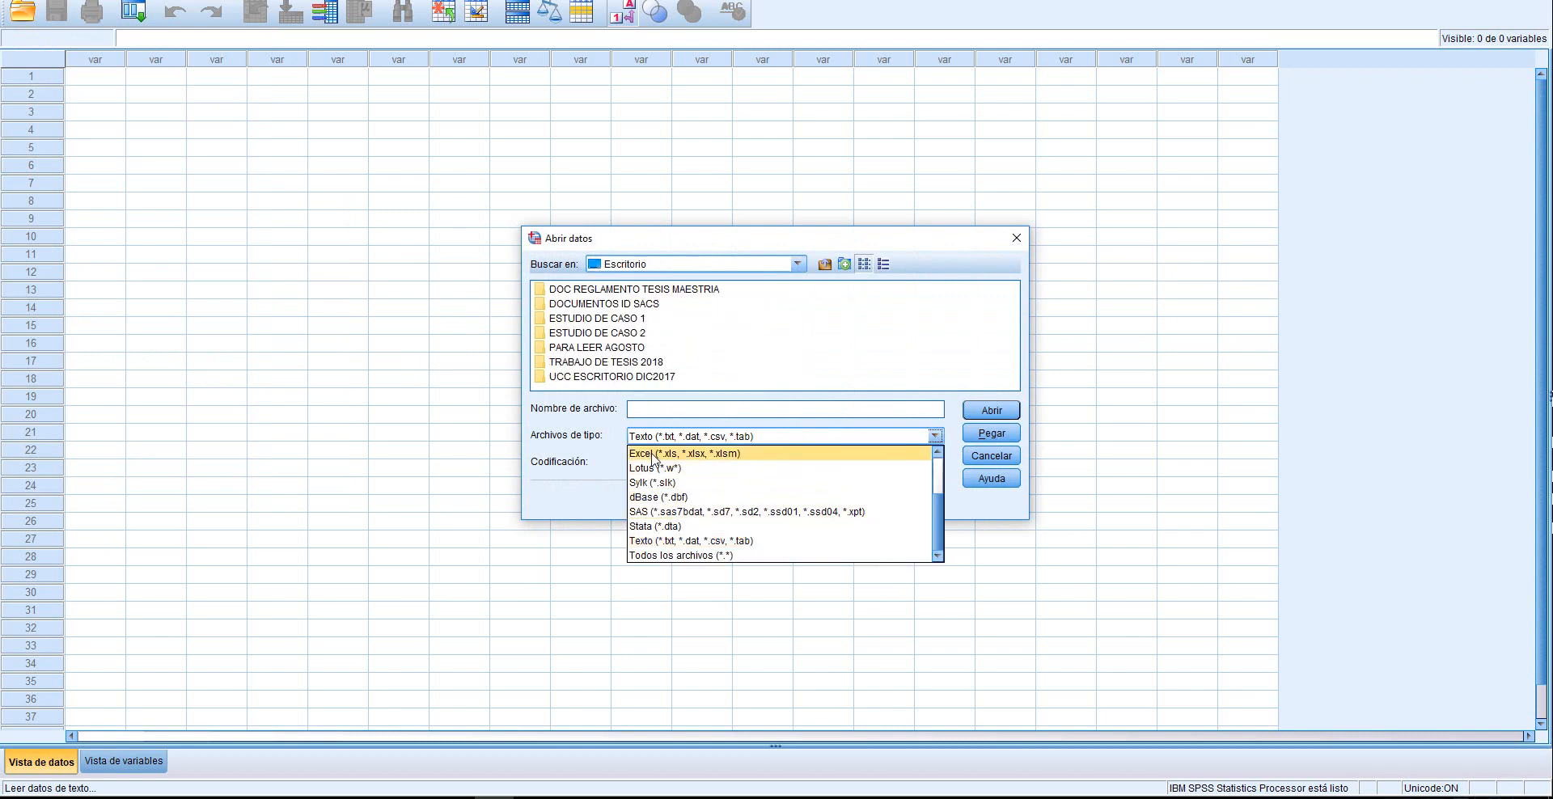
click(654, 454)
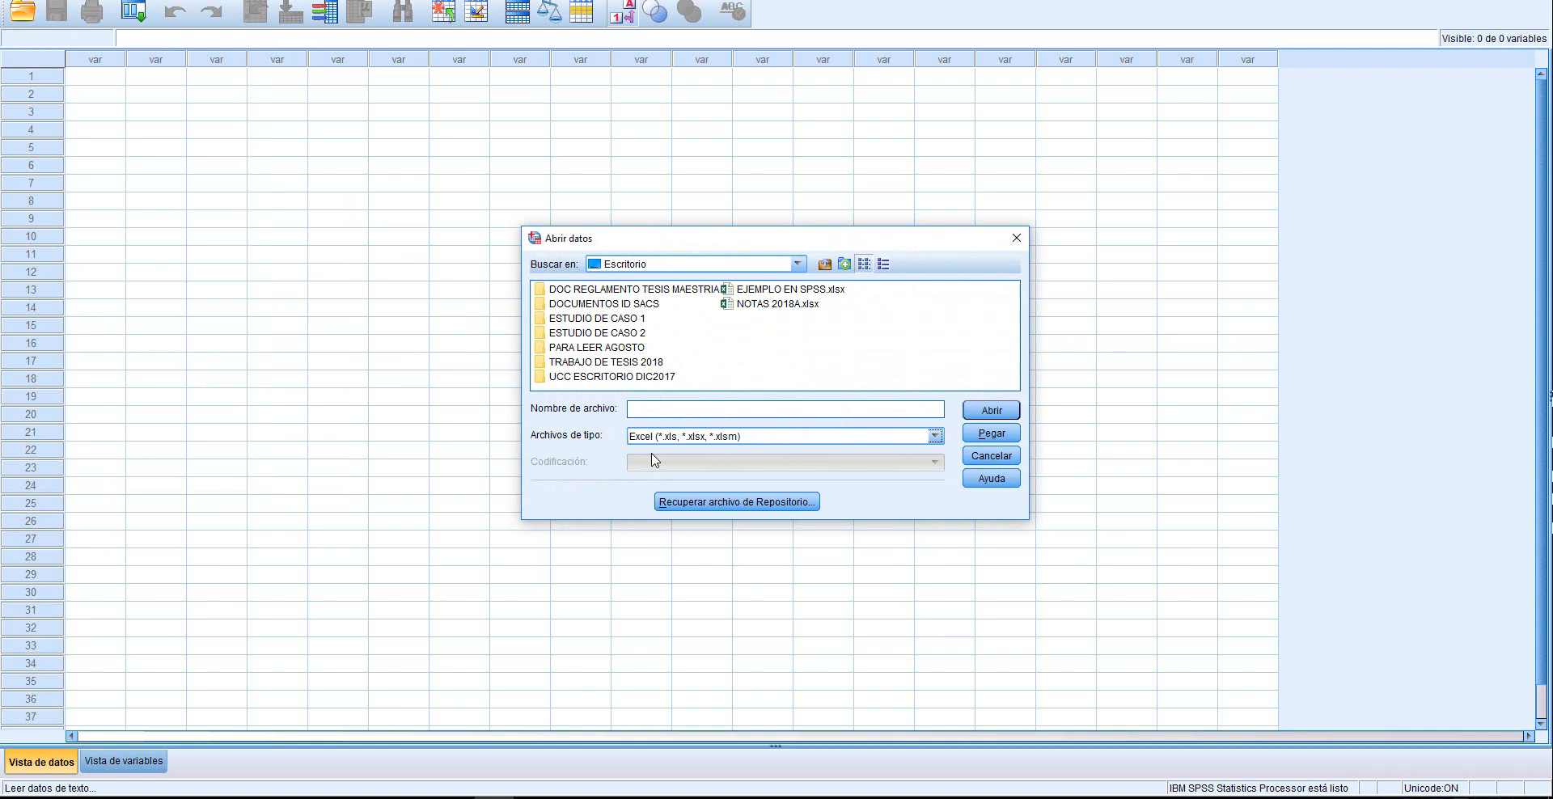
click(764, 290)
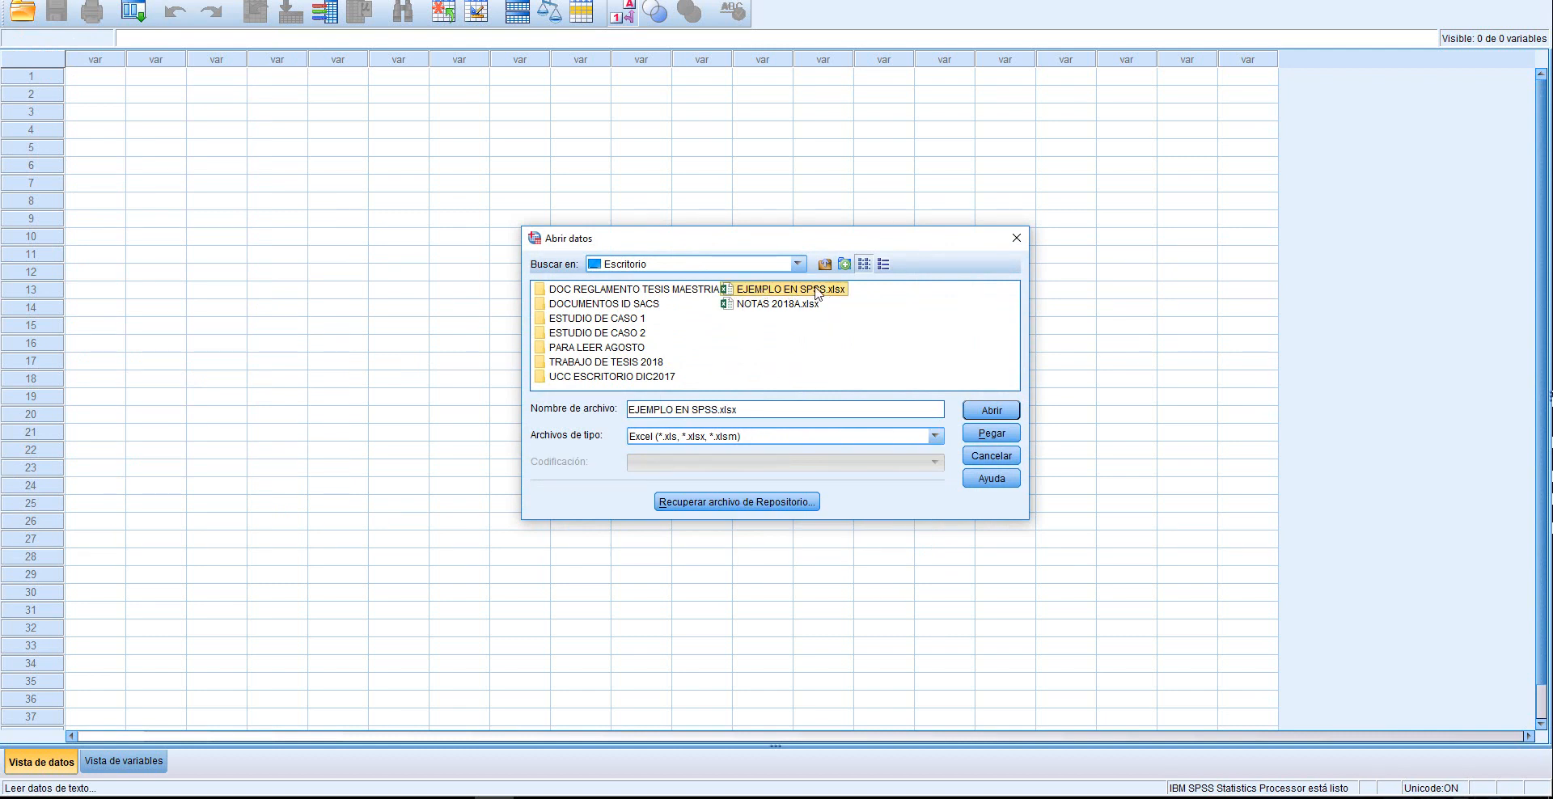
click(987, 411)
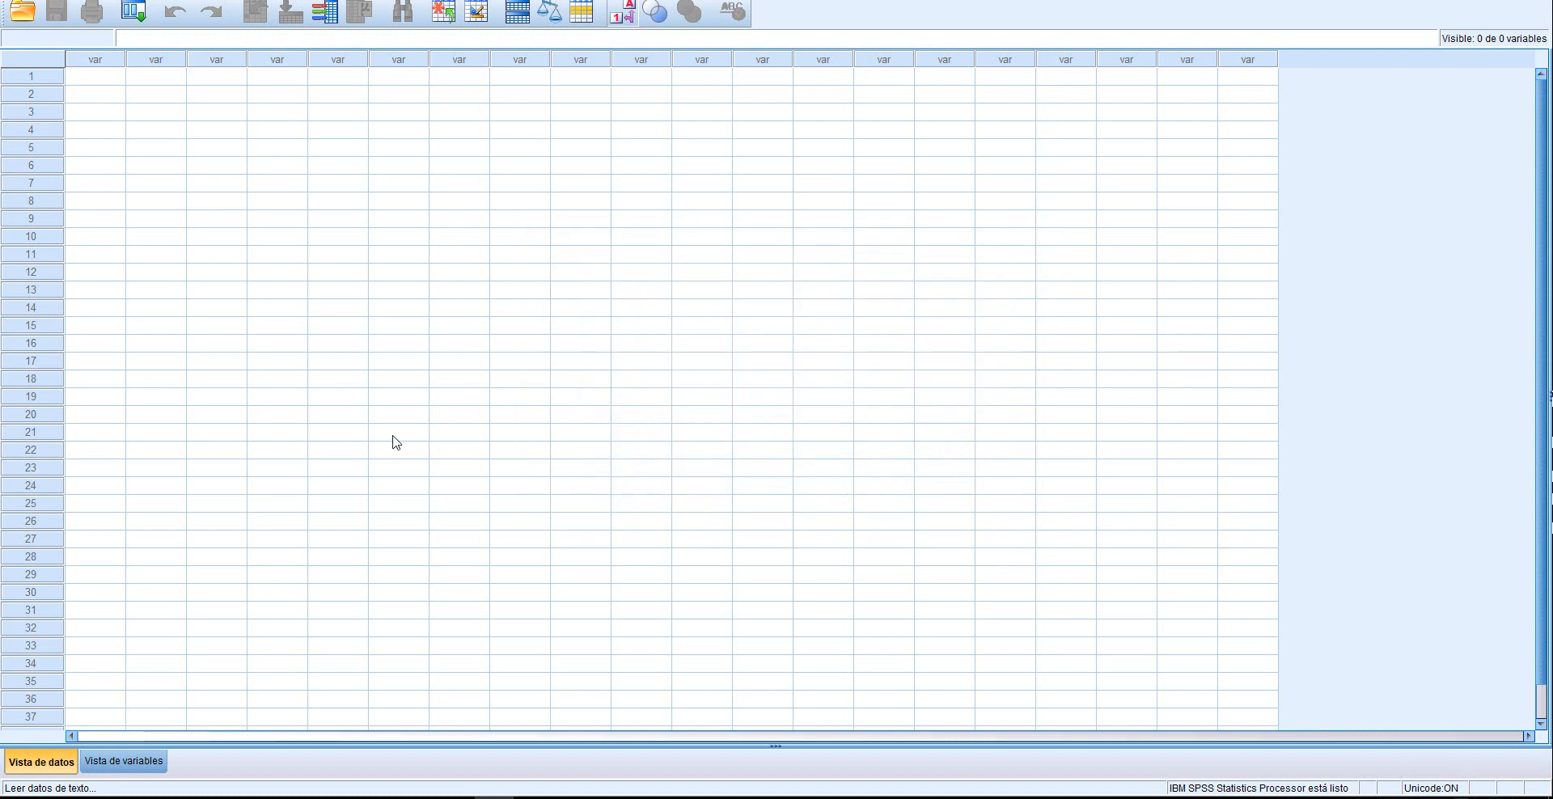
click(721, 451)
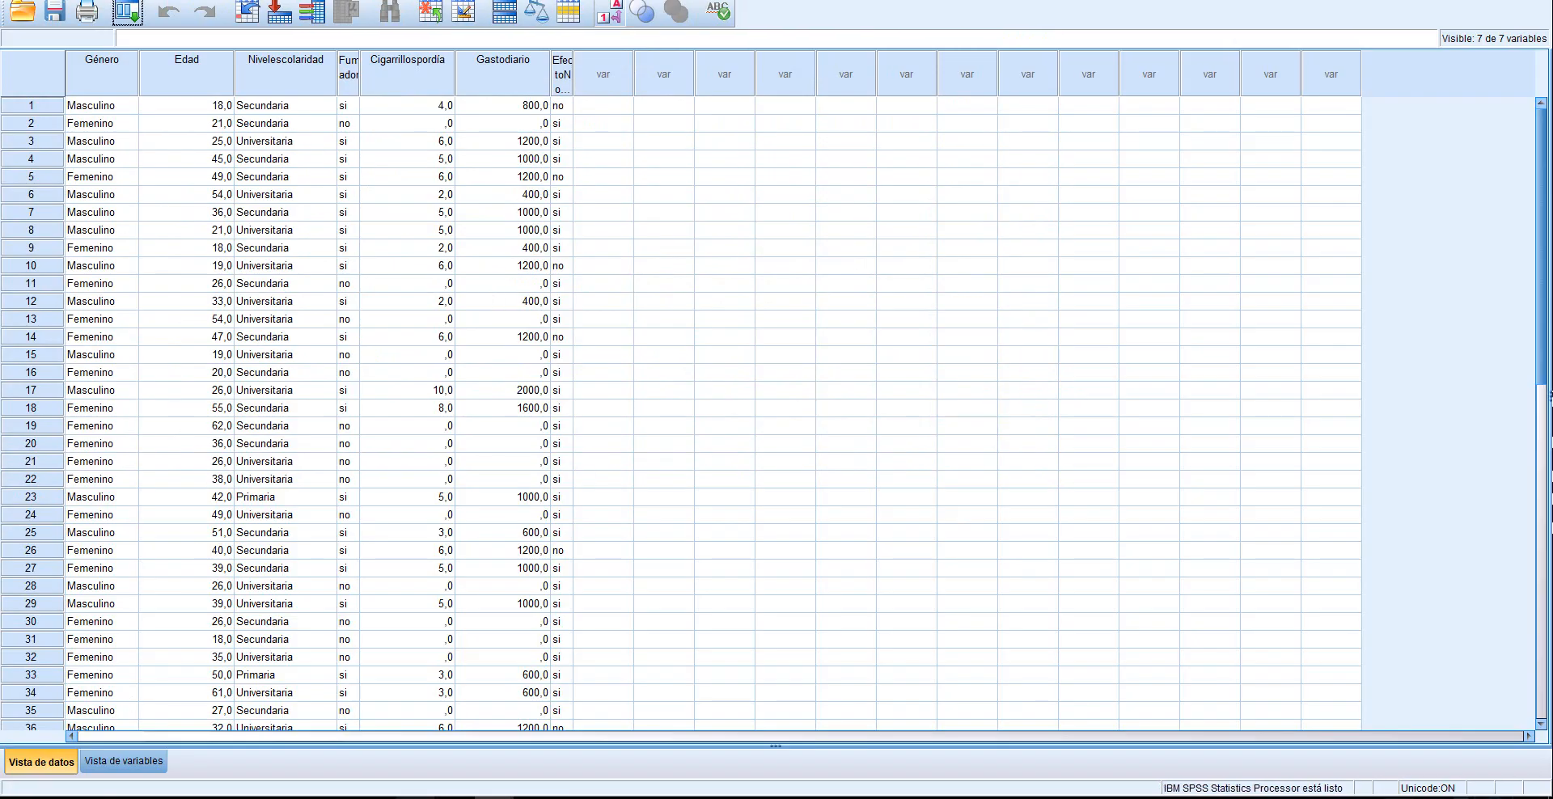
Compare the imported data with the original Excel table and look through all the imported cases
click(415, 798)
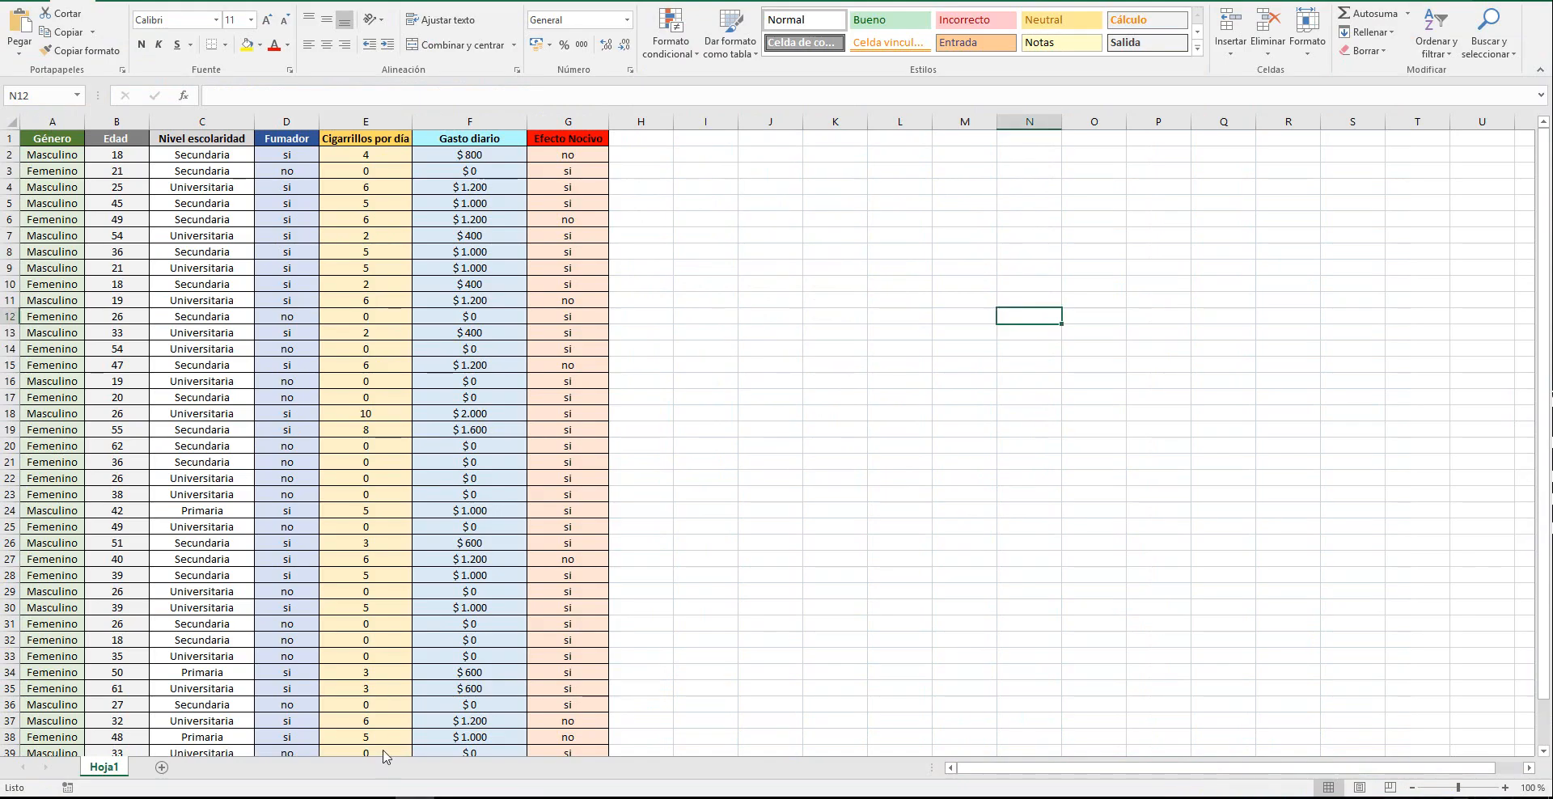
click(494, 797)
click(584, 778)
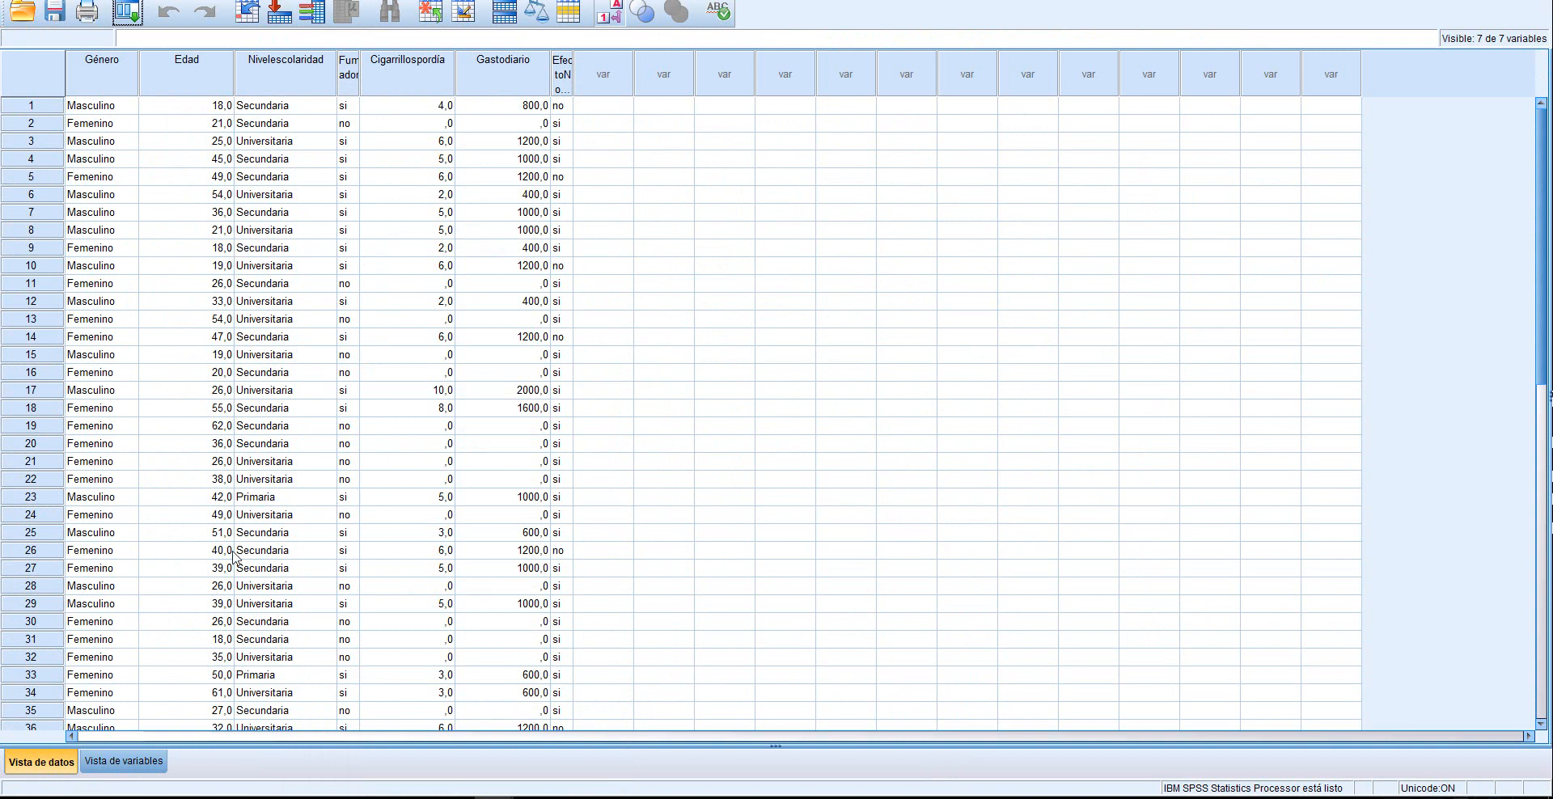
scroll(843, 544, down, 4)
scroll(843, 544, up, 4)
scroll(843, 543, down, 6)
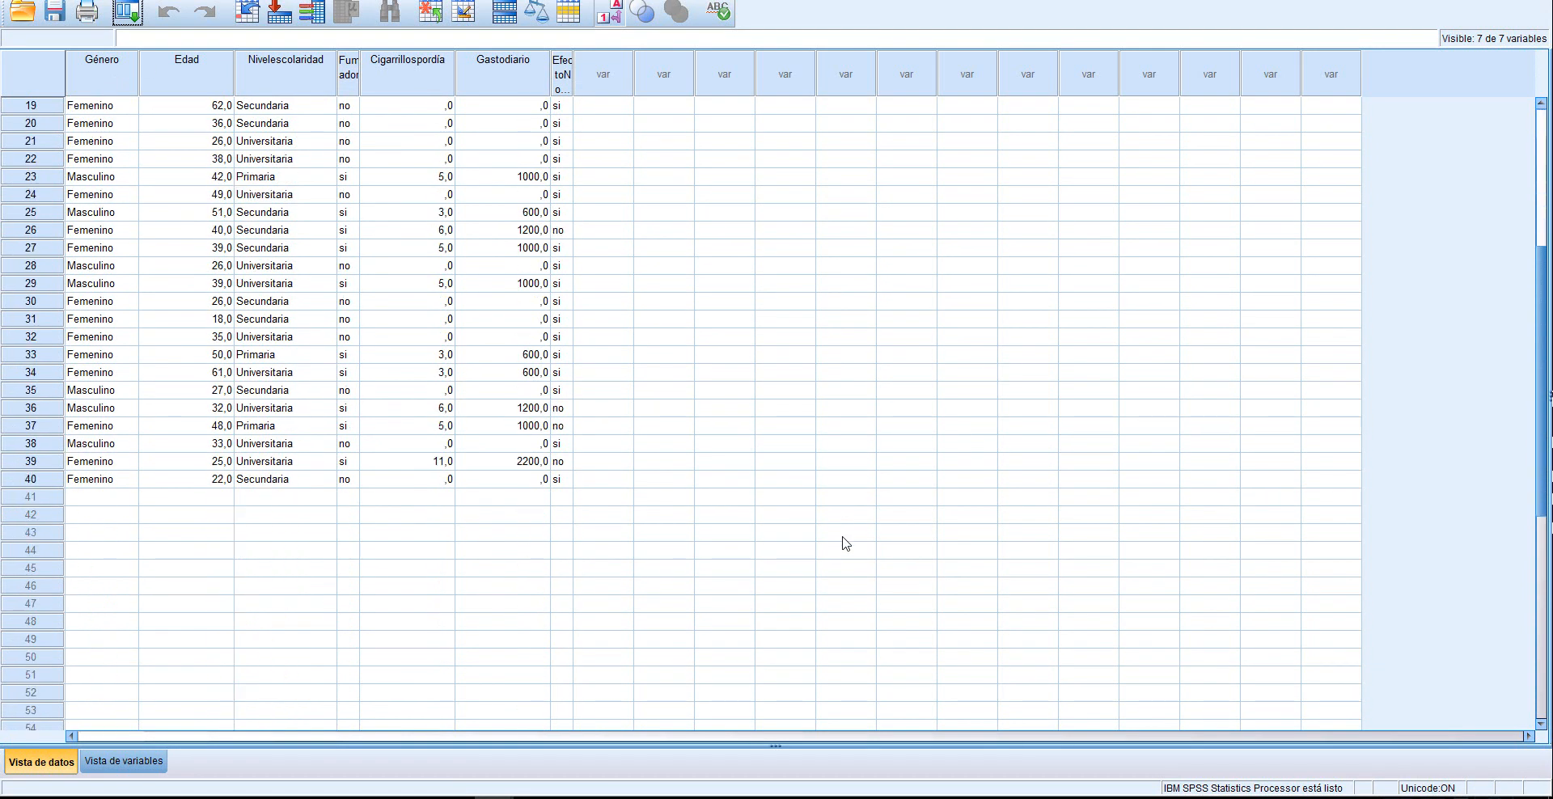
scroll(842, 544, up, 6)
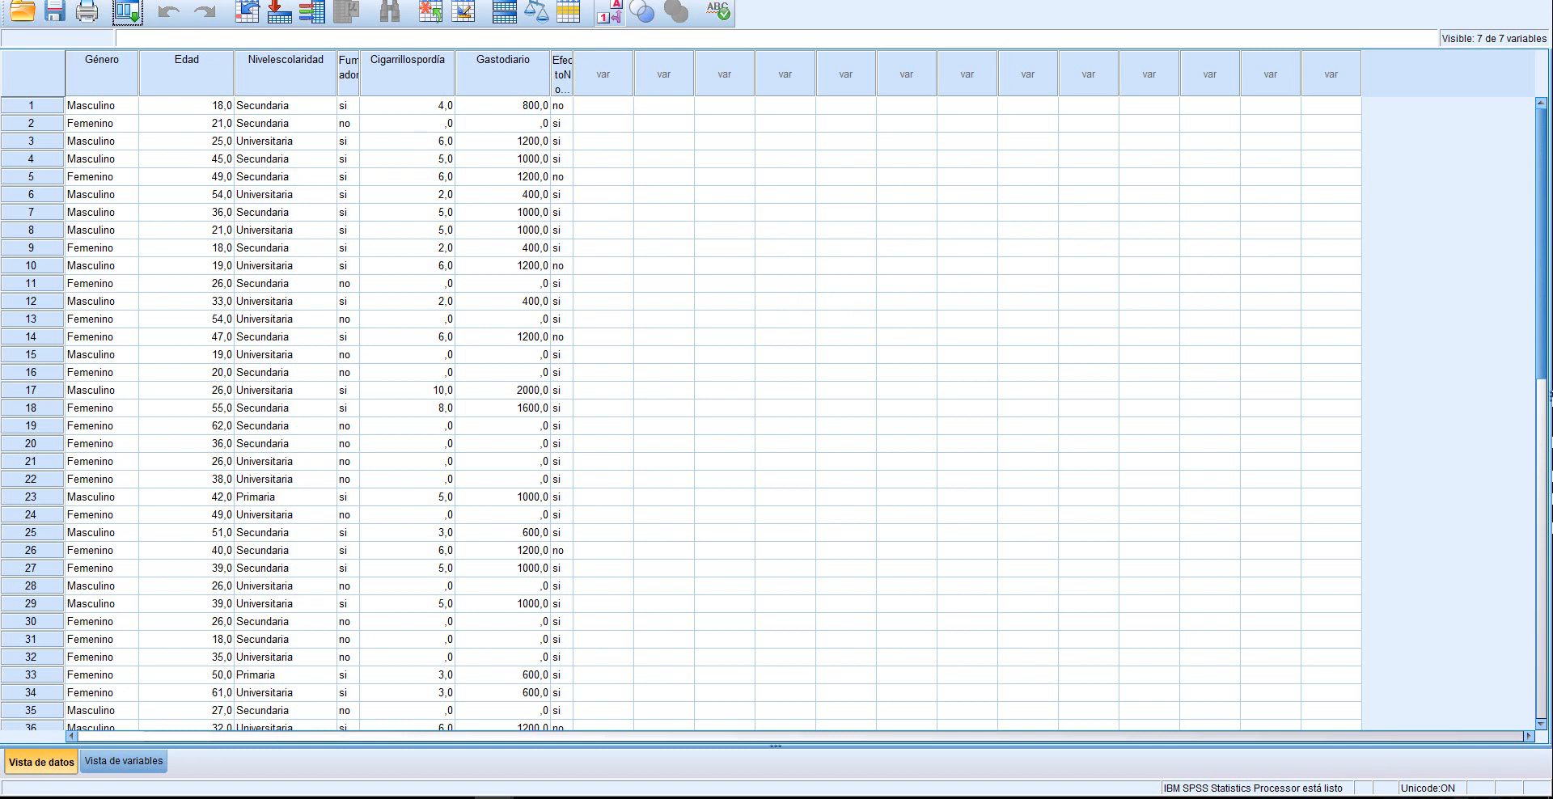
click(257, 1)
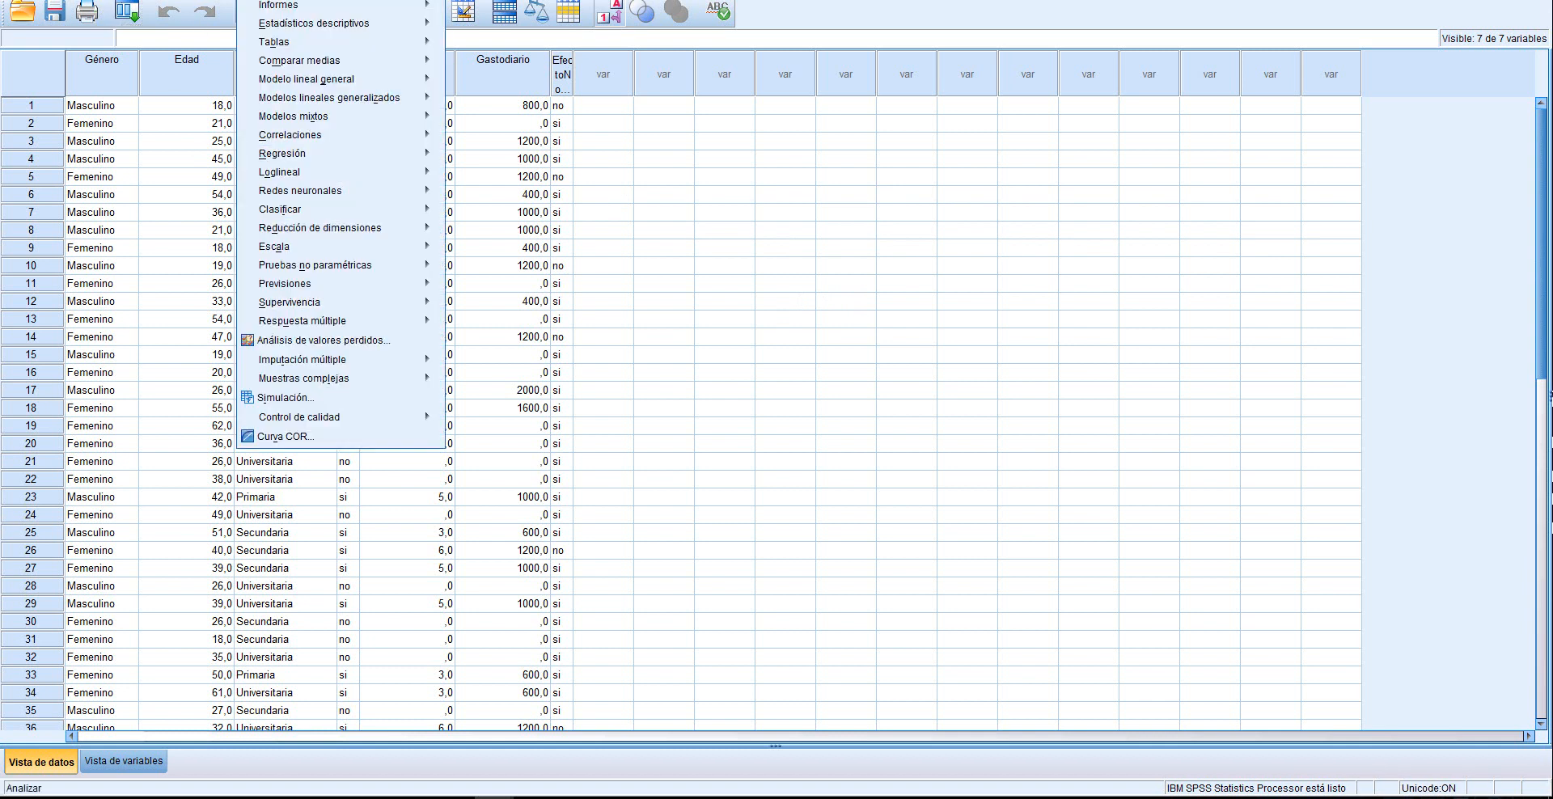
mouse_move(289, 24)
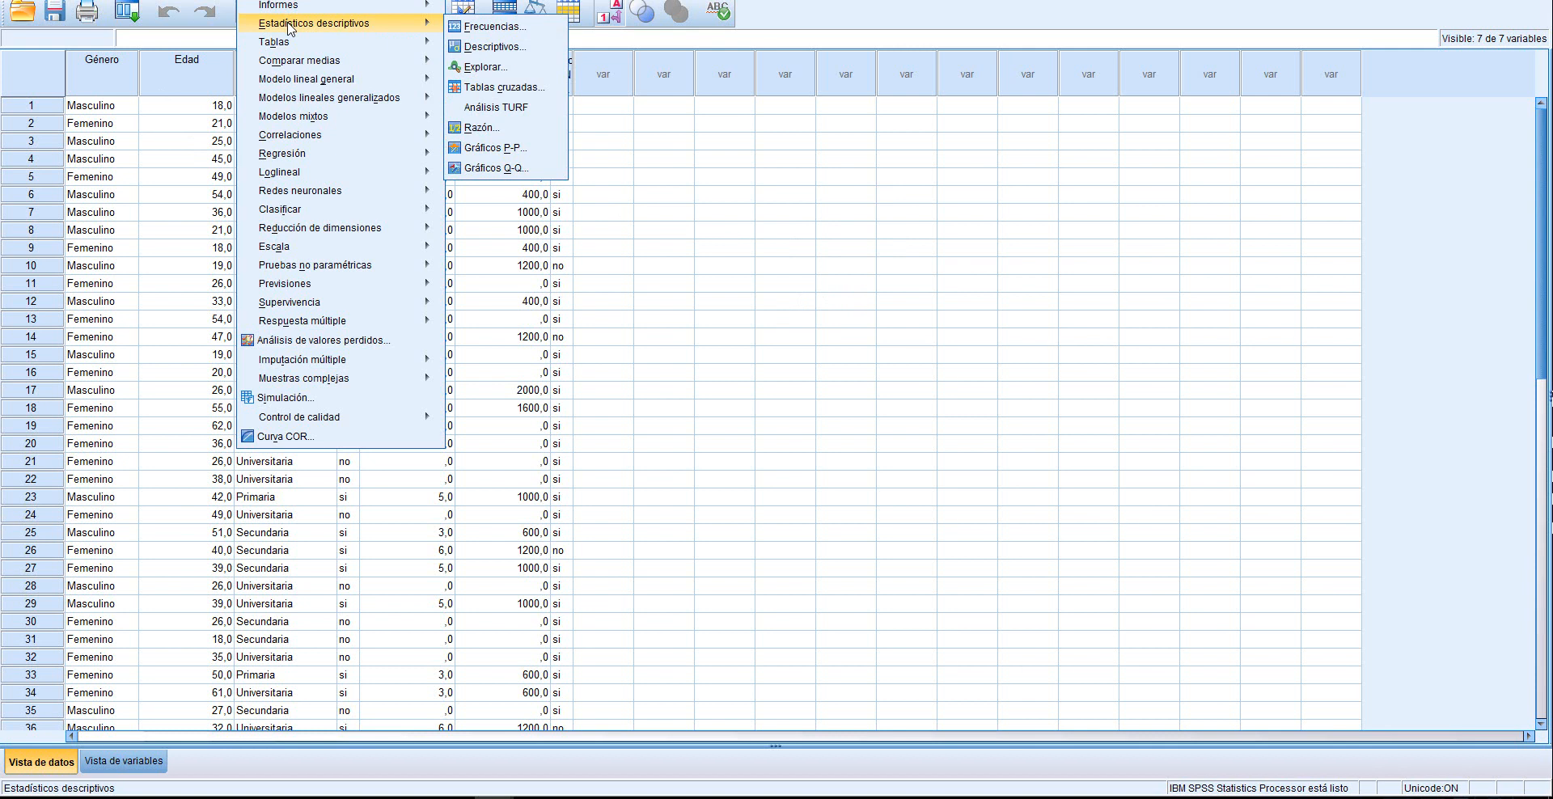
click(488, 26)
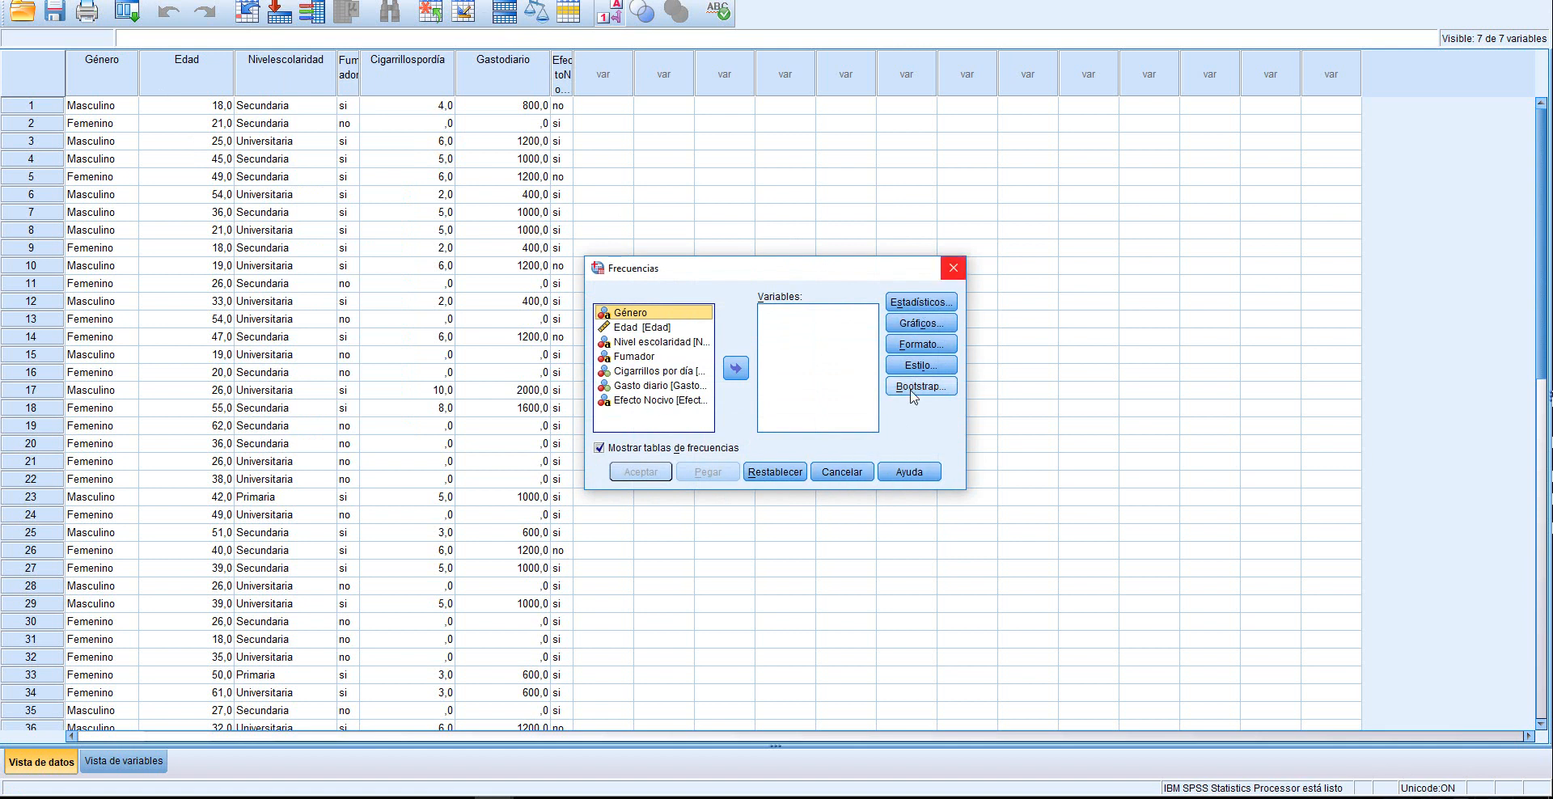
click(953, 268)
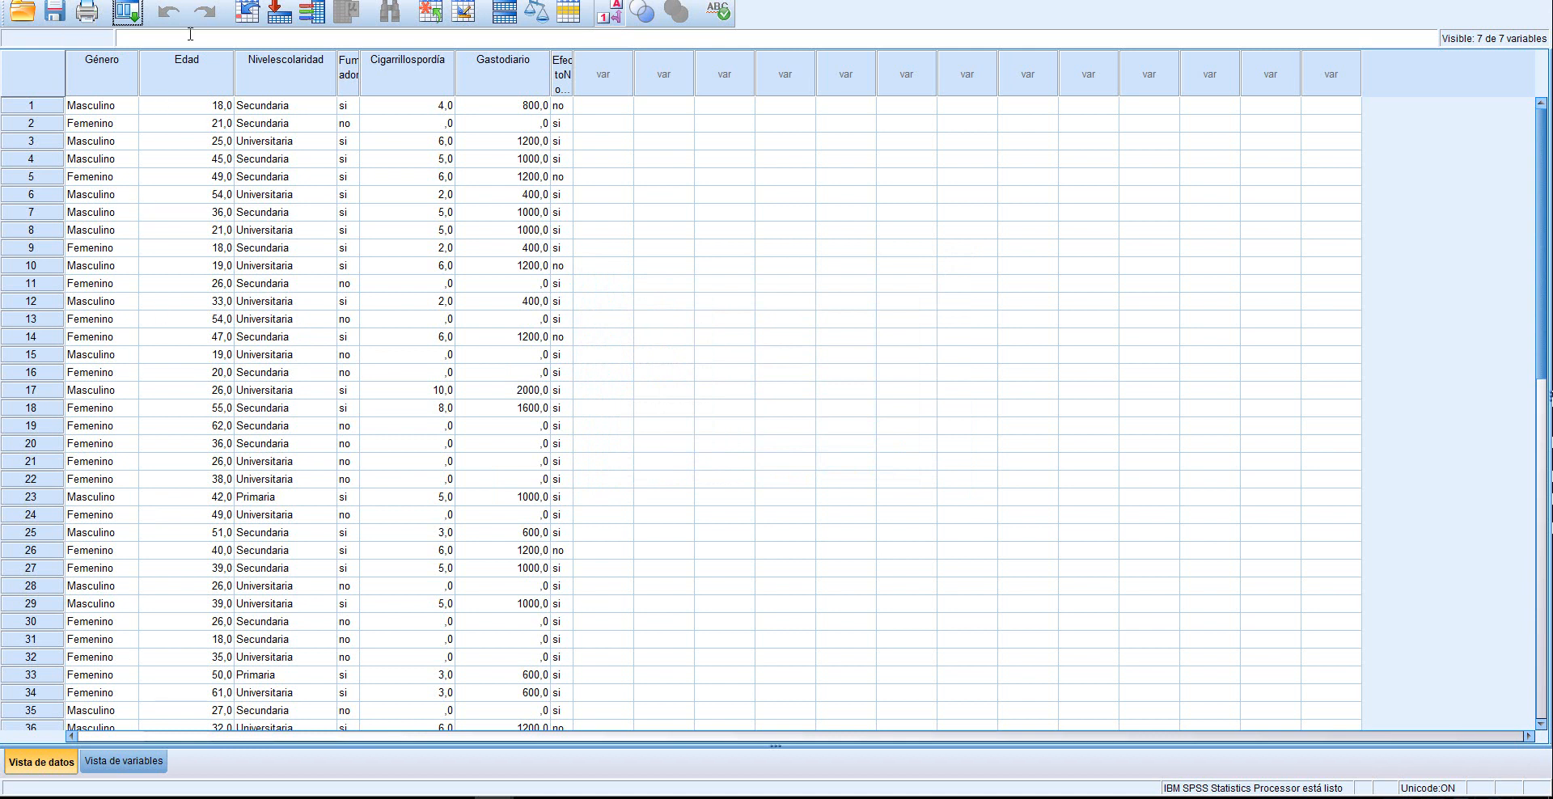
In the variable view, set the measurement level of the school-level variable (Nivel escolaridad) to Ordinal
click(123, 762)
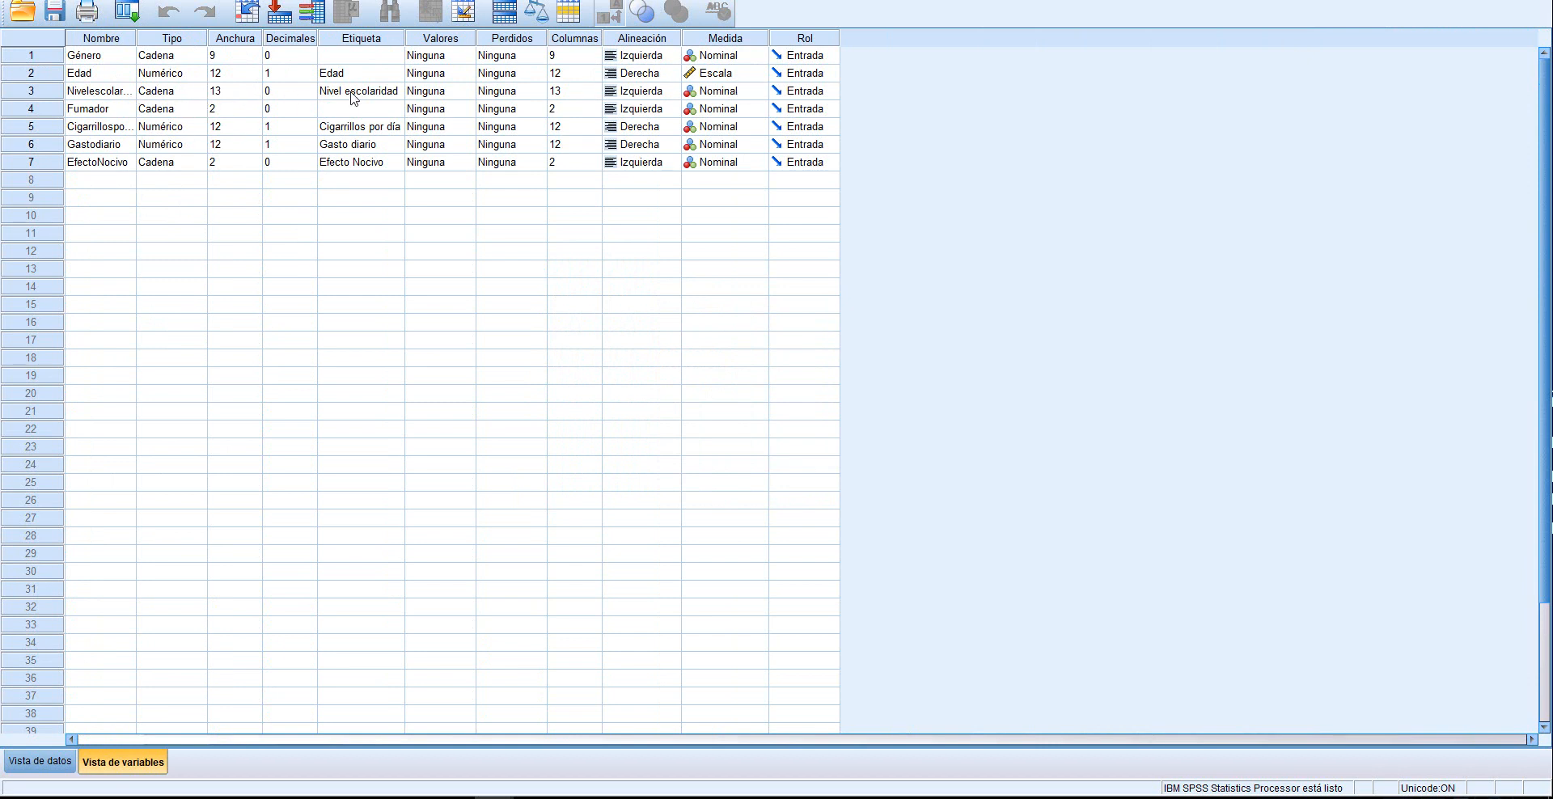
click(761, 94)
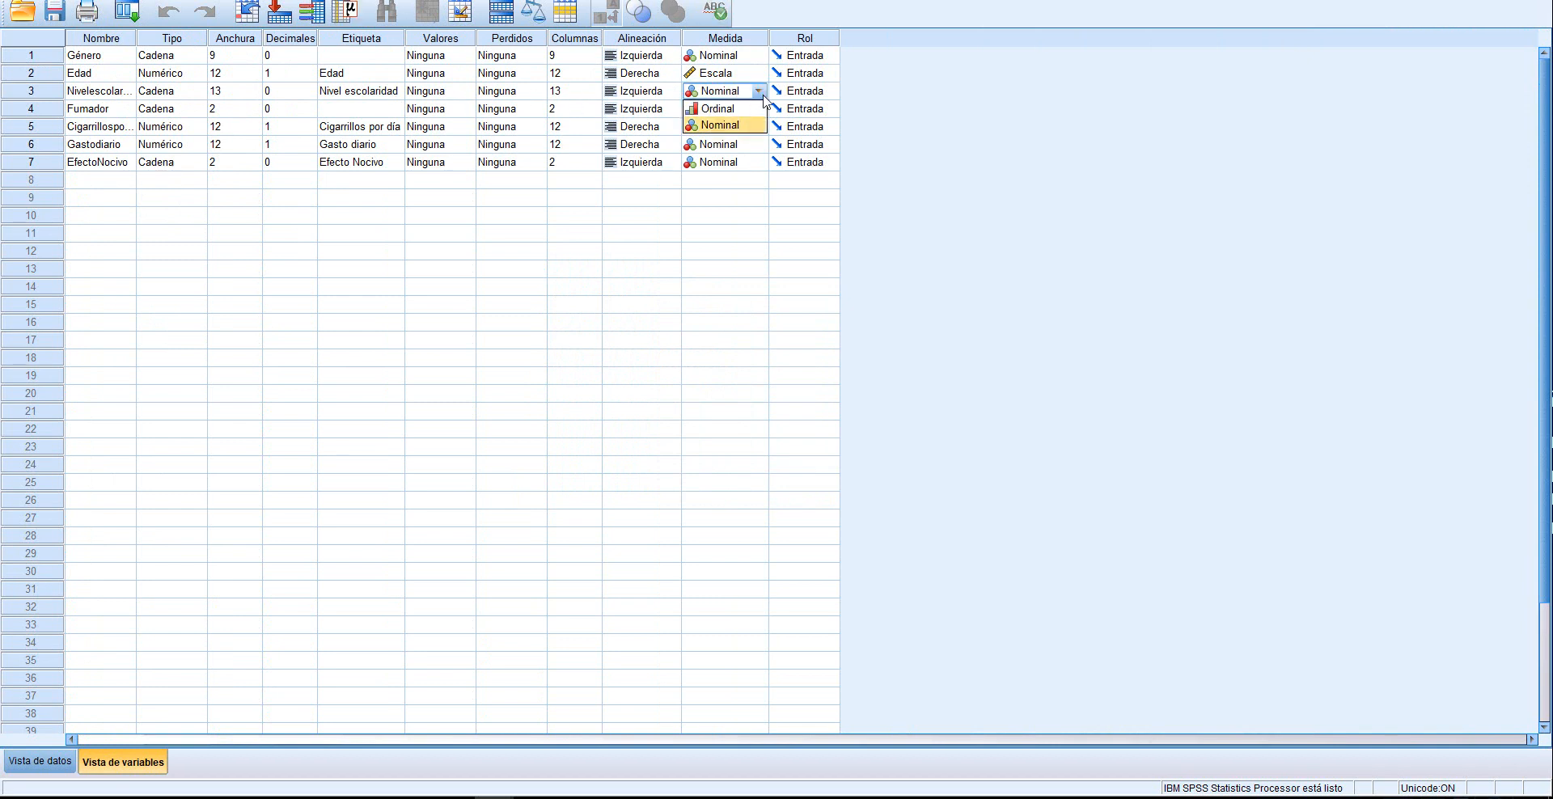
click(731, 118)
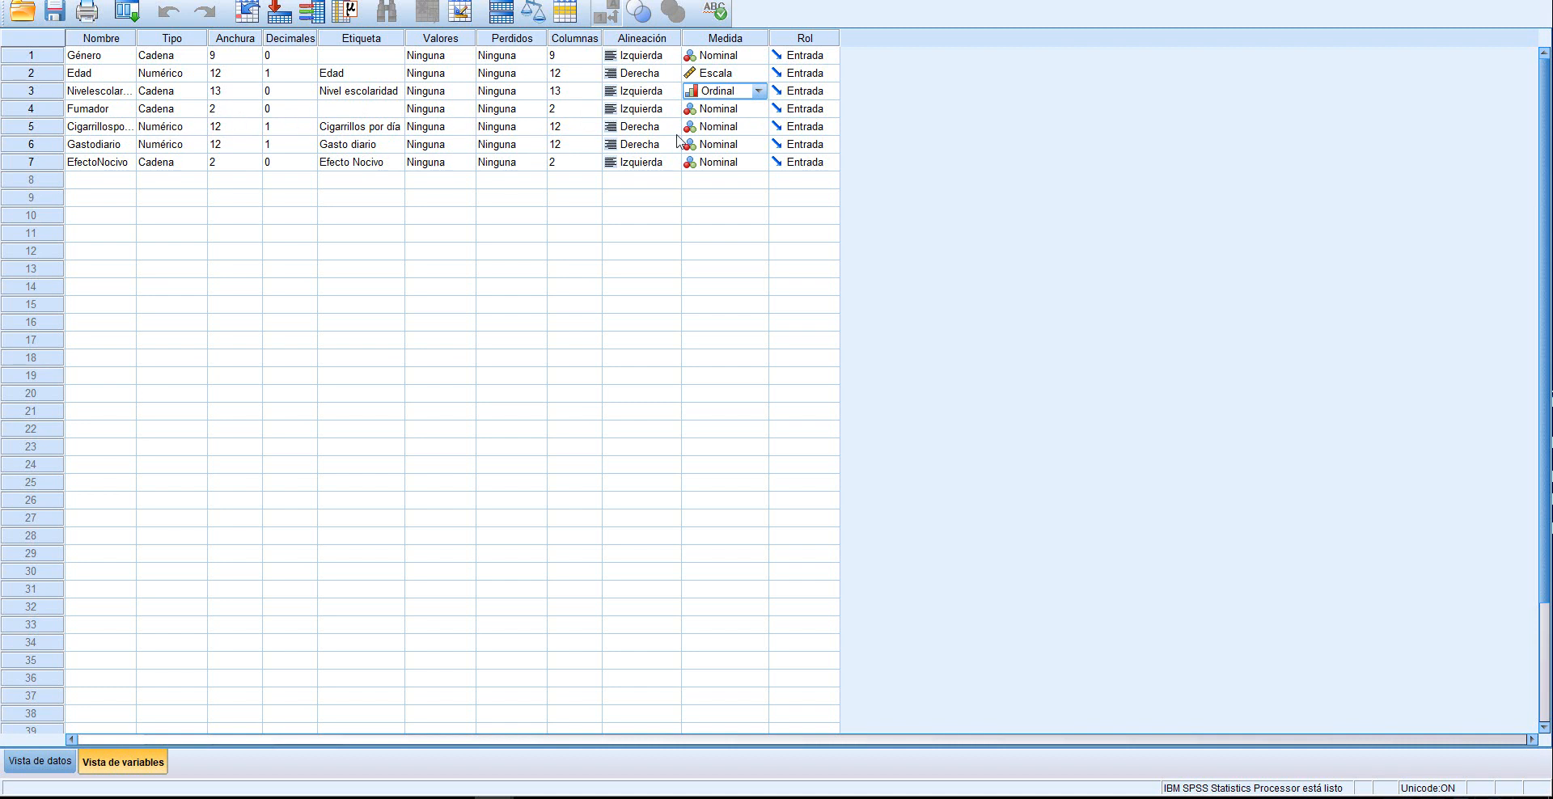
Set the measurement level of the Cigarrillos por día and Gasto diario variables to Escala
click(763, 128)
click(719, 144)
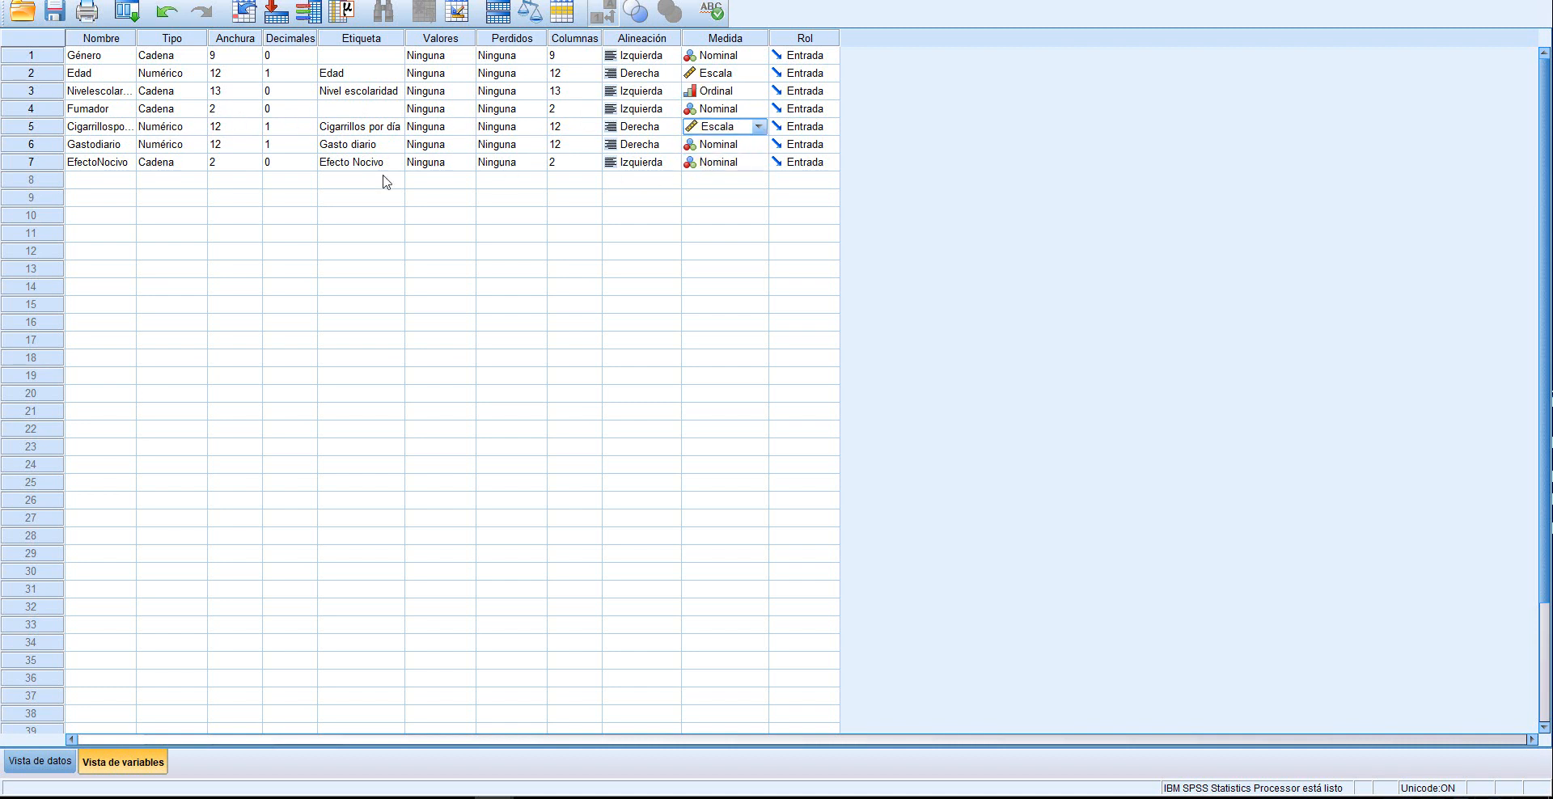
click(764, 145)
click(732, 162)
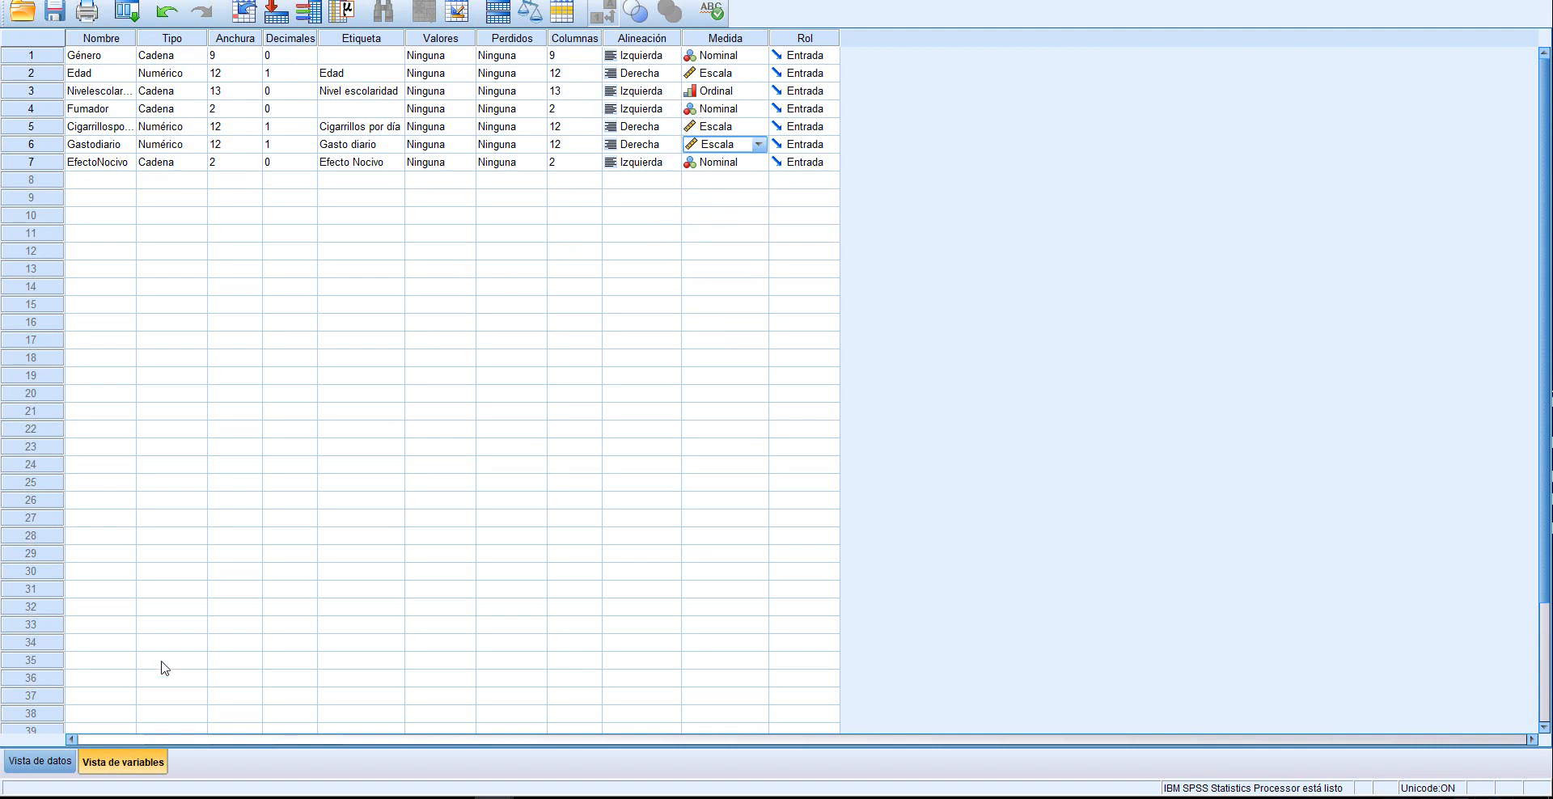
Start a Frecuencias analysis from the data view with Edad, Cigarrillos por día and Gasto diario as its variables
click(45, 765)
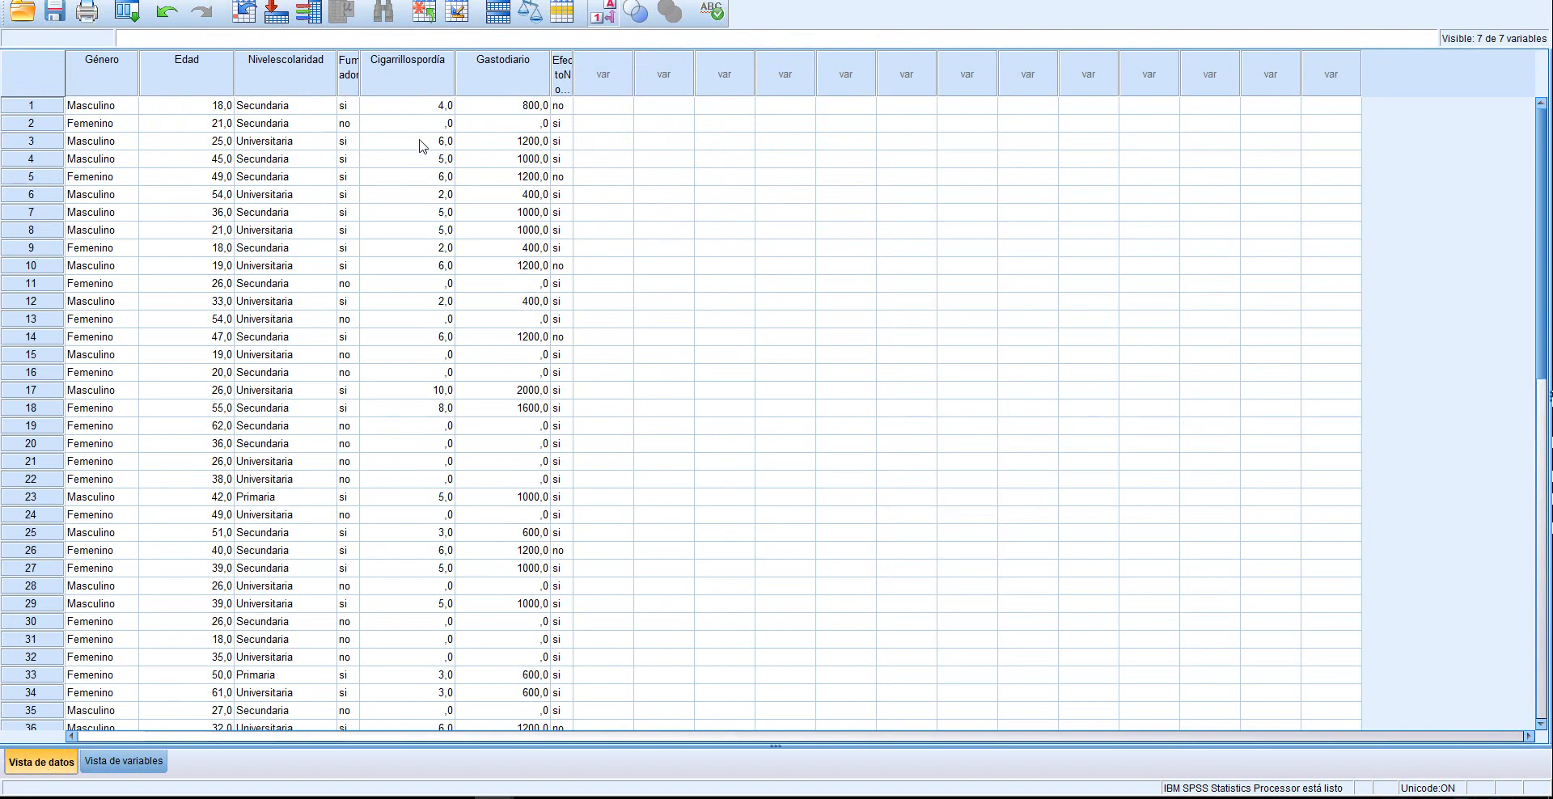
click(249, 1)
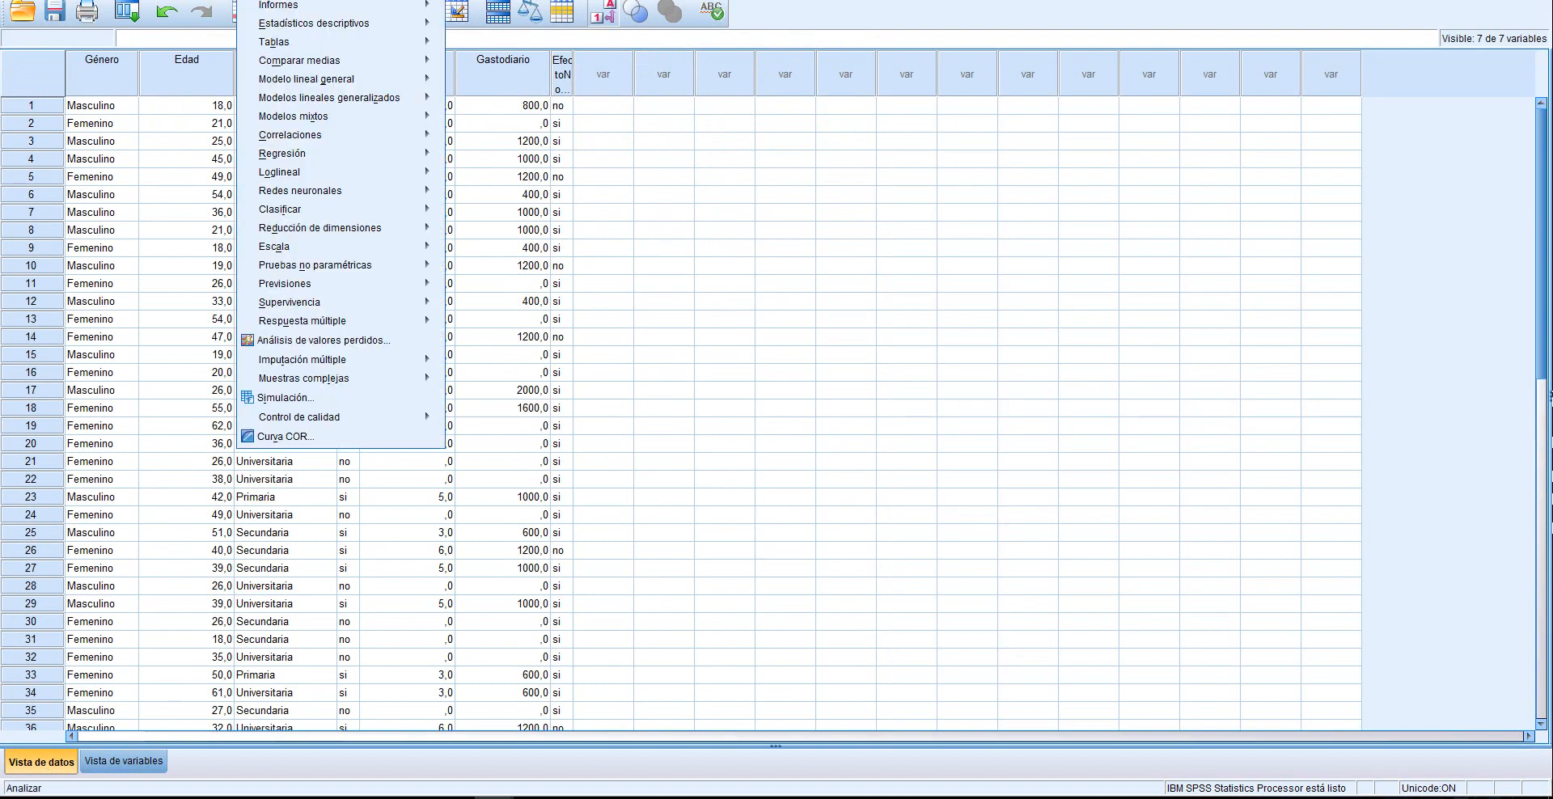
mouse_move(326, 27)
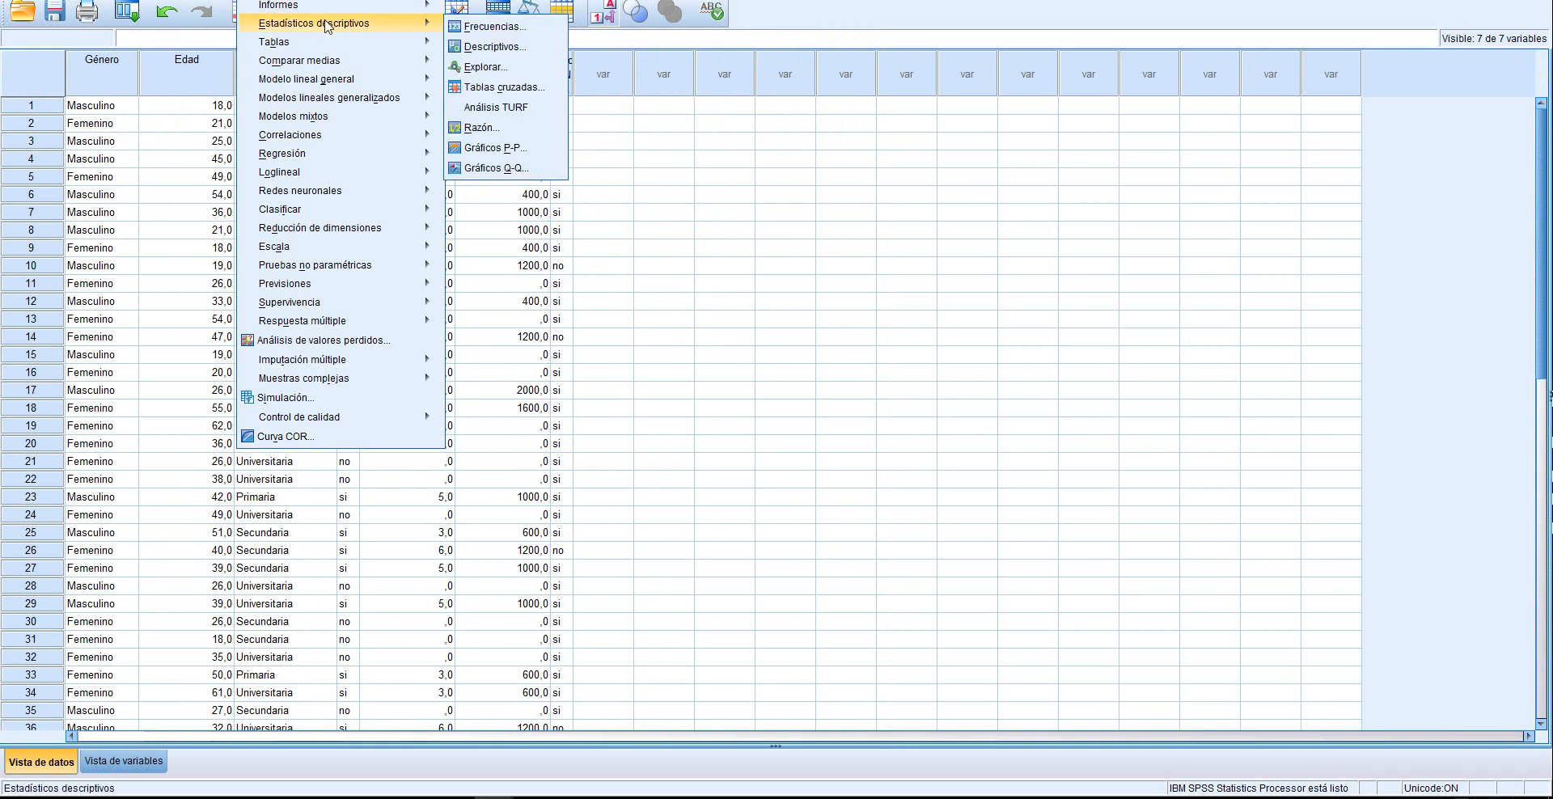
click(511, 33)
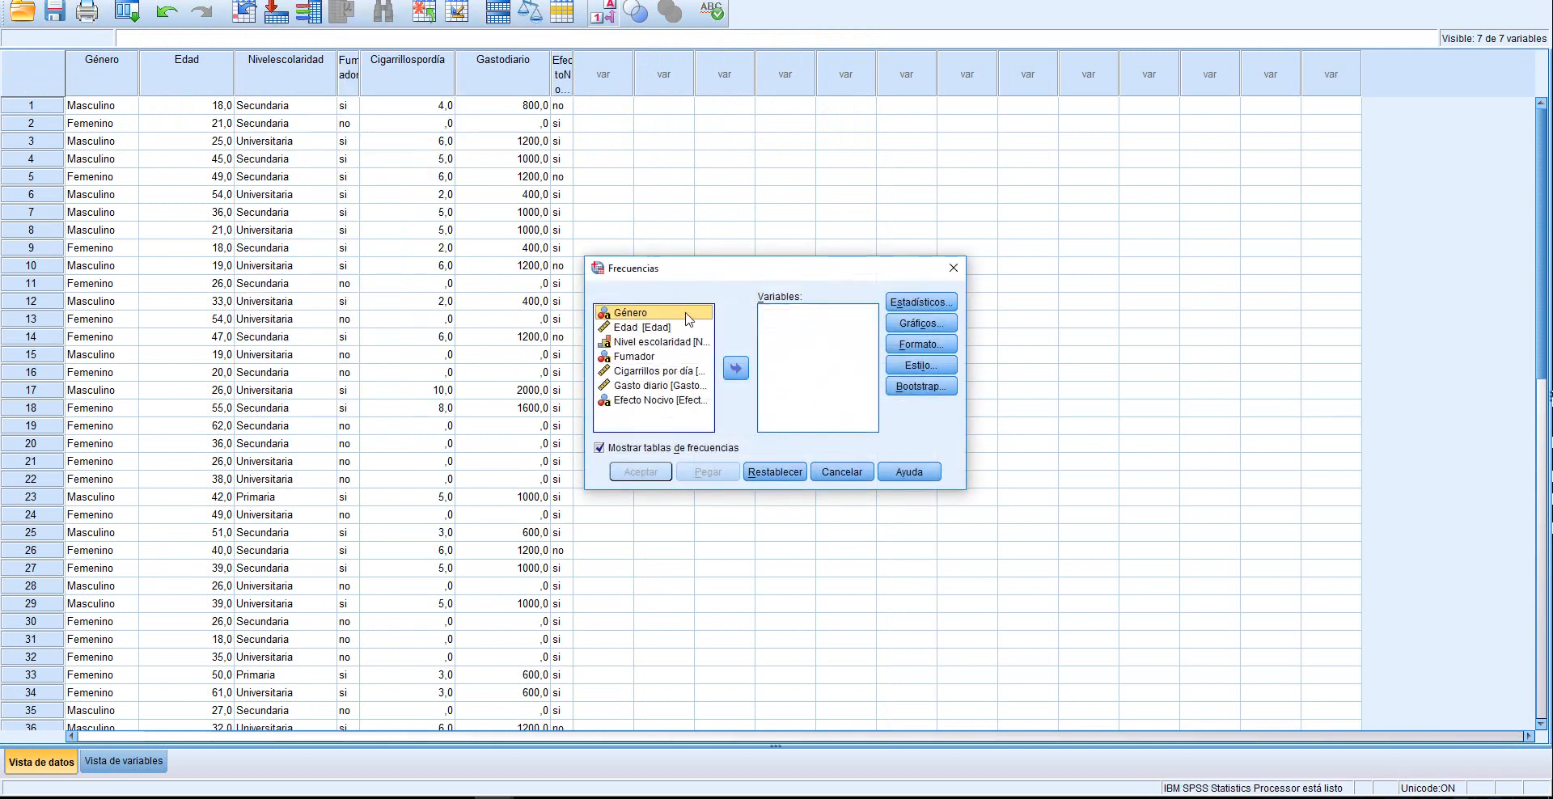
click(639, 328)
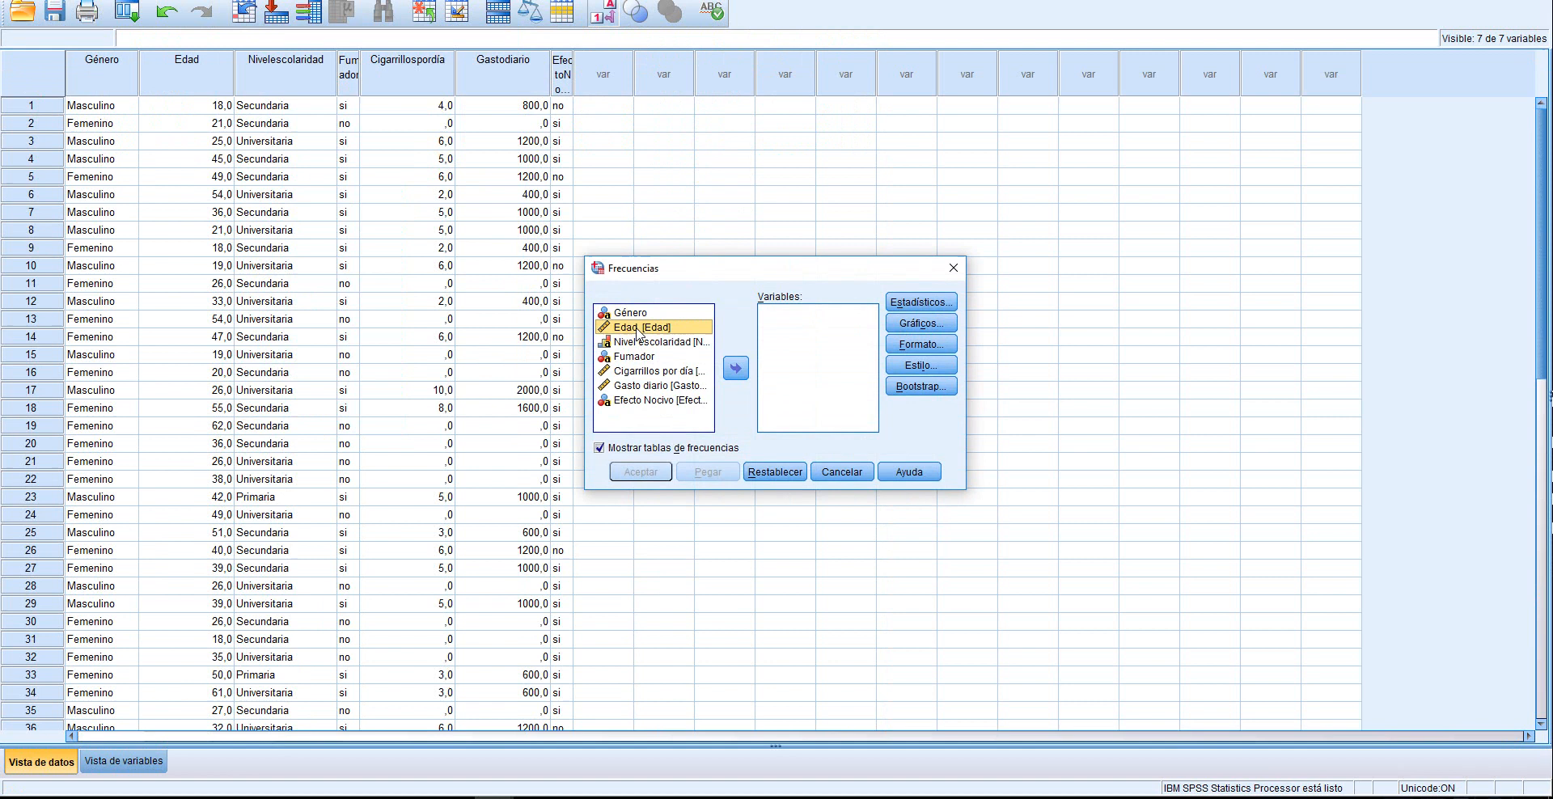
click(736, 369)
click(632, 358)
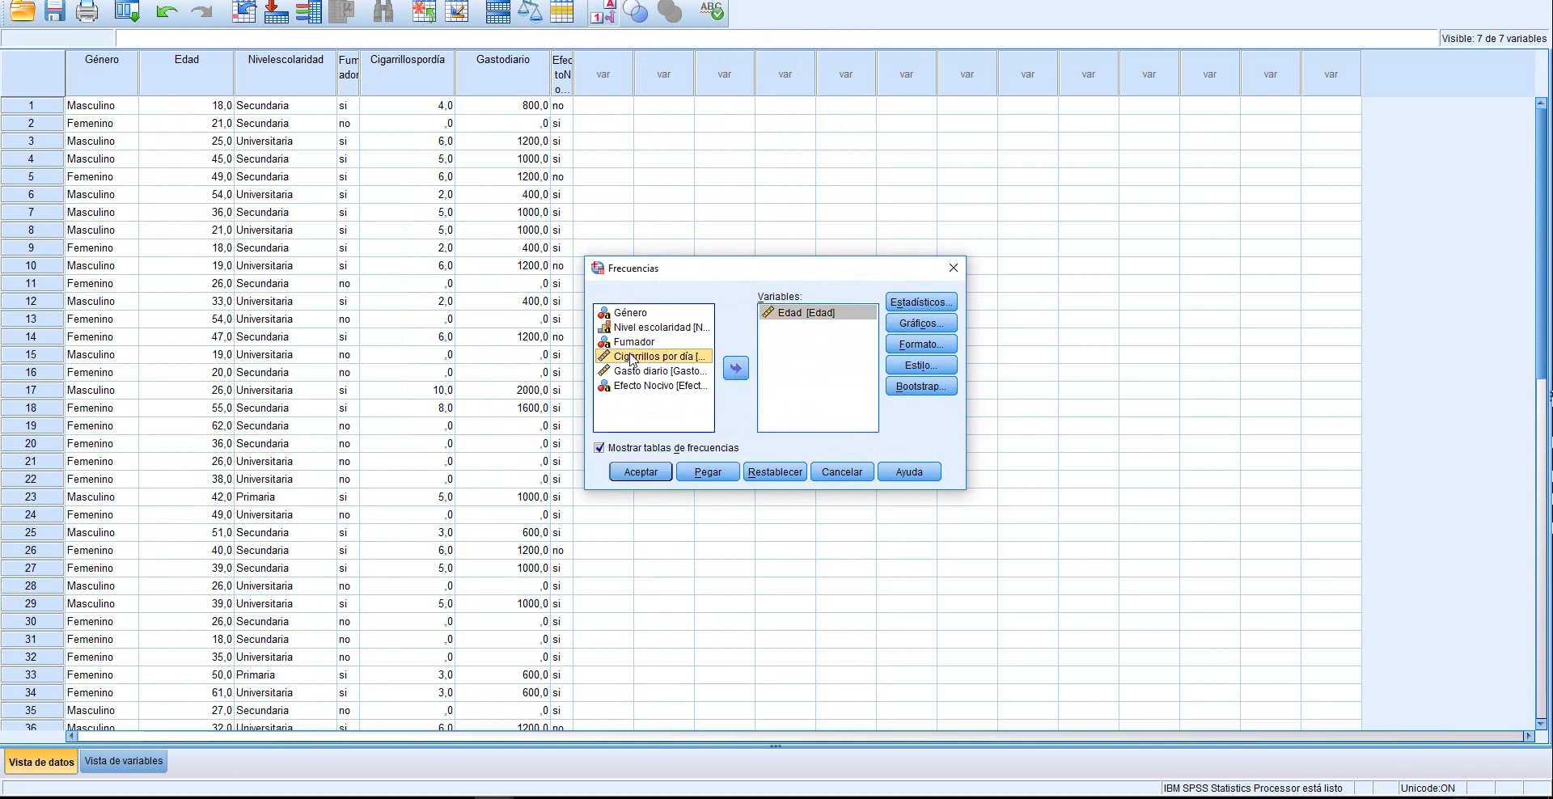
click(736, 369)
click(644, 358)
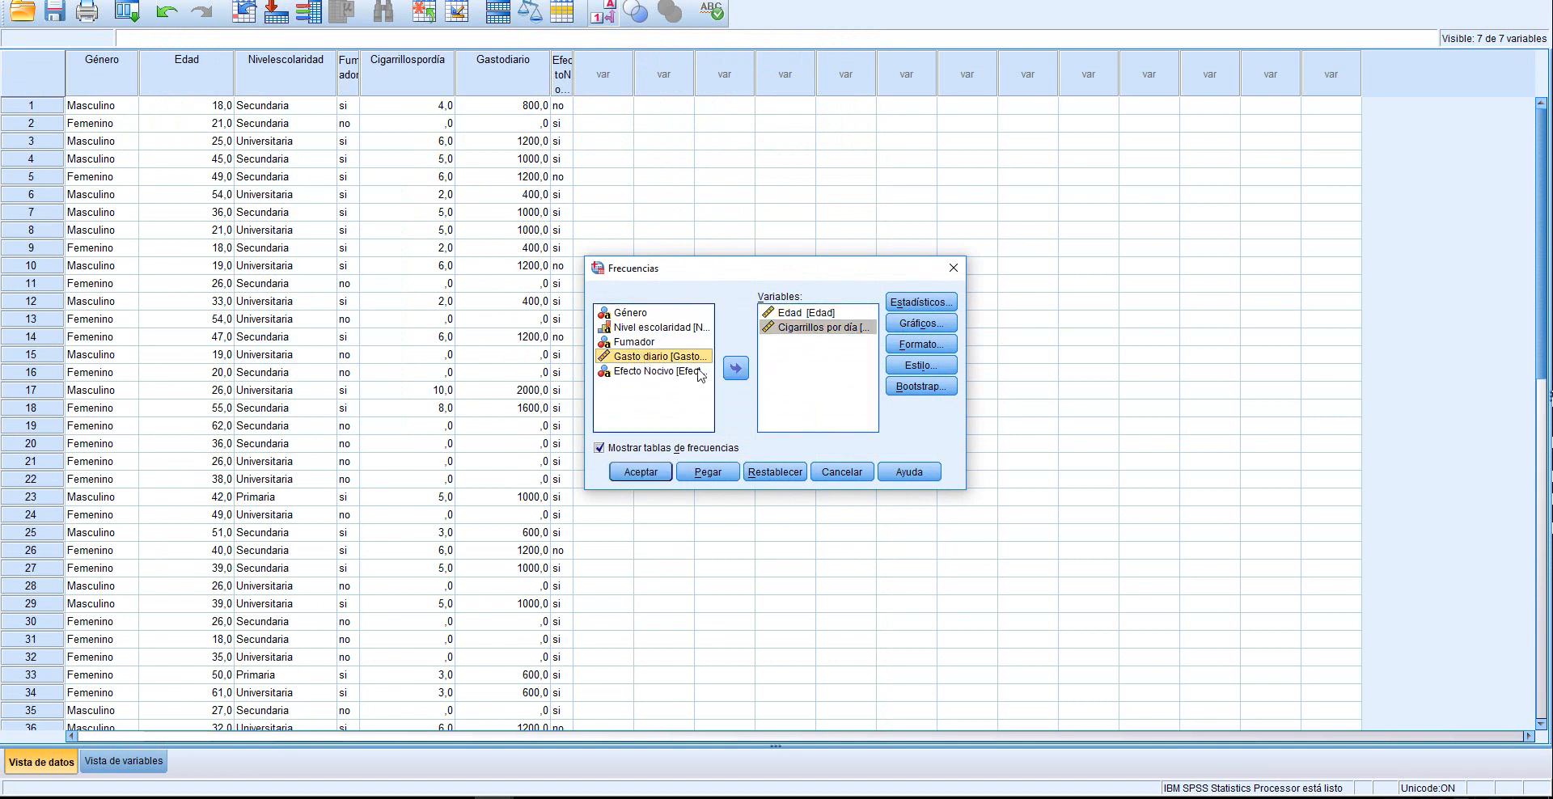
click(735, 369)
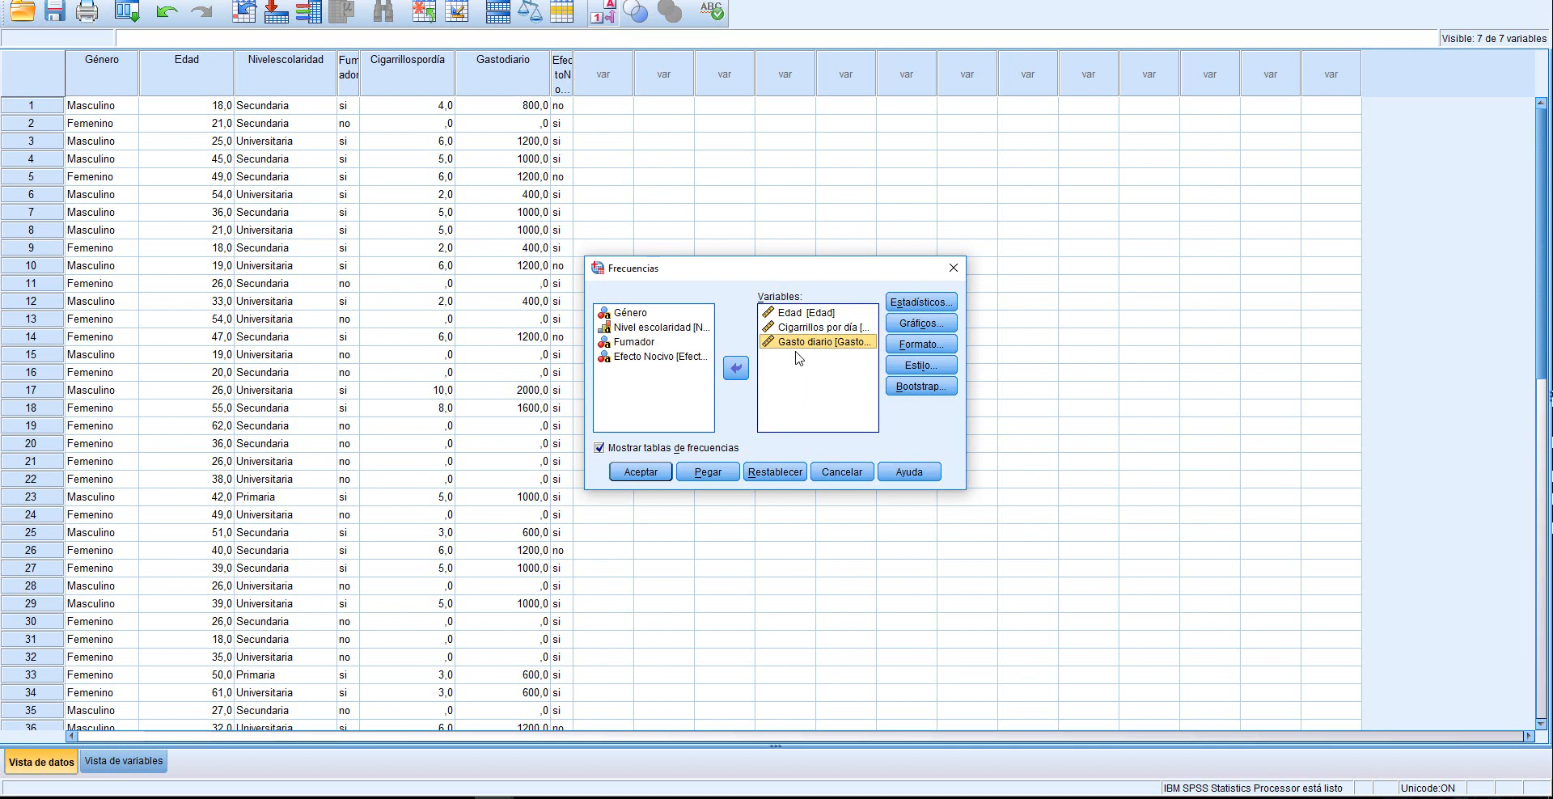
Include Media, Mediana, Moda and Desviación estándar in the statistics of the frequency analysis
click(908, 306)
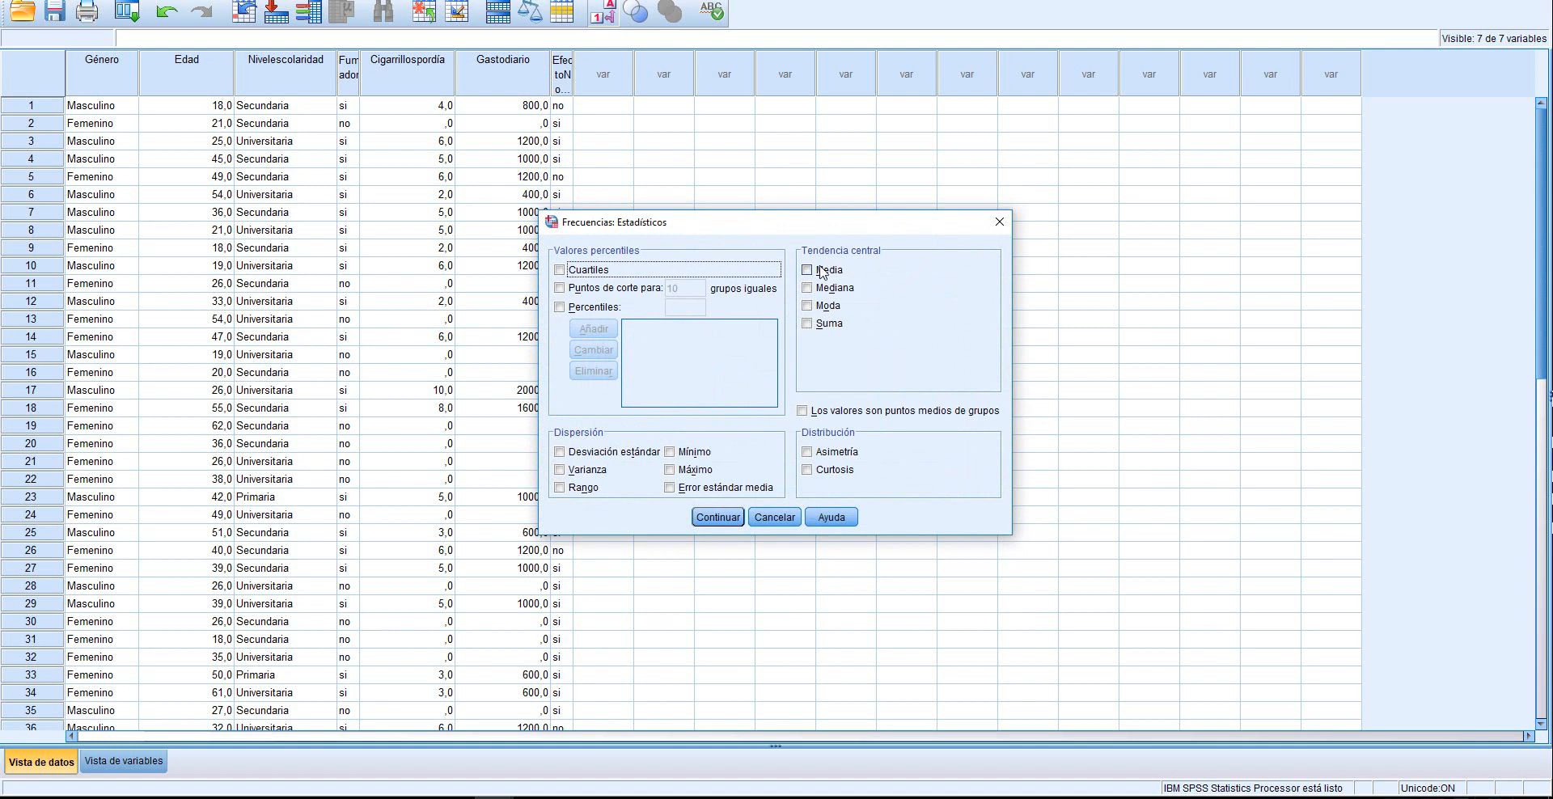
click(810, 273)
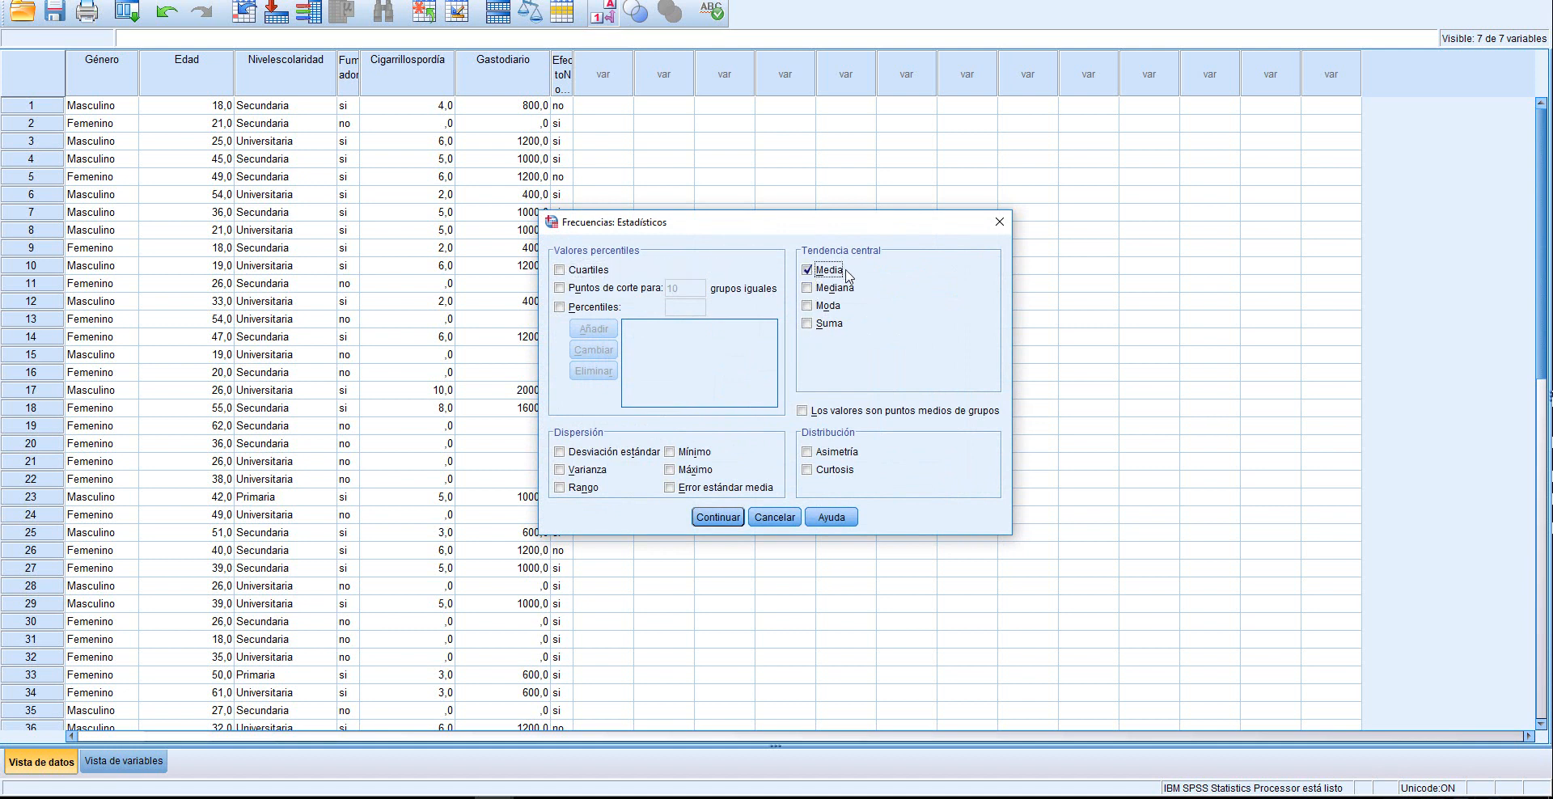
click(810, 289)
click(813, 308)
click(561, 453)
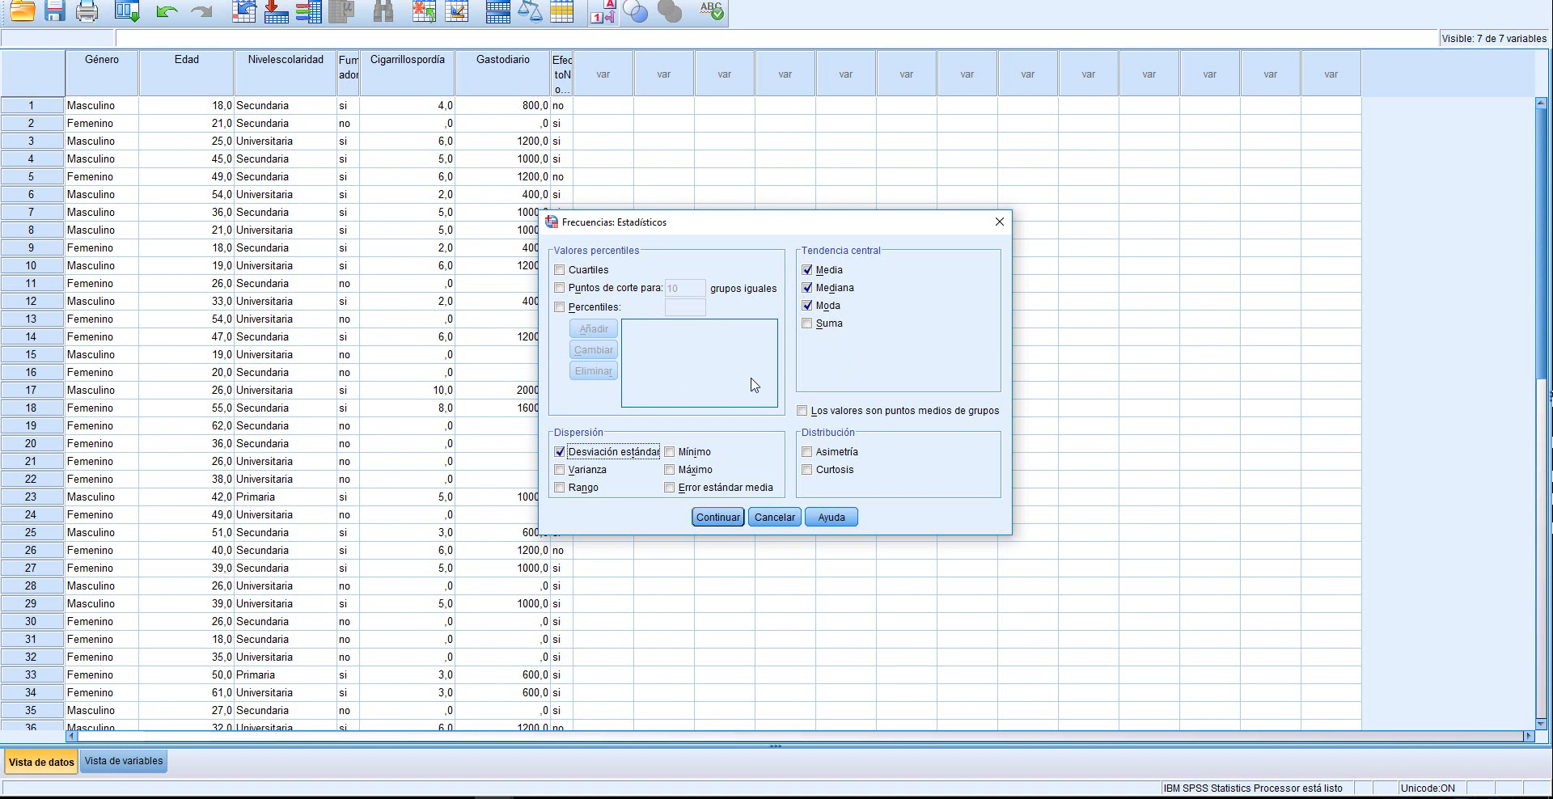
click(721, 518)
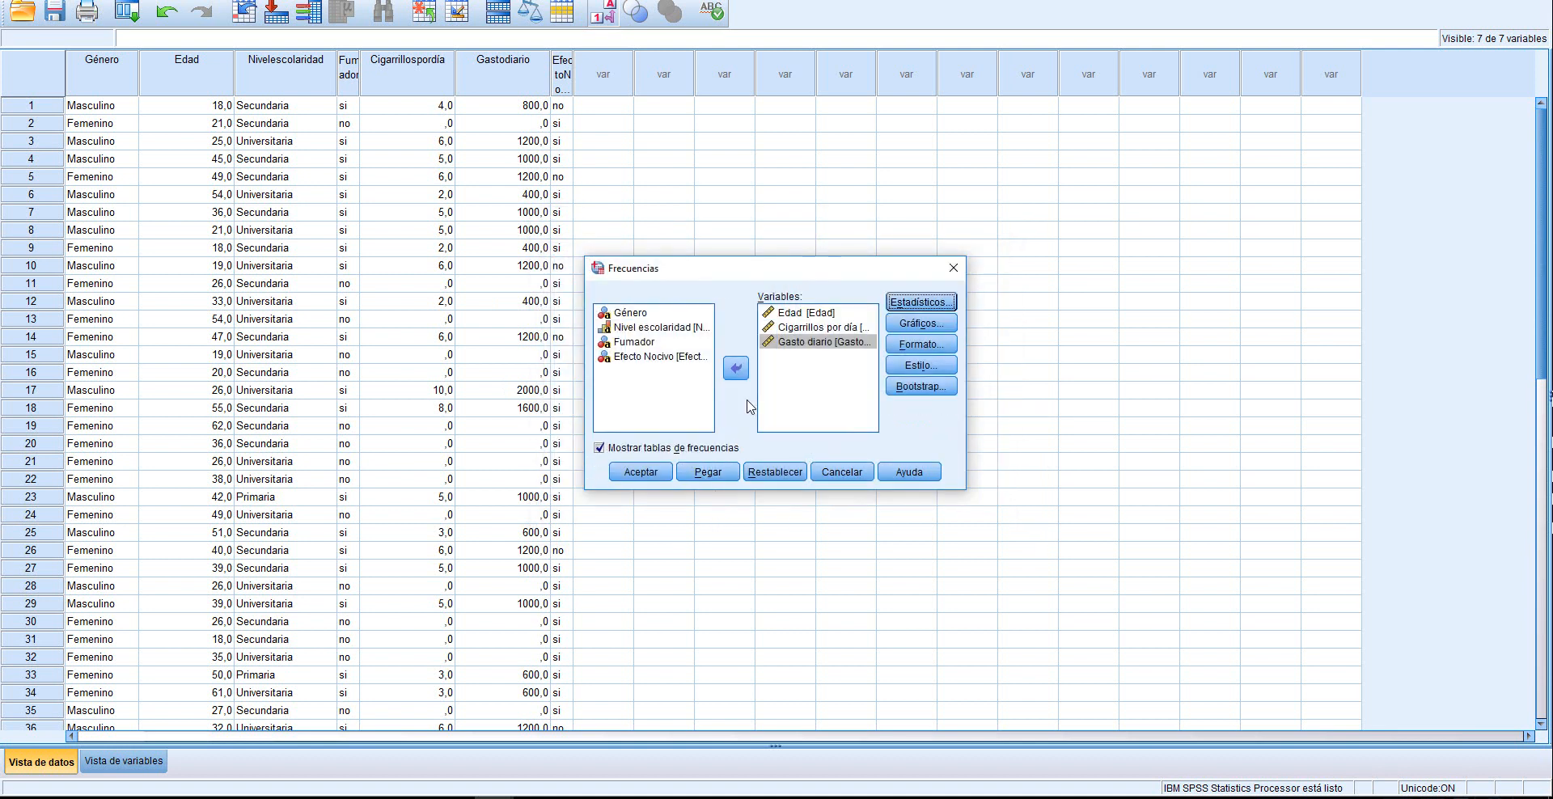
Keep the chart type at Ninguno and run the frequency analysis
click(924, 324)
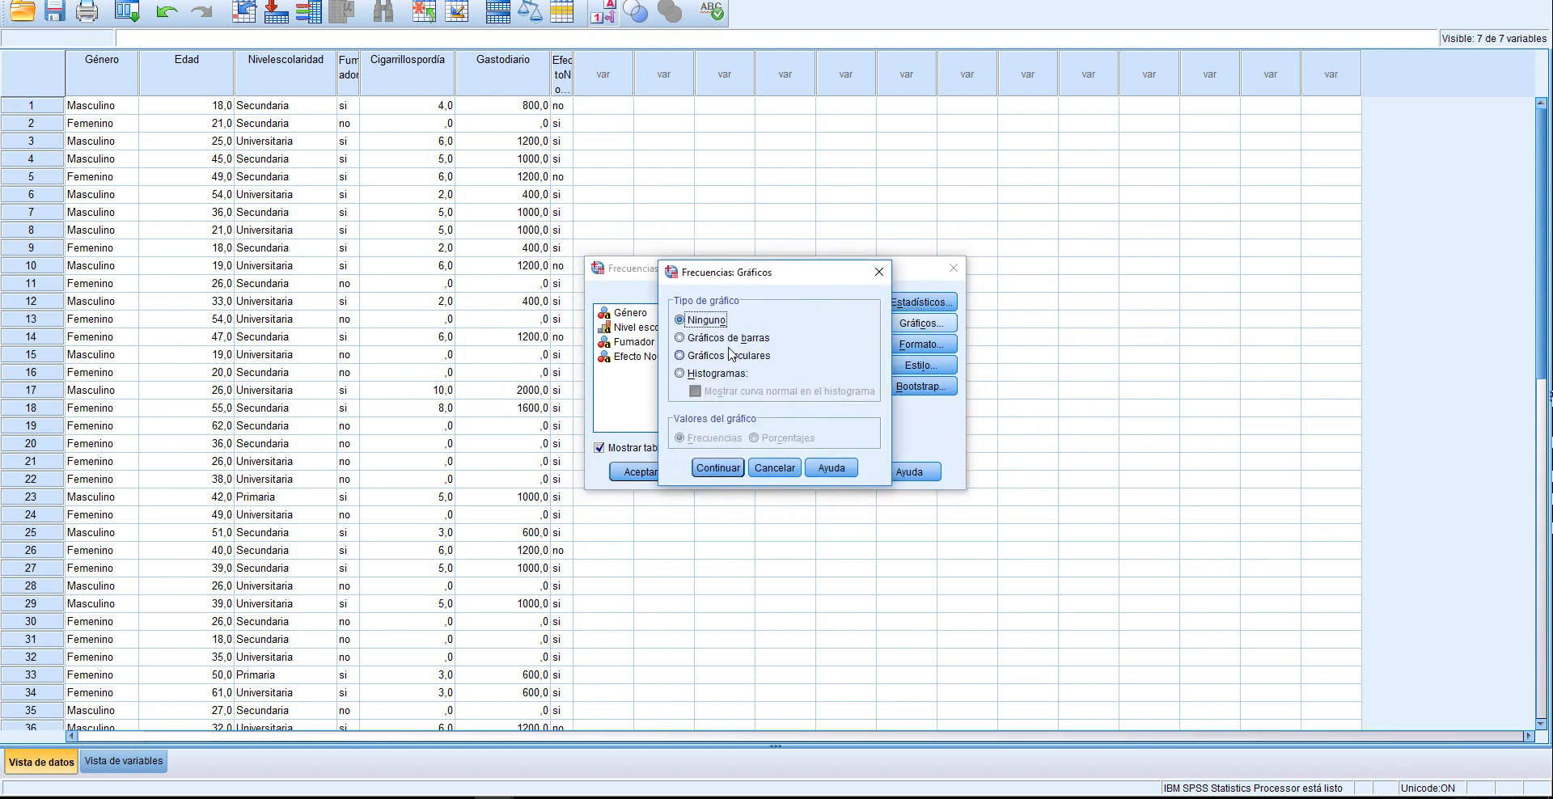
click(717, 471)
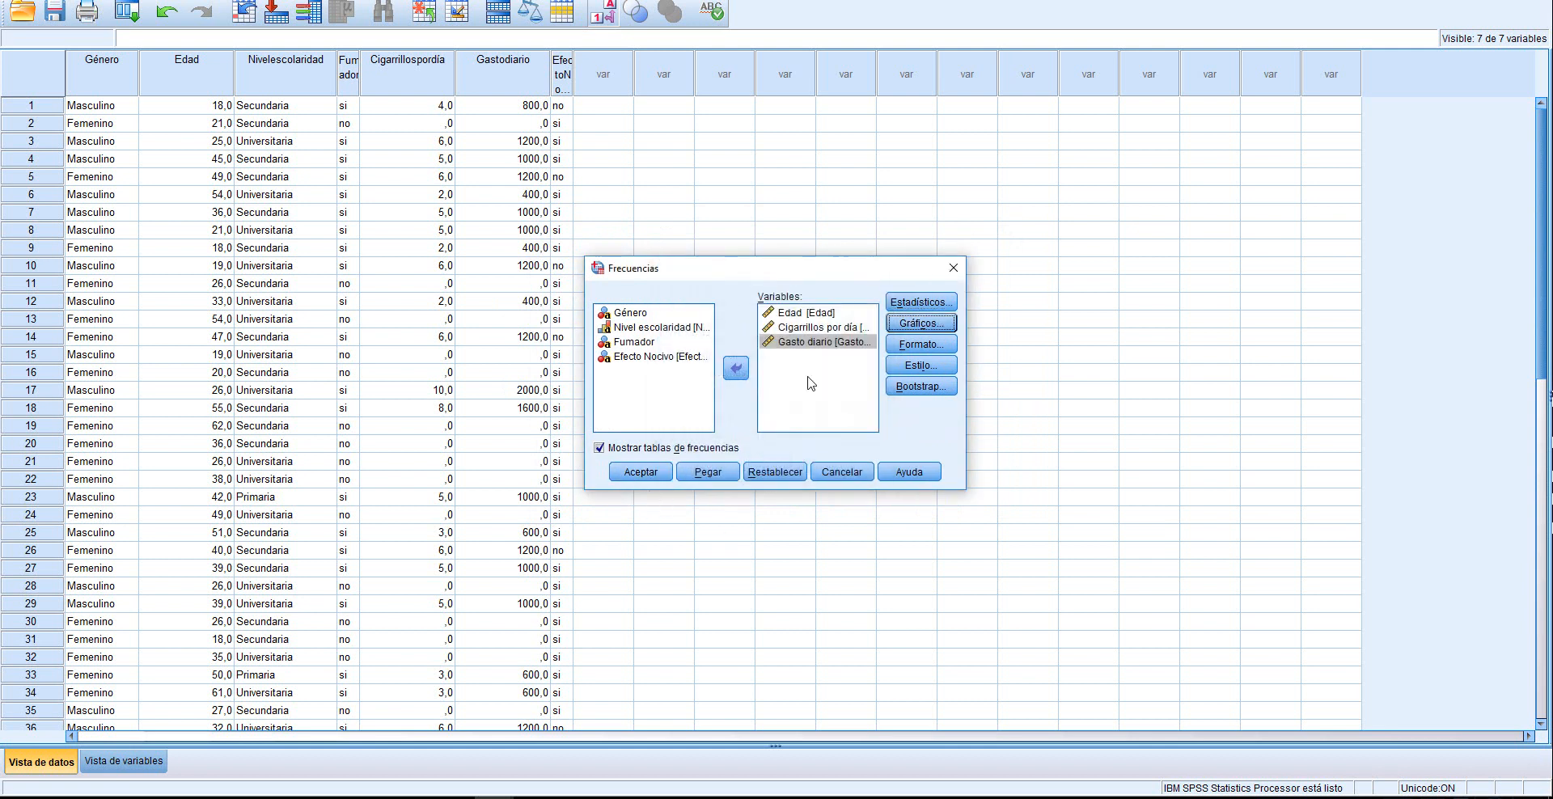
click(641, 471)
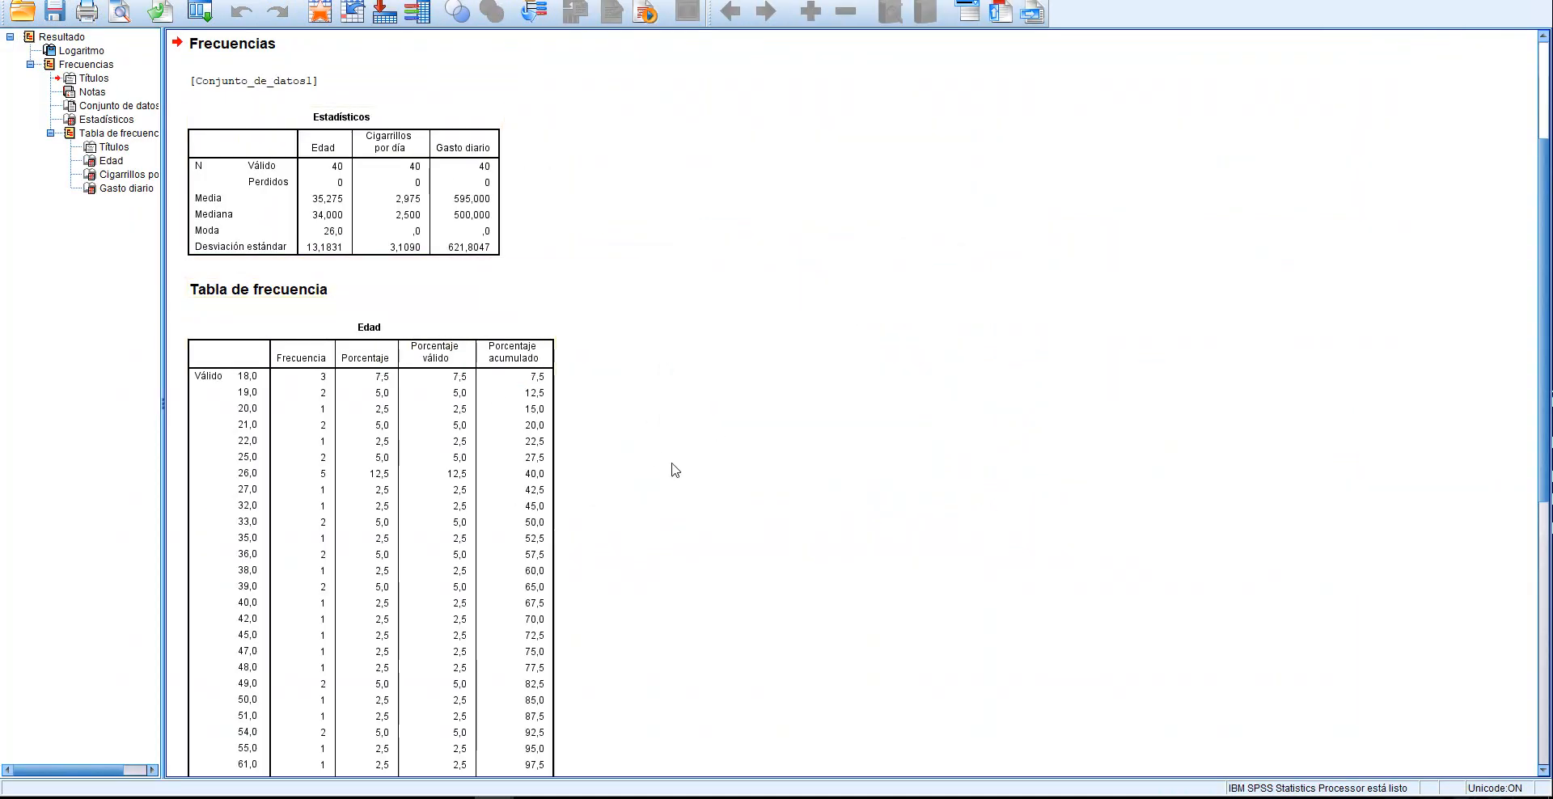
Look over the frequency tables in the output and copy the Edad table
scroll(656, 304, down, 3)
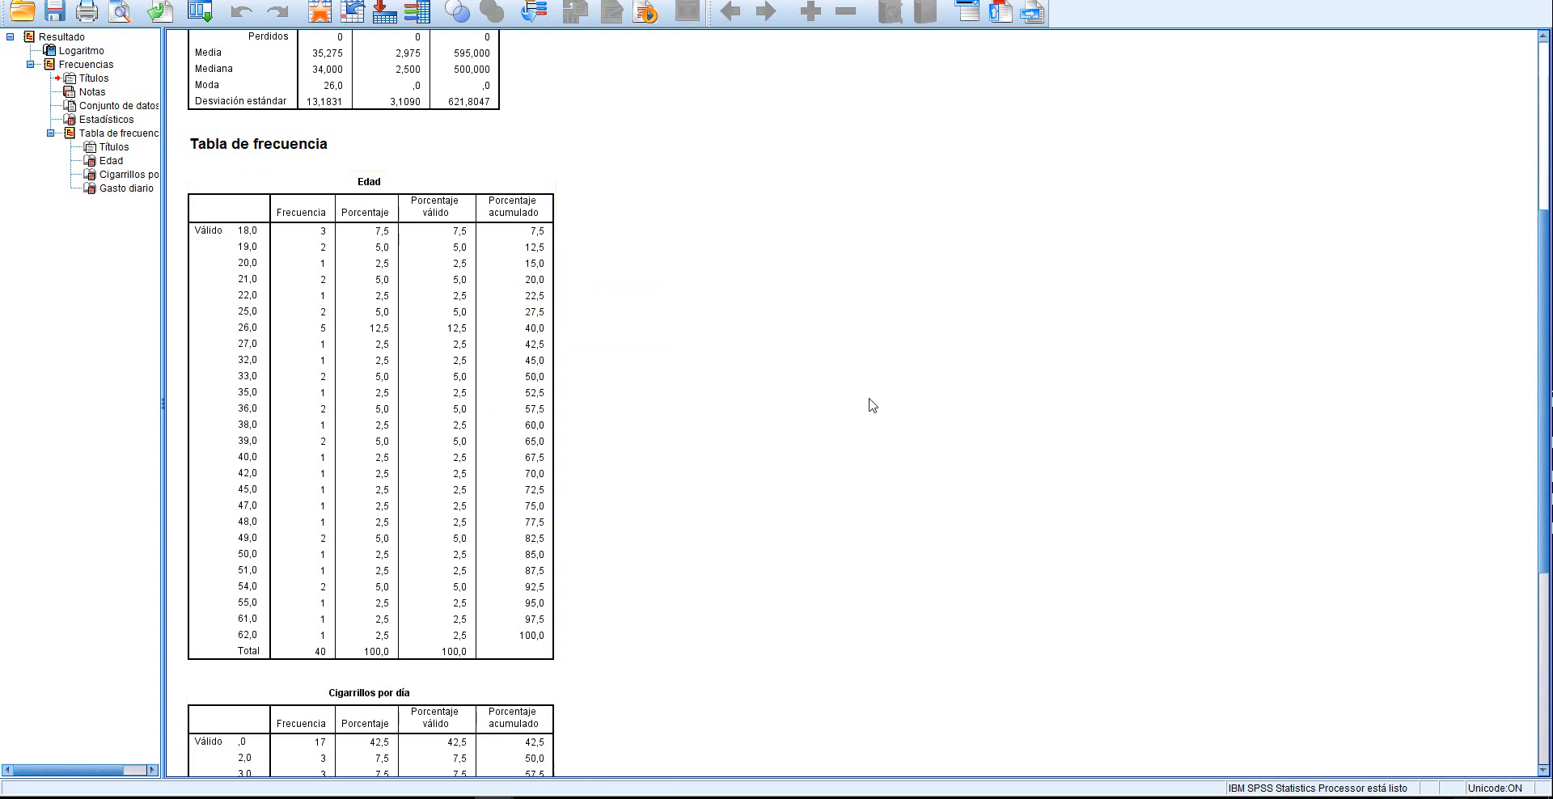
scroll(884, 405, down, 3)
scroll(852, 398, up, 3)
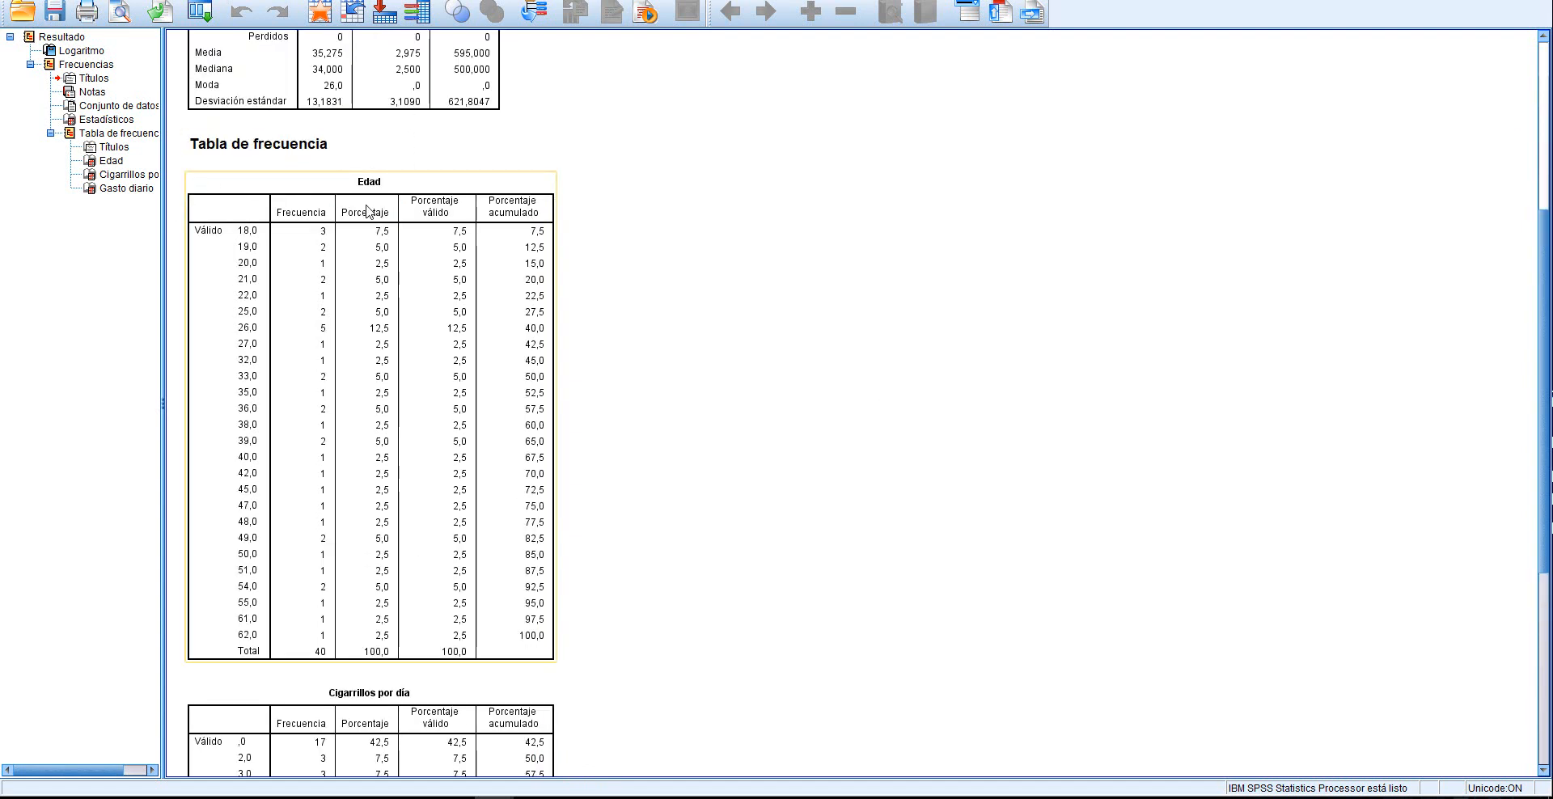
right_click(250, 184)
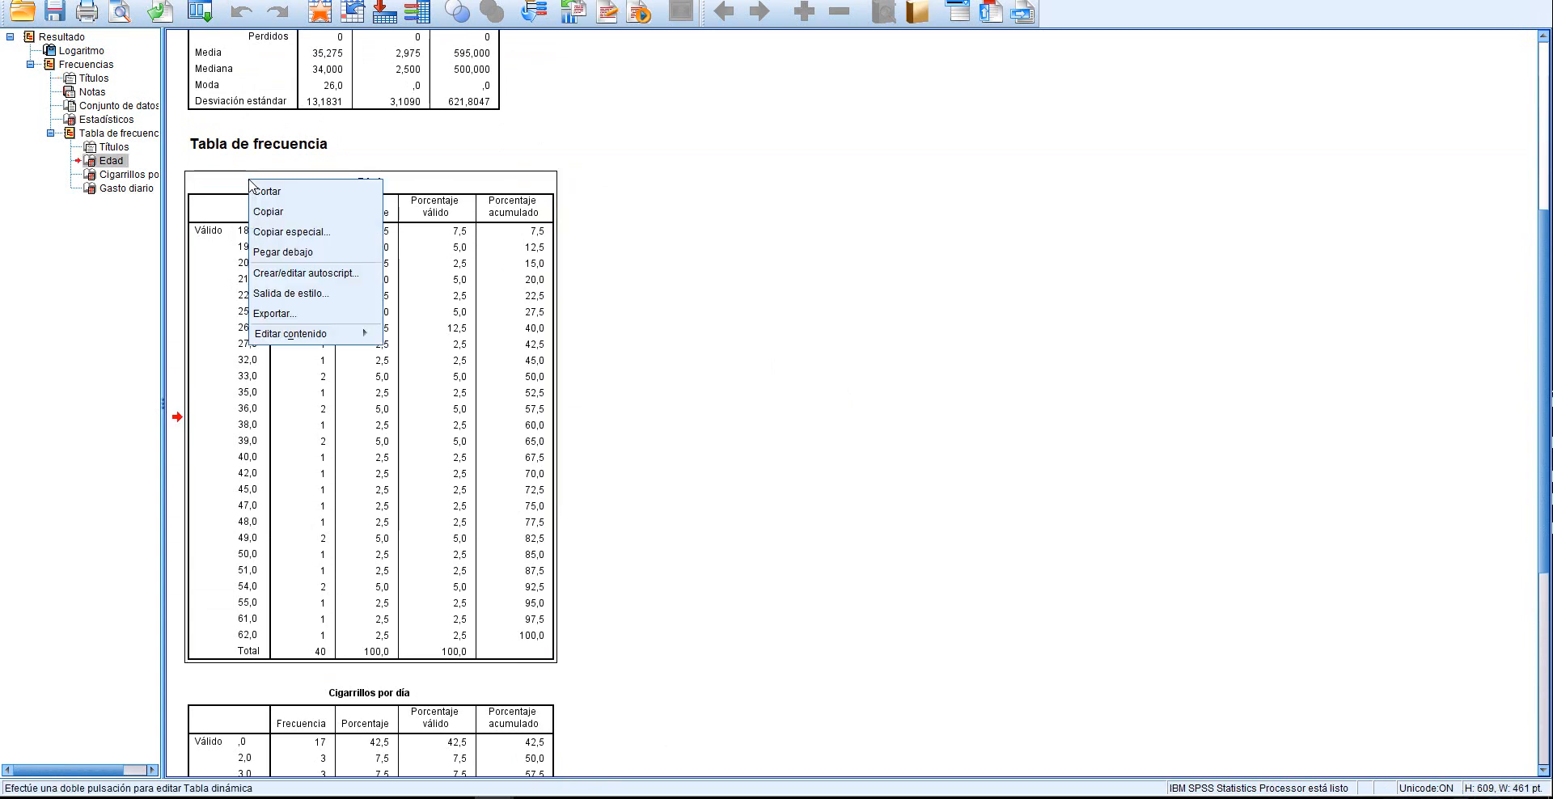
click(268, 211)
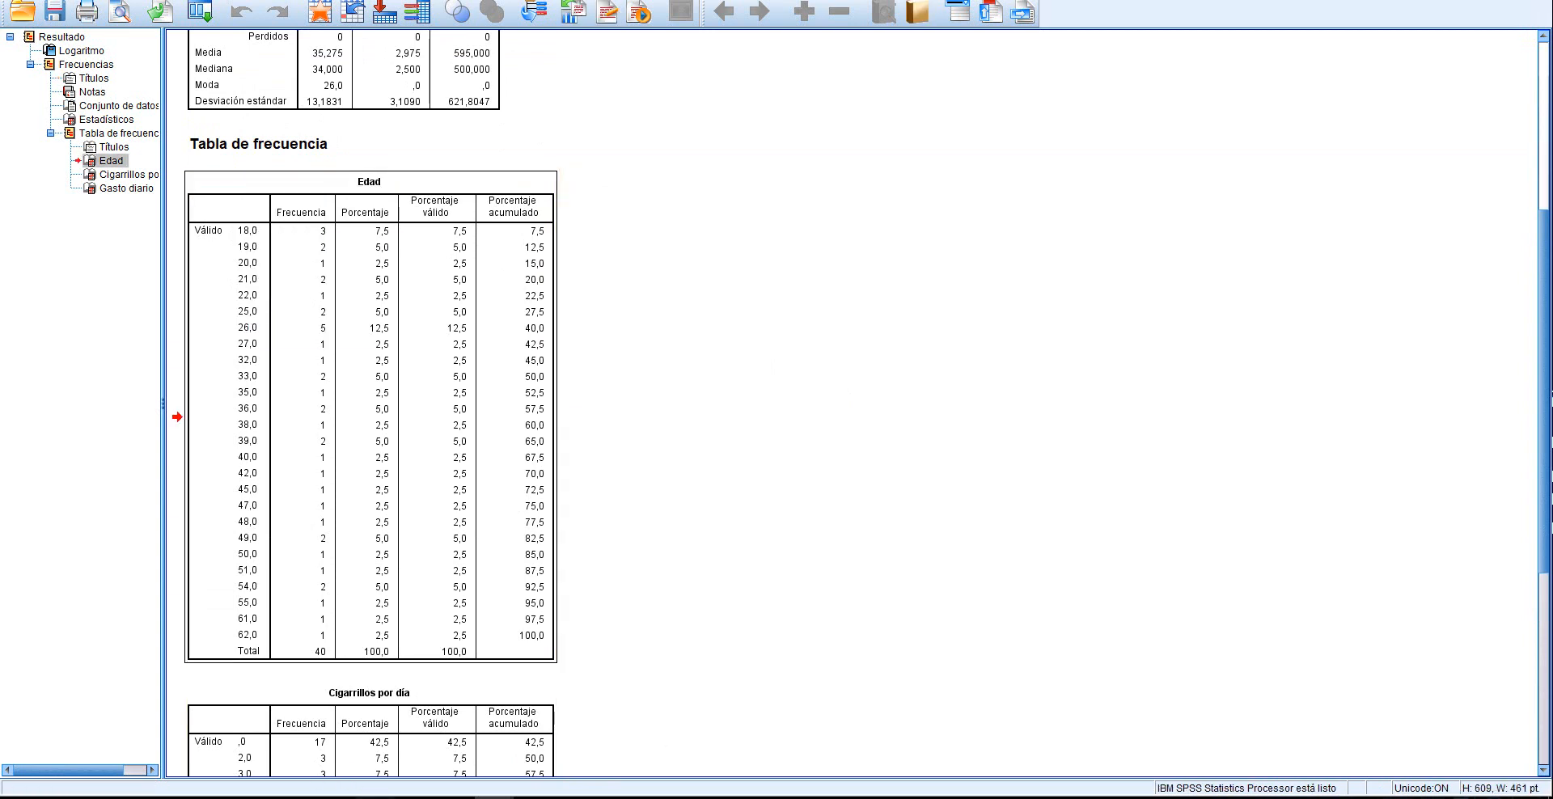
Switch to the Word document, paste the Edad table below the report instructions, and undo the paste
key(alt+Tab)
scroll(635, 647, down, 3)
click(582, 489)
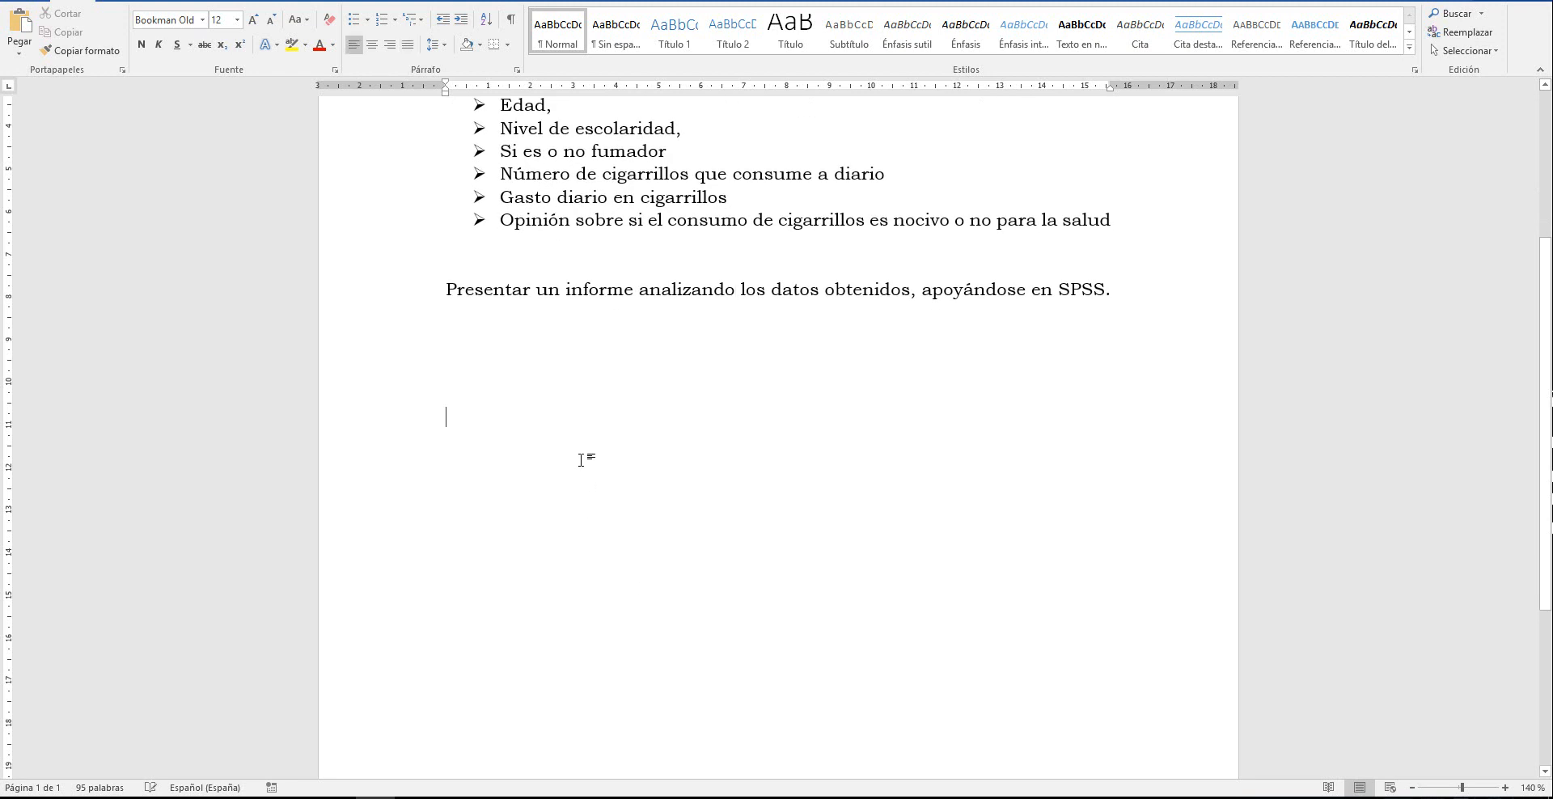
right_click(506, 385)
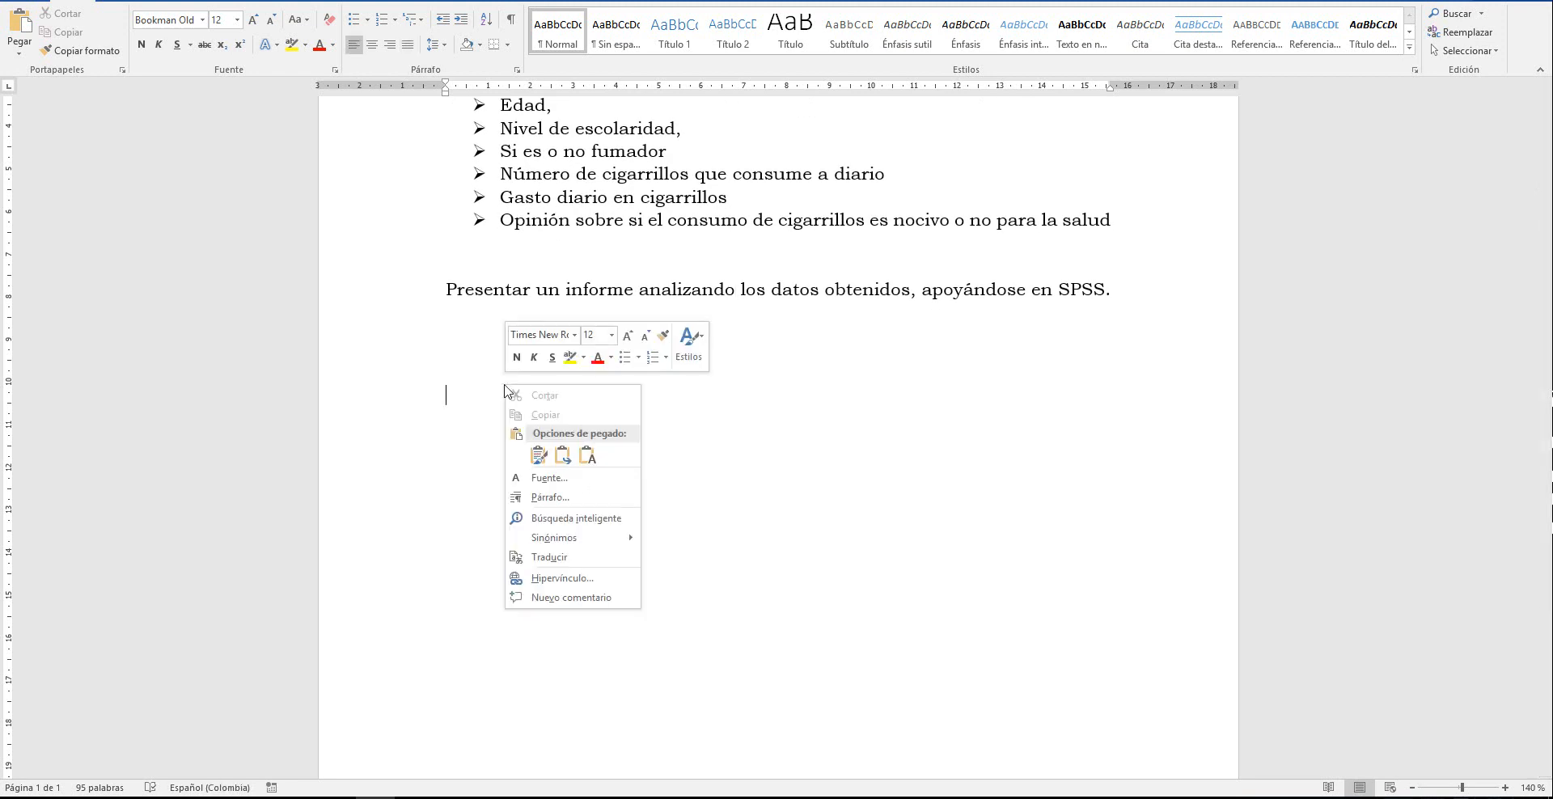
click(595, 458)
click(703, 495)
key(ctrl+v)
scroll(728, 485, up, 15)
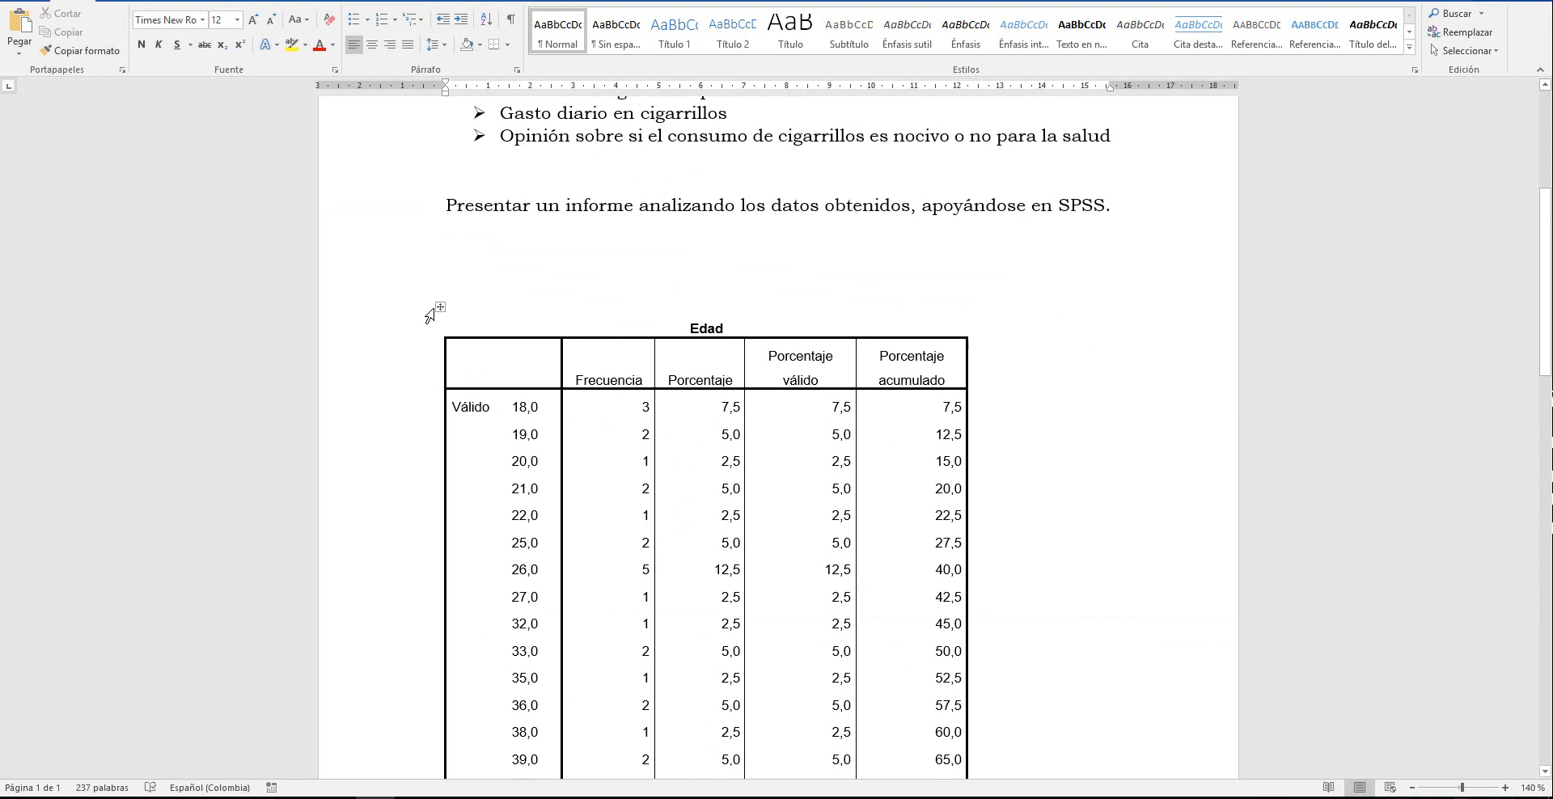
key(ctrl+z)
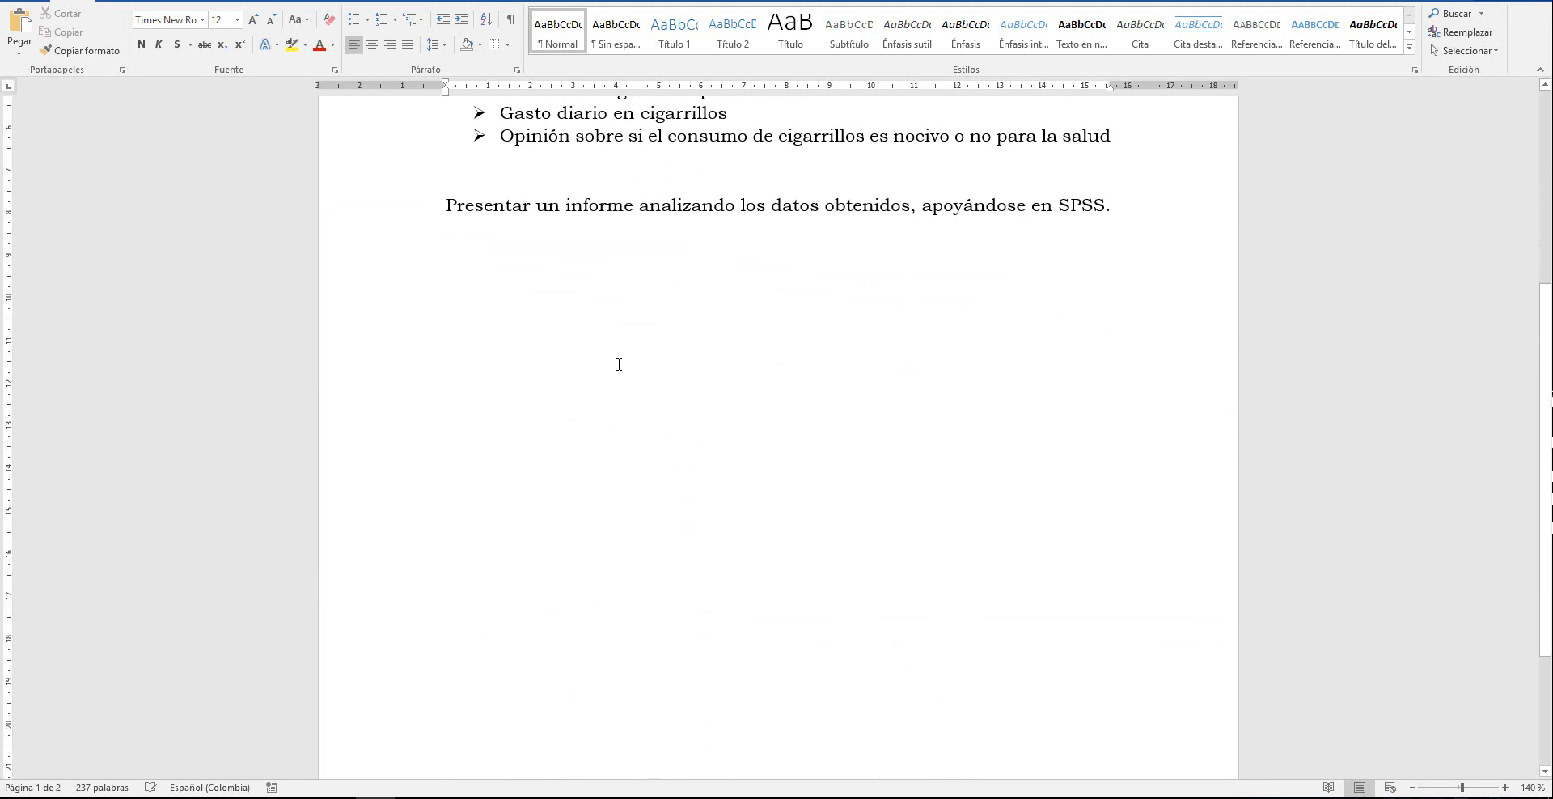
Return to the SPSS output, review the statistics and frequency tables, and close the results viewer without saving
mouse_move(496, 797)
click(551, 767)
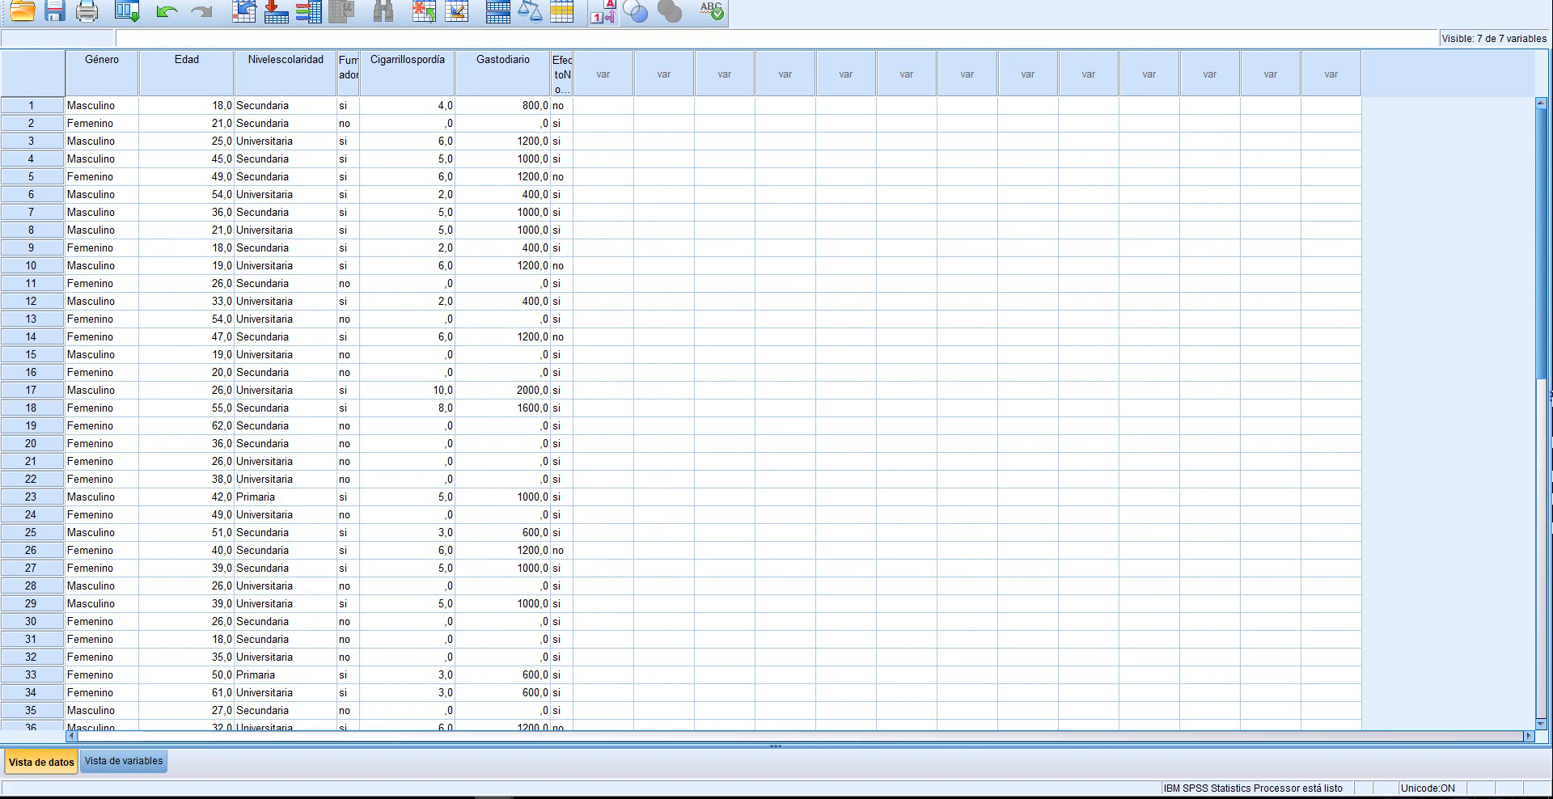
mouse_move(455, 797)
click(419, 753)
scroll(703, 510, down, 5)
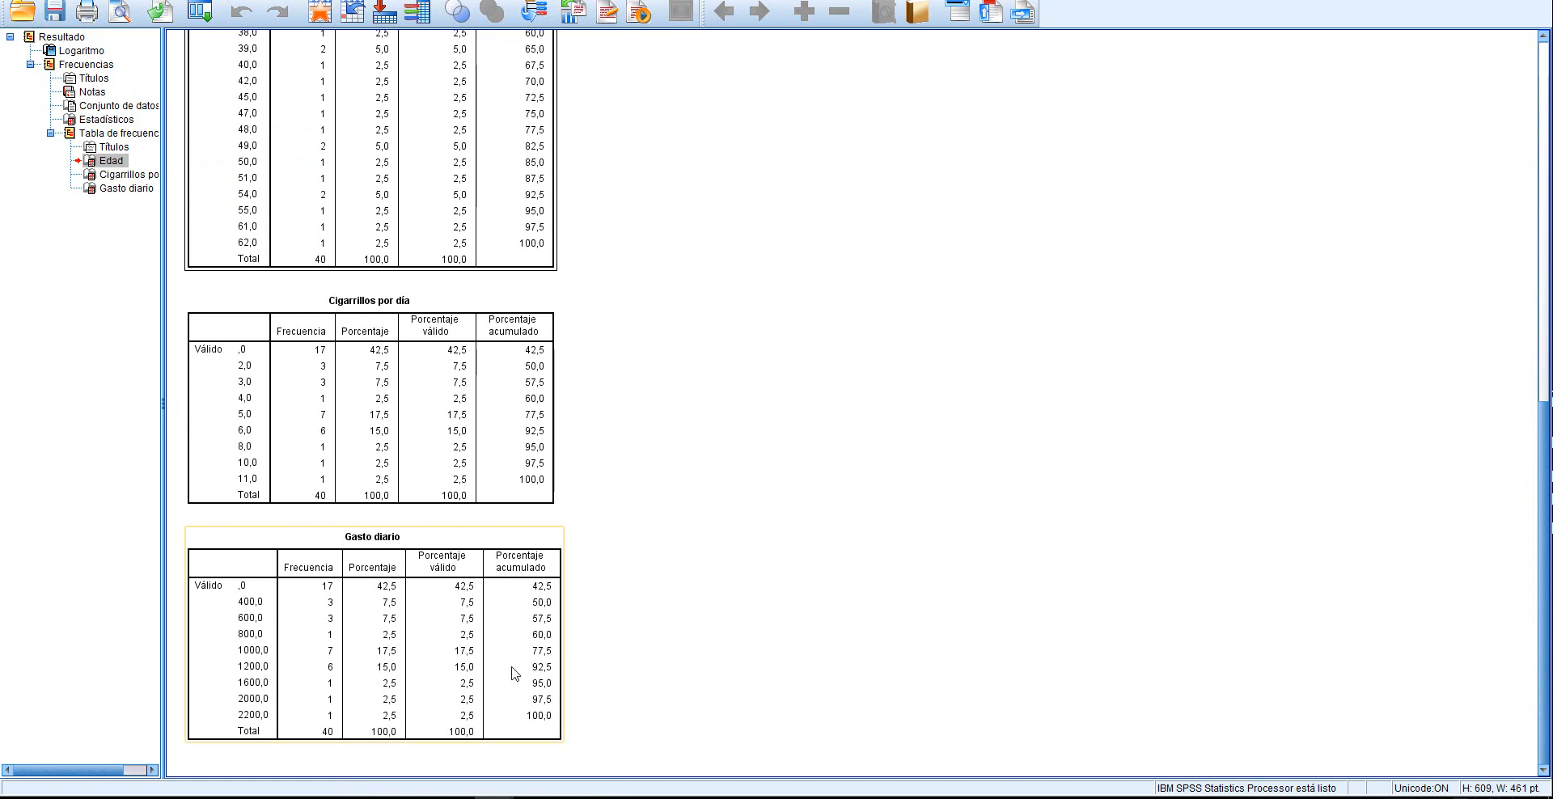
scroll(706, 680, up, 10)
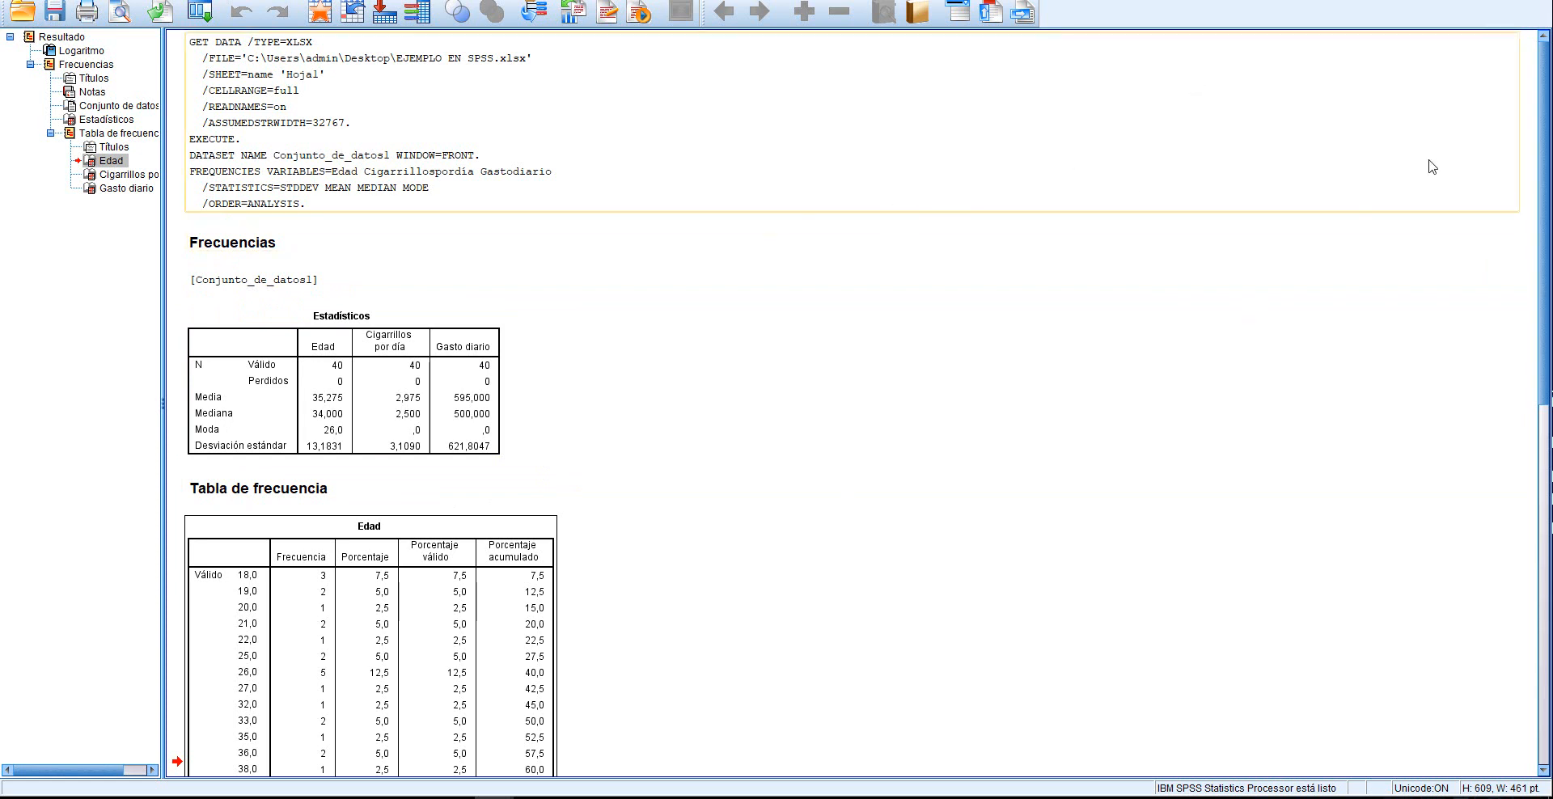
click(1535, 0)
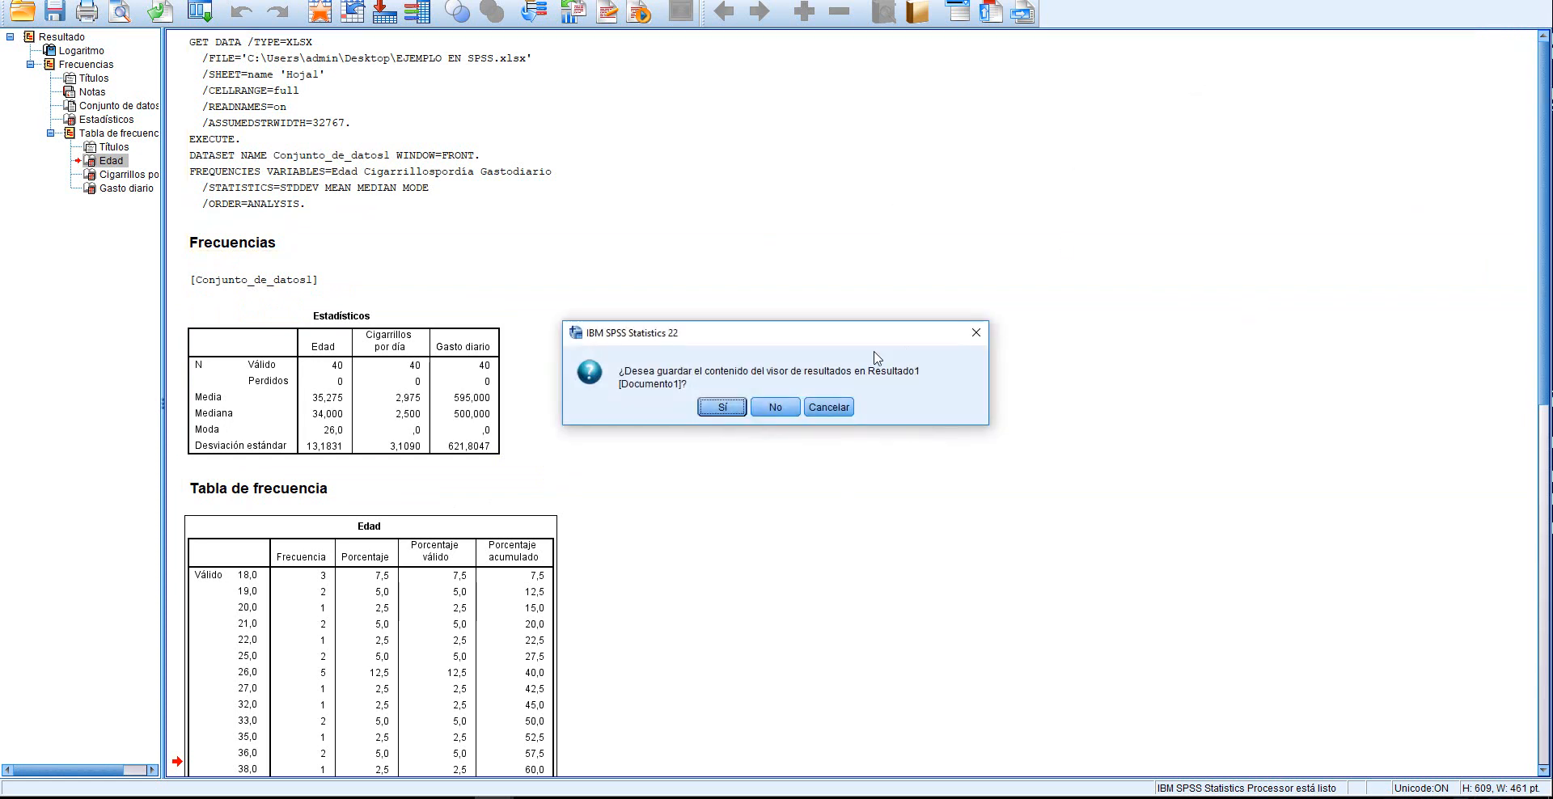
click(767, 410)
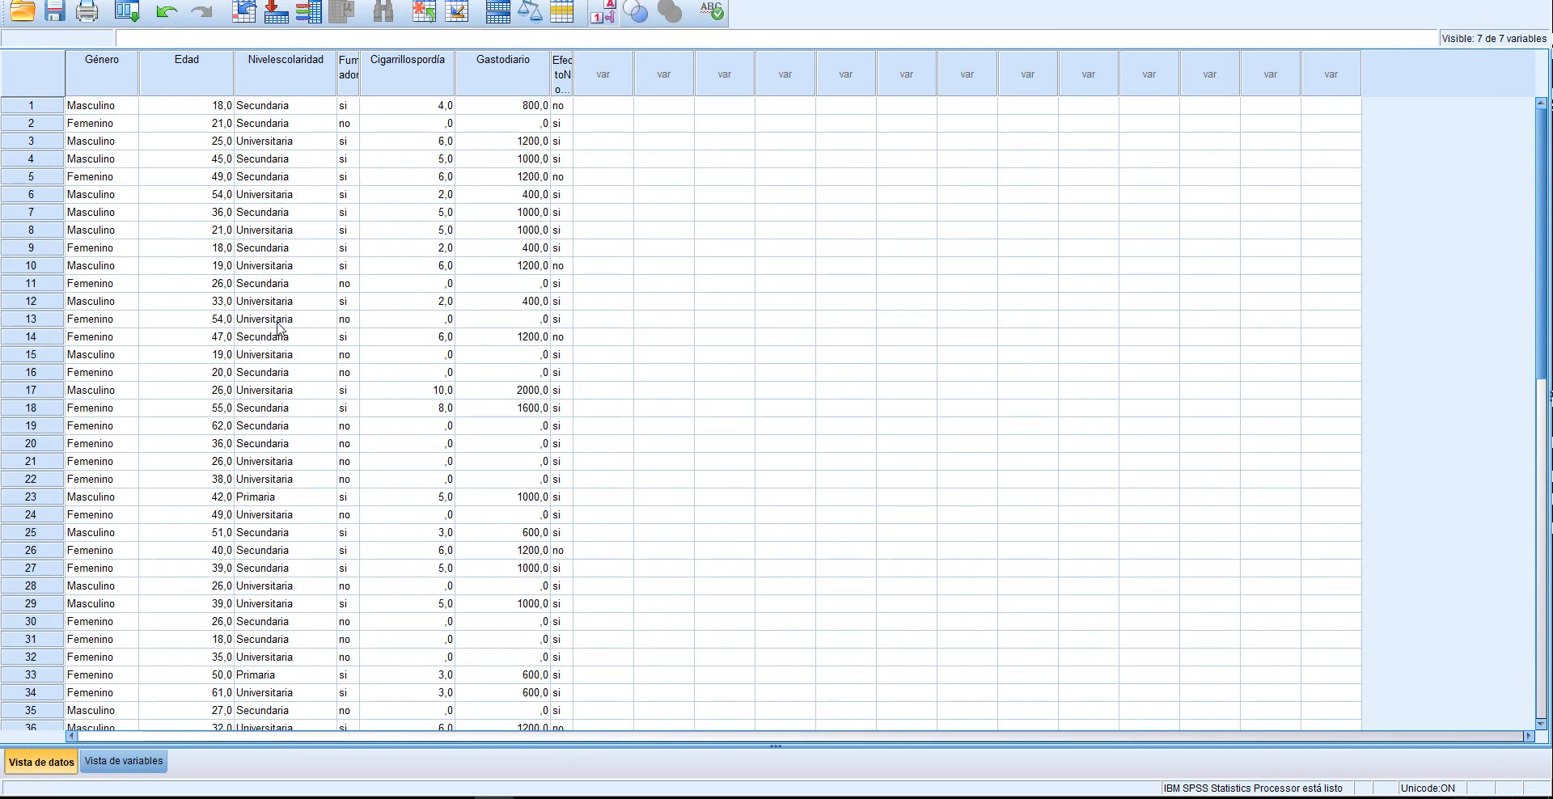
Reopen the Frecuencias analysis and remove Edad, Cigarrillos por día and Gasto diario from its variables
click(260, 1)
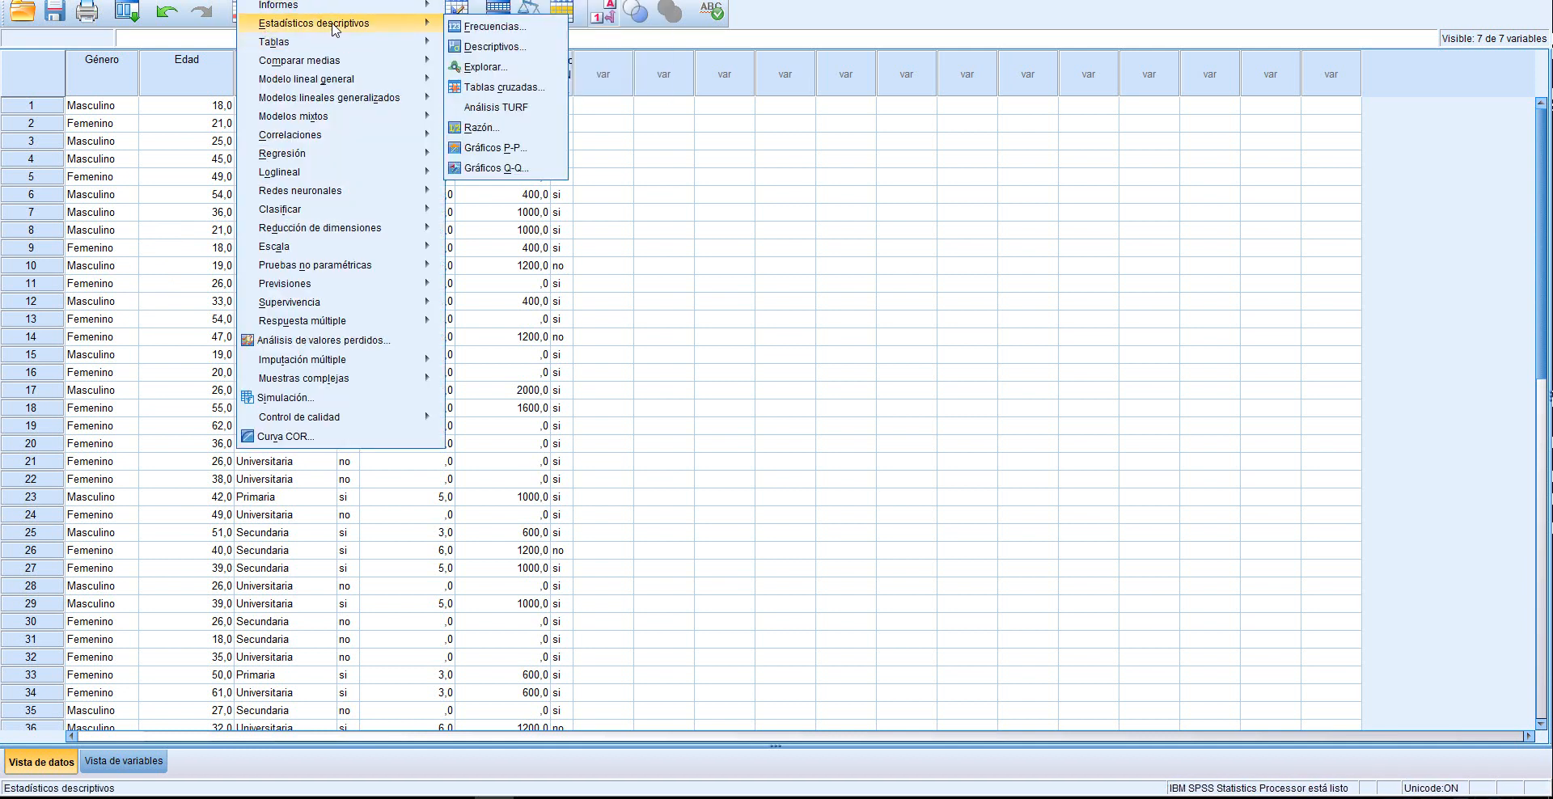
click(522, 27)
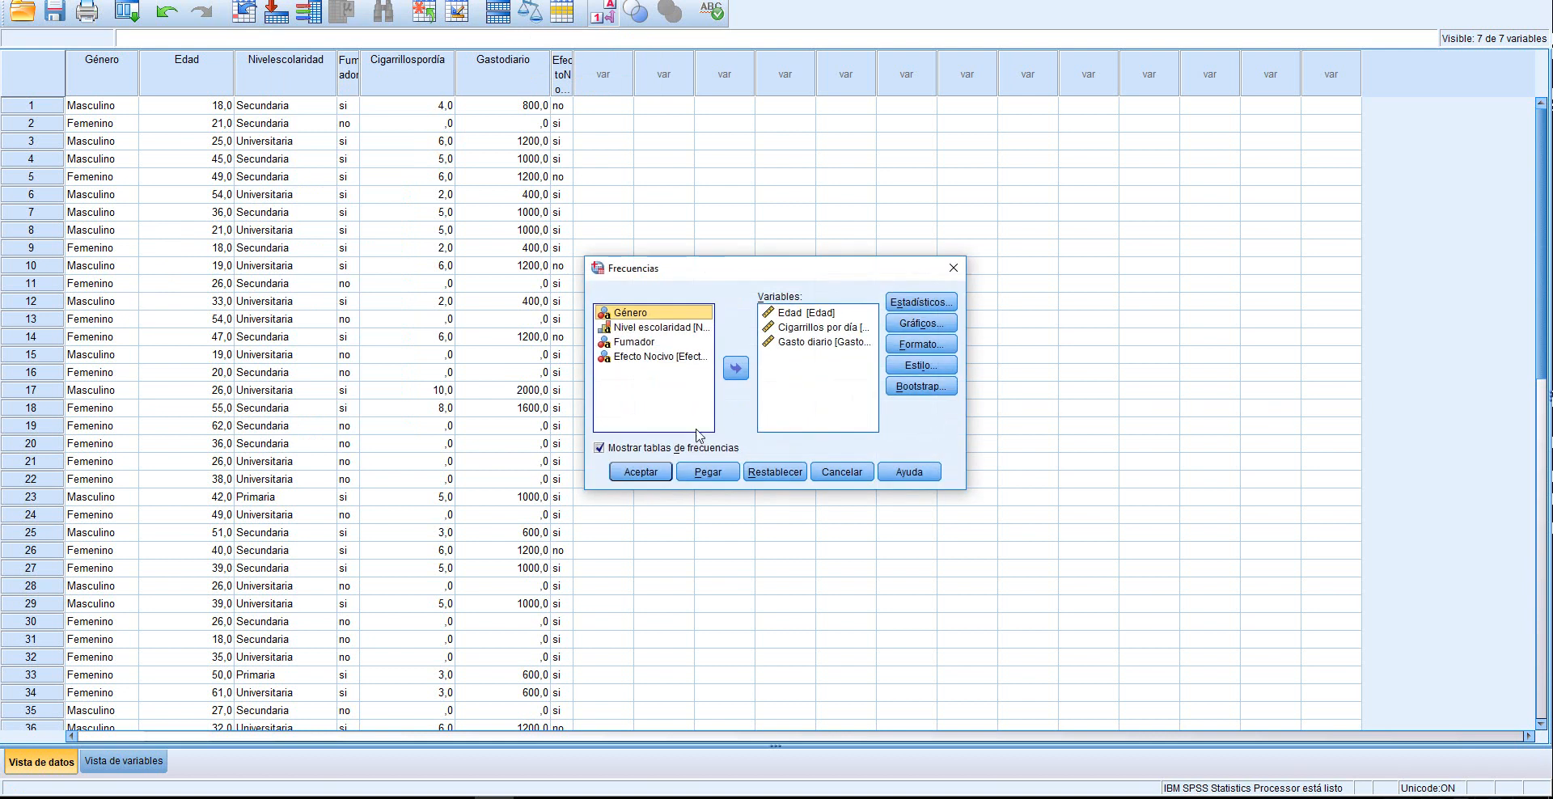
click(812, 315)
click(735, 369)
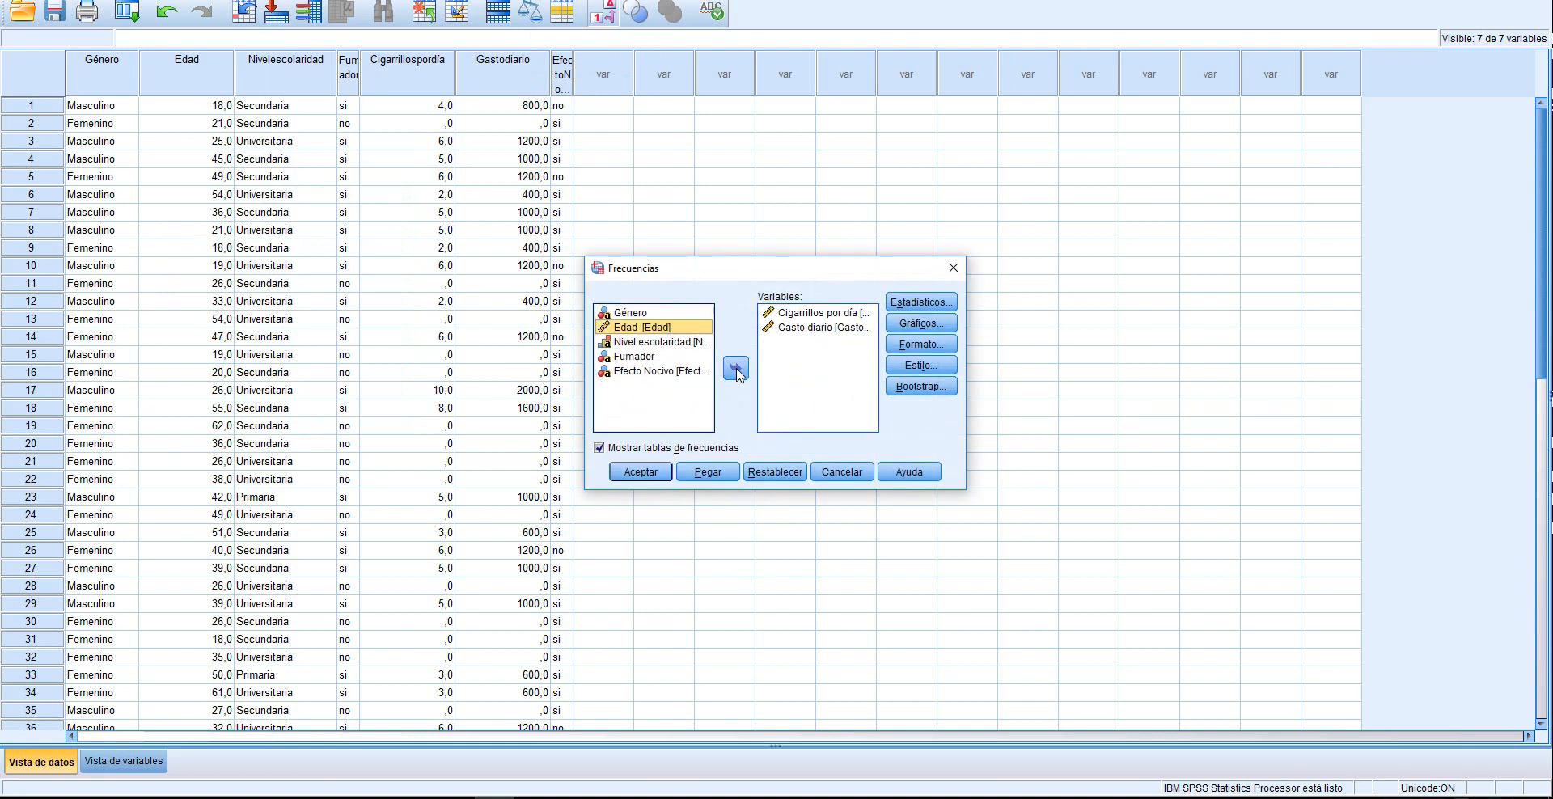
click(813, 314)
click(736, 369)
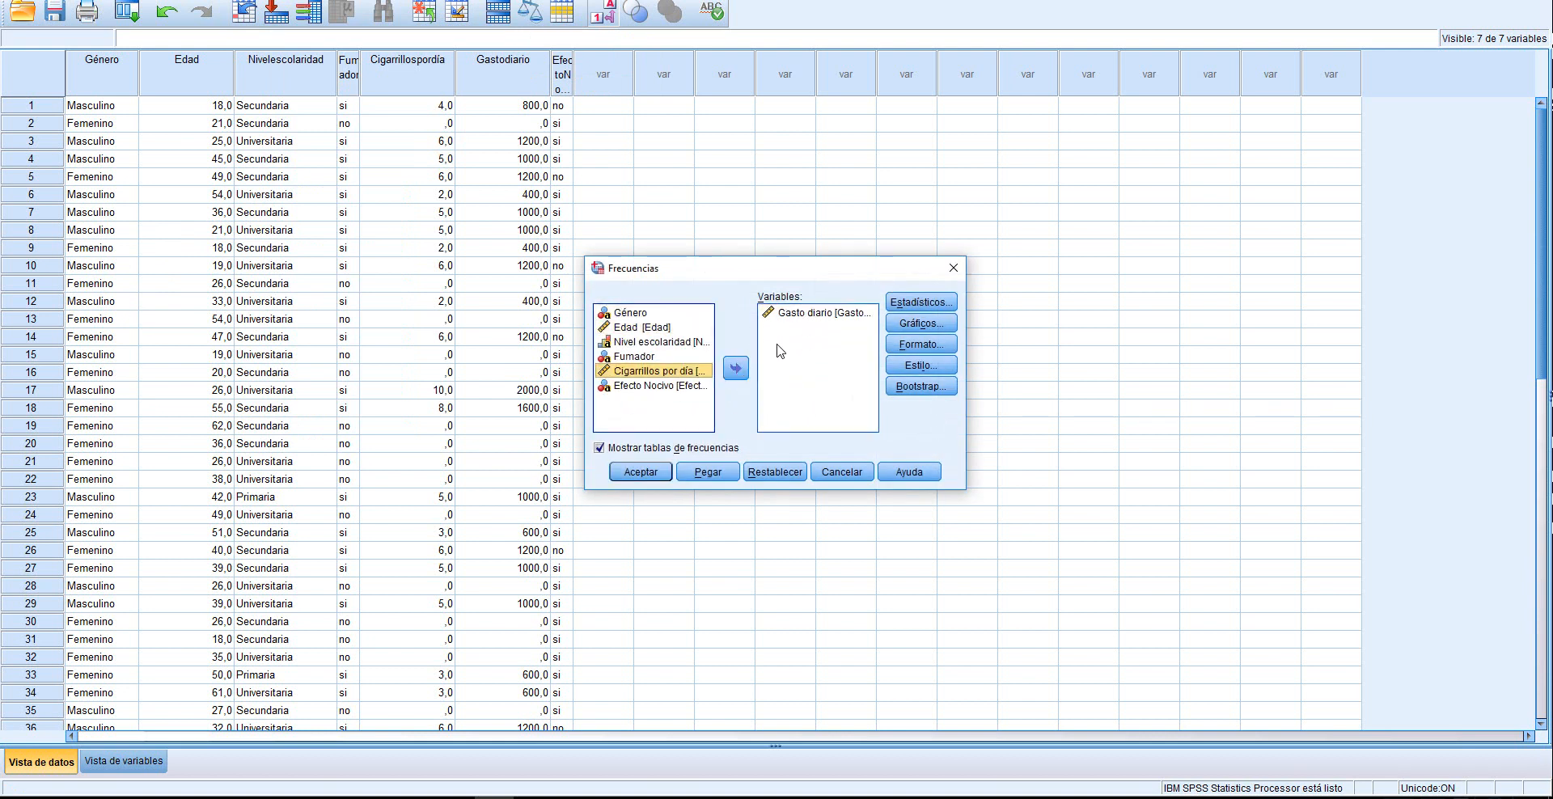
double_click(810, 327)
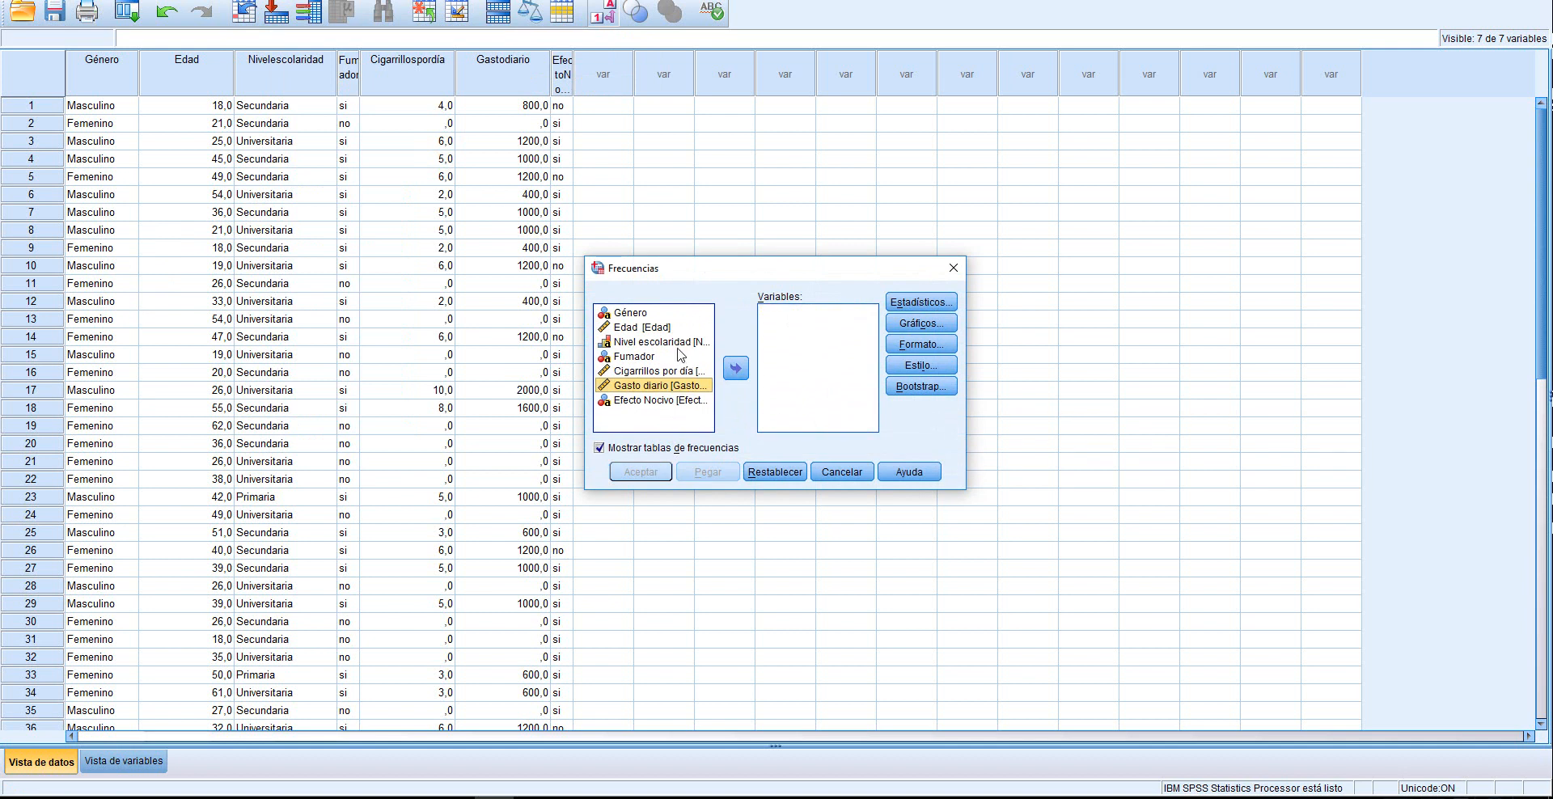
Add Género, Nivel escolaridad, Fumador and Efecto Nocivo to the variables of the Frecuencias analysis
click(628, 314)
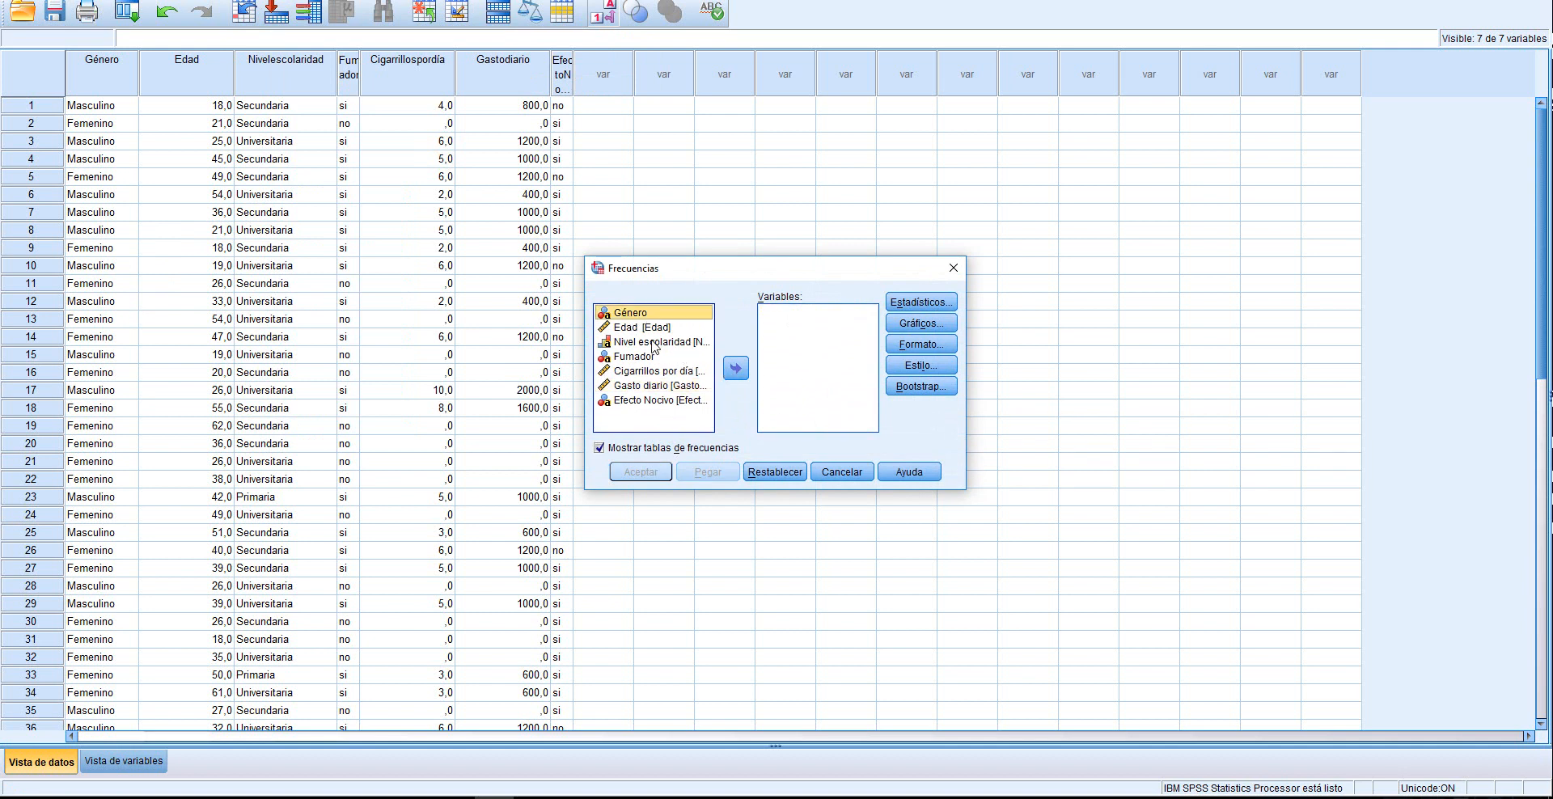
click(735, 369)
click(645, 326)
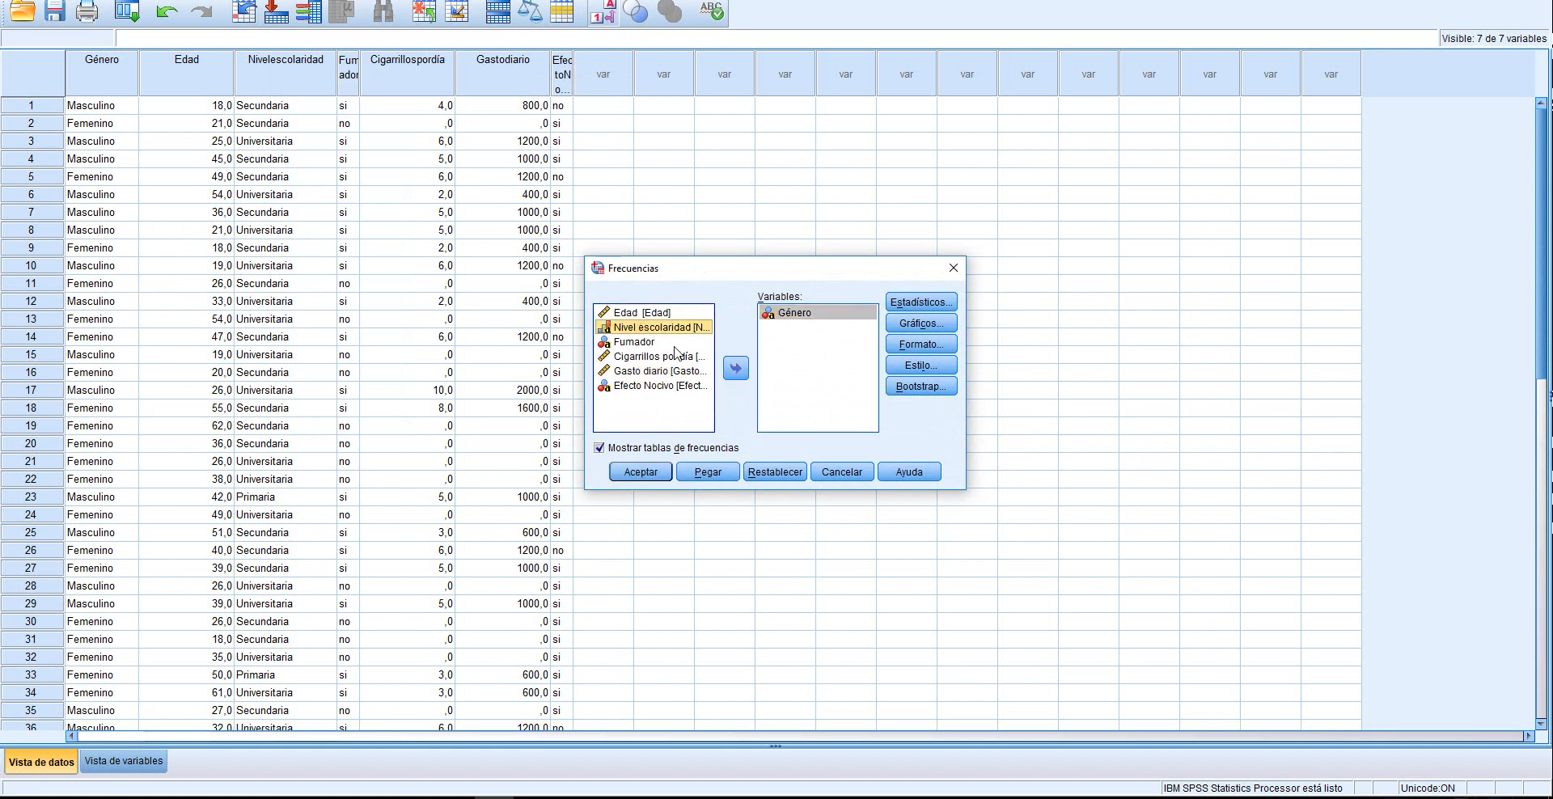
click(736, 369)
click(647, 327)
click(736, 370)
click(651, 356)
click(736, 372)
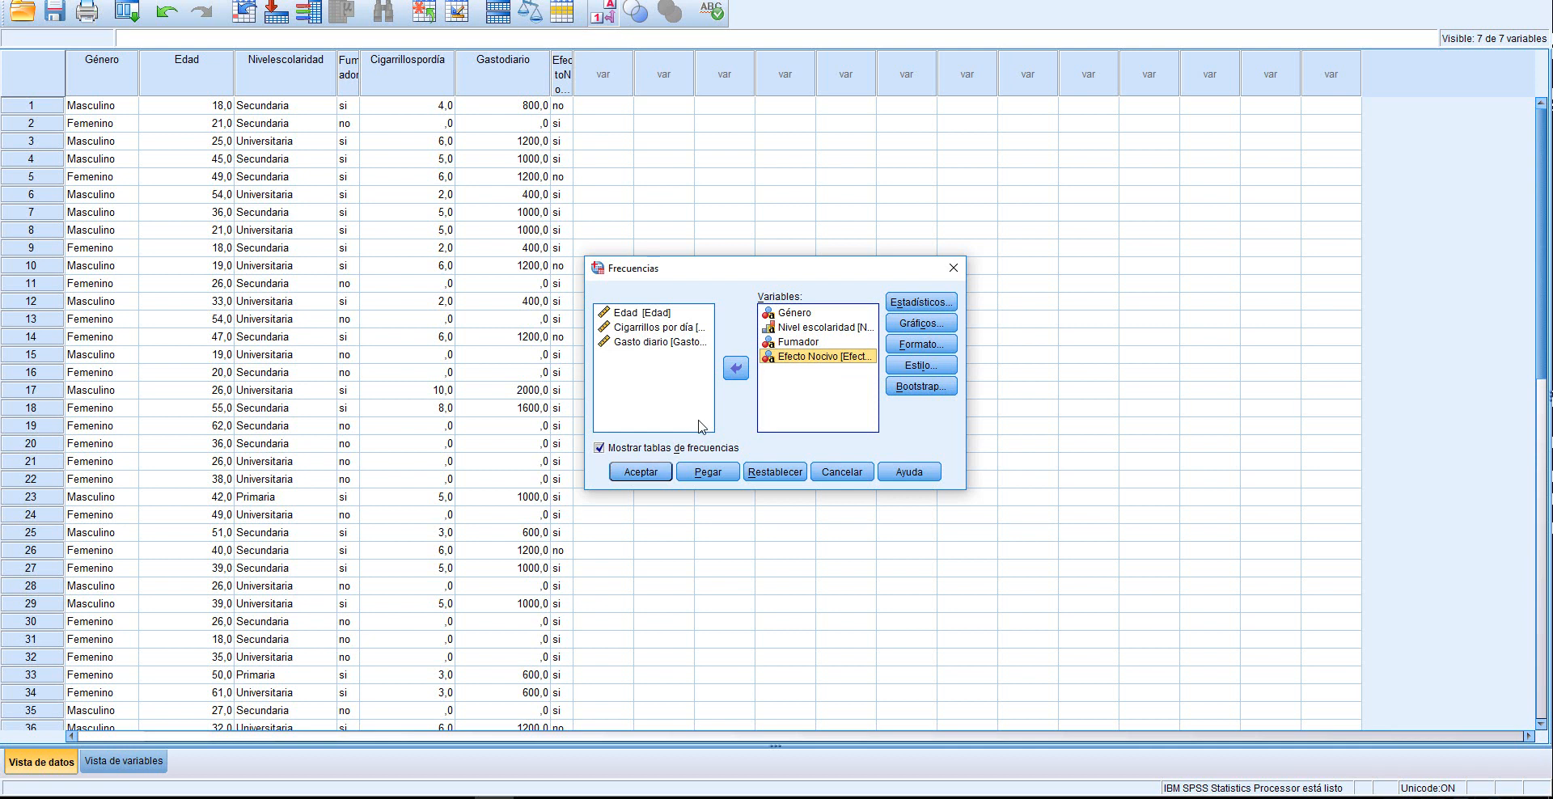
Exclude the mean, median, mode and standard deviation from the statistics of the frequency analysis
click(914, 305)
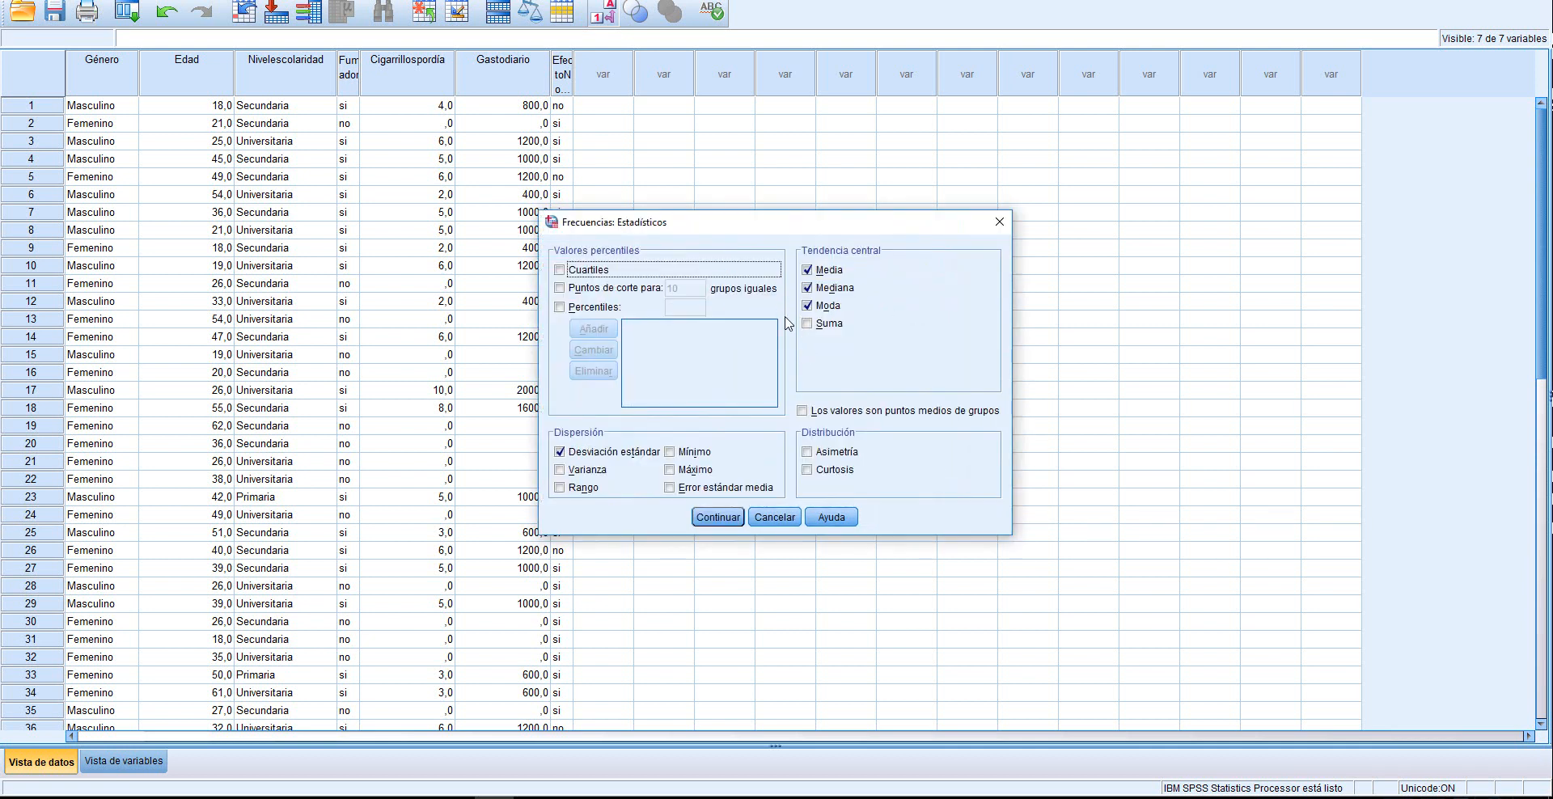
click(808, 270)
click(808, 288)
click(808, 305)
click(561, 453)
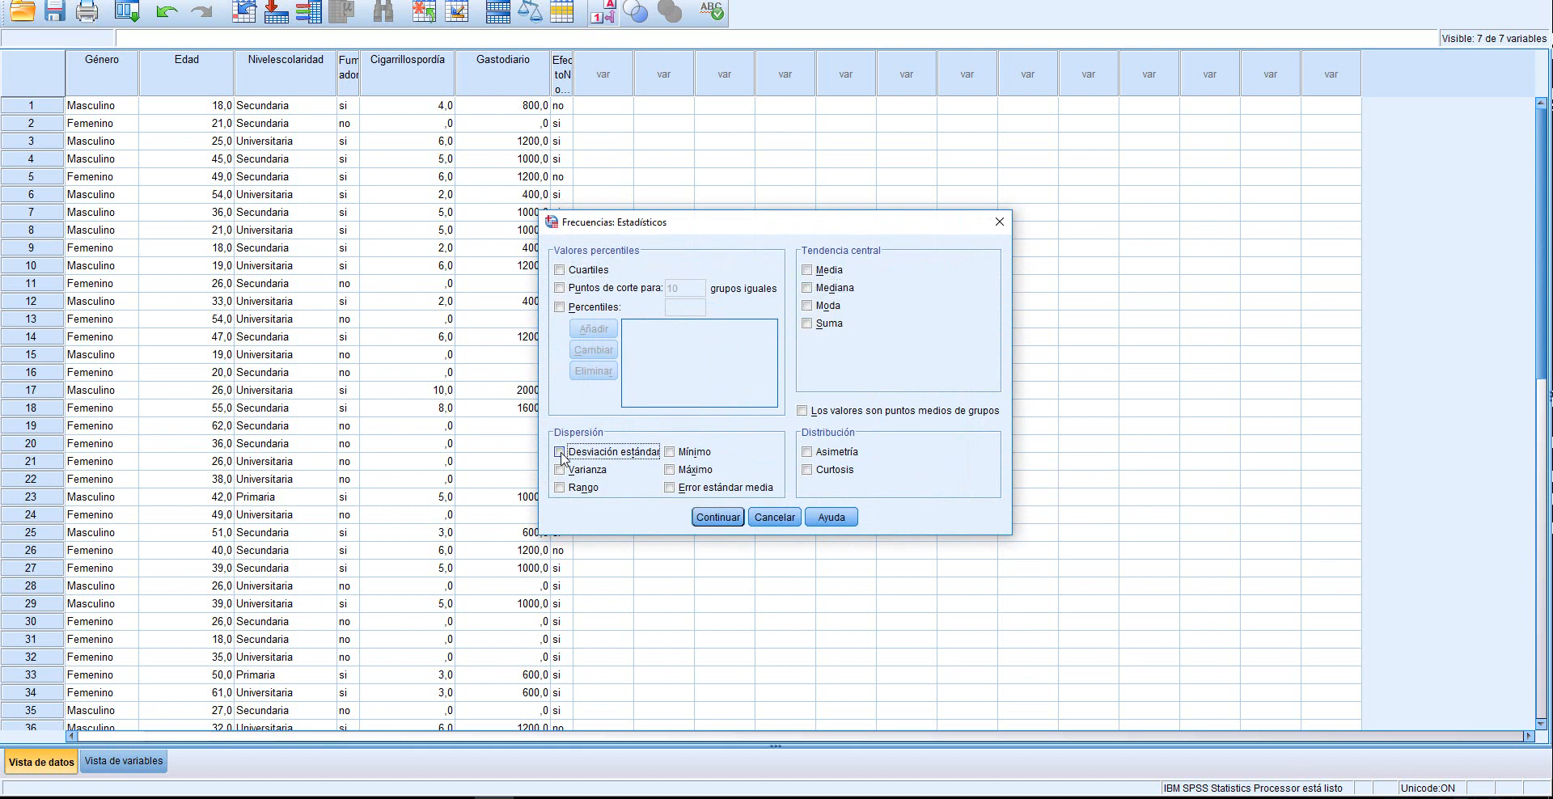
click(718, 518)
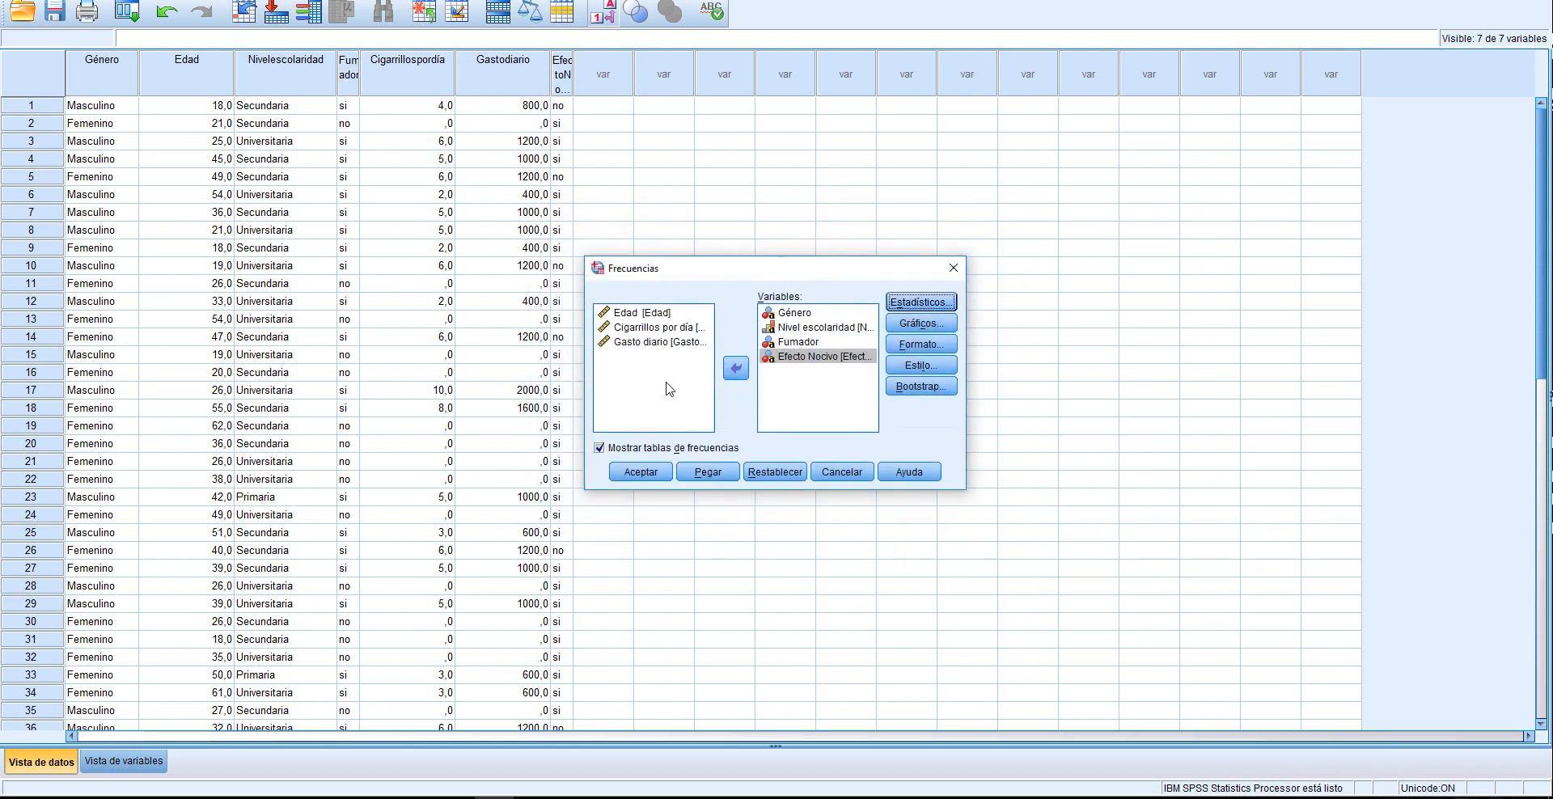
Set the charts to pie charts showing percentages and run the frequency analysis
click(921, 323)
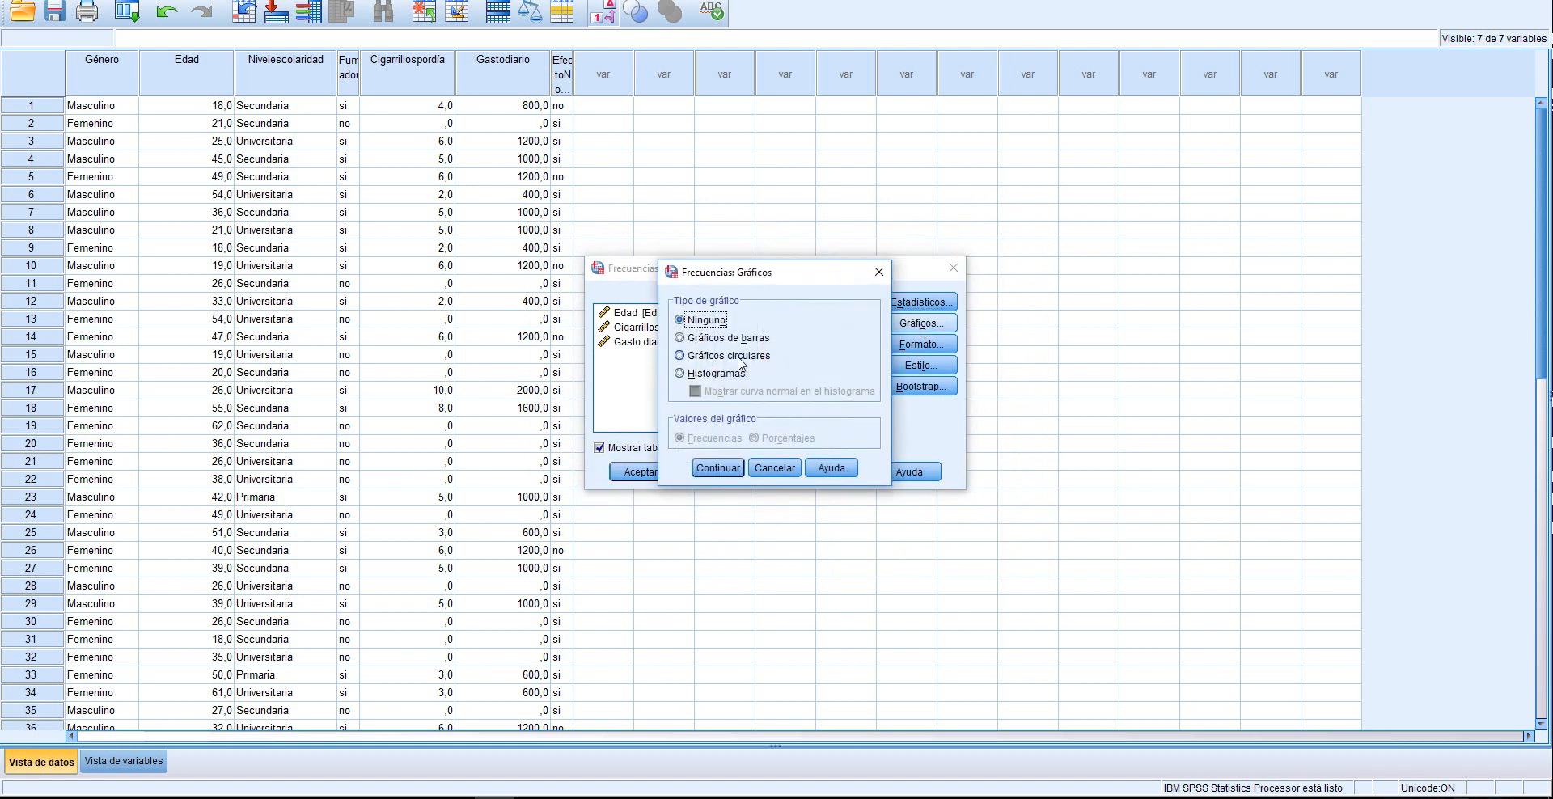
click(714, 353)
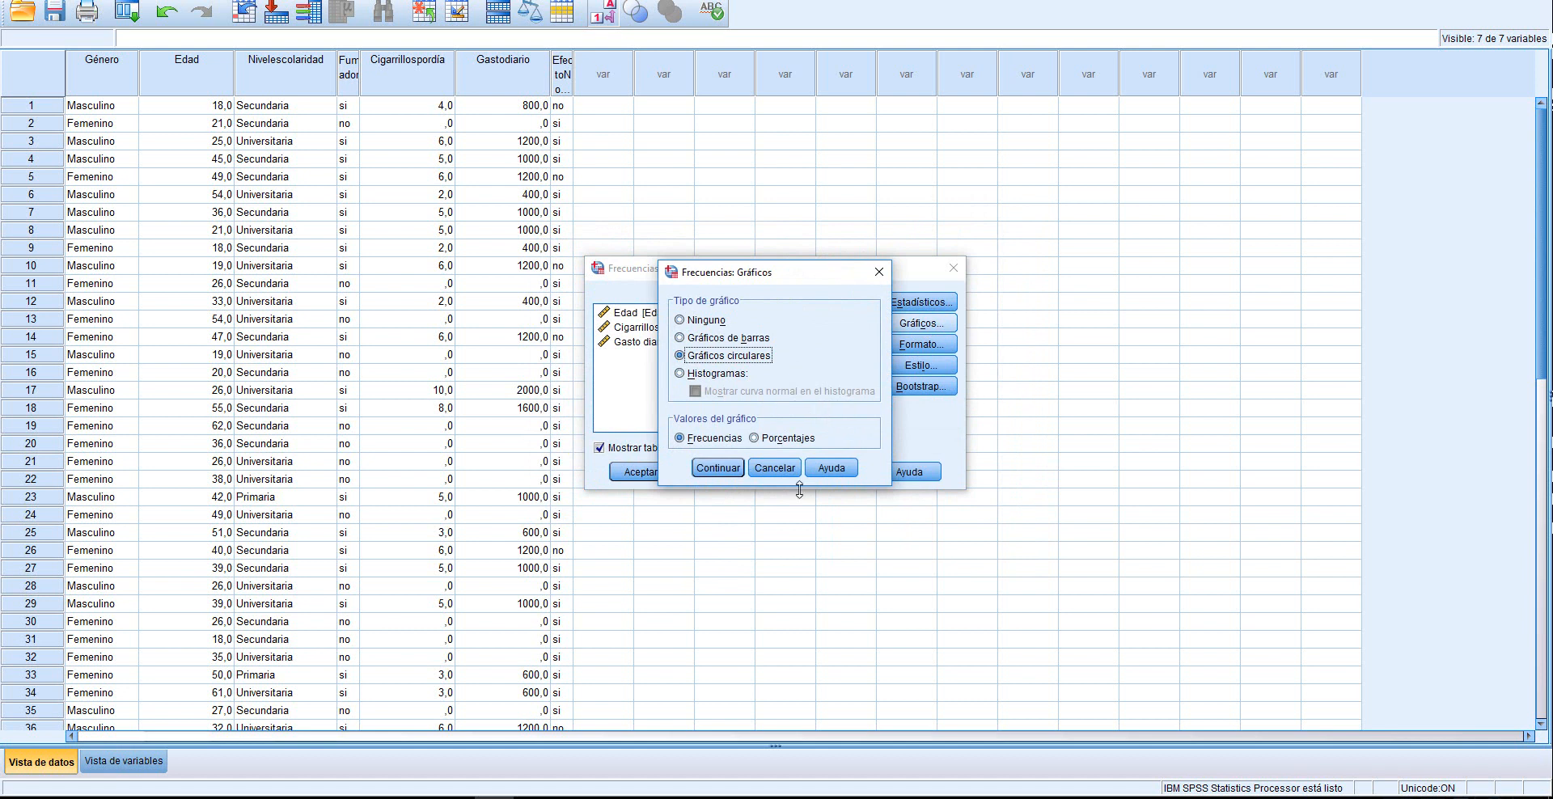
click(754, 440)
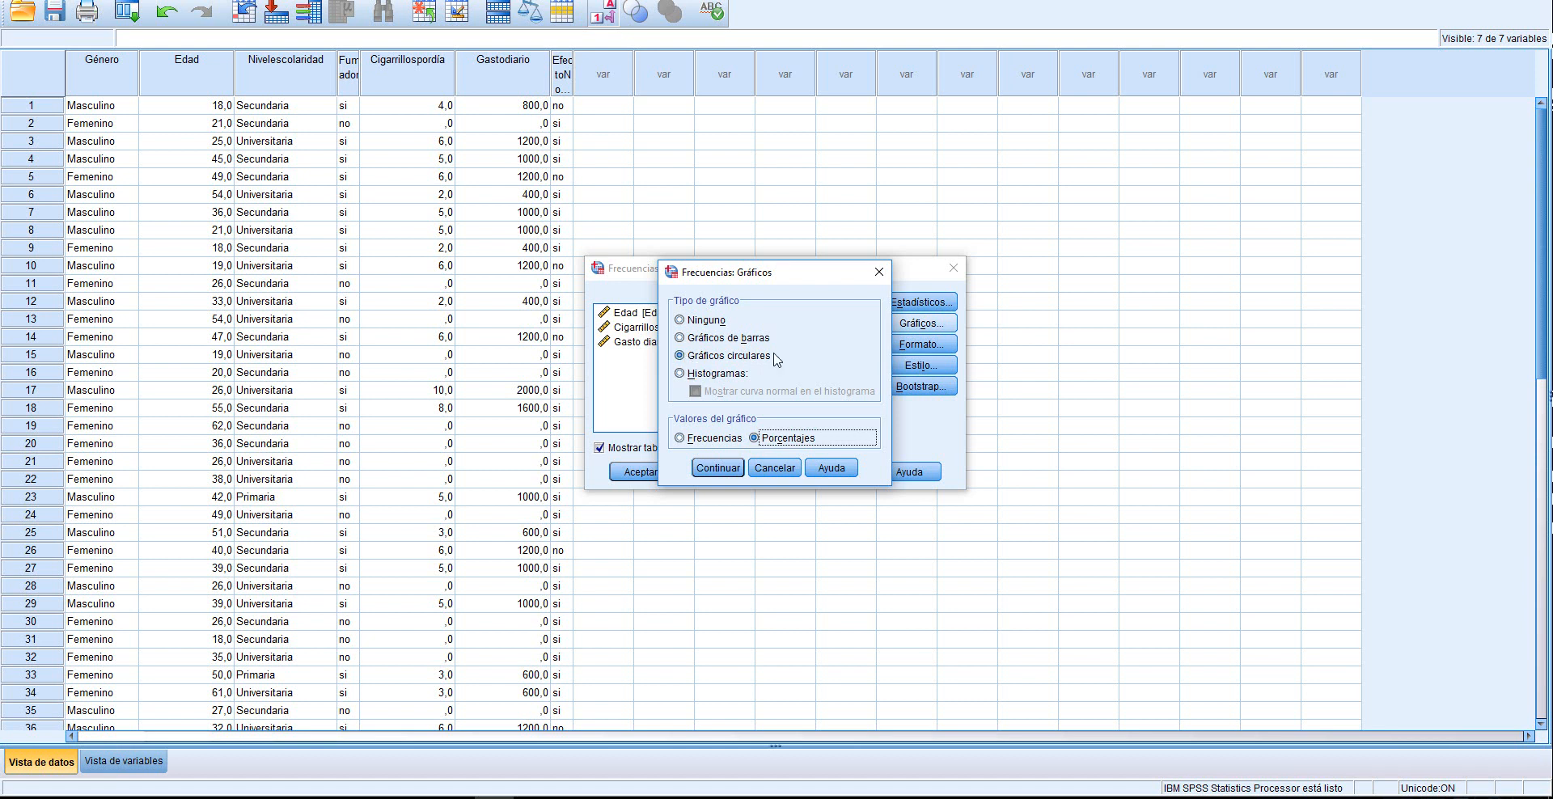
click(718, 468)
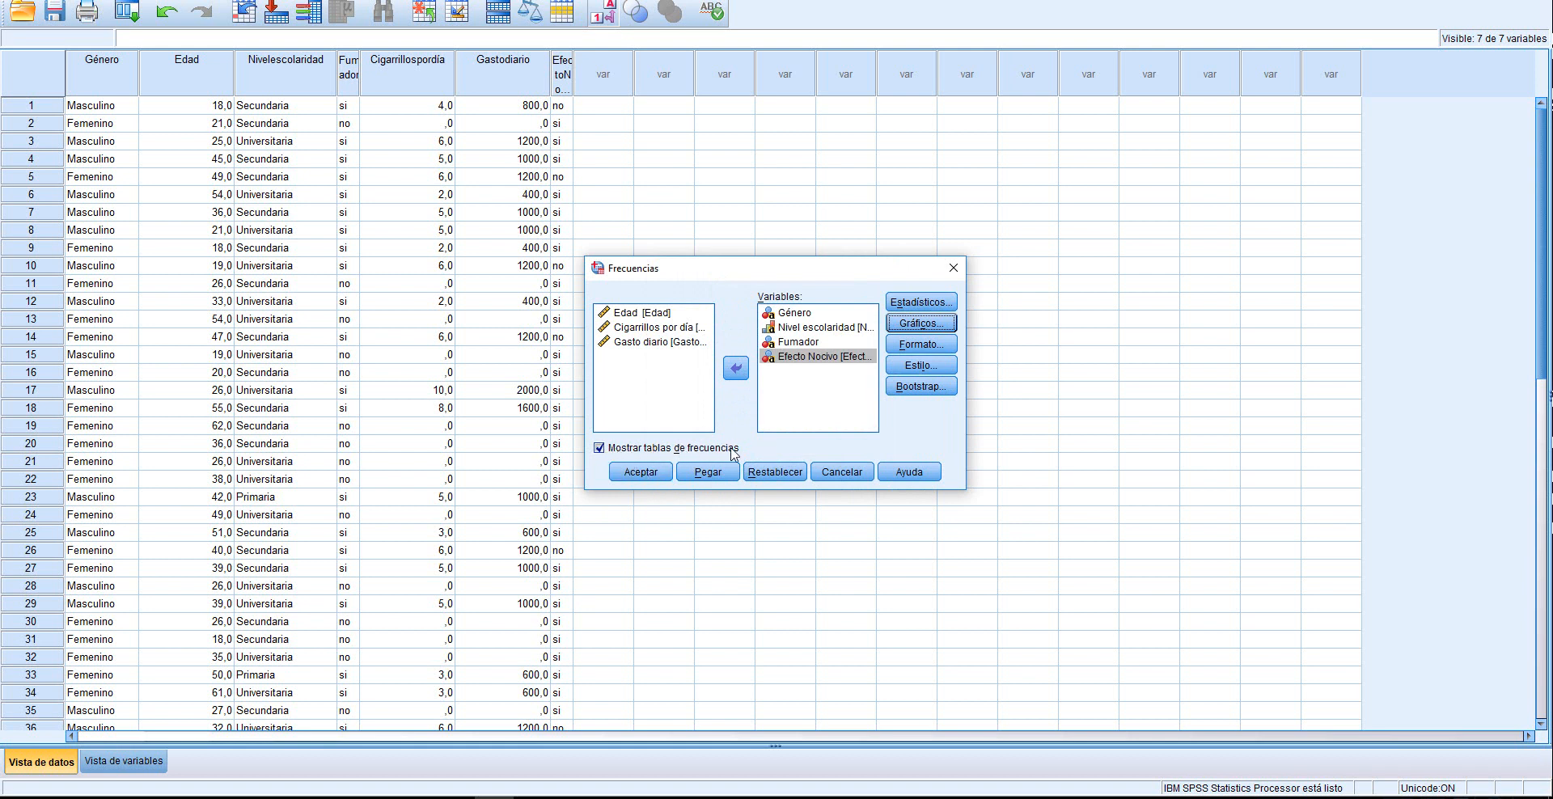
click(633, 477)
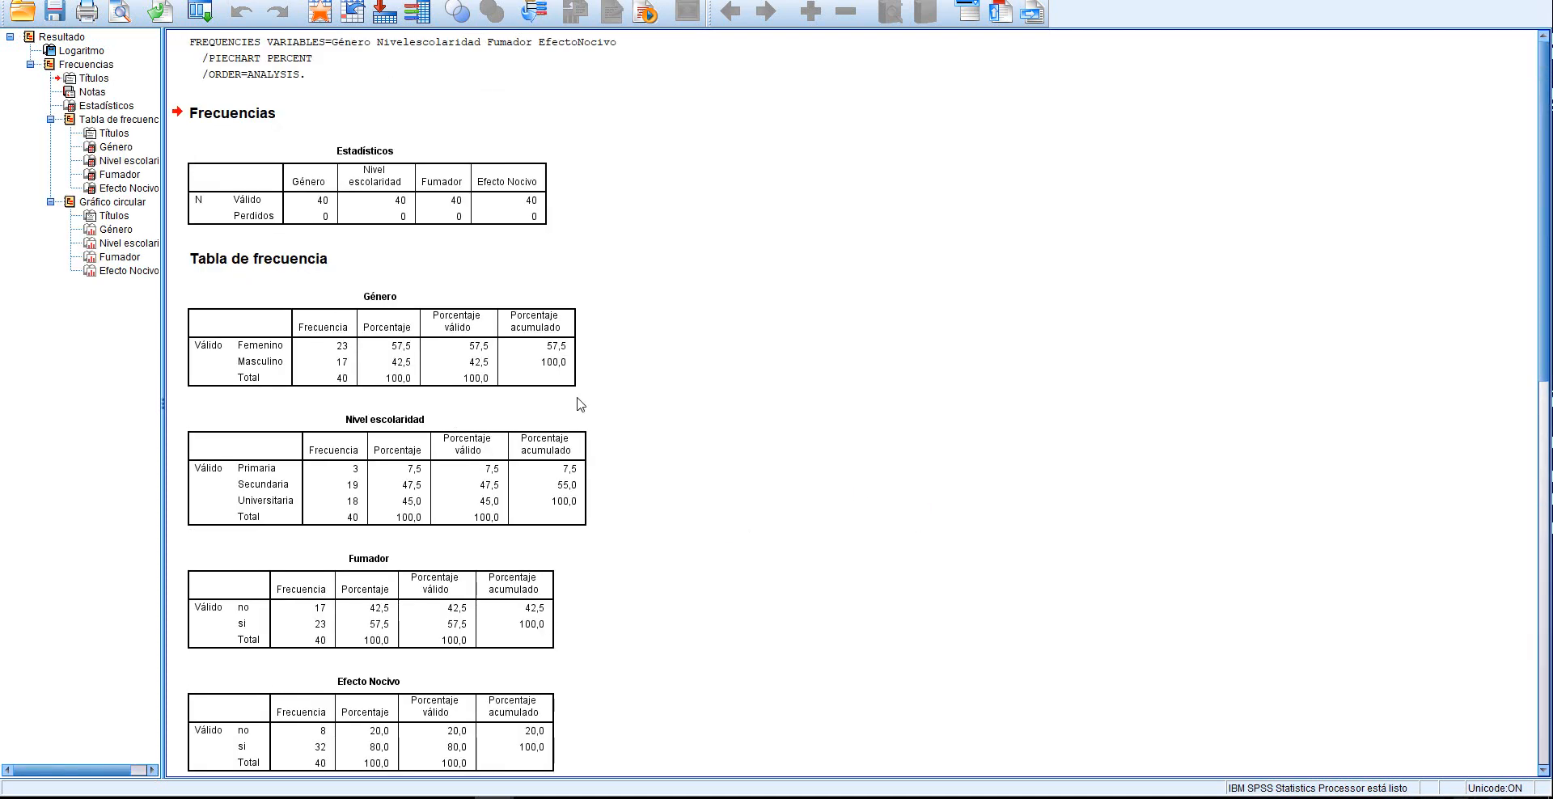
Look over the statistics table, the frequency tables and the Género pie chart in the output
click(288, 217)
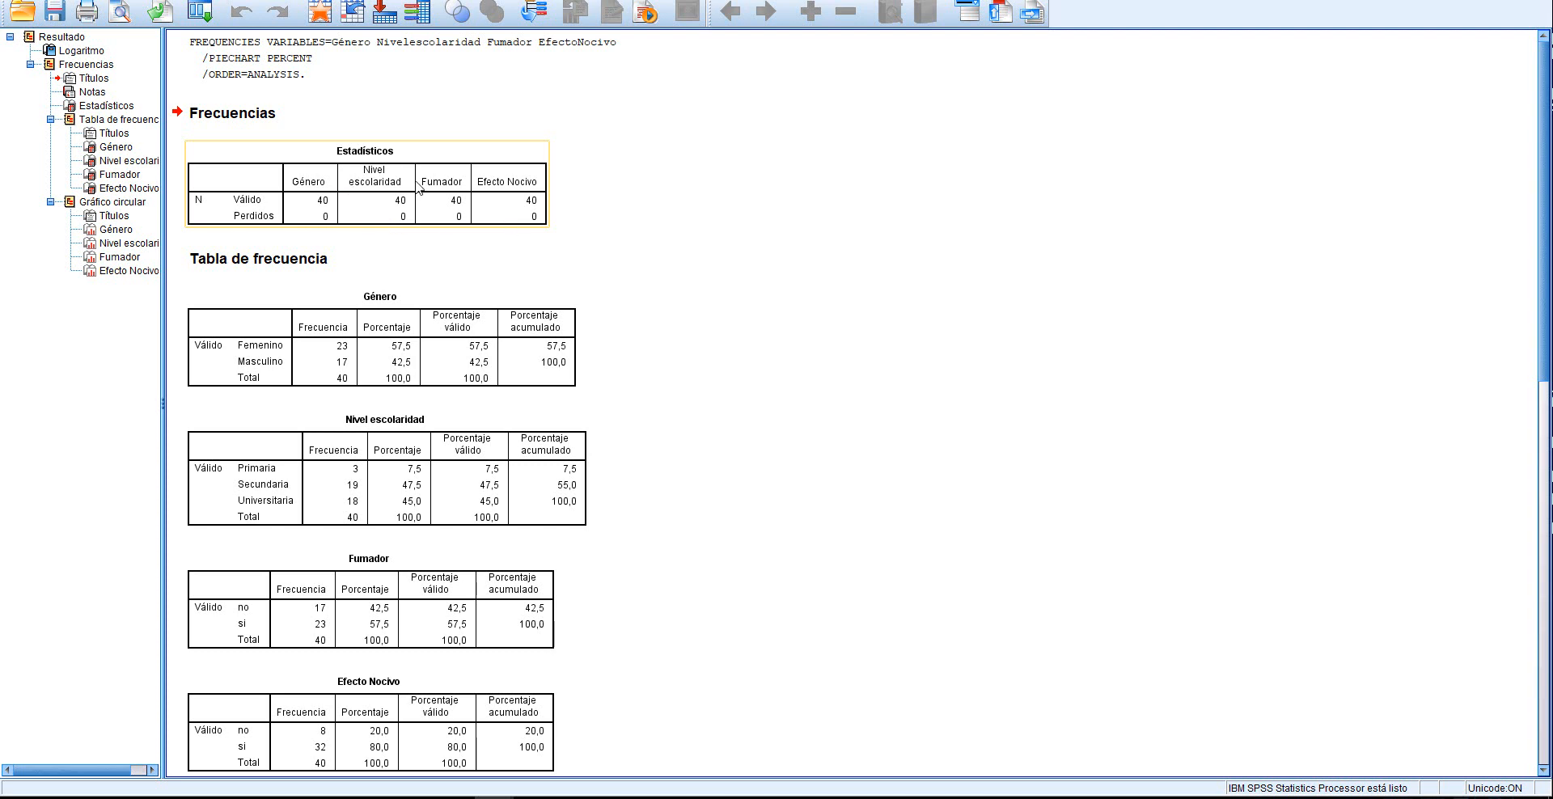
click(559, 217)
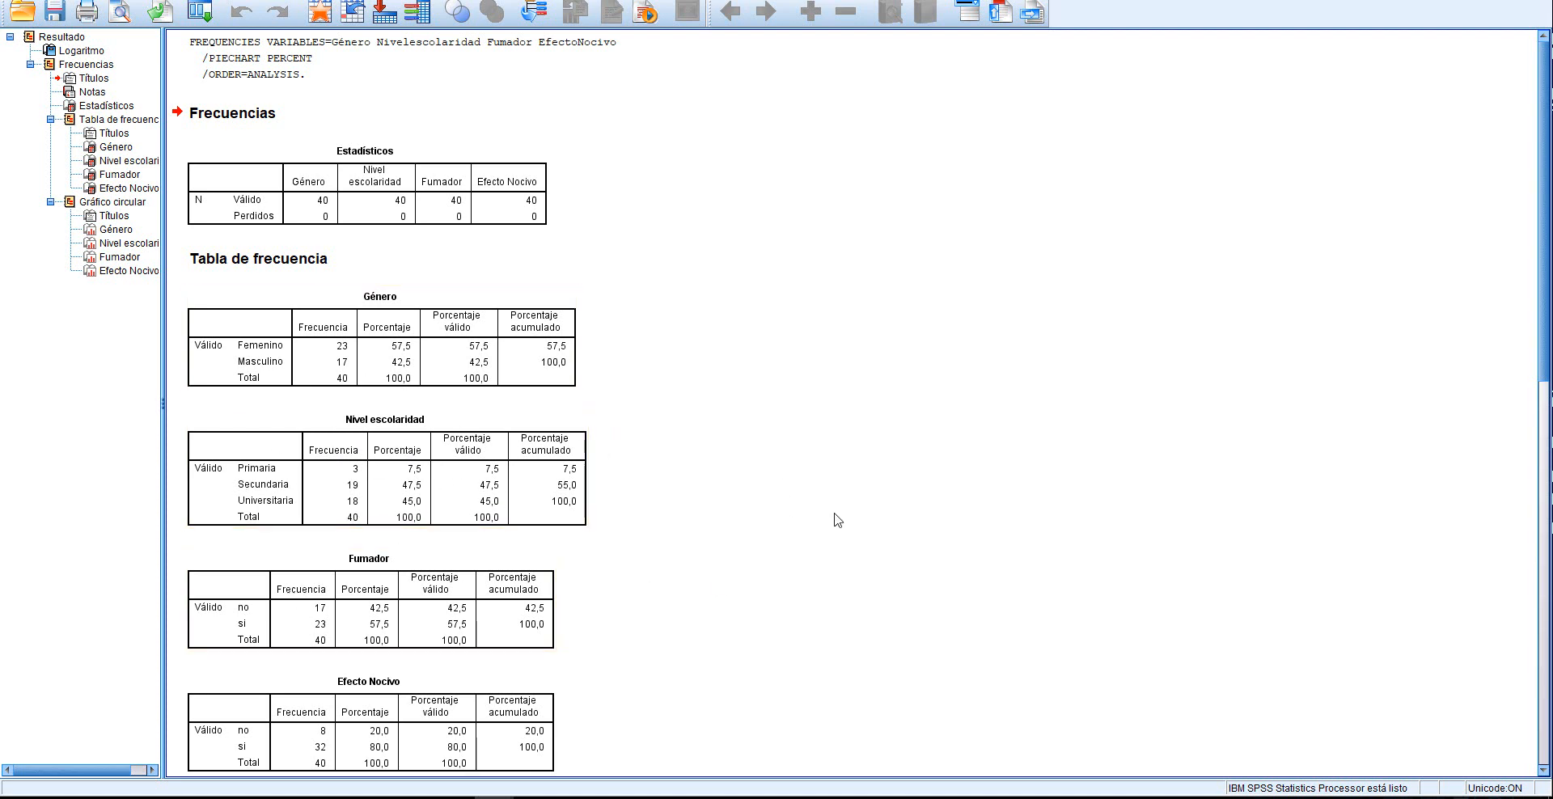
scroll(851, 517, down, 10)
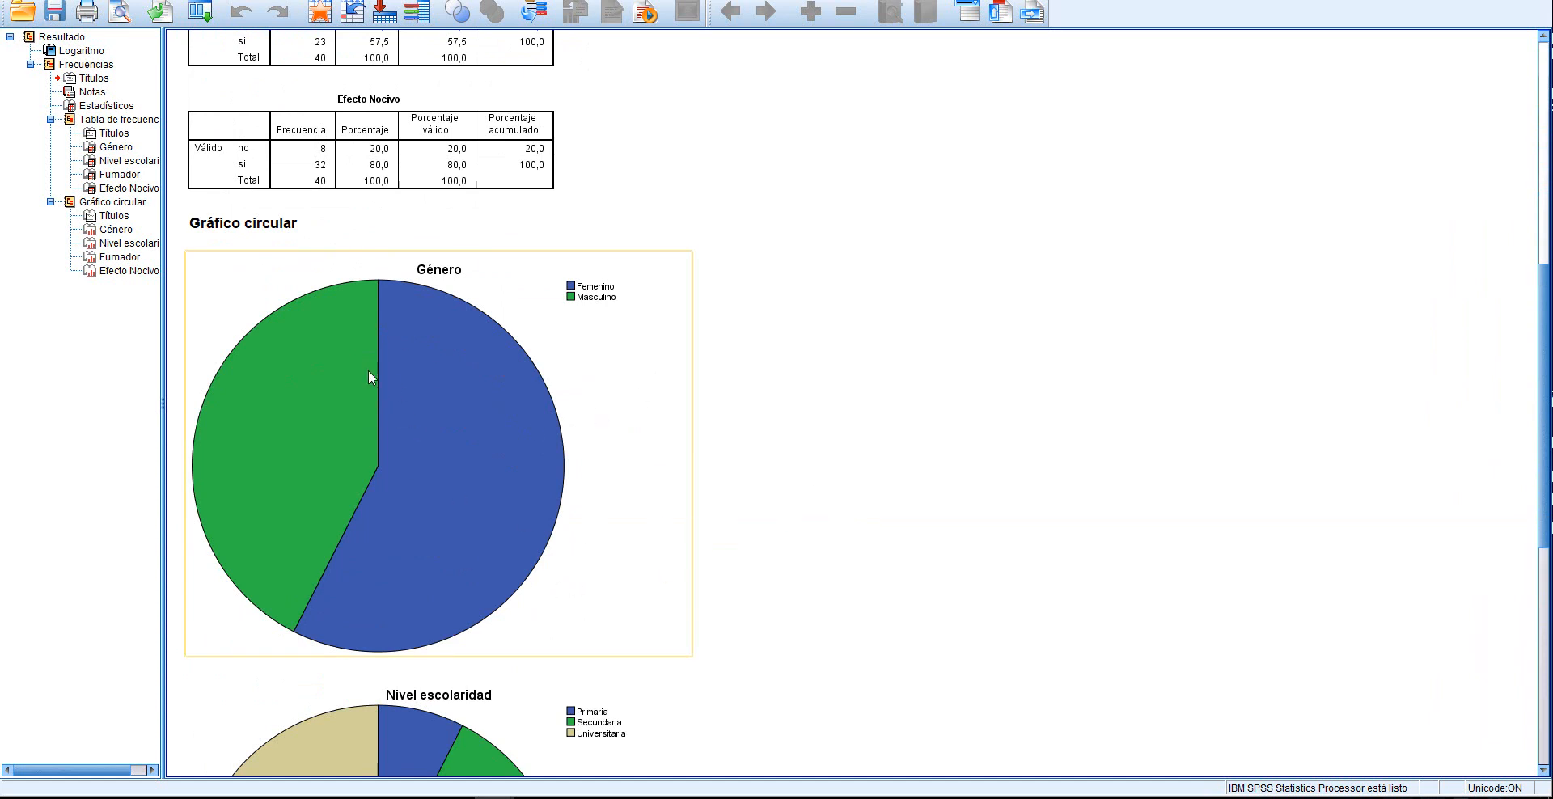
right_click(533, 264)
click(992, 332)
Copy the Género frequency table and paste it into the Word document below the report instructions
scroll(994, 331, up, 5)
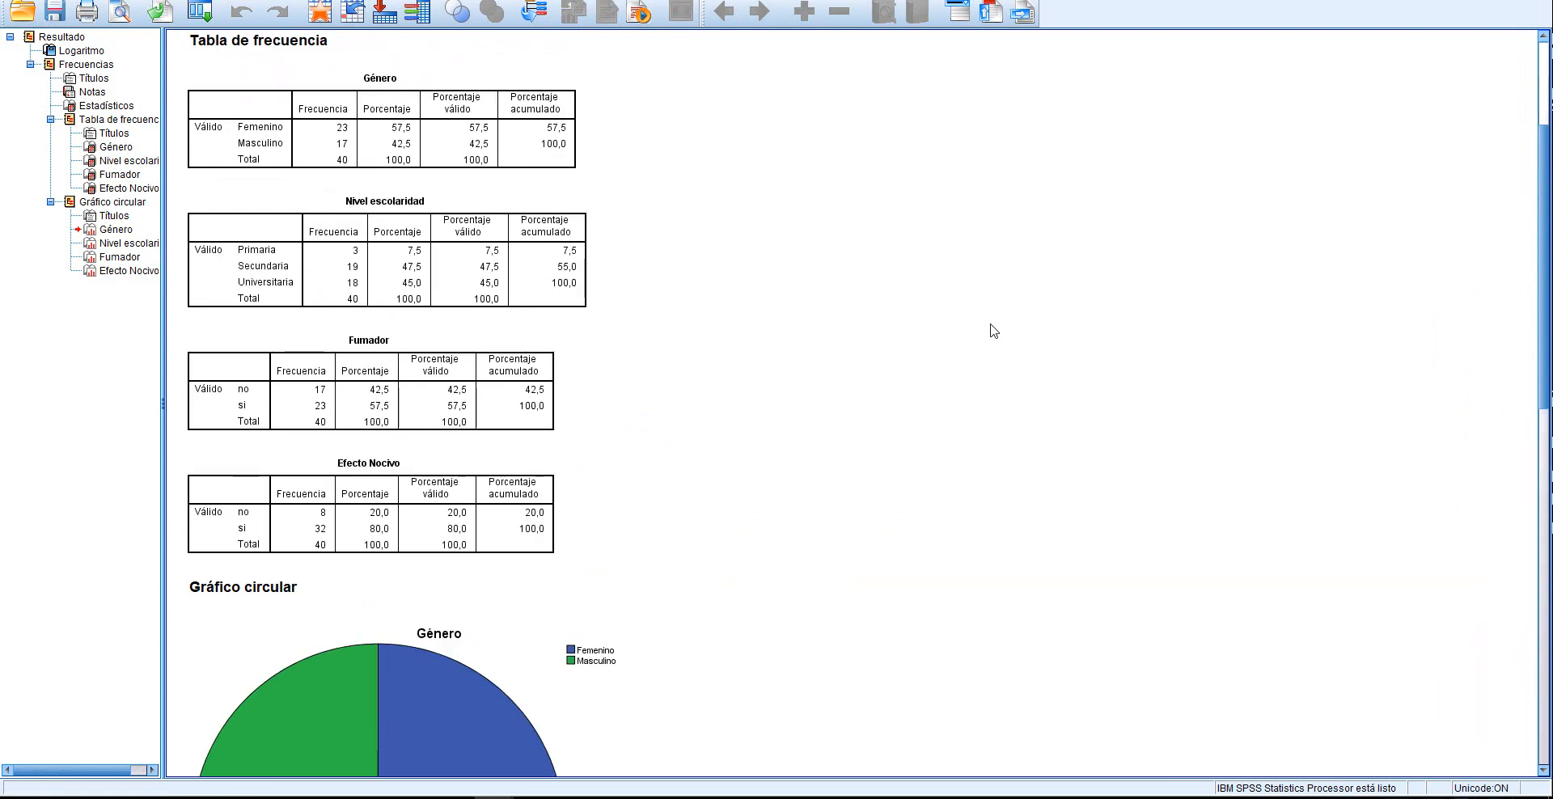
scroll(994, 331, up, 3)
scroll(537, 271, down, 2)
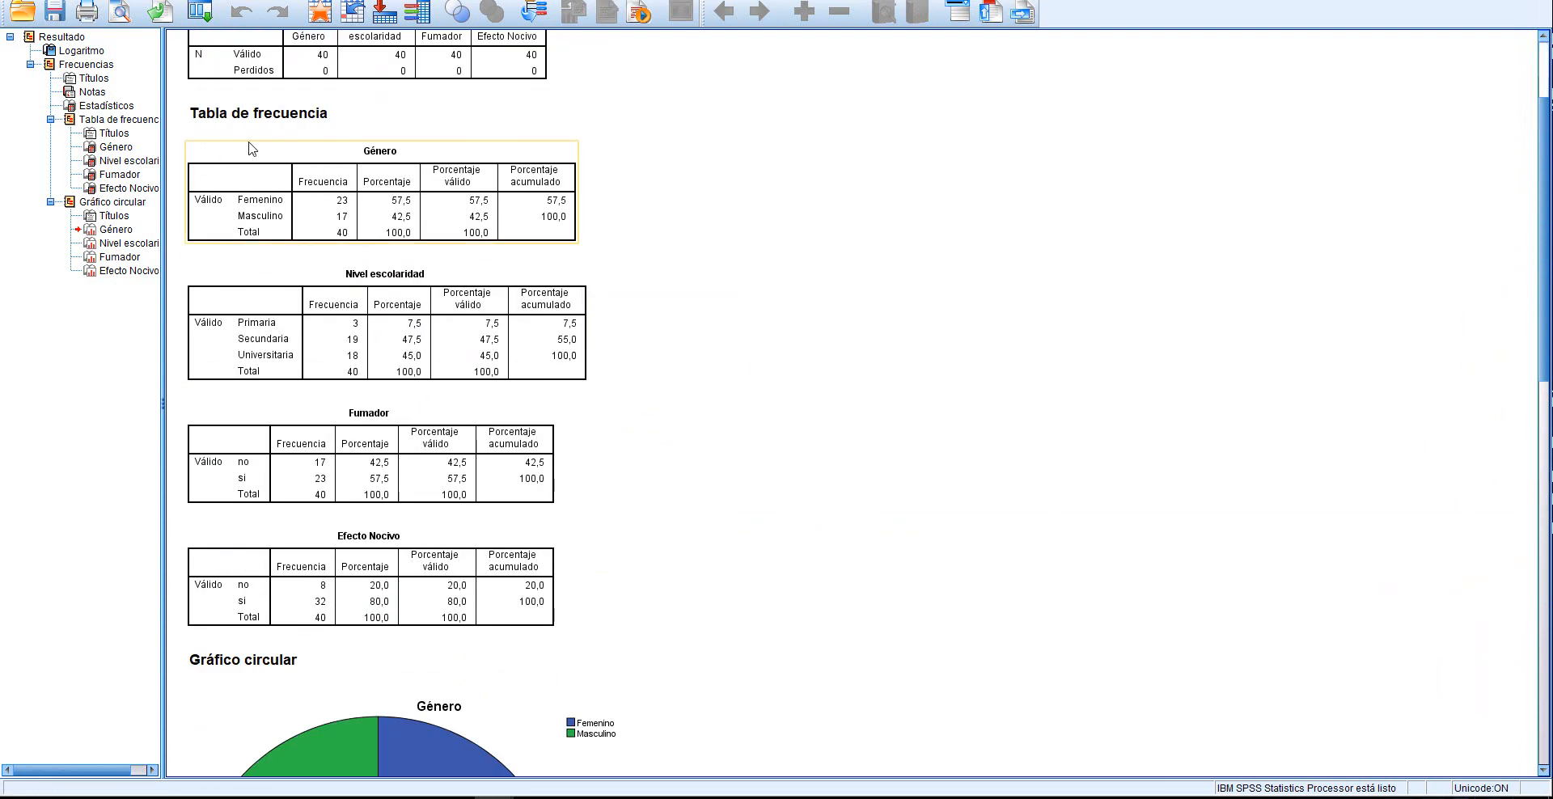
right_click(204, 146)
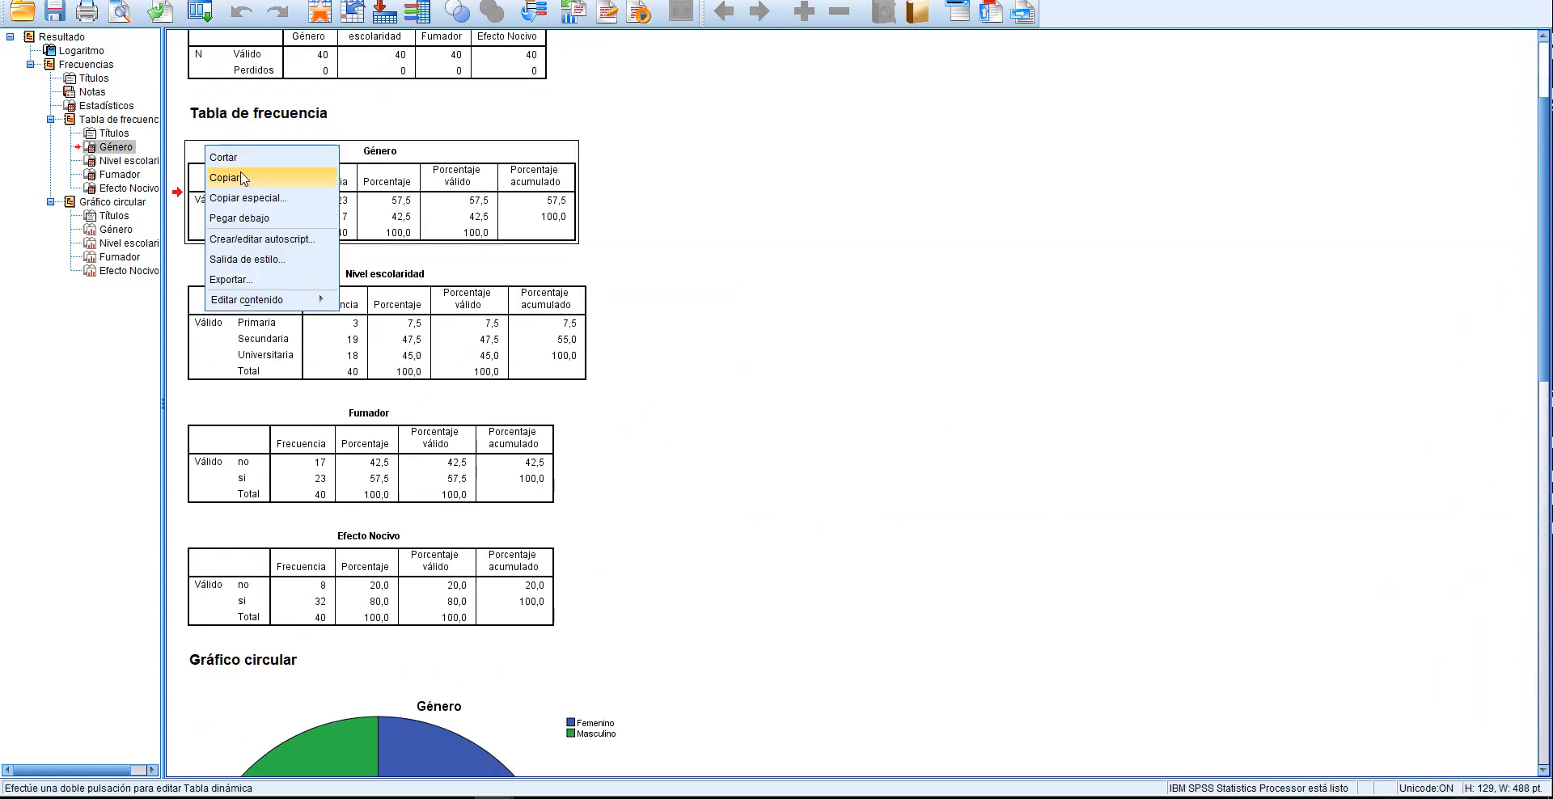
click(226, 177)
click(376, 798)
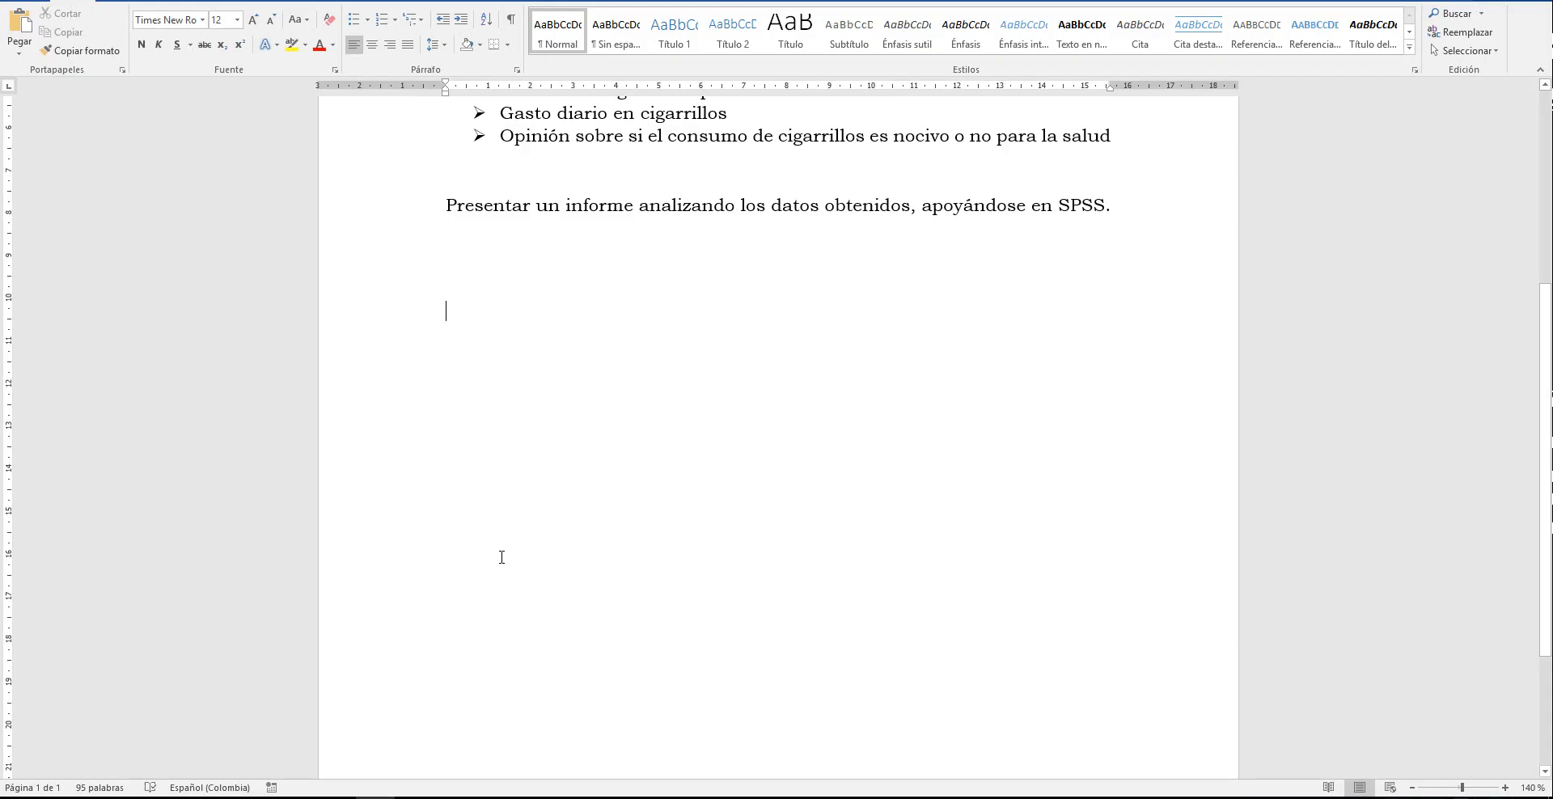
key(ctrl+v)
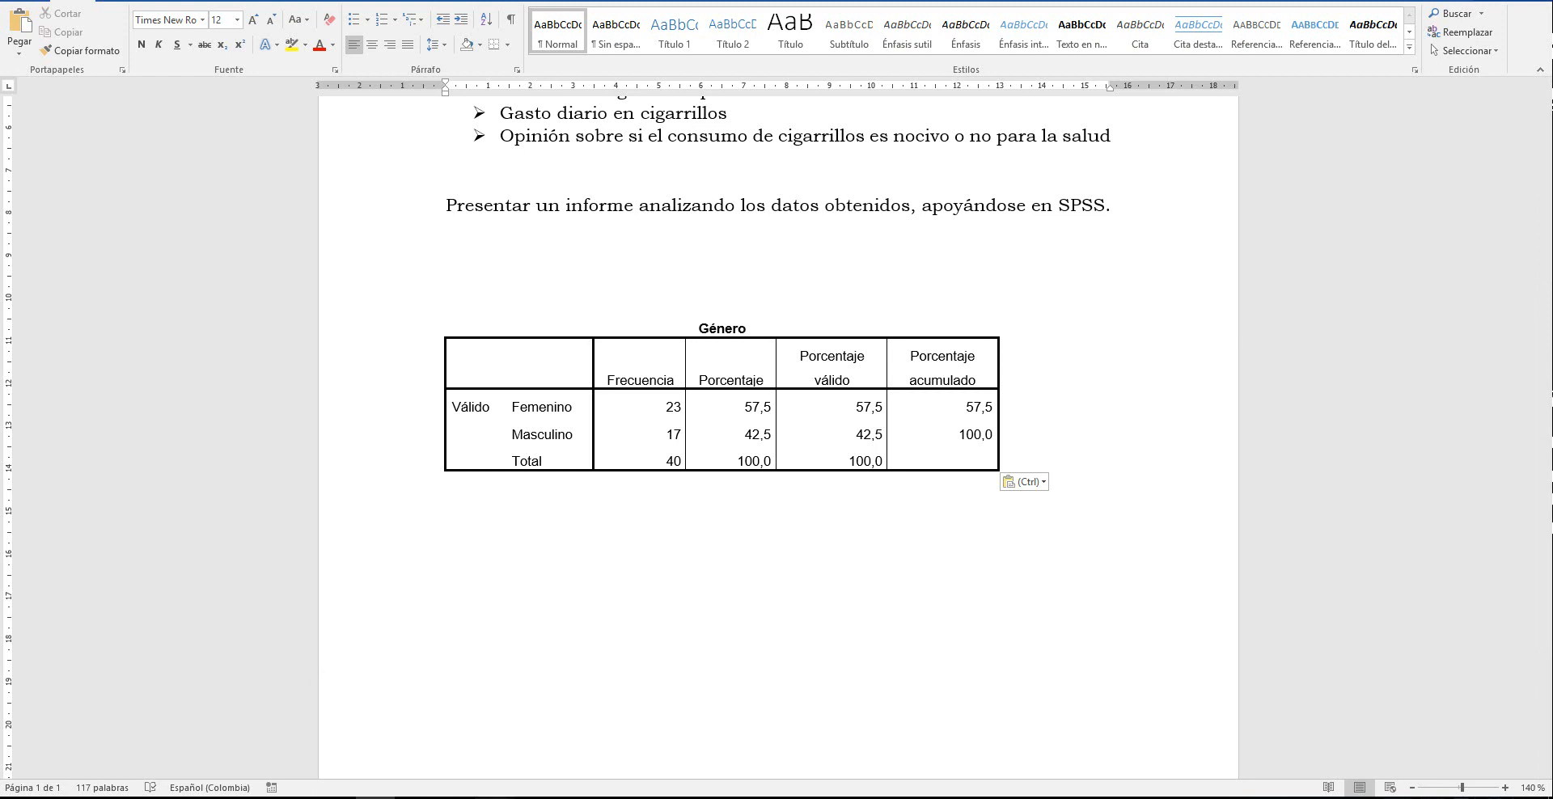
Copy the Género pie chart from the SPSS output and paste it below the Género table in Word
mouse_move(410, 754)
click(513, 754)
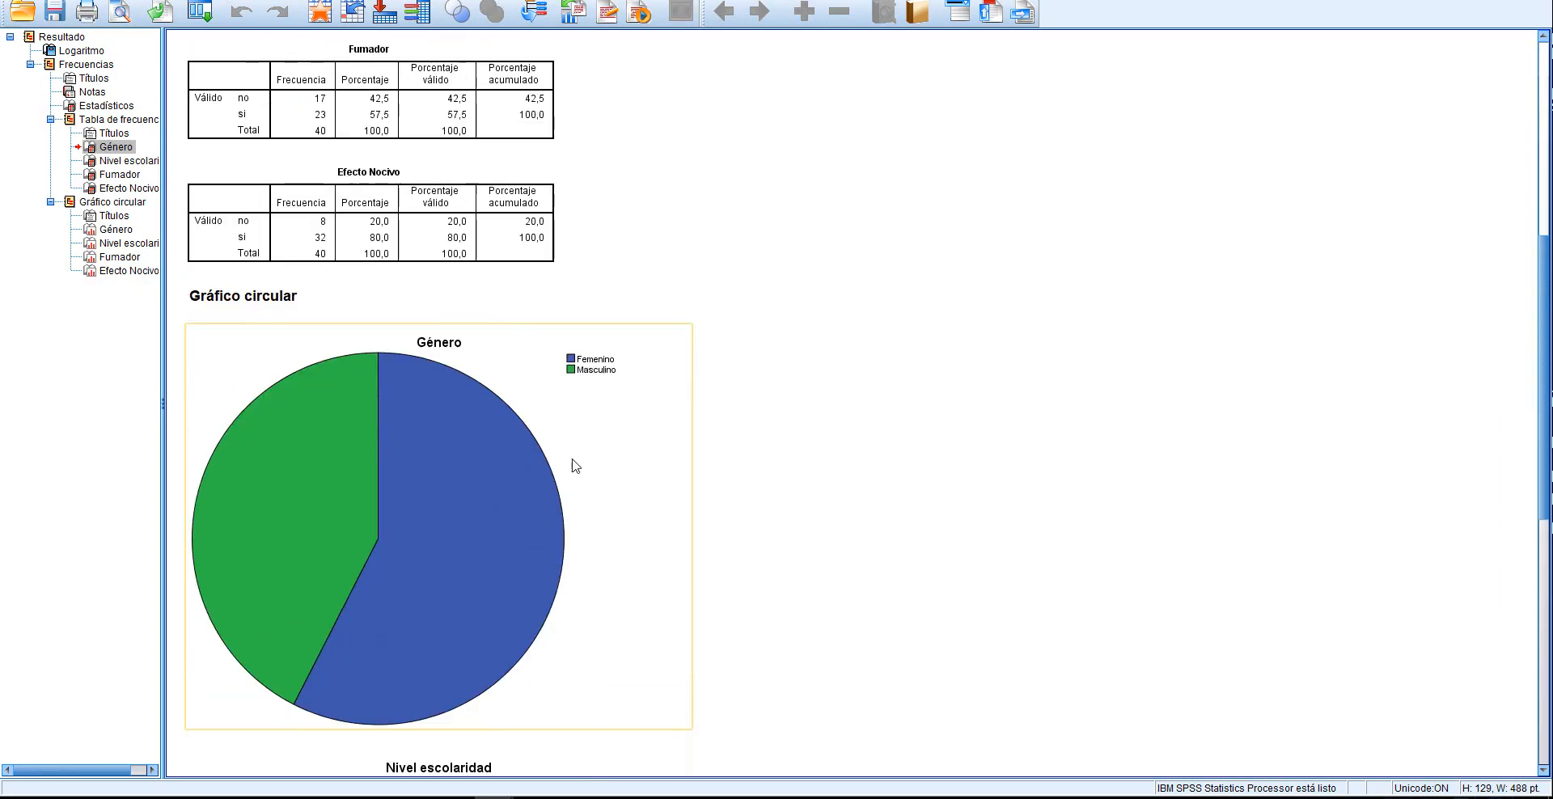
click(678, 335)
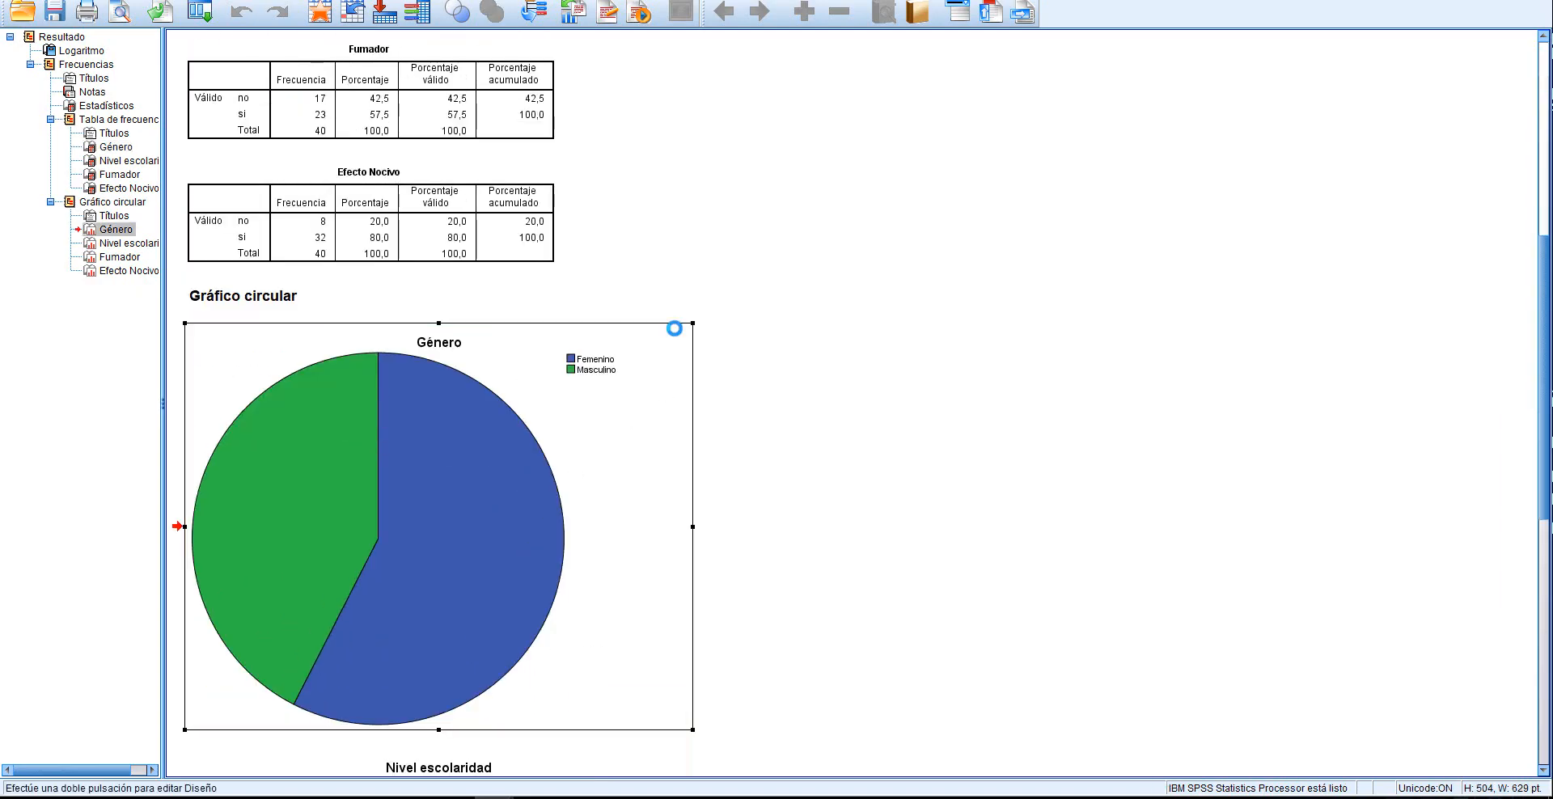
right_click(678, 335)
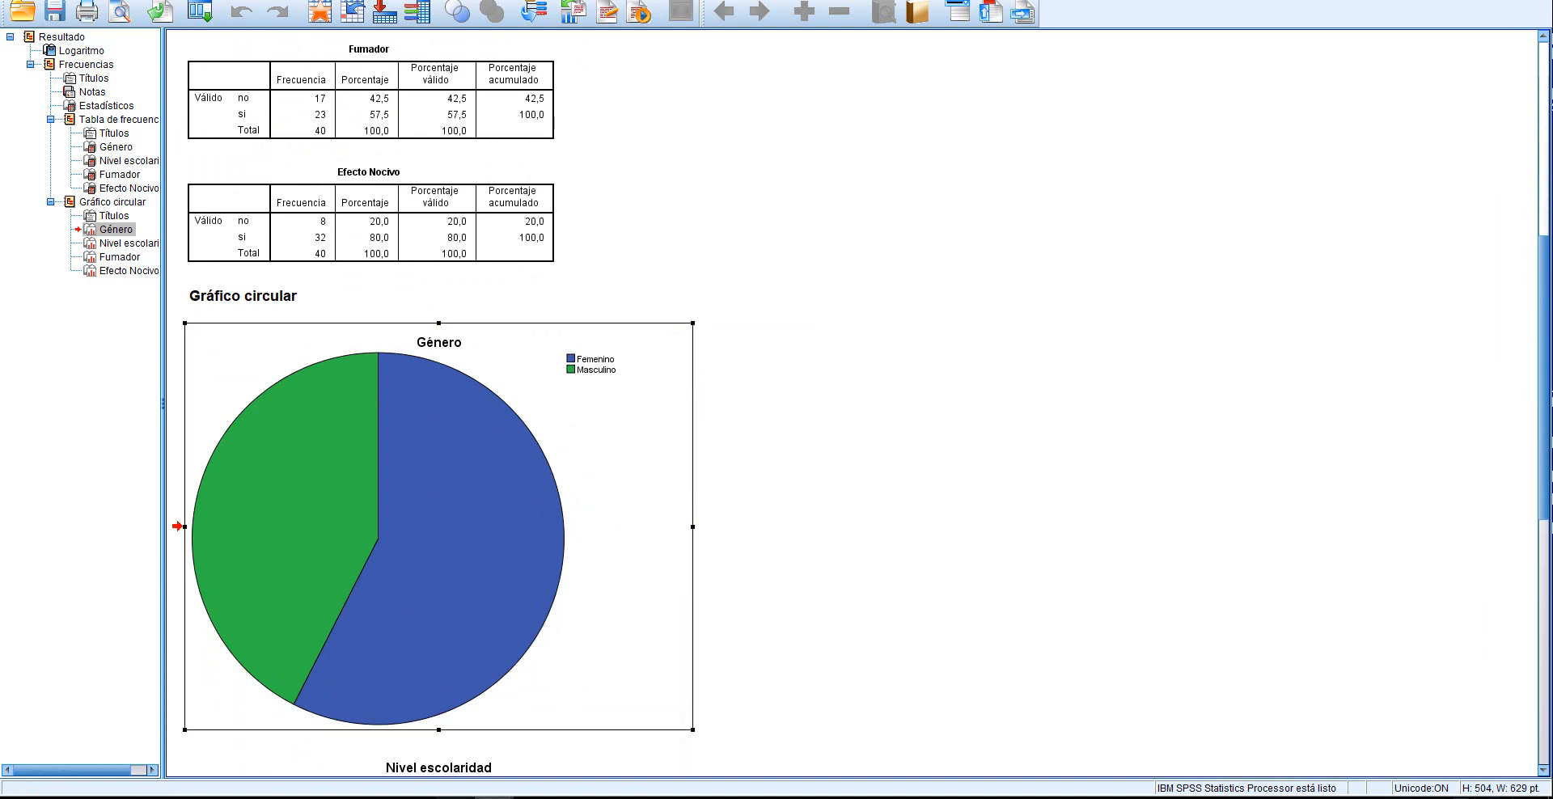
click(375, 798)
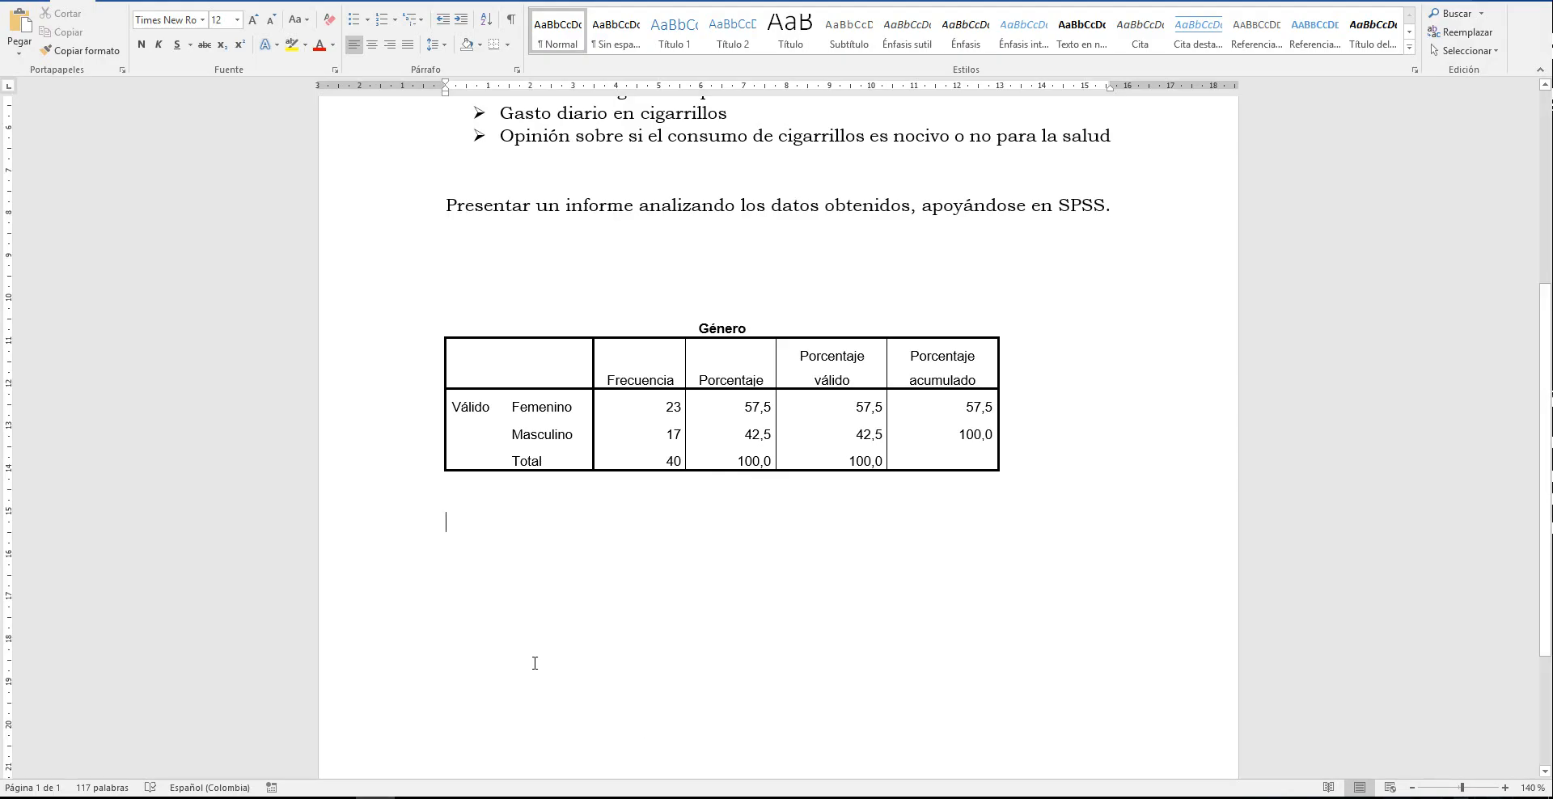
key(ctrl+v)
click(821, 502)
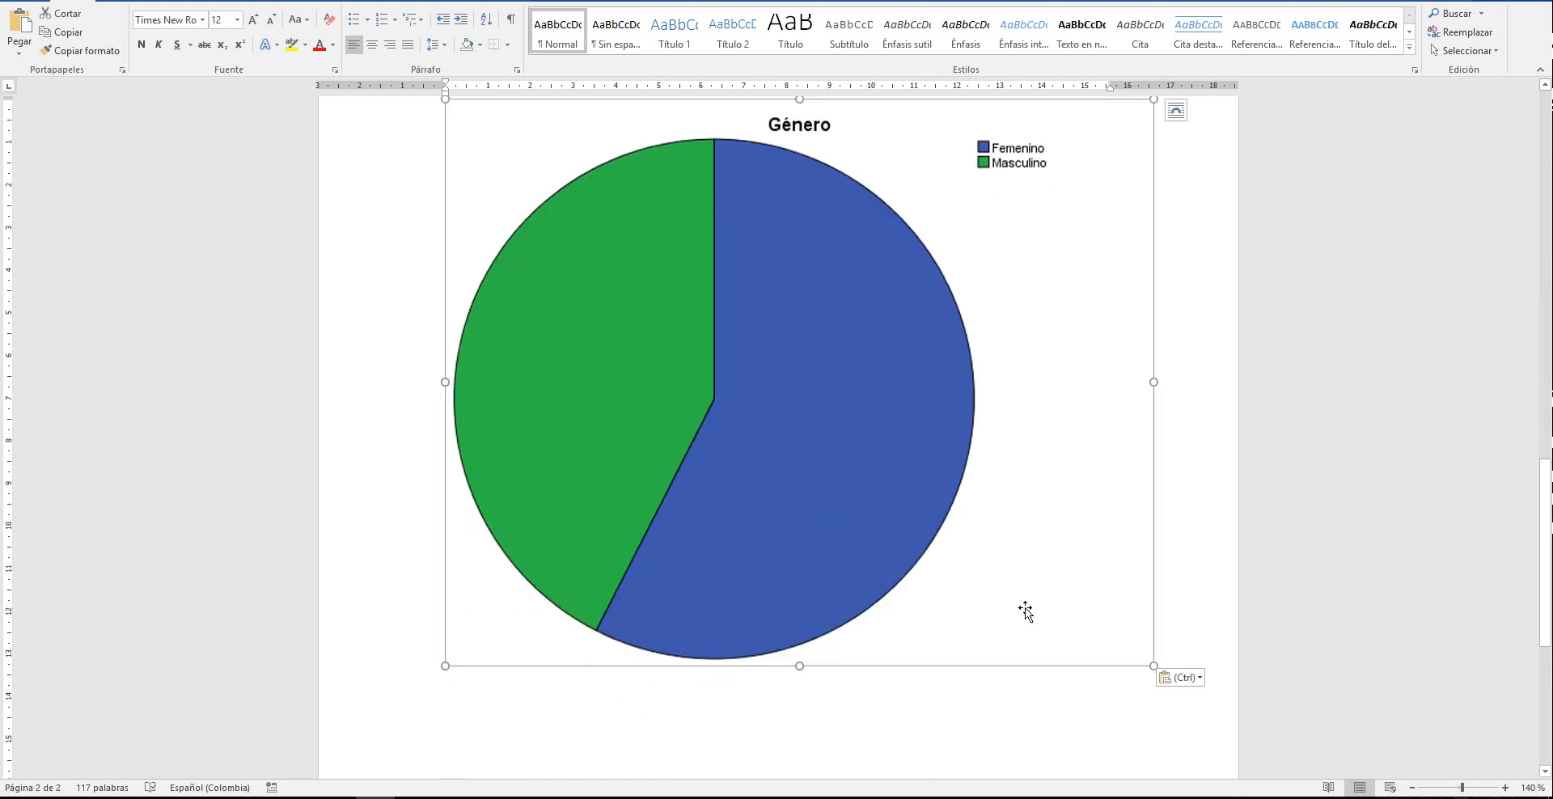
Shrink the pasted Género pie chart to about 8 cm wide and center it on the page
scroll(933, 581, up, 2)
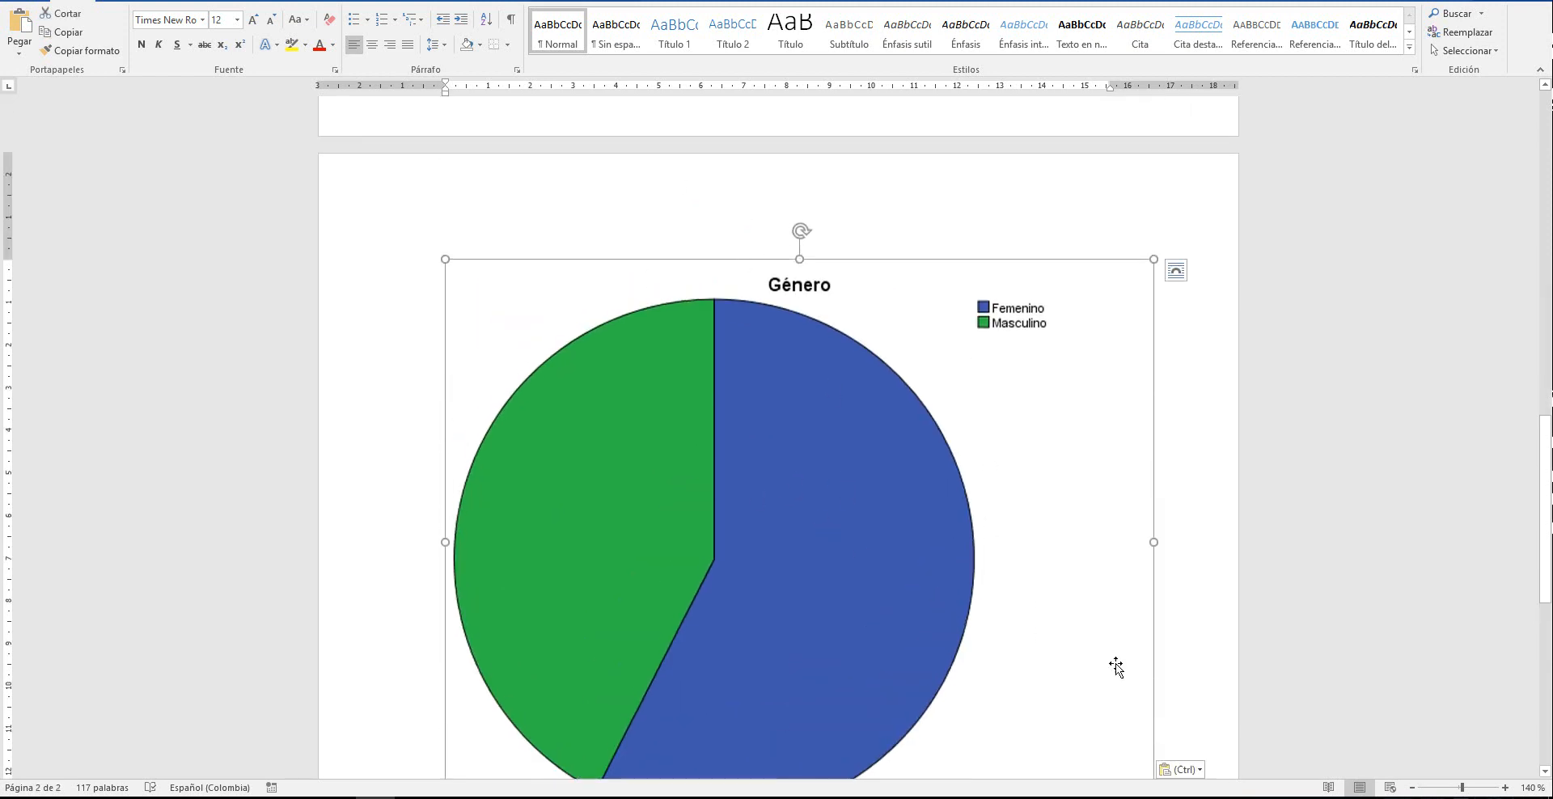
scroll(1129, 696, down, 2)
drag(1153, 666, 779, 334)
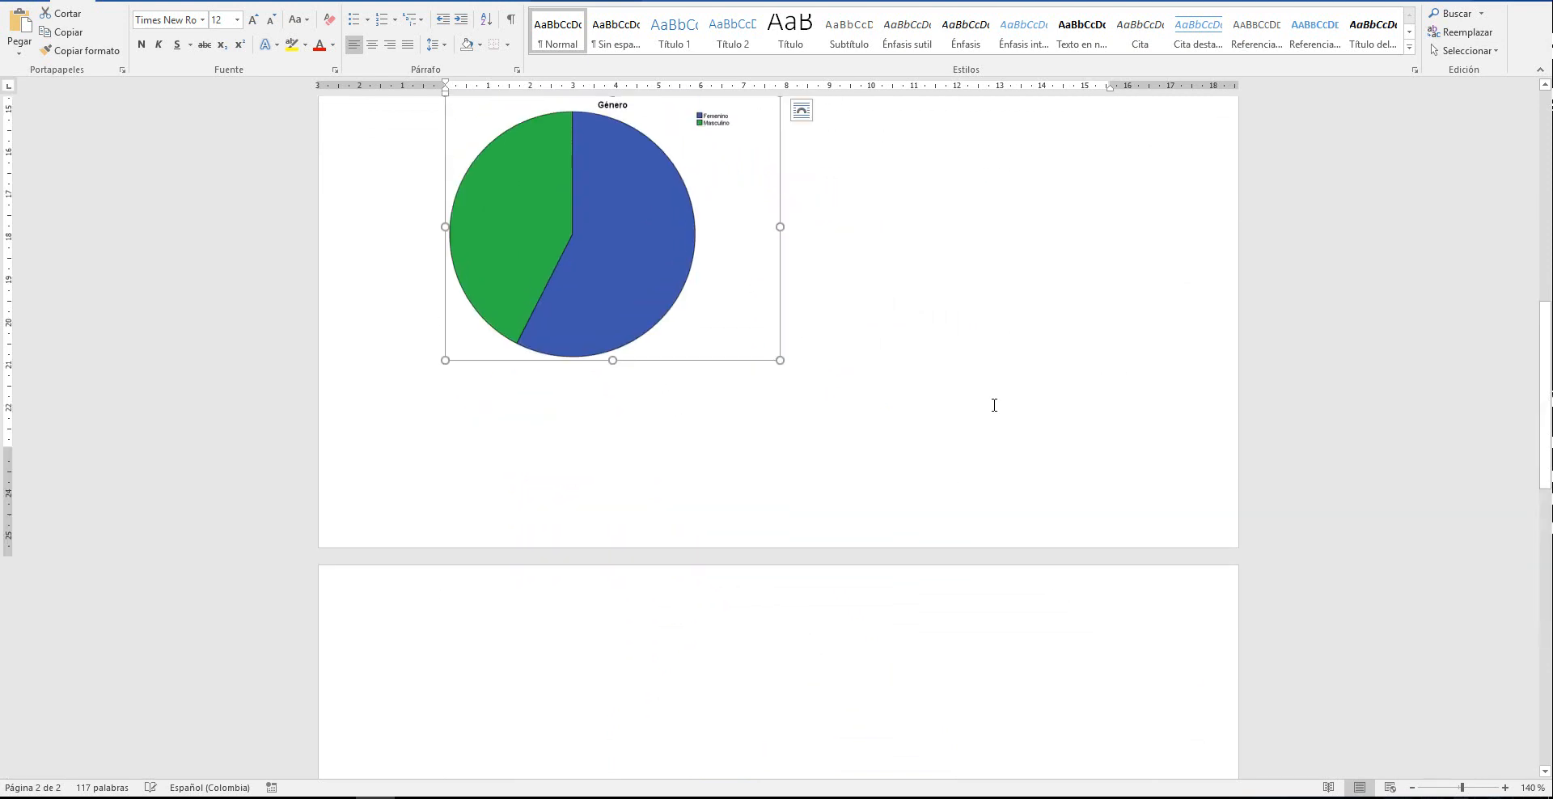
scroll(806, 550, up, 3)
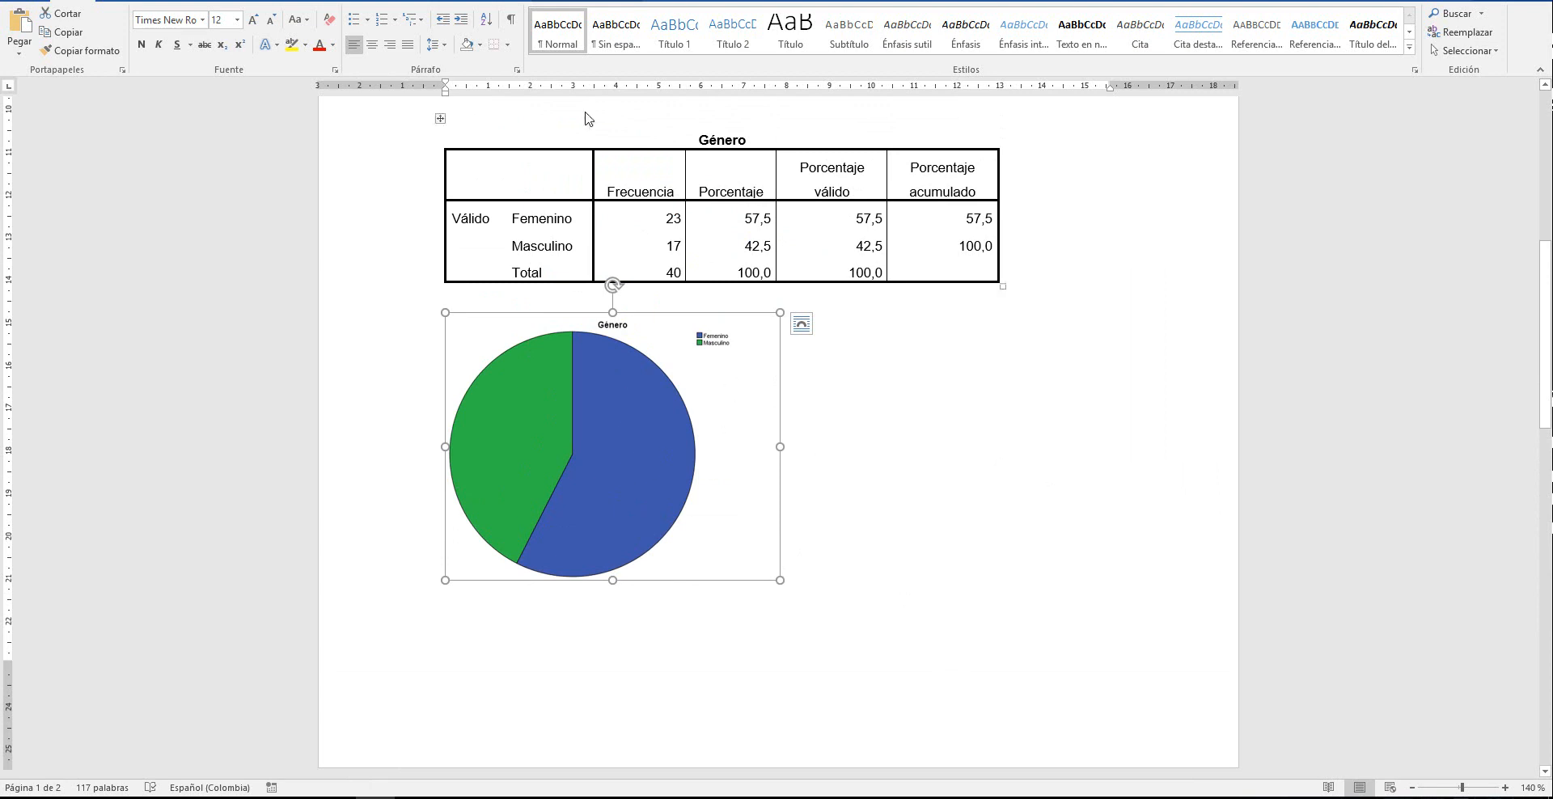
click(372, 44)
click(1067, 544)
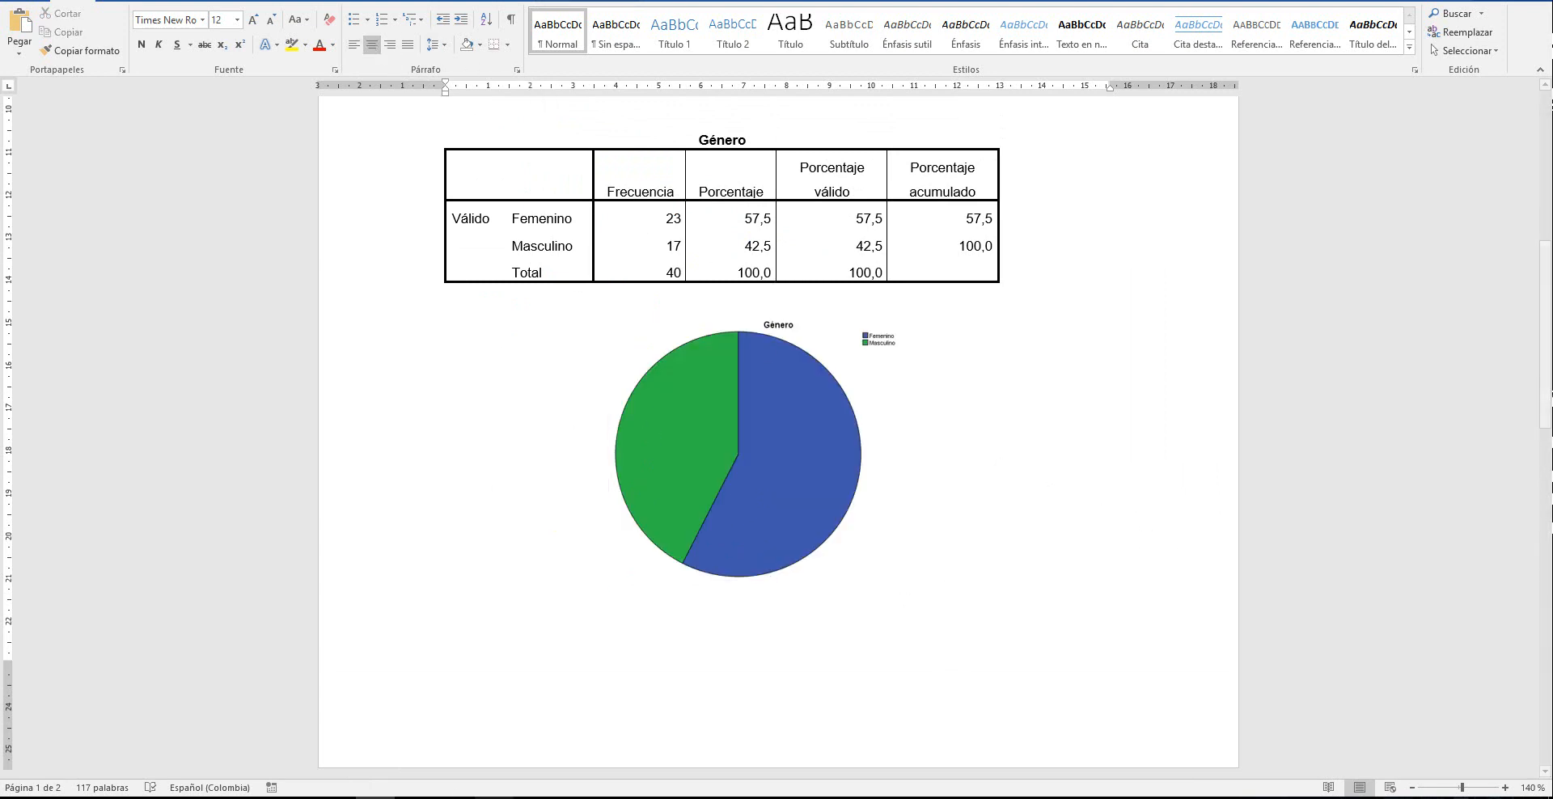
Switch to the SPSS output and look over the remaining pie charts and frequency tables for Nivel escolaridad, Fumador and Efecto Nocivo
click(581, 768)
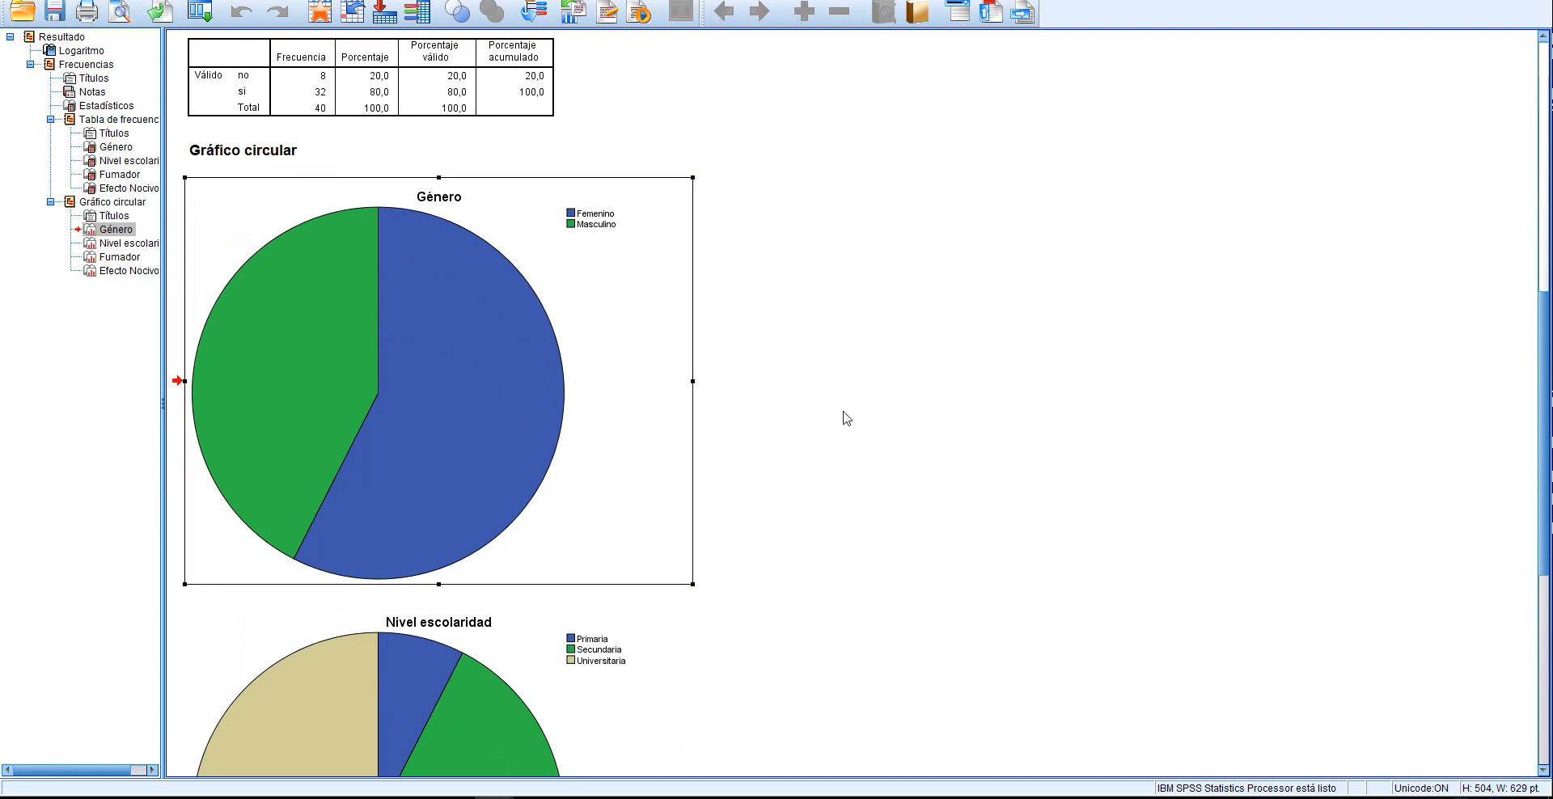
scroll(936, 348, down, 6)
scroll(936, 346, down, 5)
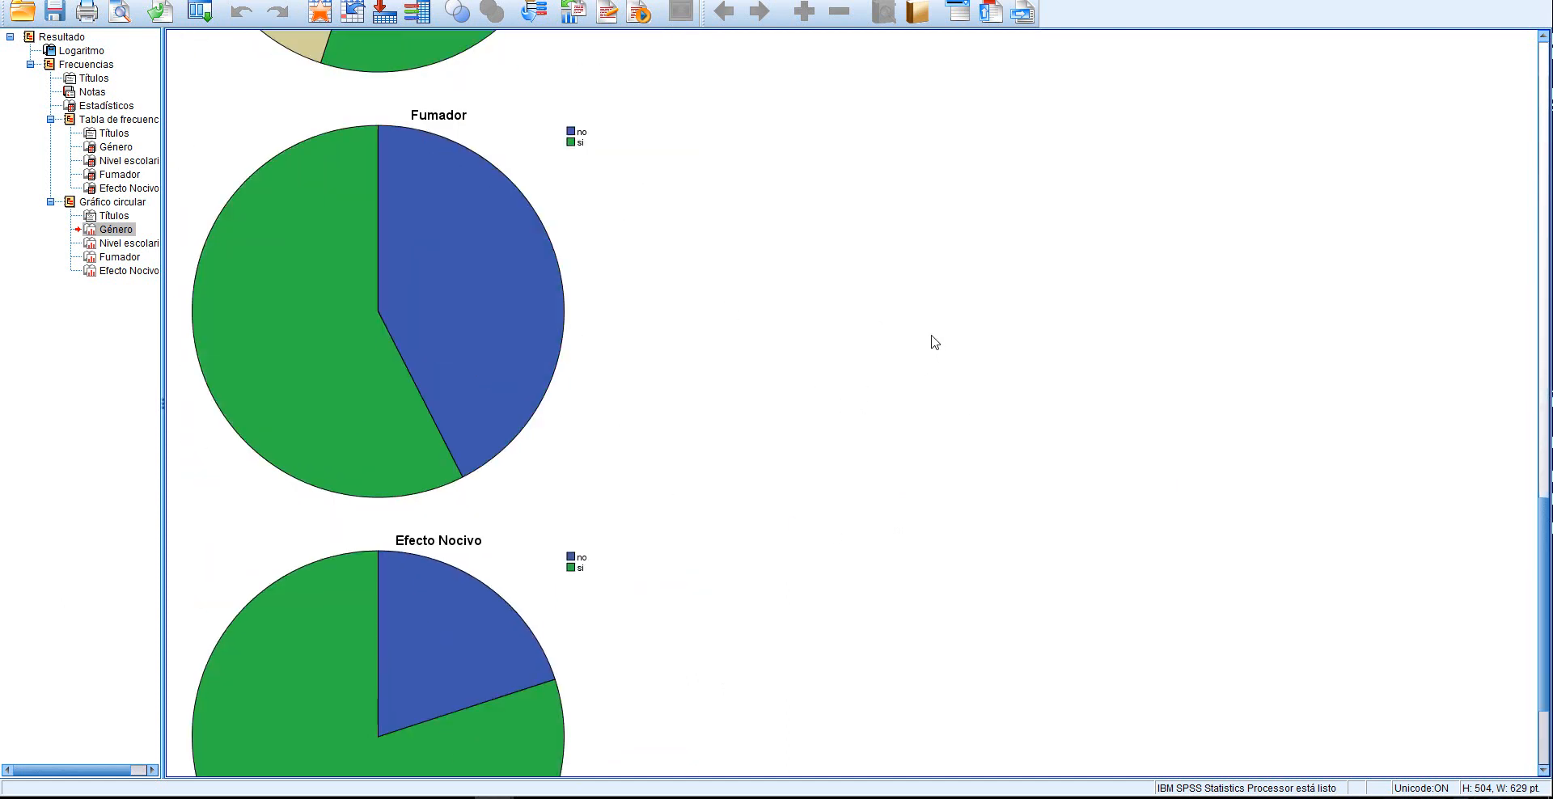
scroll(930, 343, up, 3)
scroll(931, 343, down, 5)
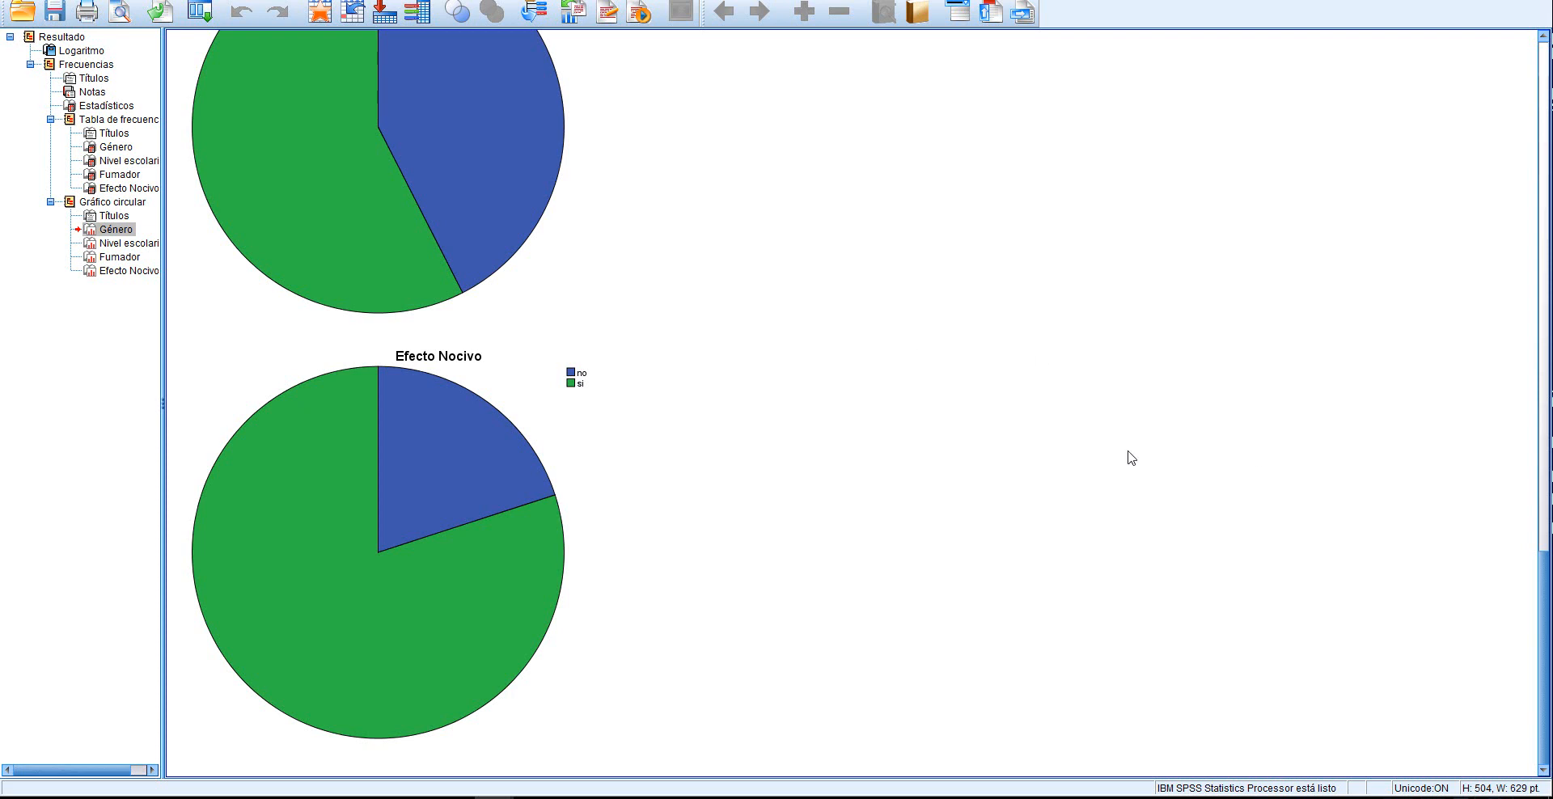
scroll(988, 536, up, 10)
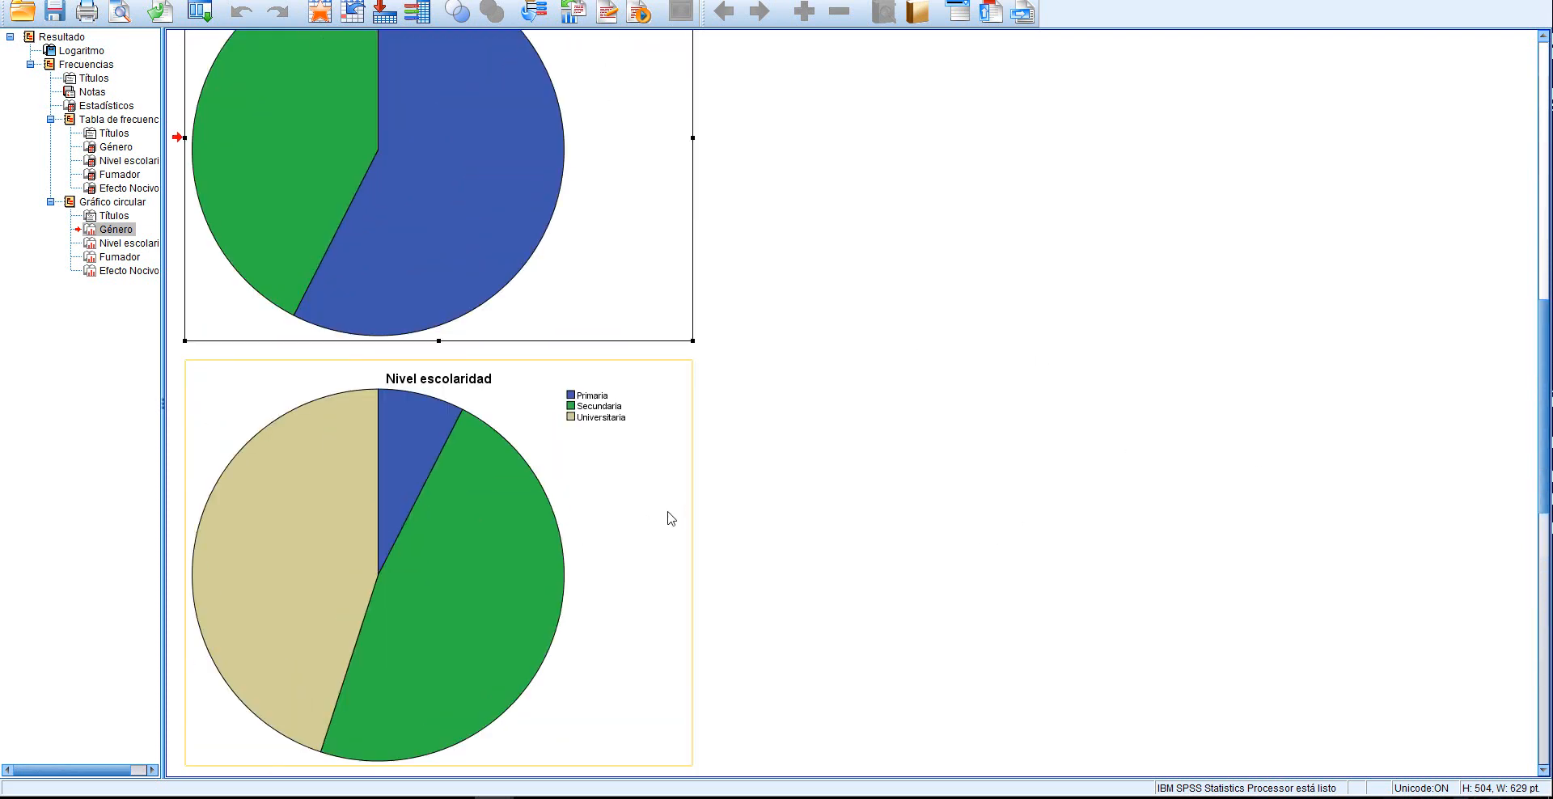
scroll(960, 509, up, 10)
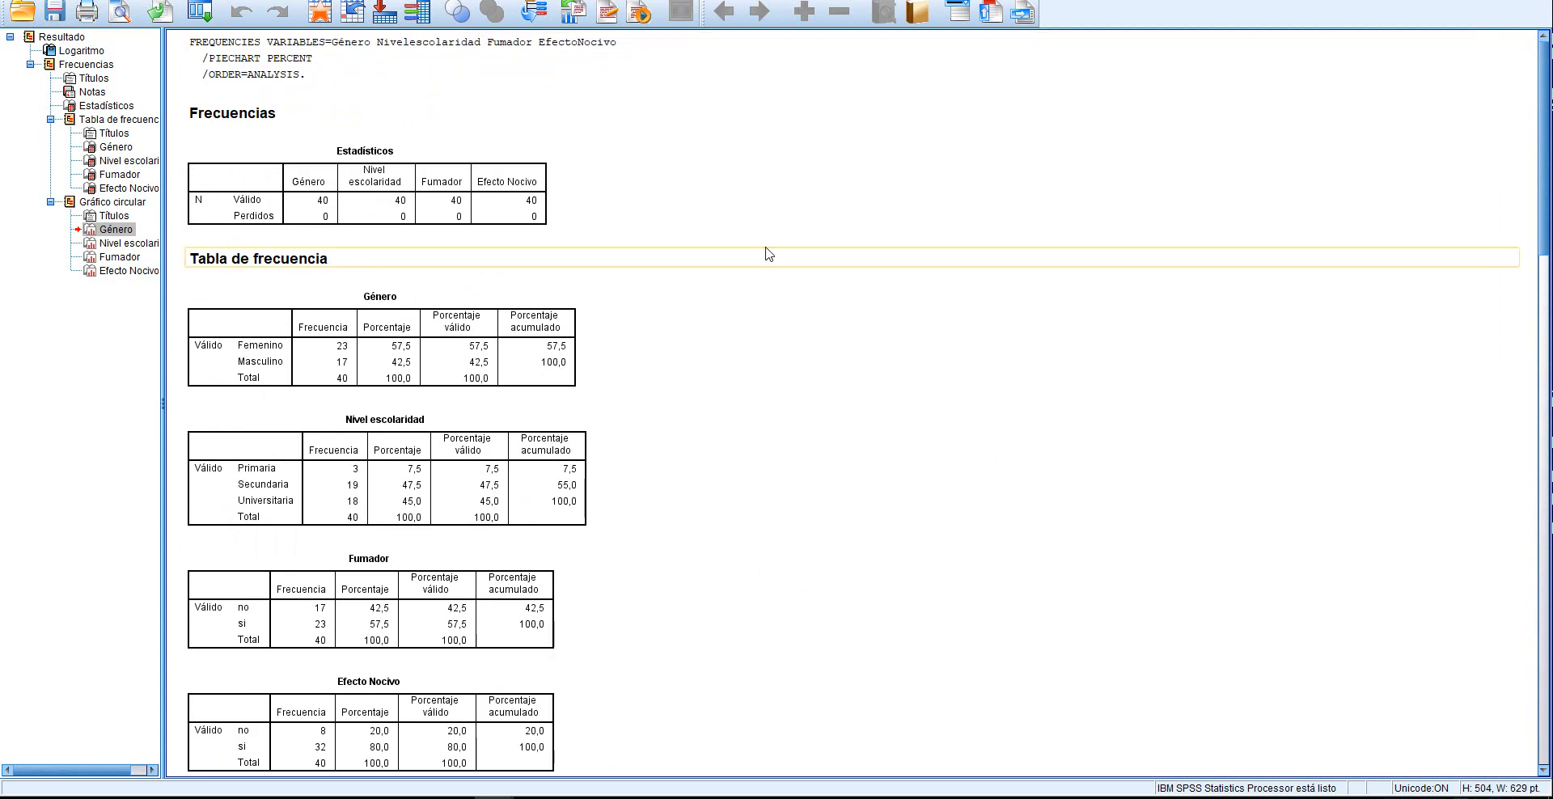
scroll(909, 330, down, 5)
scroll(916, 318, down, 12)
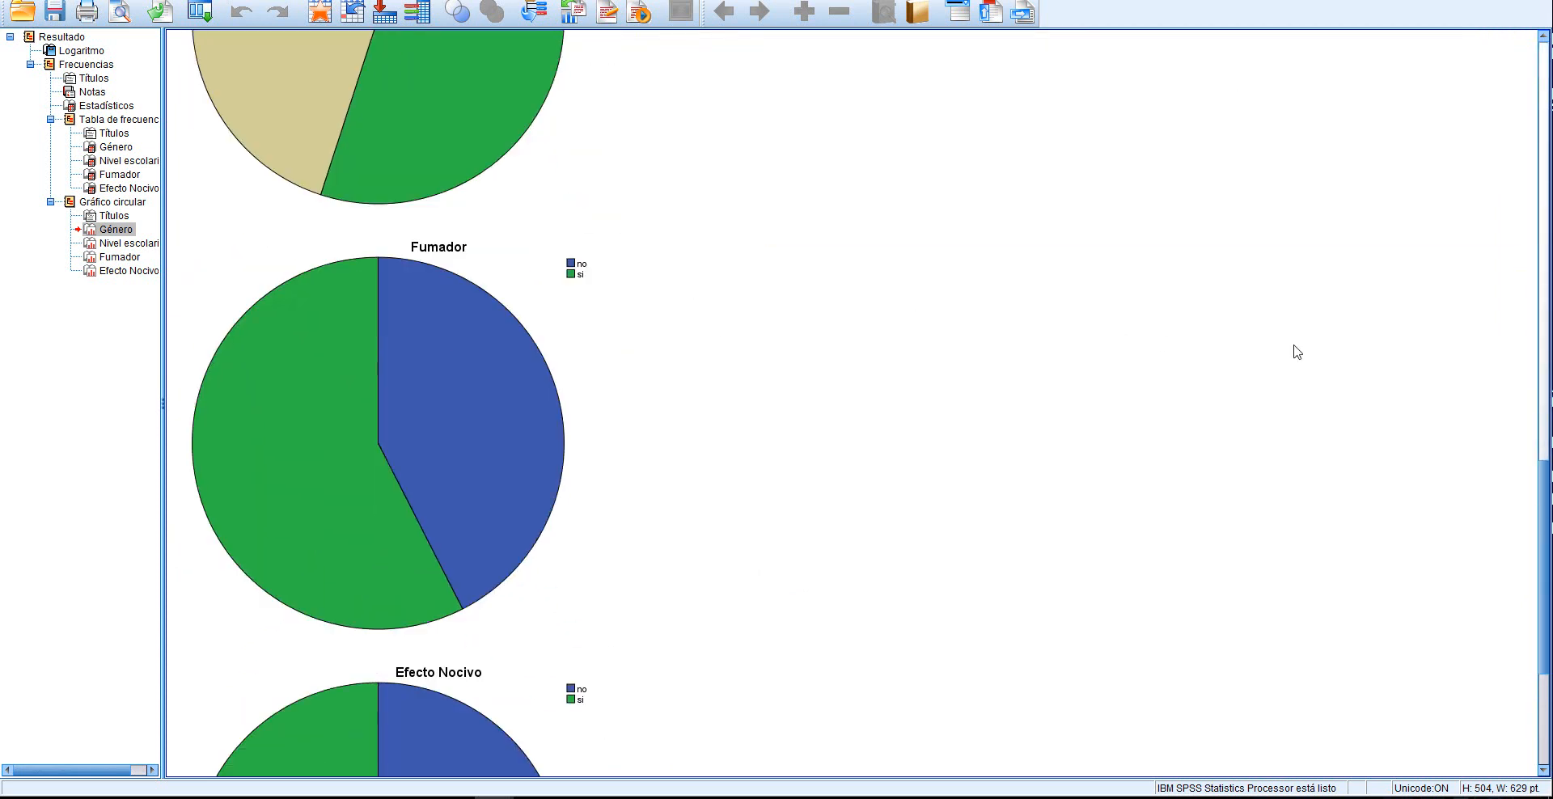
Close the frequency results viewer without saving its contents
click(1534, 1)
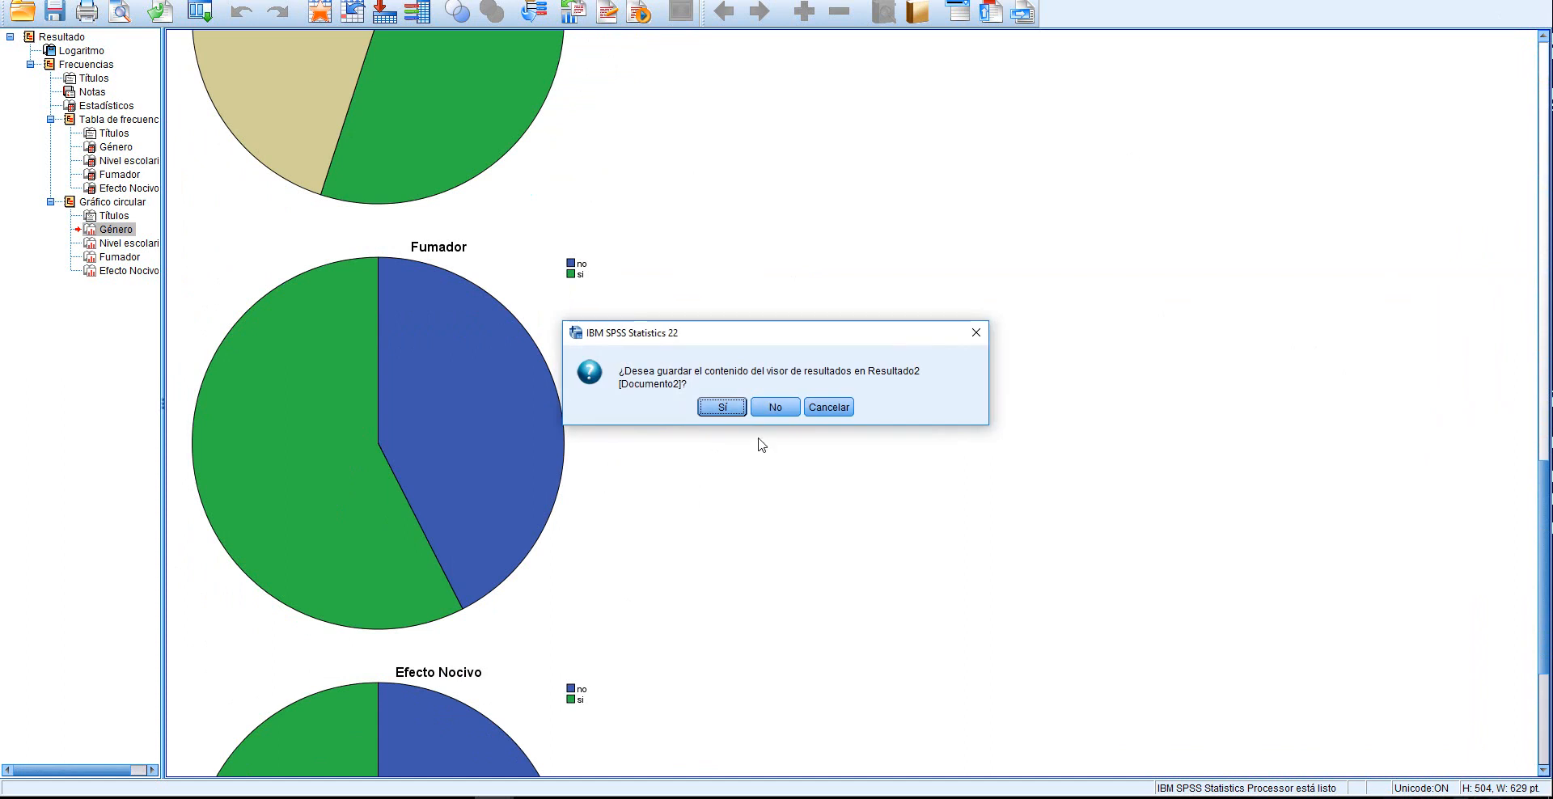
click(781, 410)
Delete the Género pie chart and the whole Género frequency table from the Word document
click(890, 447)
key(Delete)
scroll(810, 340, up, 2)
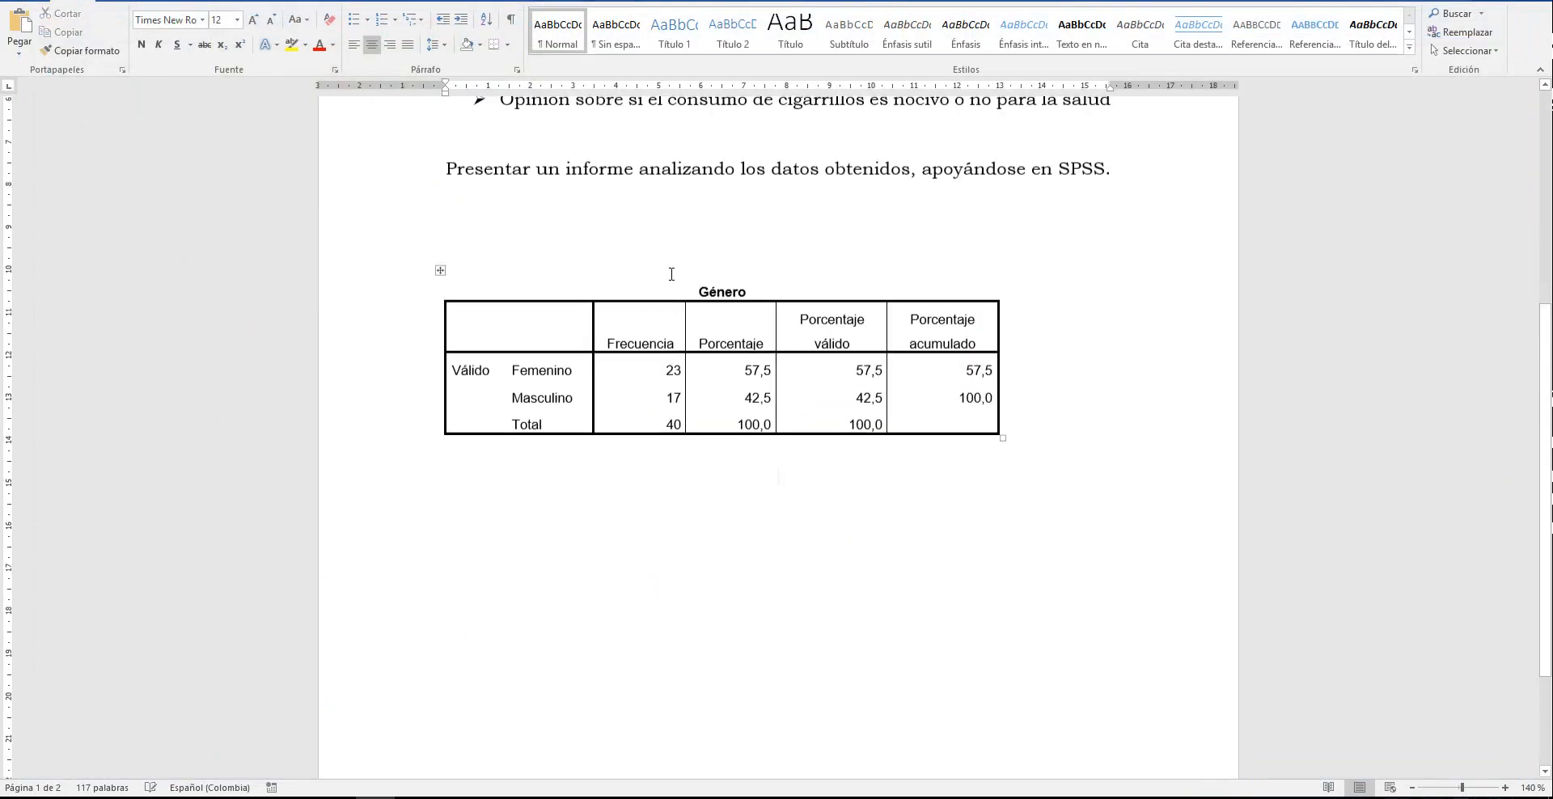
click(442, 280)
key(Delete)
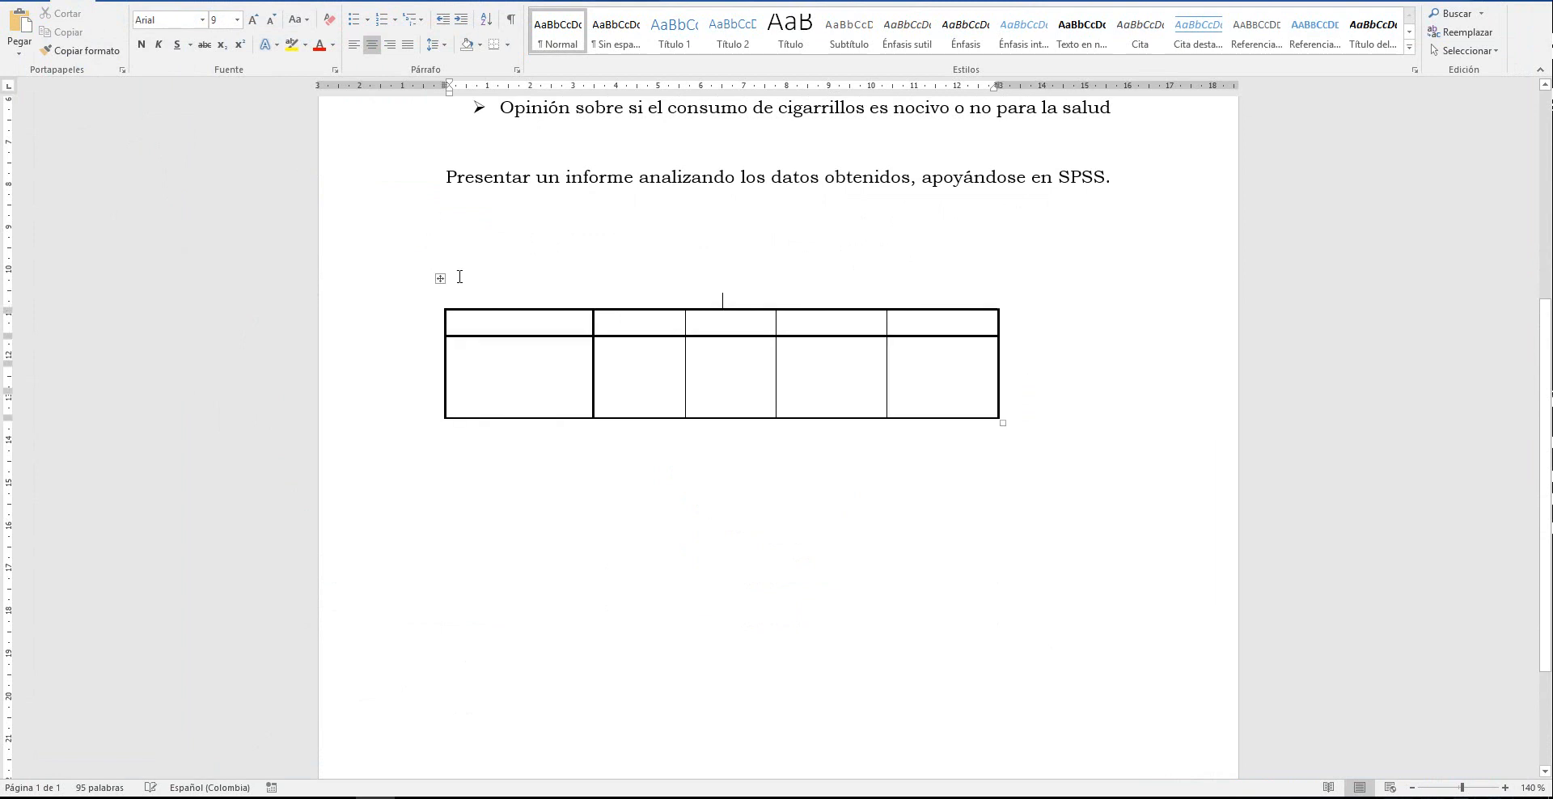
drag(469, 242, 533, 451)
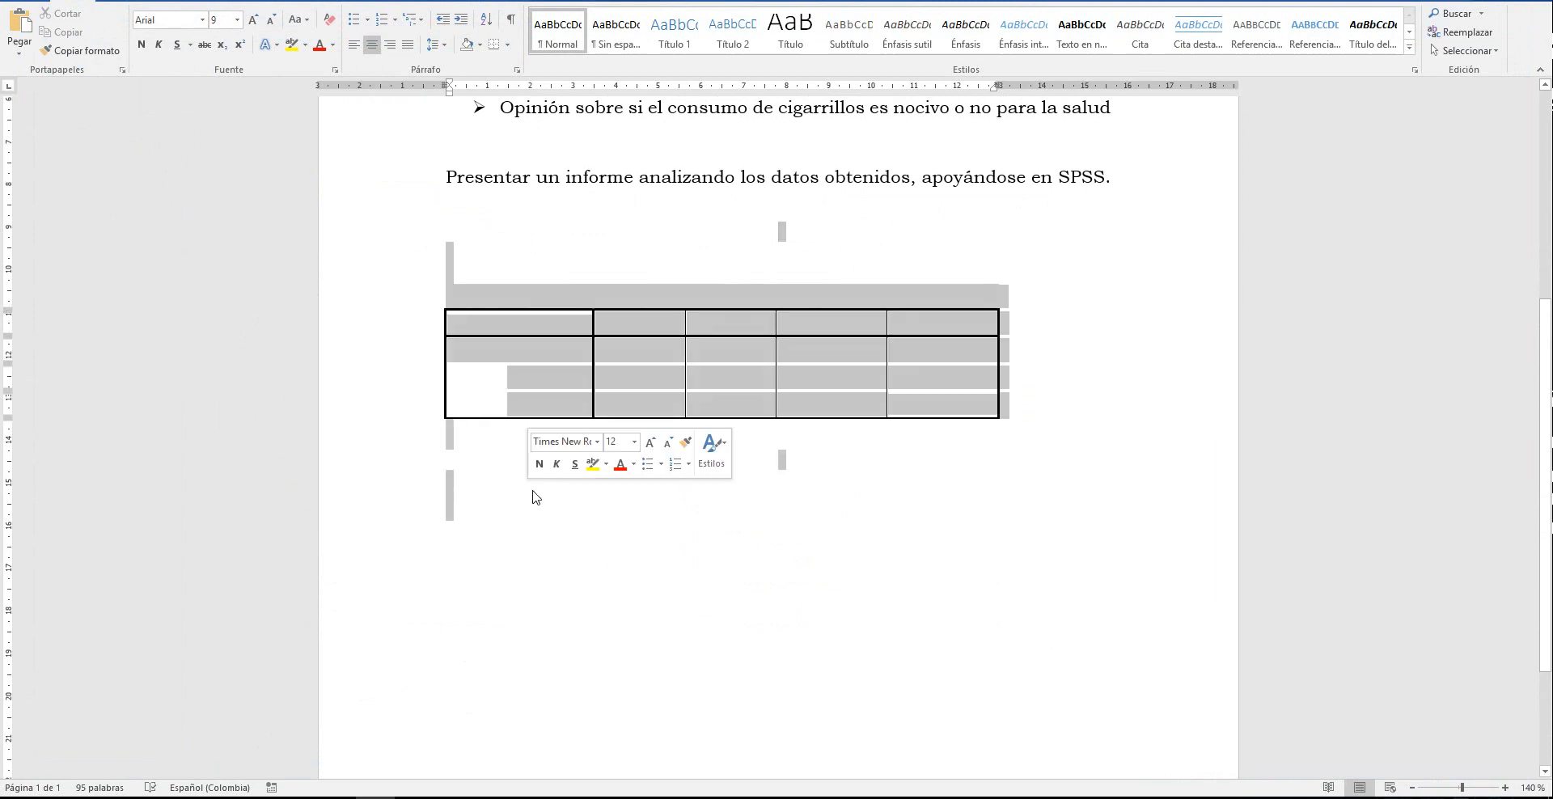
key(Delete)
Switch to the SPSS data and generate a custom table with Género in the rows and Fumador in the columns
click(494, 798)
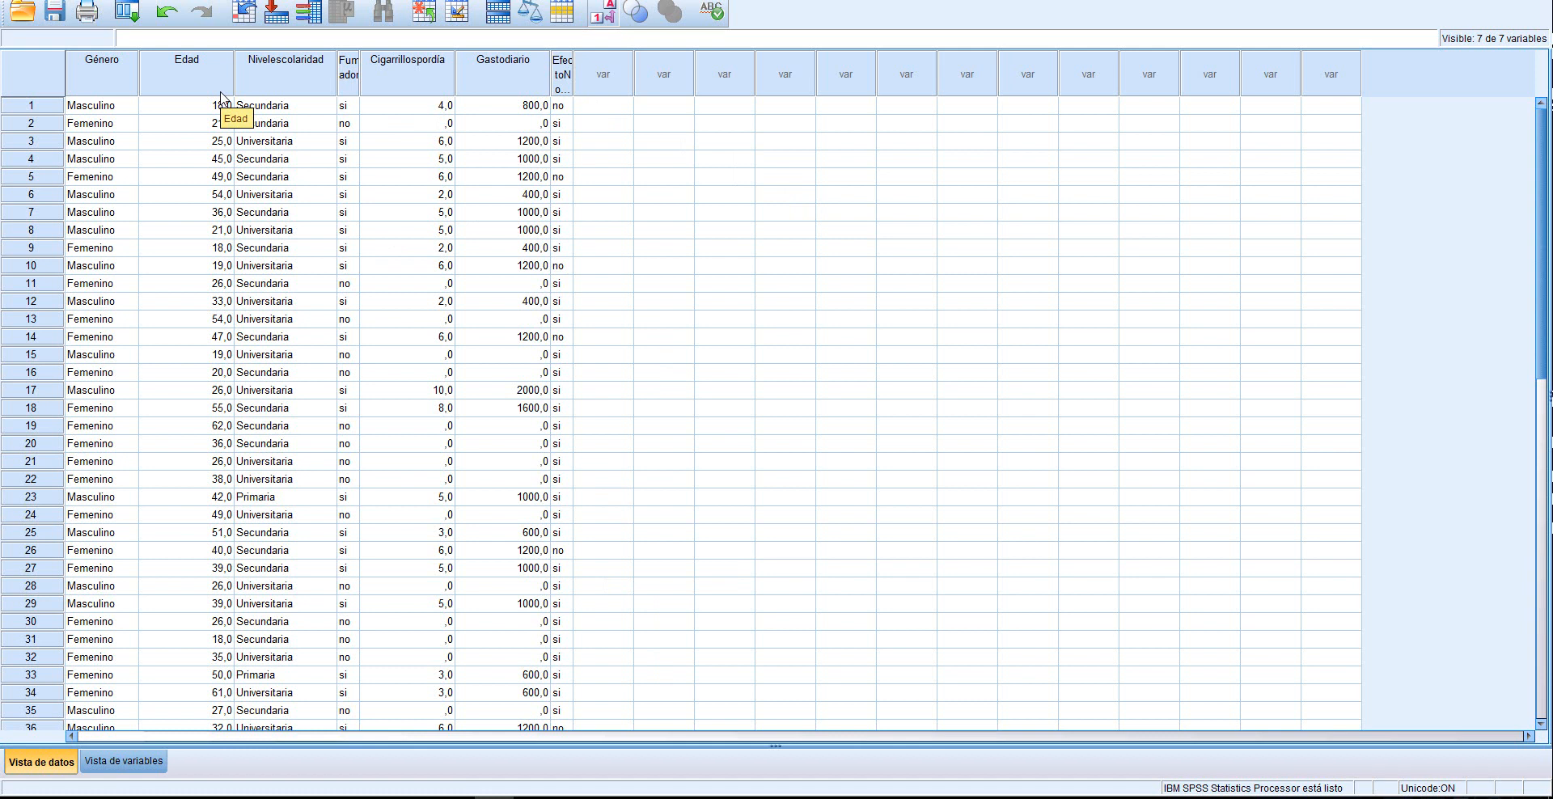
key(alt+a)
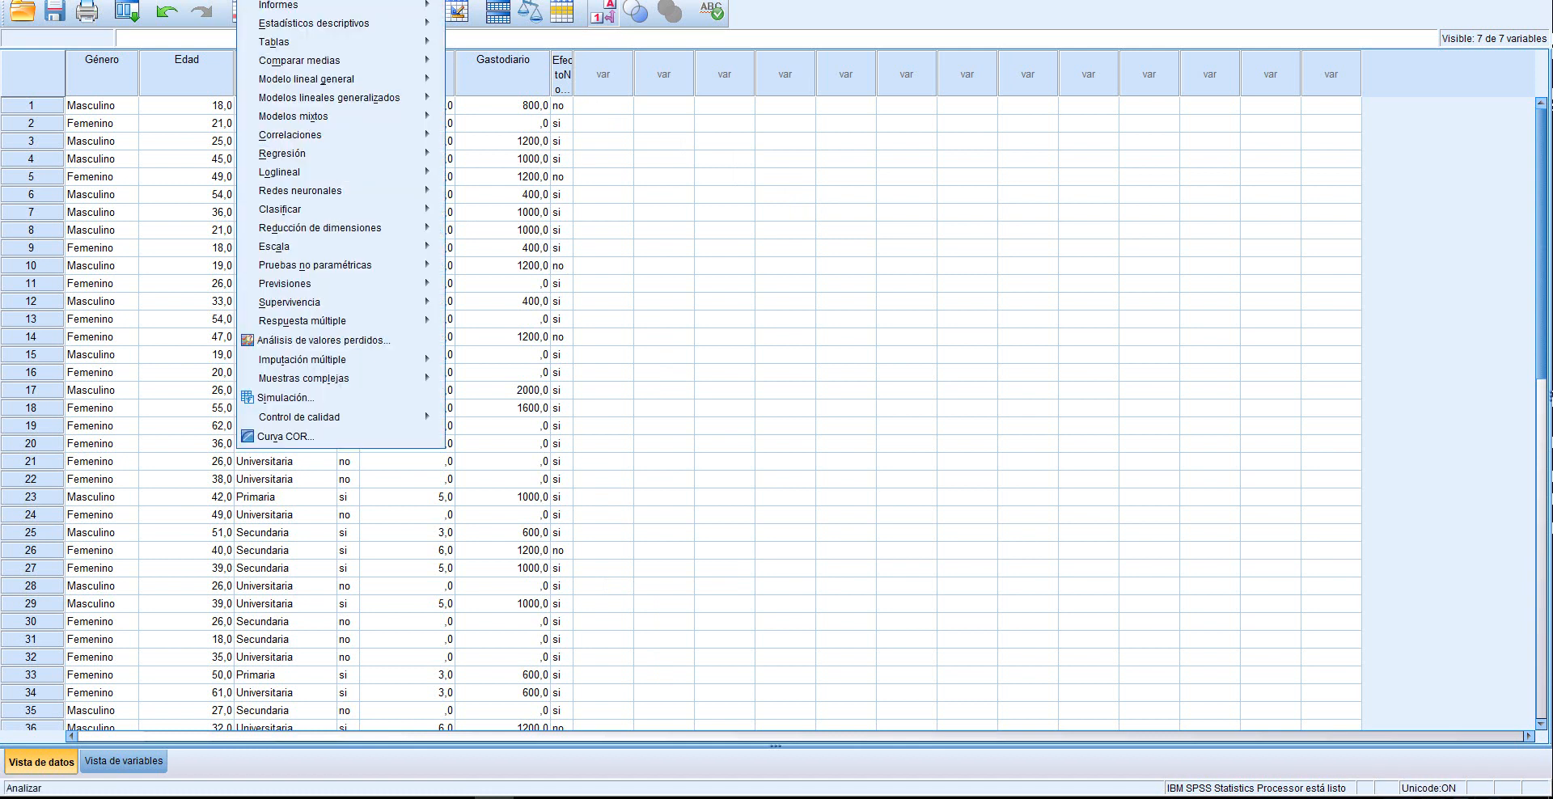
mouse_move(315, 33)
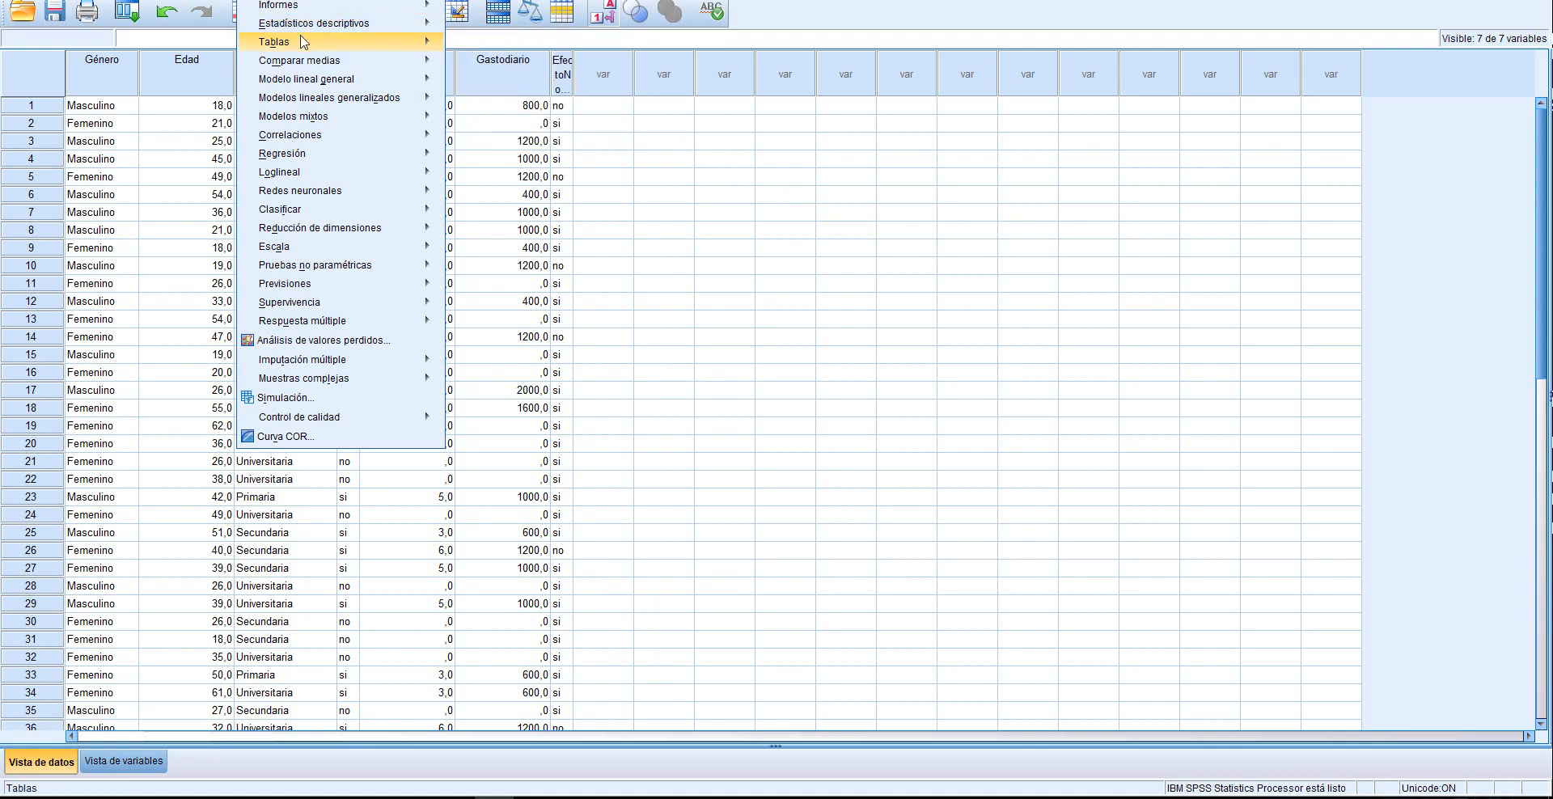
click(534, 47)
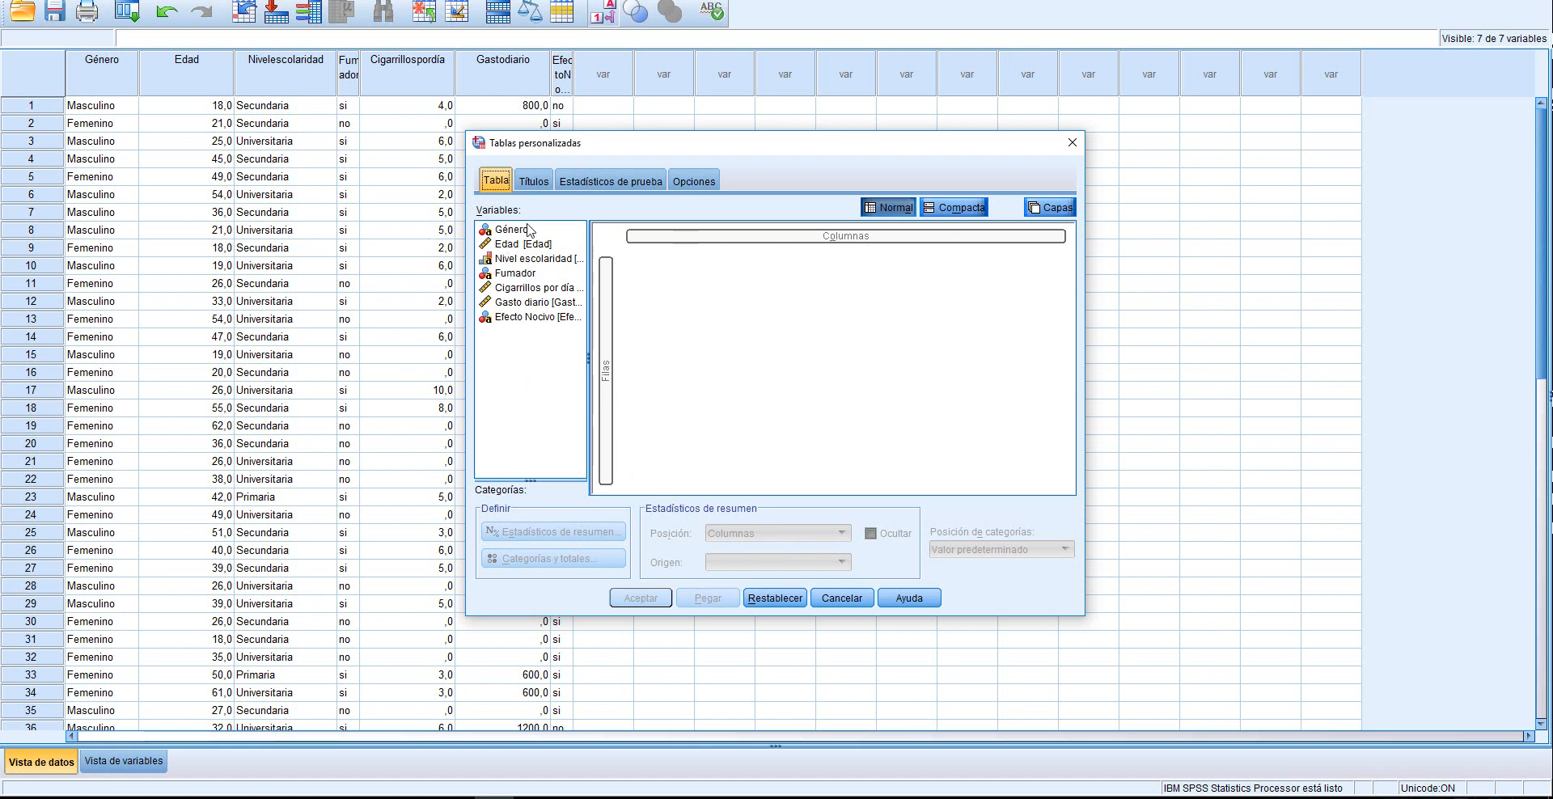
drag(510, 231, 610, 377)
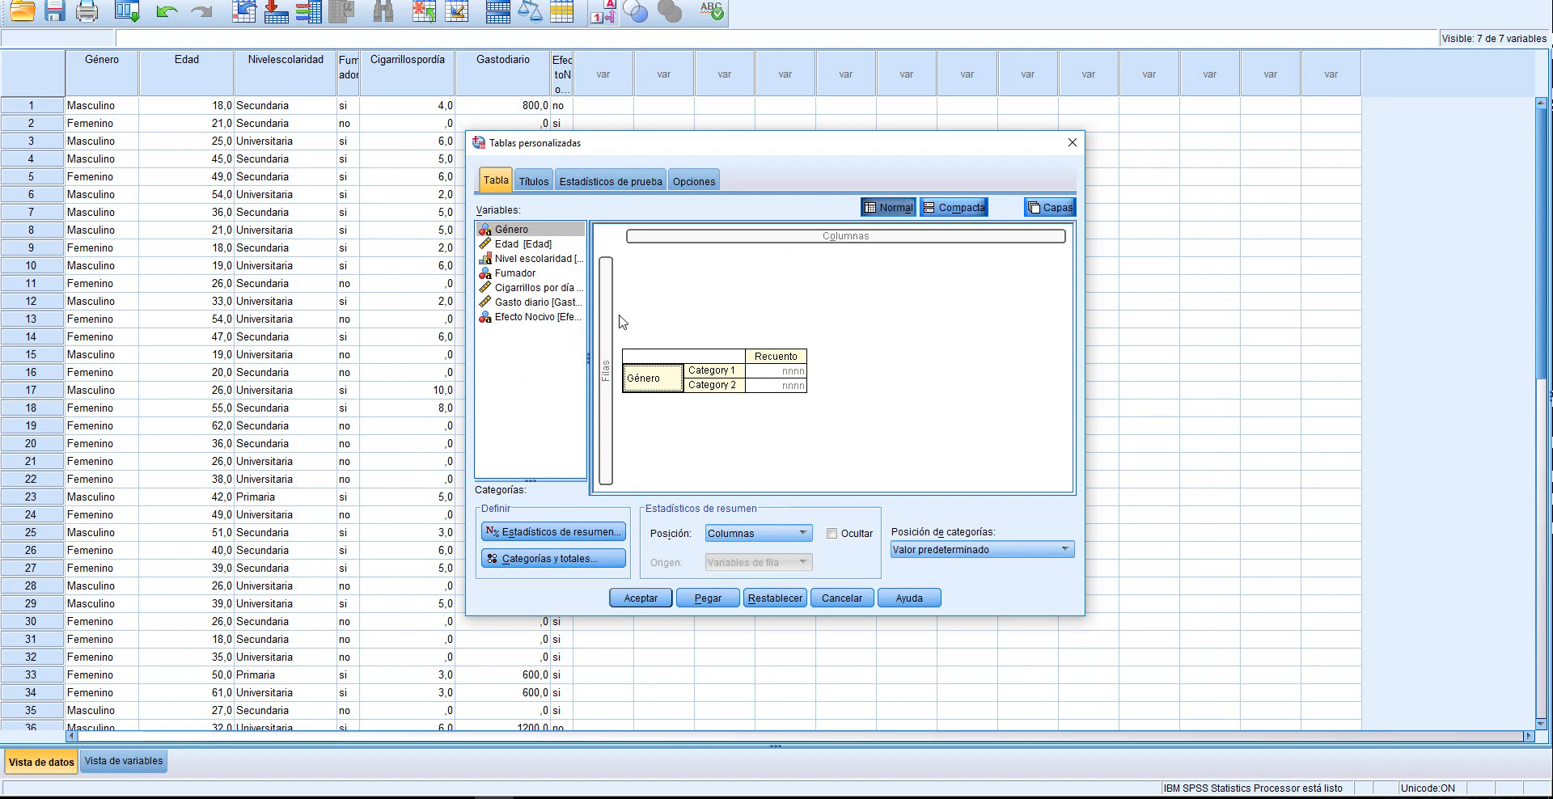
drag(518, 278, 843, 240)
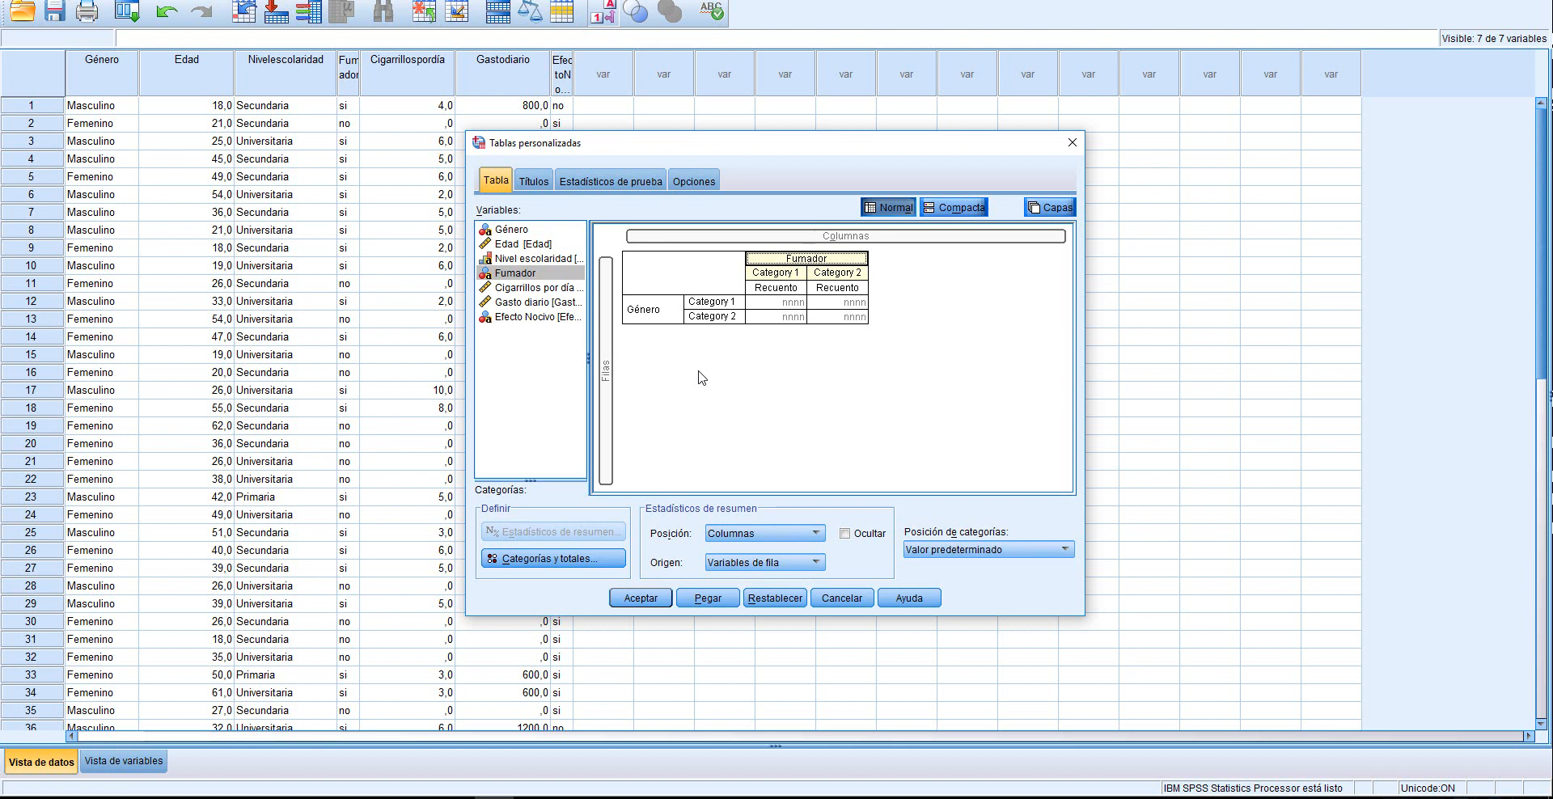
click(639, 598)
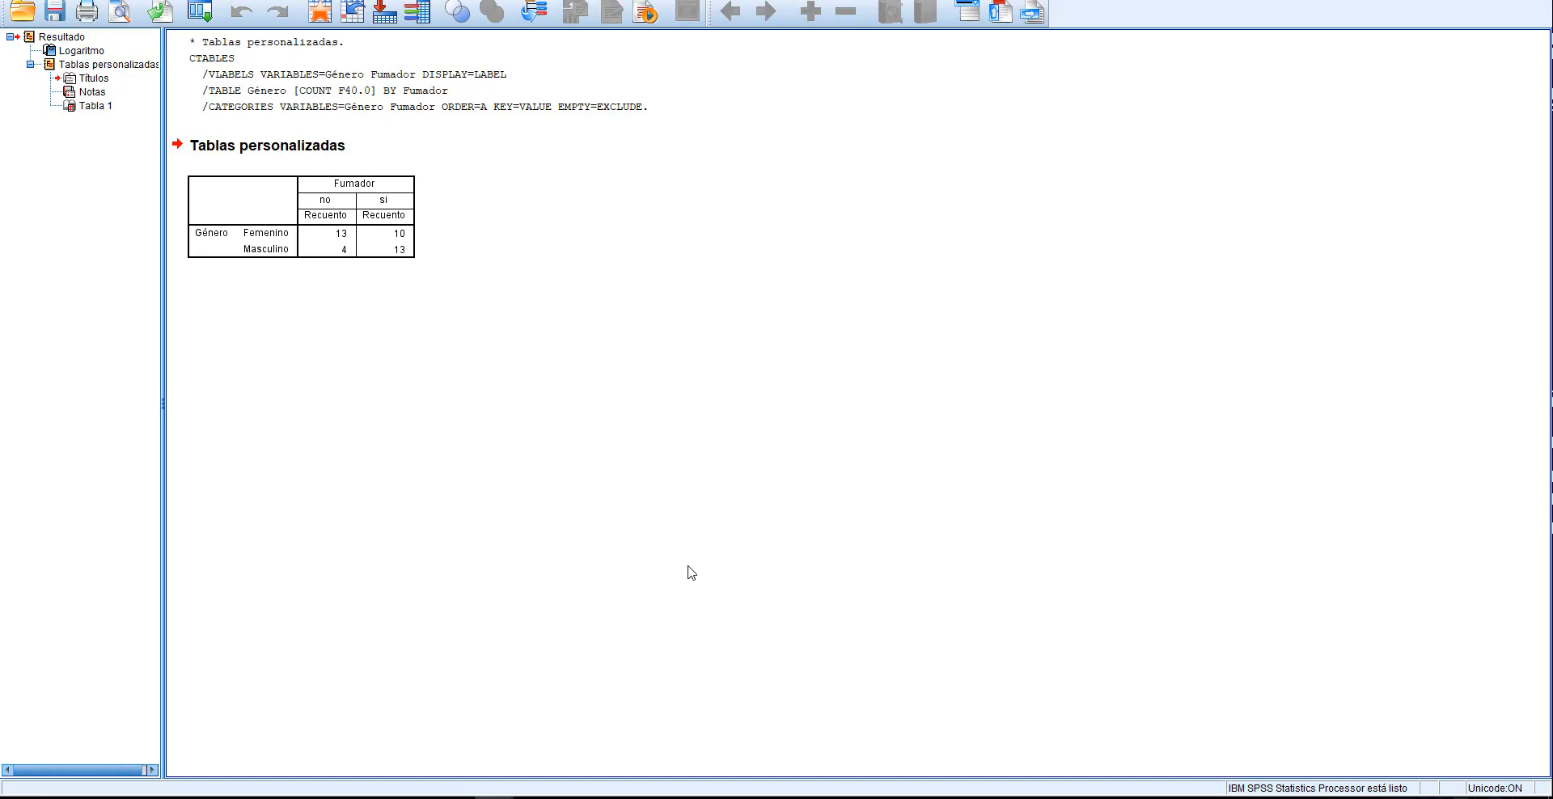